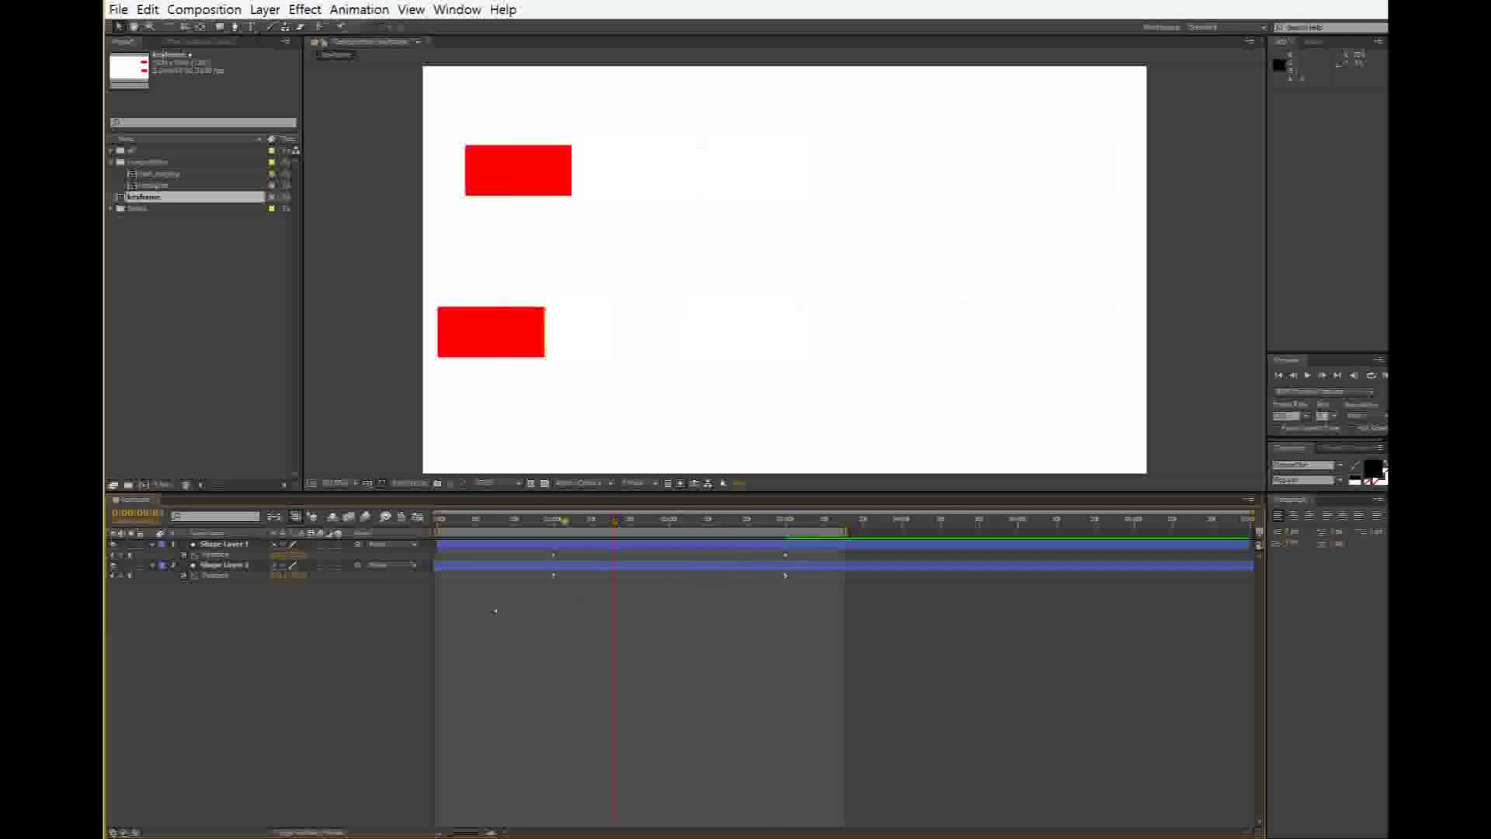
# Stop the preview, then delete the position keyframes and both red rectangle shape layers from the composition
pyautogui.click(463, 619)
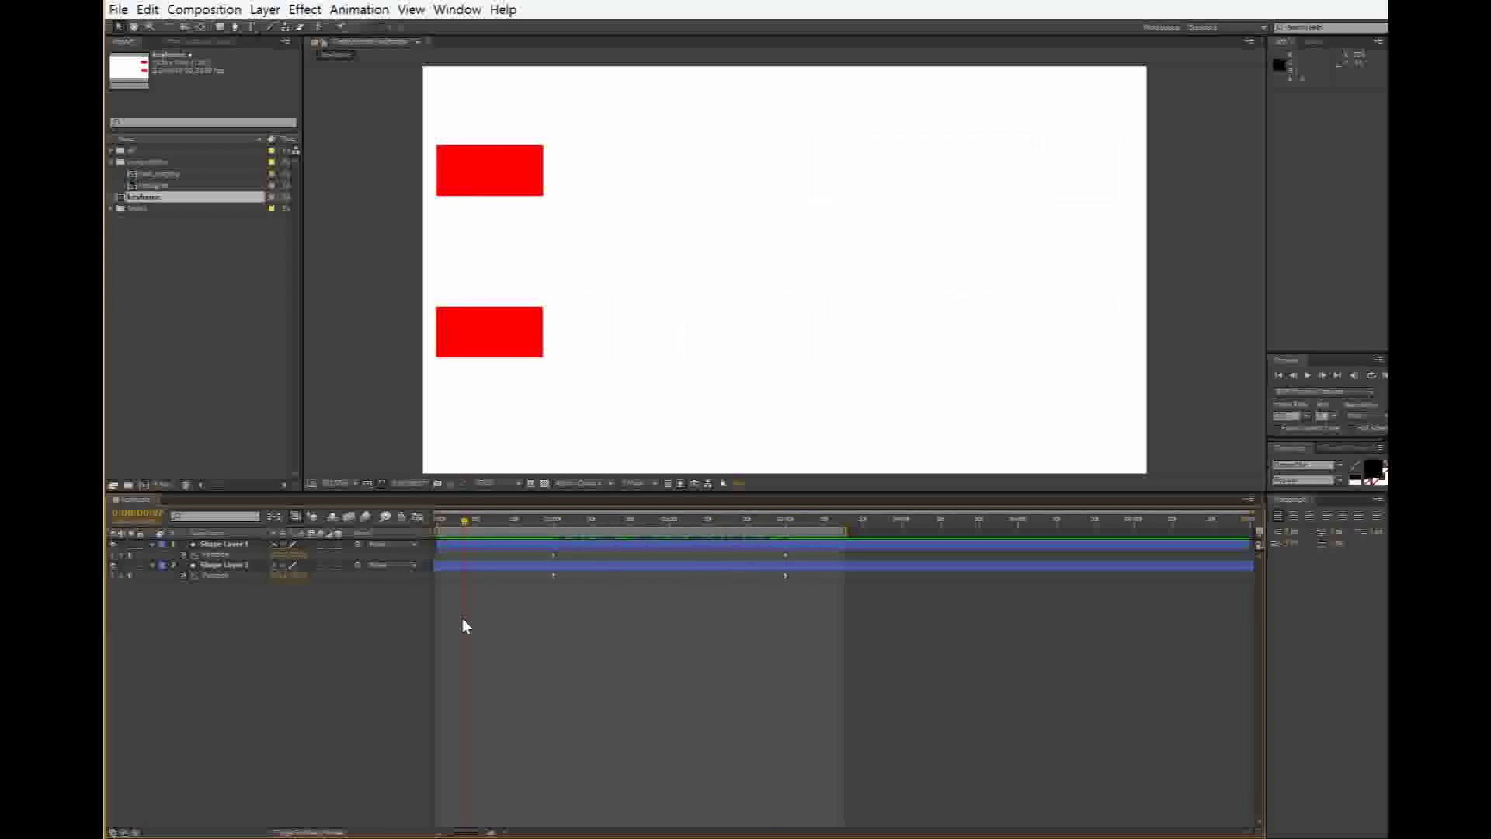
pyautogui.rightClick(201, 566)
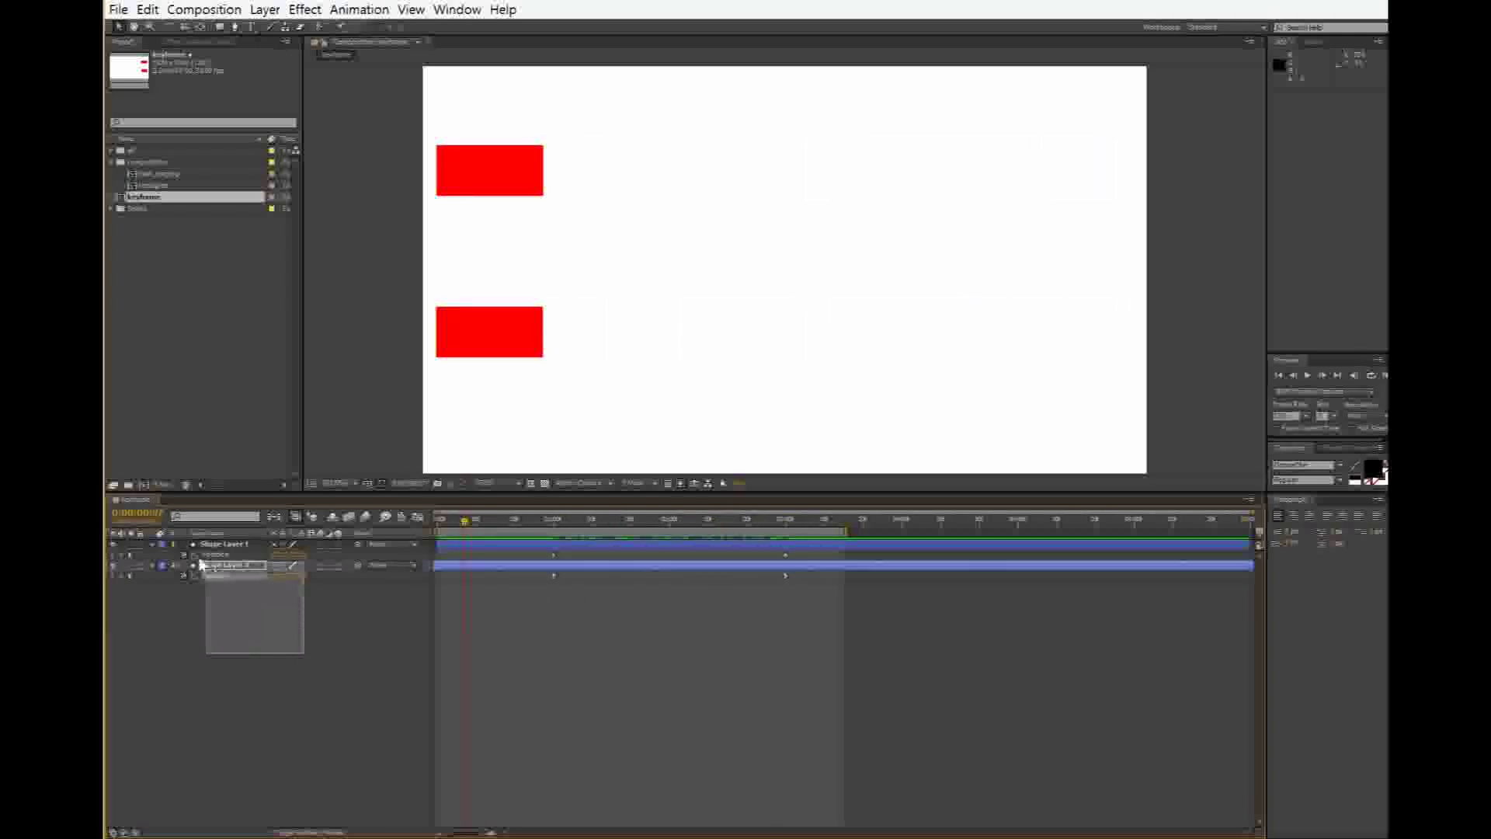
pyautogui.keyDown('shift'); pyautogui.click(168, 545); pyautogui.keyUp('shift')
pyautogui.press('Delete')
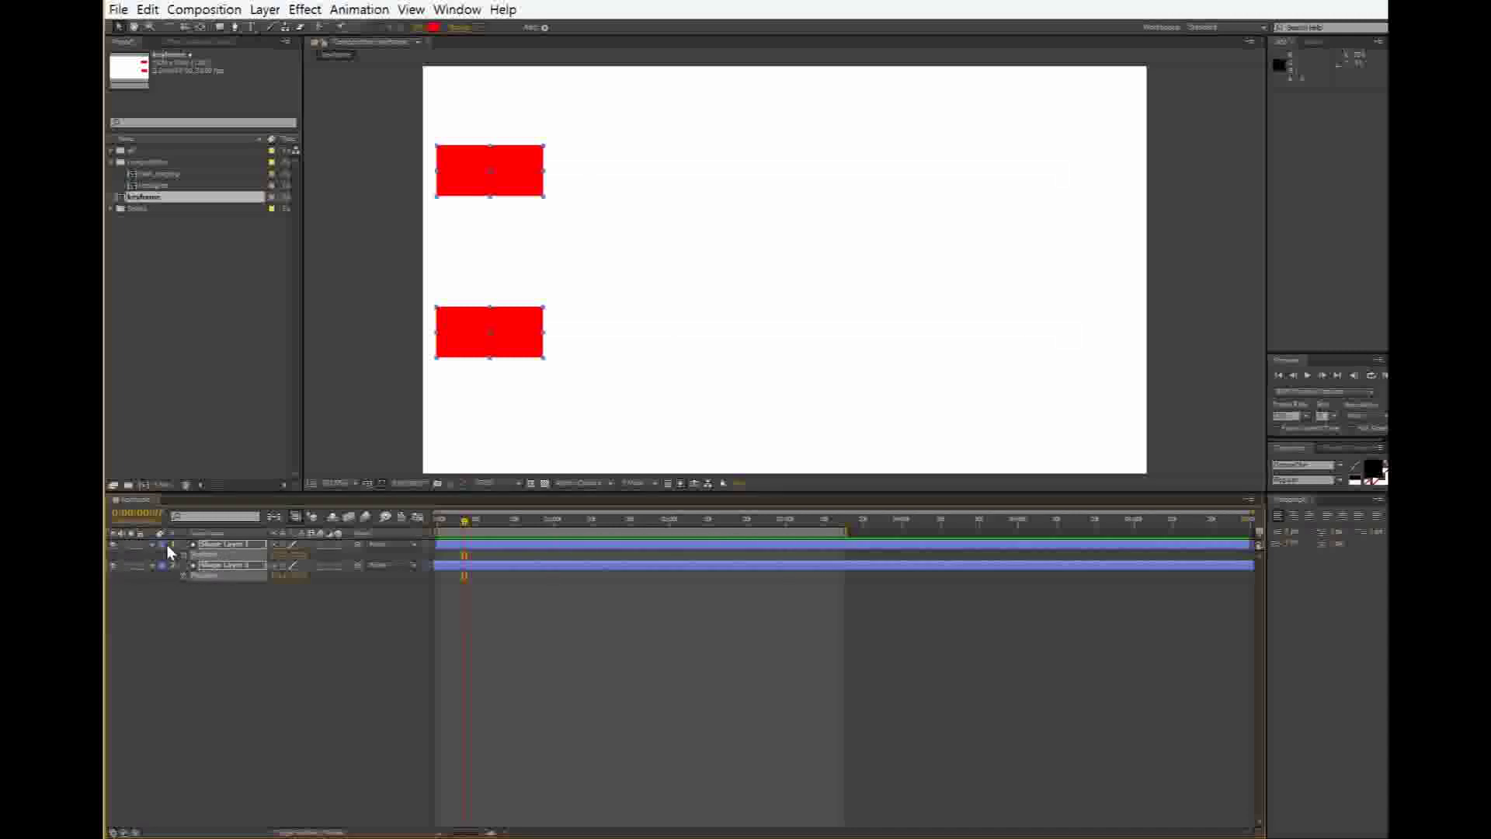
pyautogui.press('Delete')
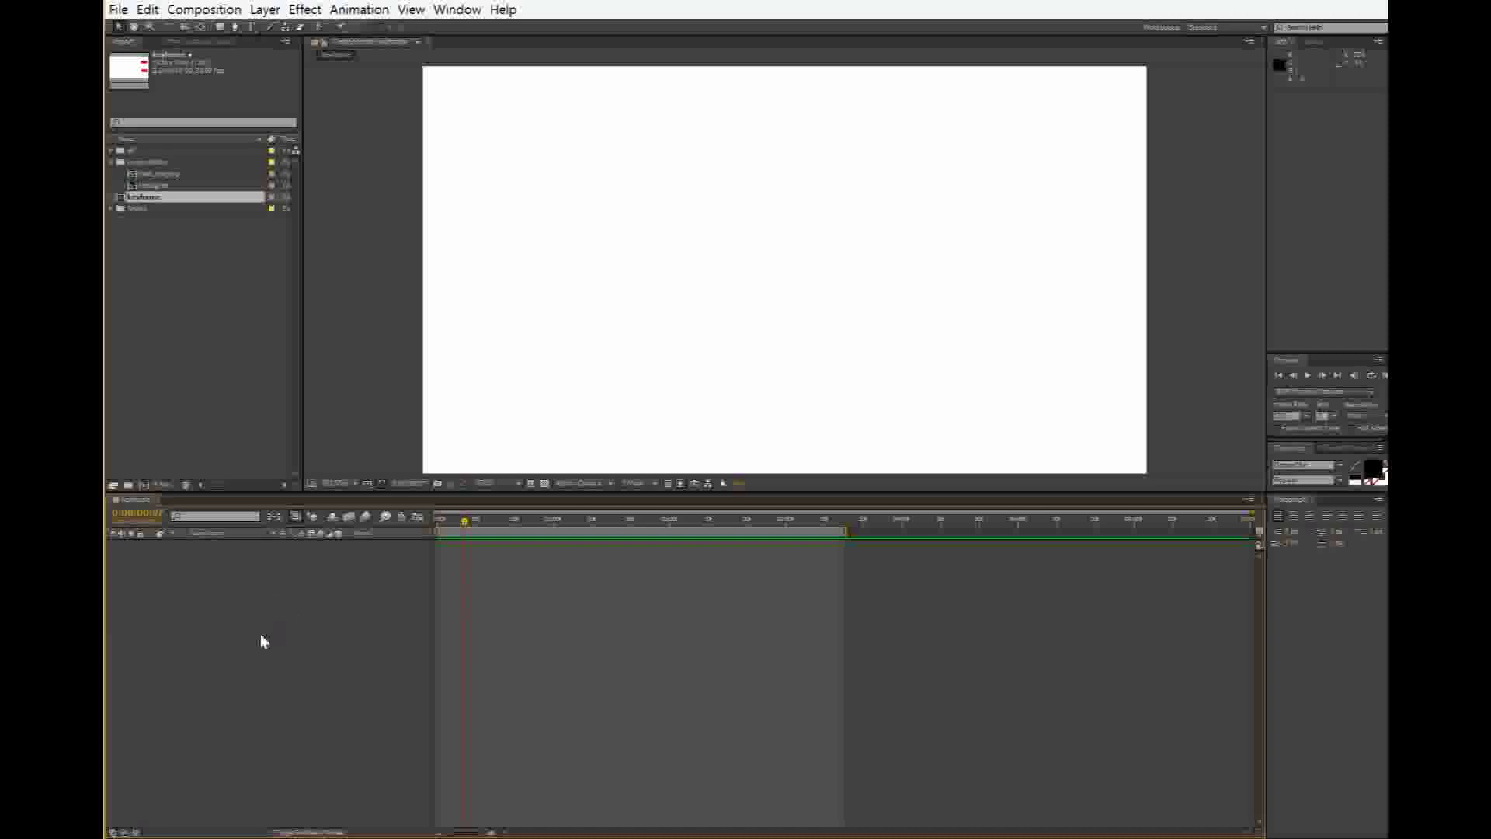
# Delete the old keyframe composition from the project and collapse the compositions folder
pyautogui.click(175, 264)
pyautogui.click(185, 199)
pyautogui.press('Delete')
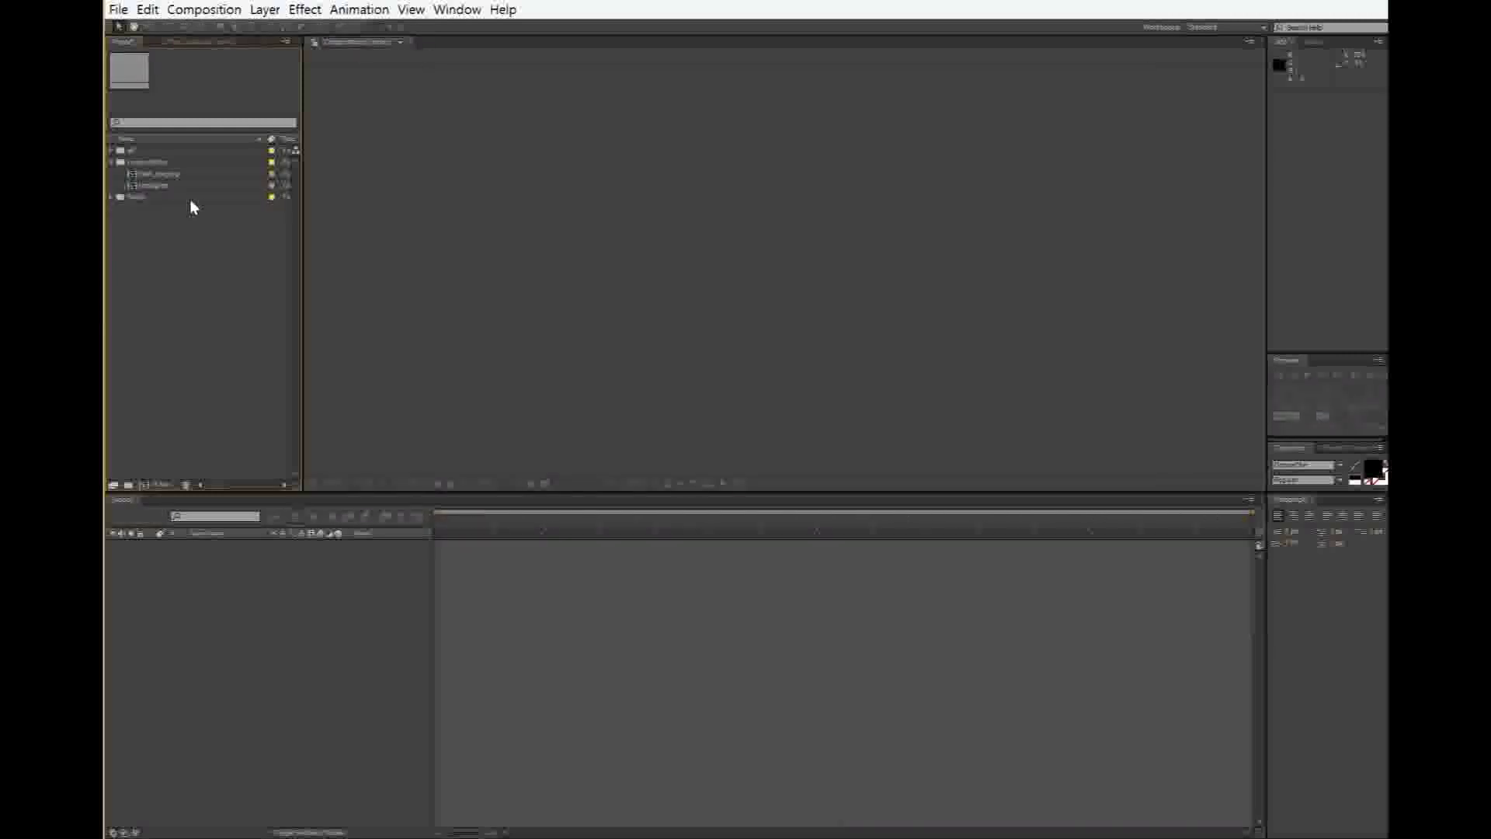
pyautogui.click(112, 162)
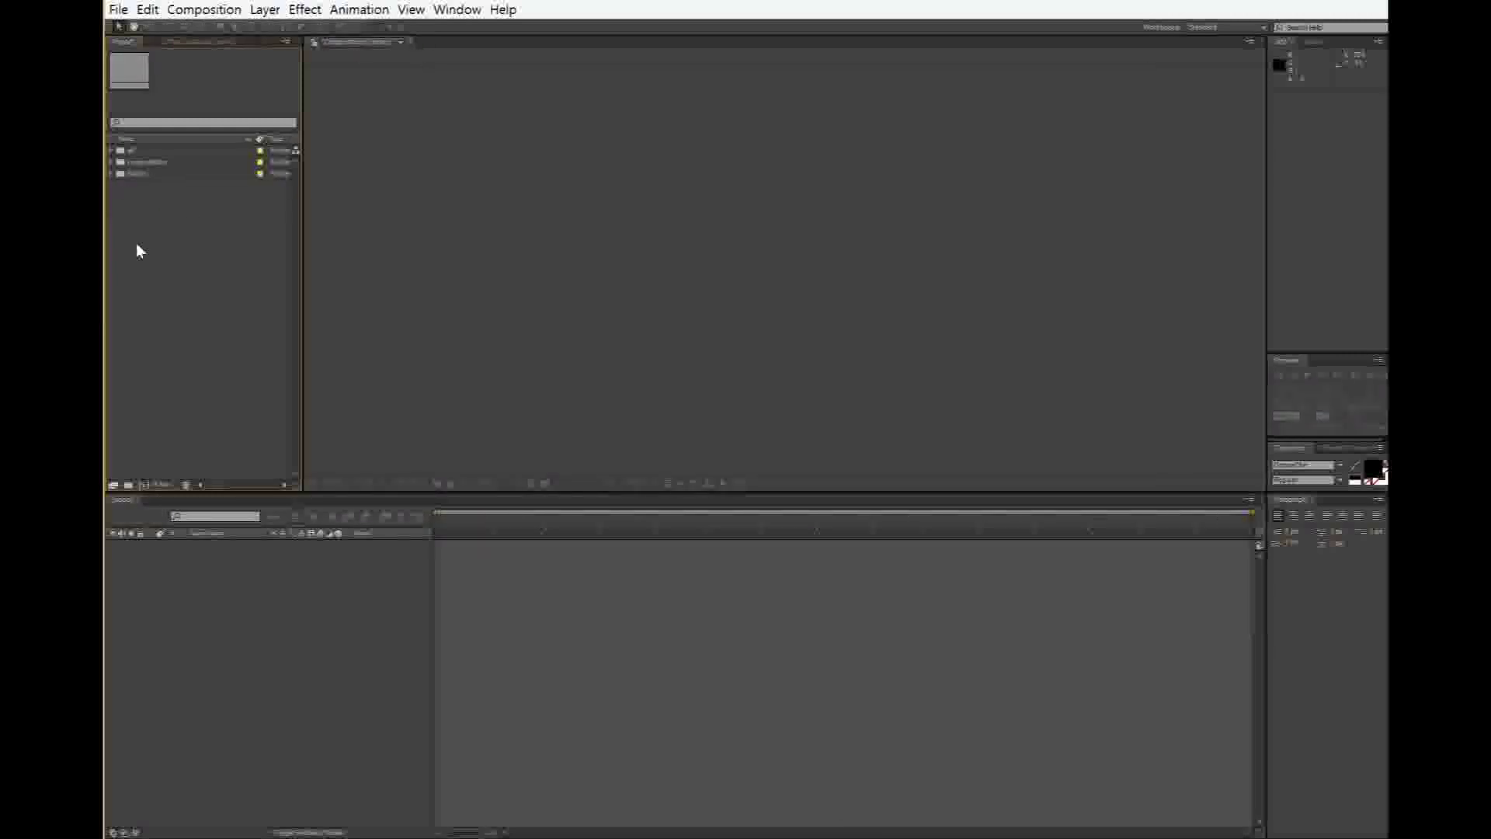
# Create a new composition named keyframe_test with the existing default settings
pyautogui.click(204, 9)
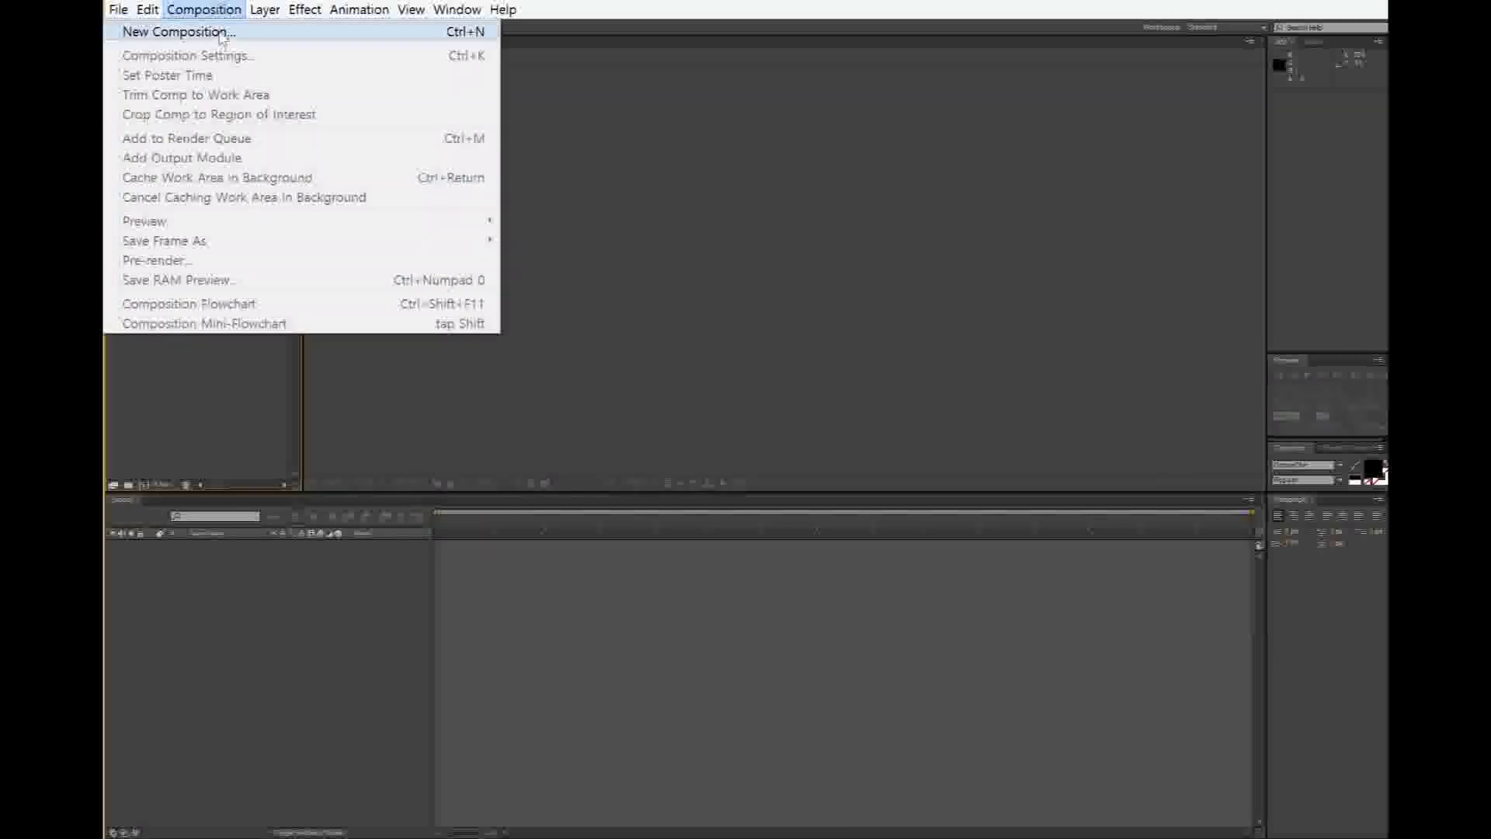
pyautogui.click(219, 31)
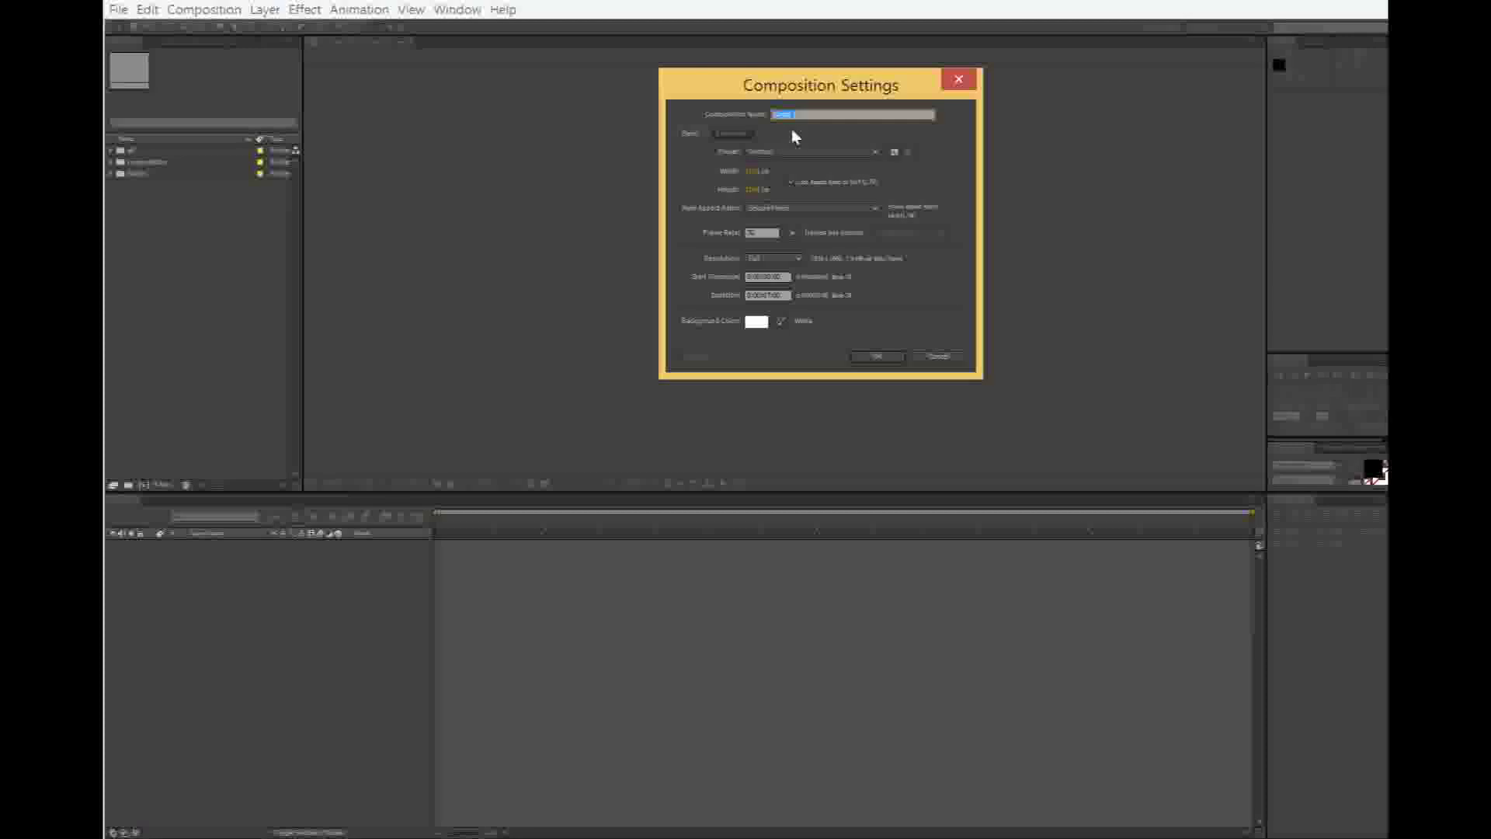
pyautogui.write('earth')
pyautogui.write('_two')
pyautogui.write('s')
pyautogui.write('t')
pyautogui.click(877, 357)
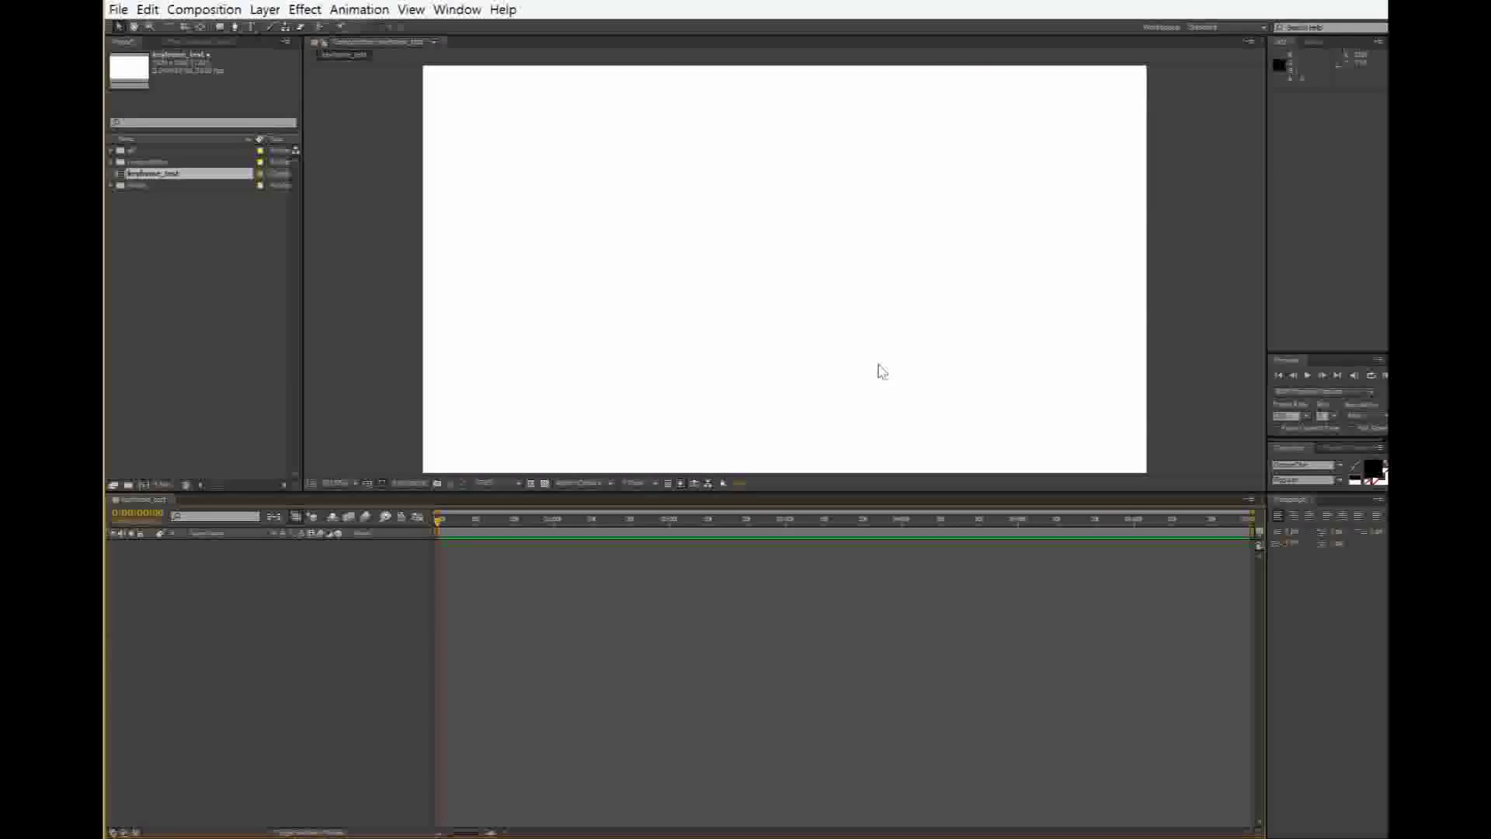
# Draw a red rectangle just above the canvas centre and reshape it so that it is wider than tall
pyautogui.click(220, 26)
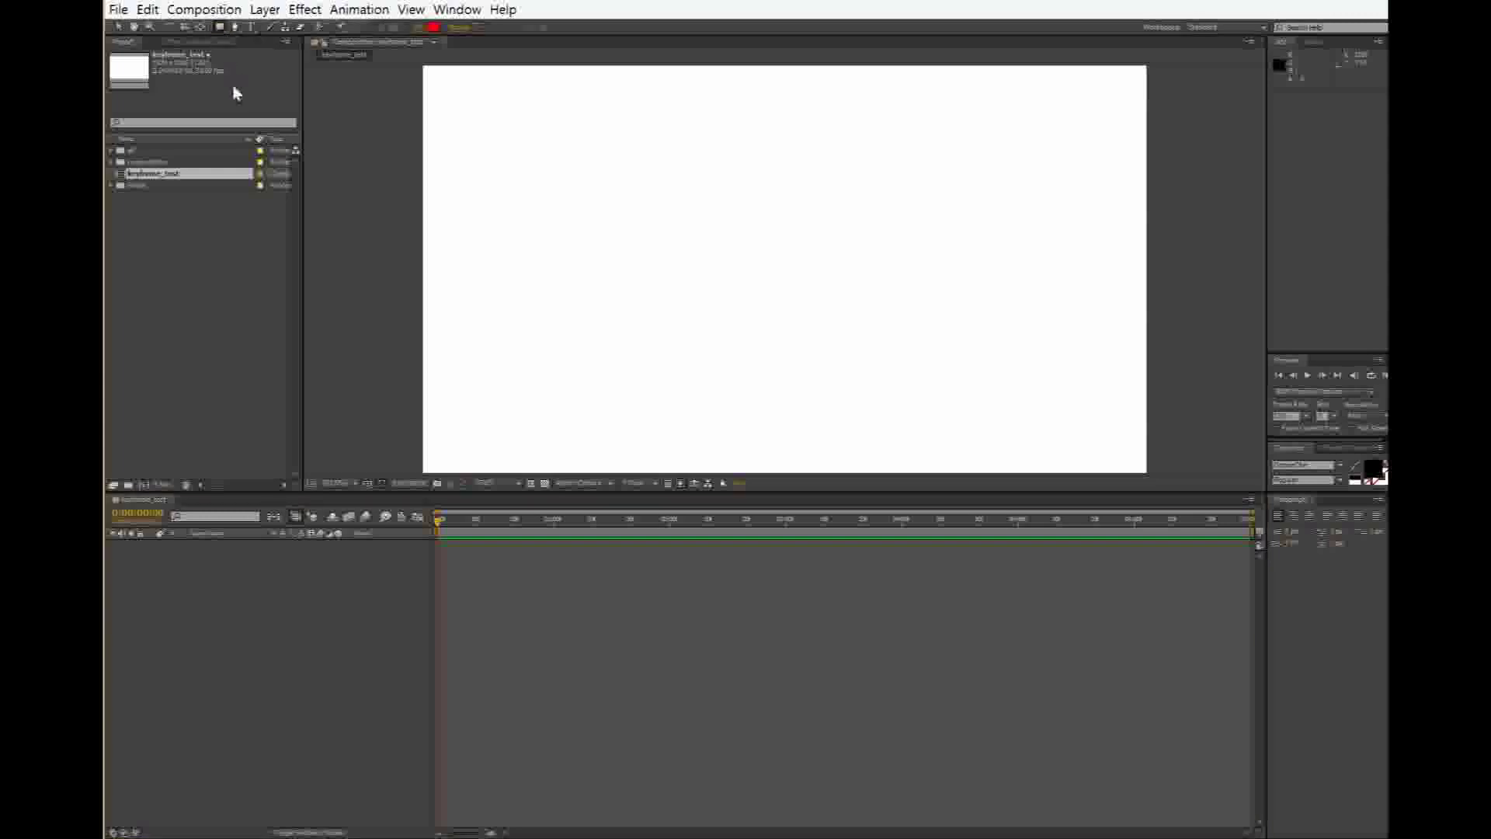
pyautogui.click(235, 30)
pyautogui.click(219, 28)
pyautogui.moveTo(696, 189); pyautogui.dragTo(751, 278)
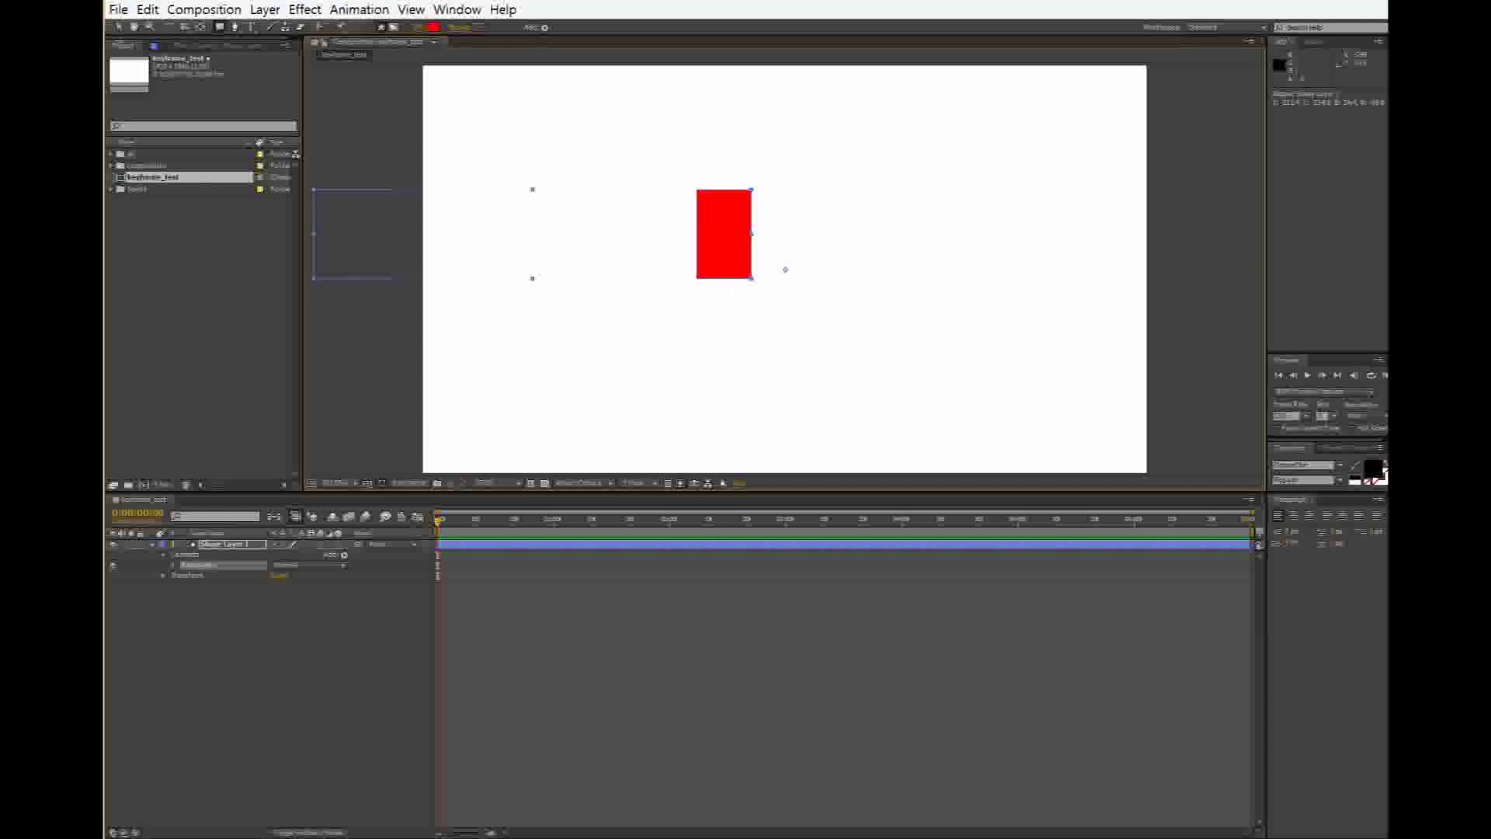
pyautogui.click(118, 27)
pyautogui.moveTo(753, 283)
pyautogui.mouseDown()
pyautogui.moveTo(789, 243)
pyautogui.moveTo(763, 278)
pyautogui.moveTo(786, 280)
pyautogui.moveTo(772, 265)
pyautogui.mouseUp()
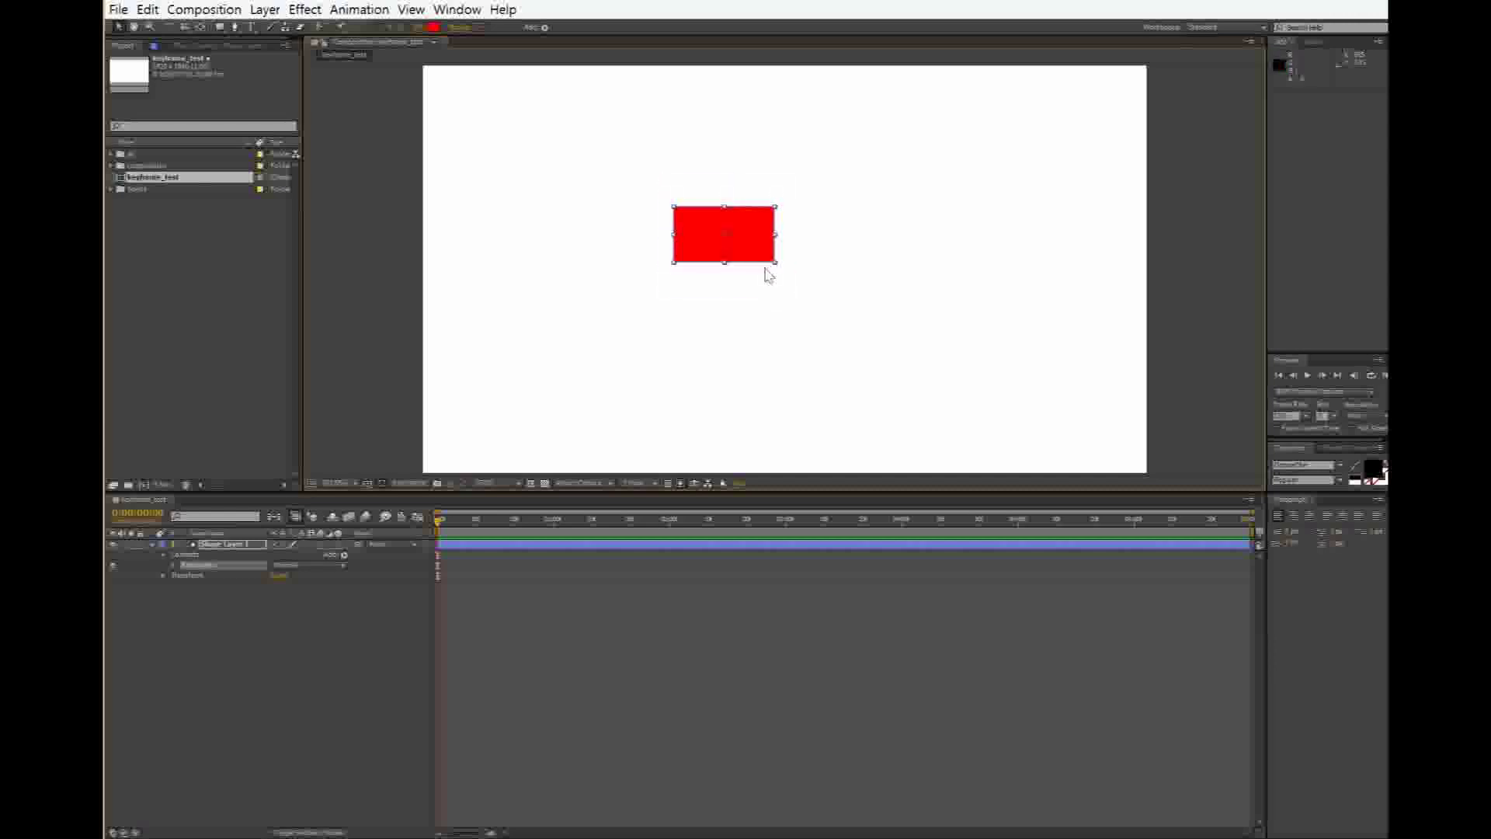
# Change the rectangle's fill colour to bright yellow
pyautogui.click(432, 27)
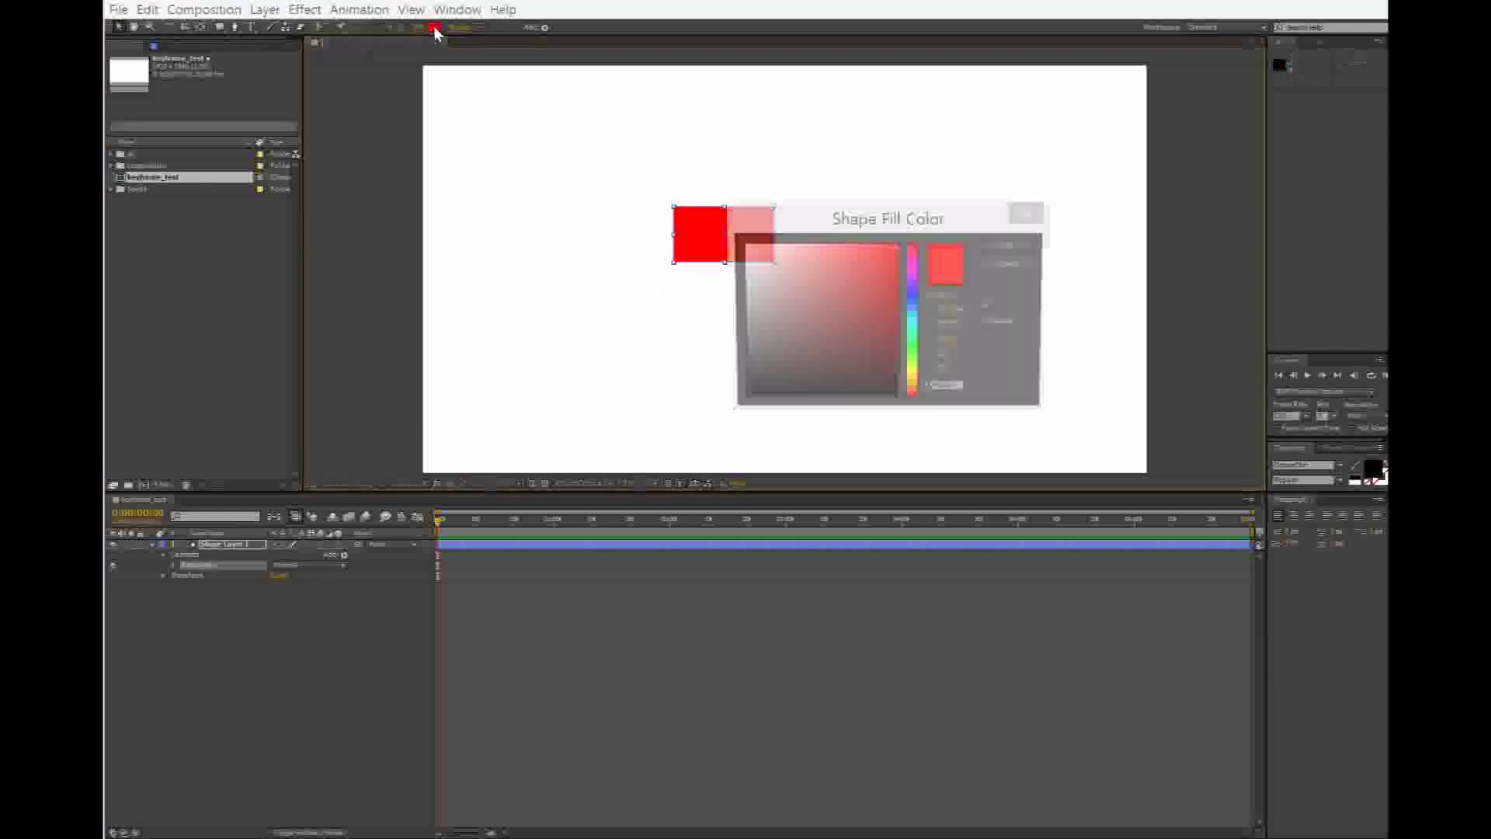
pyautogui.moveTo(792, 311)
pyautogui.mouseDown()
pyautogui.moveTo(816, 295)
pyautogui.moveTo(777, 319)
pyautogui.mouseUp()
pyautogui.moveTo(915, 326); pyautogui.dragTo(916, 383)
pyautogui.moveTo(779, 321); pyautogui.dragTo(900, 225)
pyautogui.click(1010, 245)
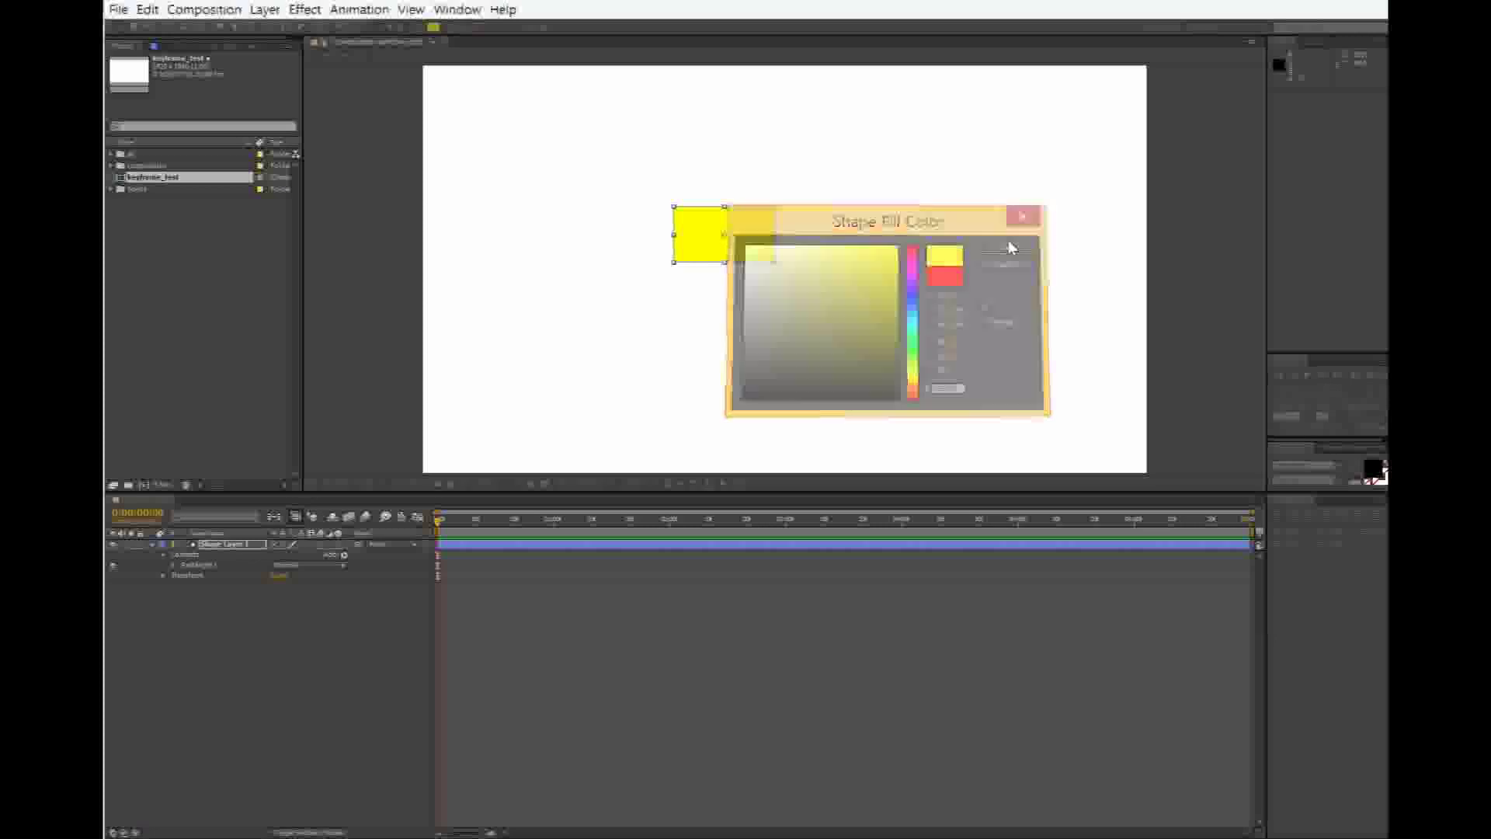
pyautogui.click(481, 28)
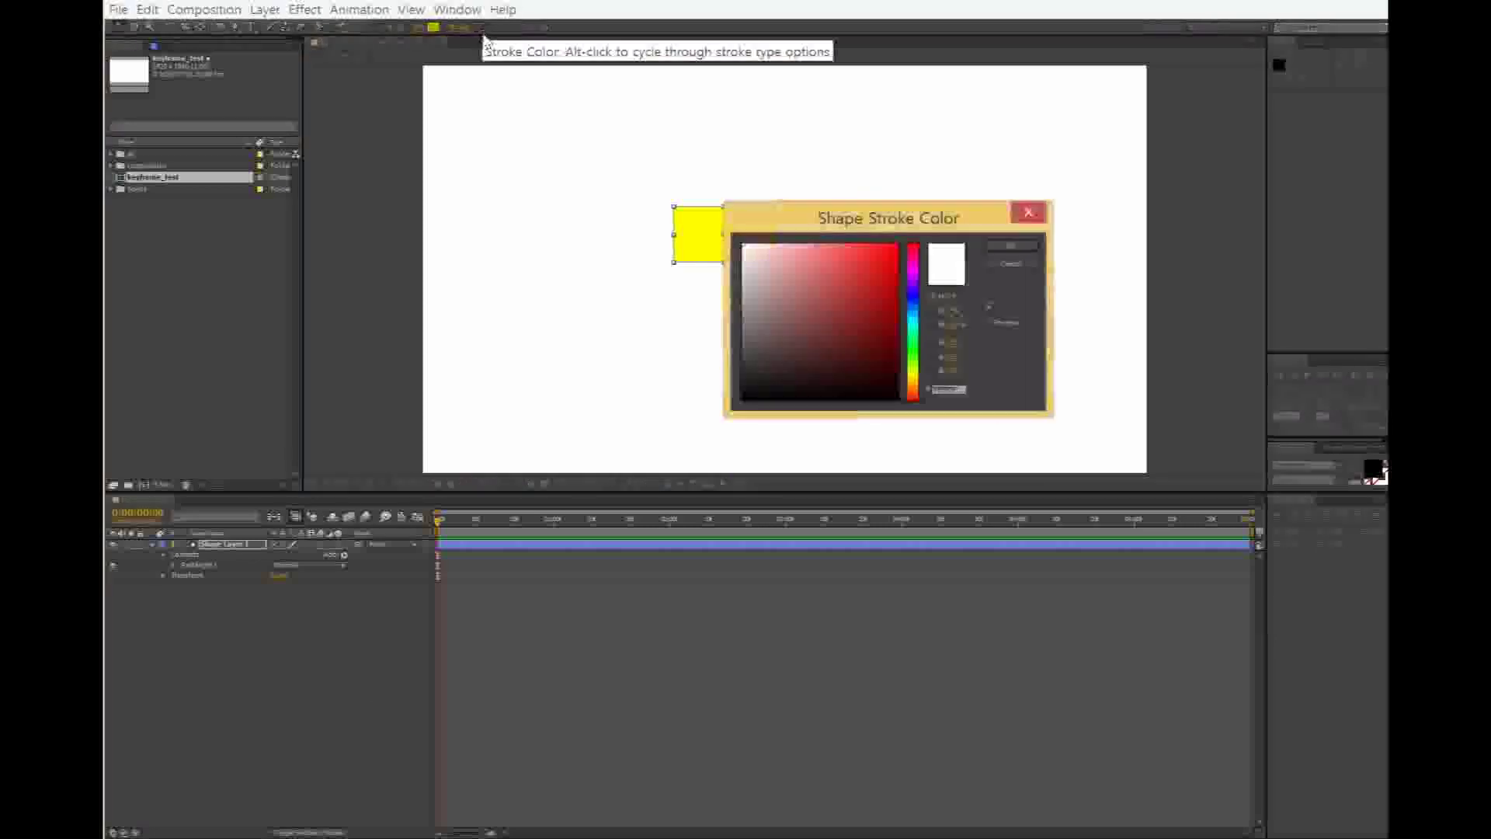
pyautogui.click(1012, 265)
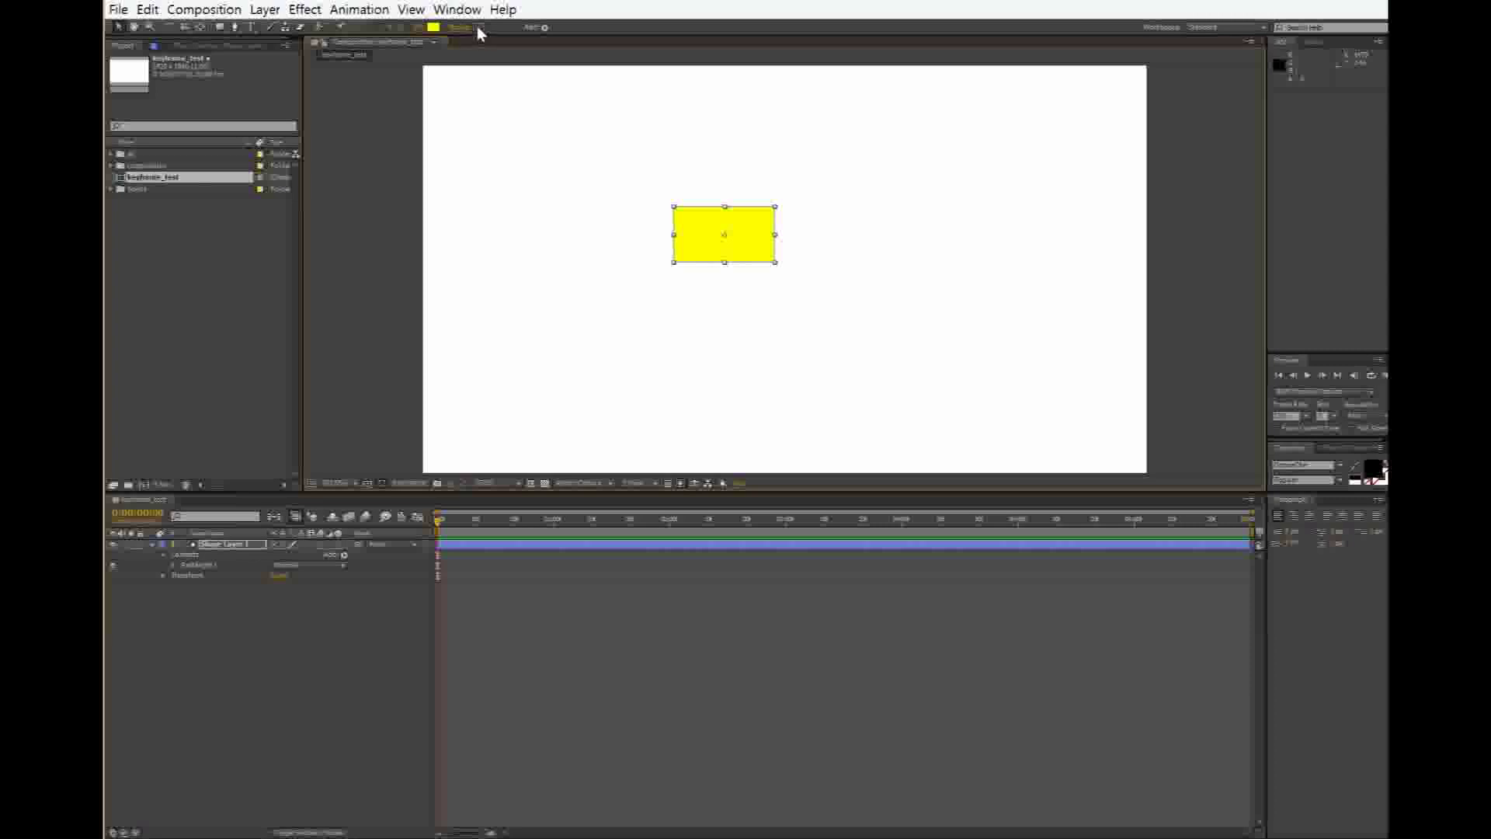
pyautogui.click(480, 29)
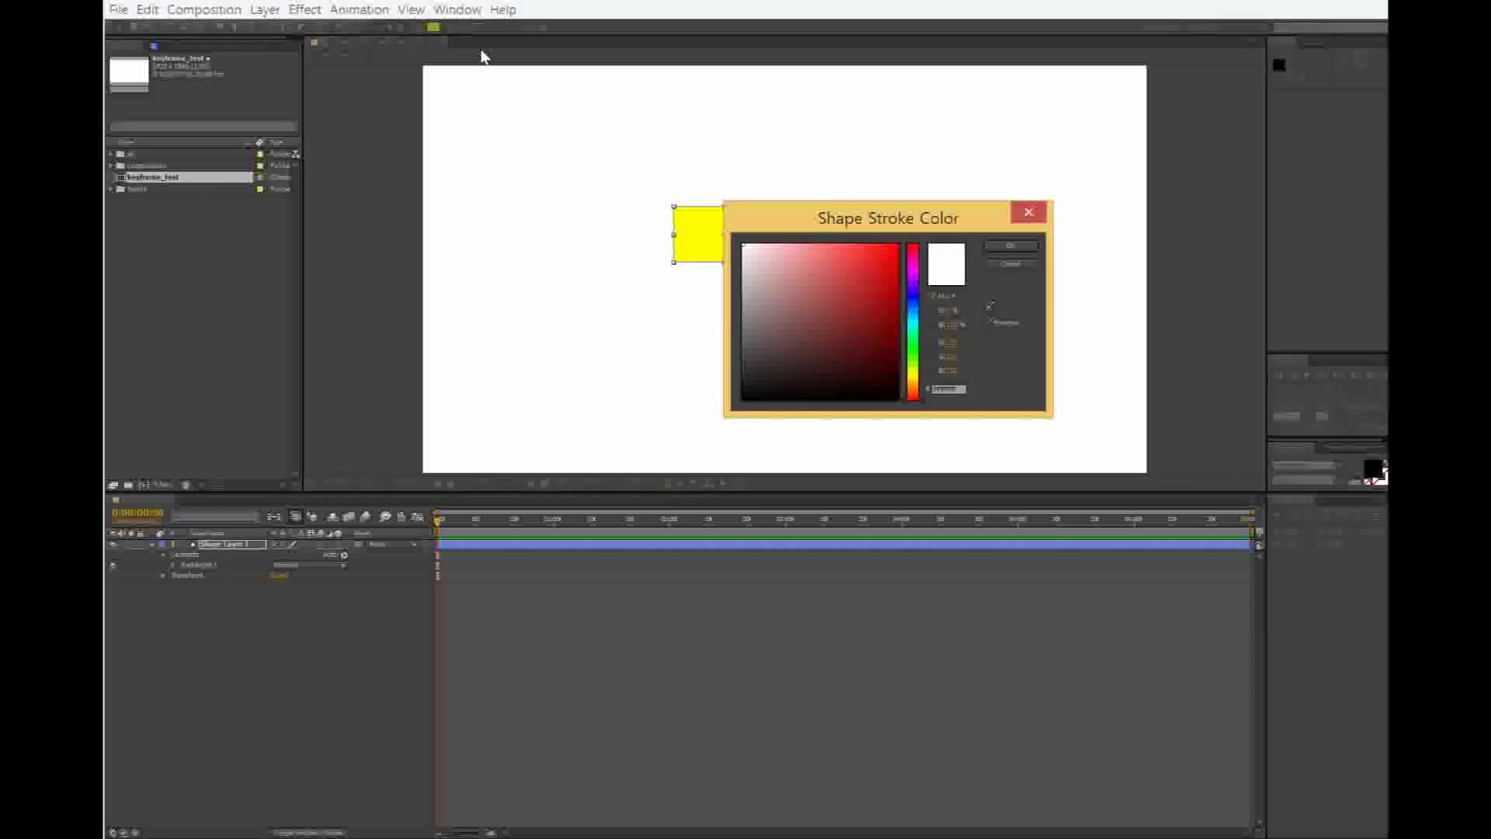
pyautogui.click(1012, 264)
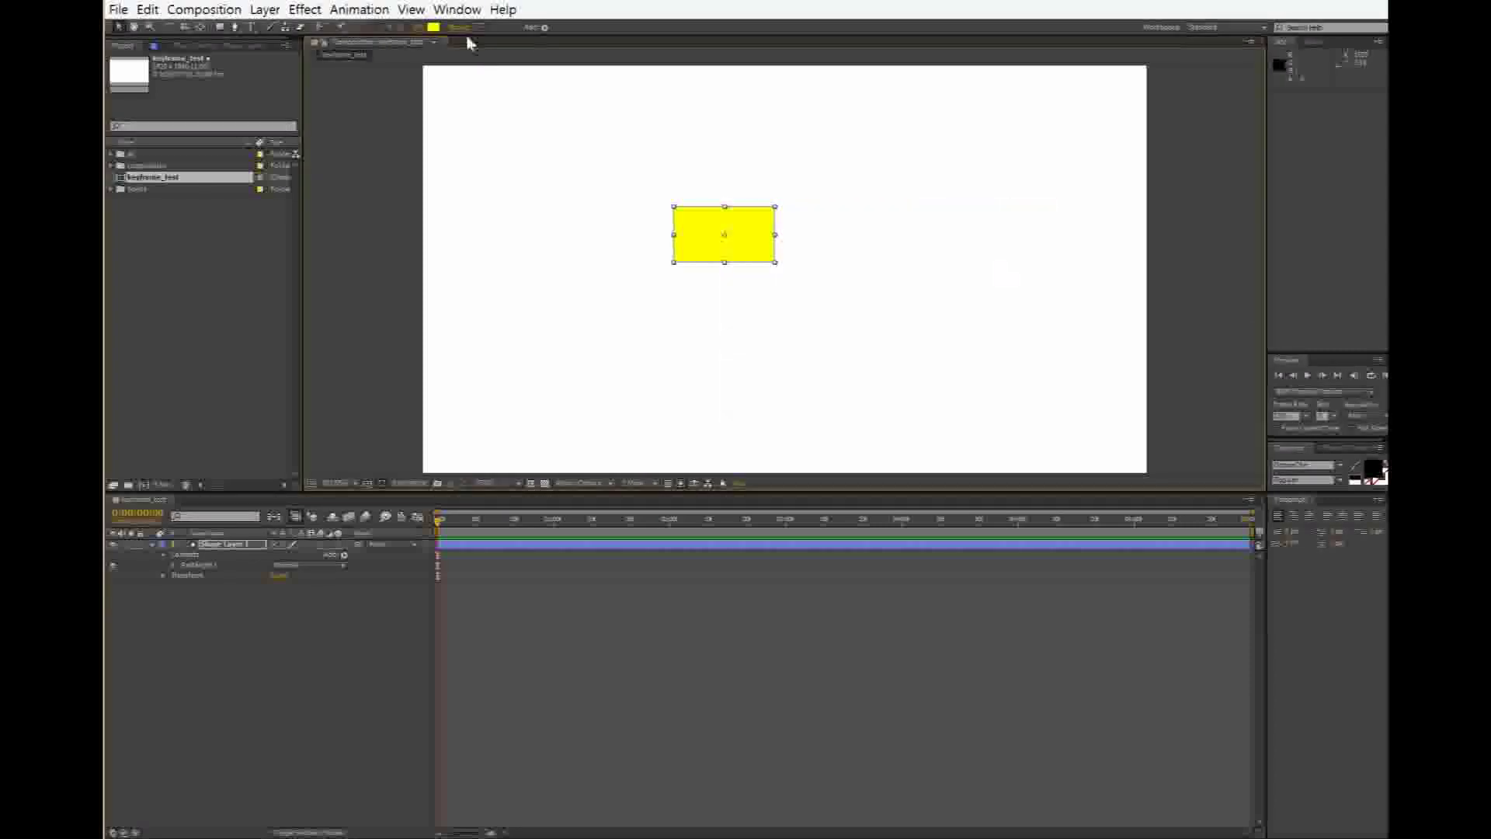
pyautogui.click(478, 28)
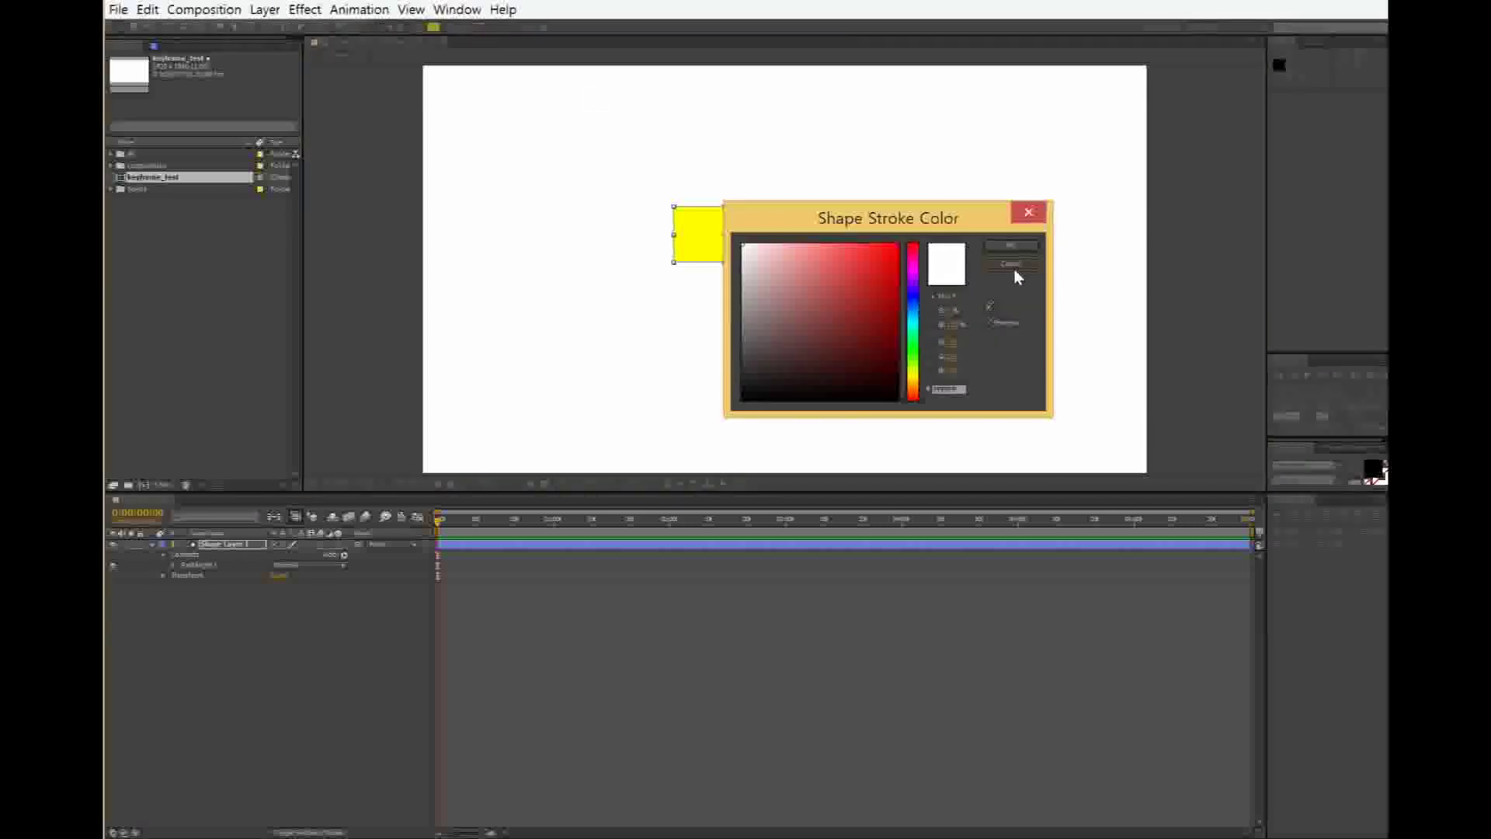
pyautogui.click(1014, 267)
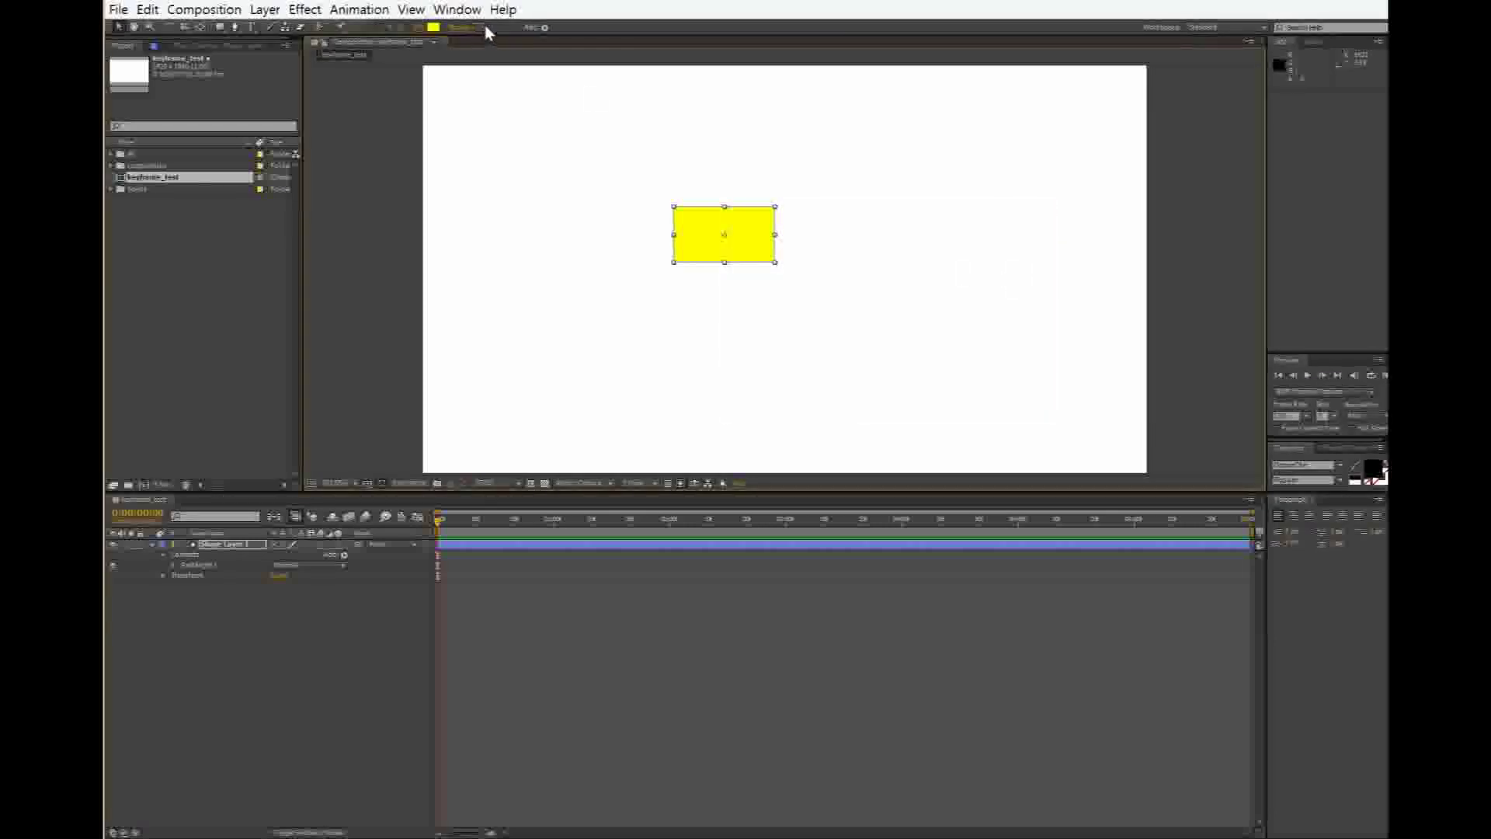
# Give the yellow rectangle a solid red stroke and make the stroke thicker
pyautogui.click(464, 29)
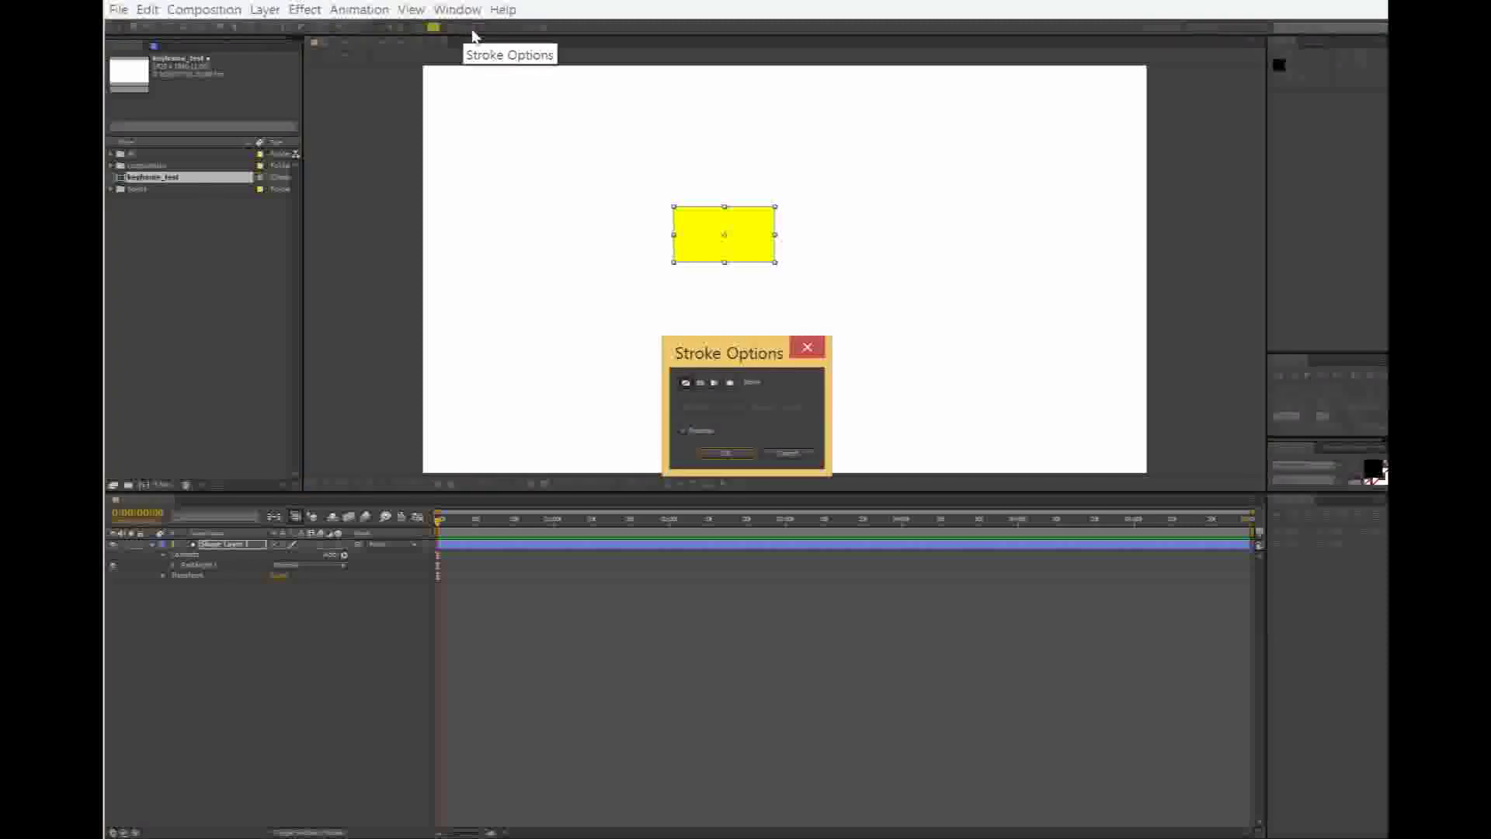
pyautogui.click(701, 384)
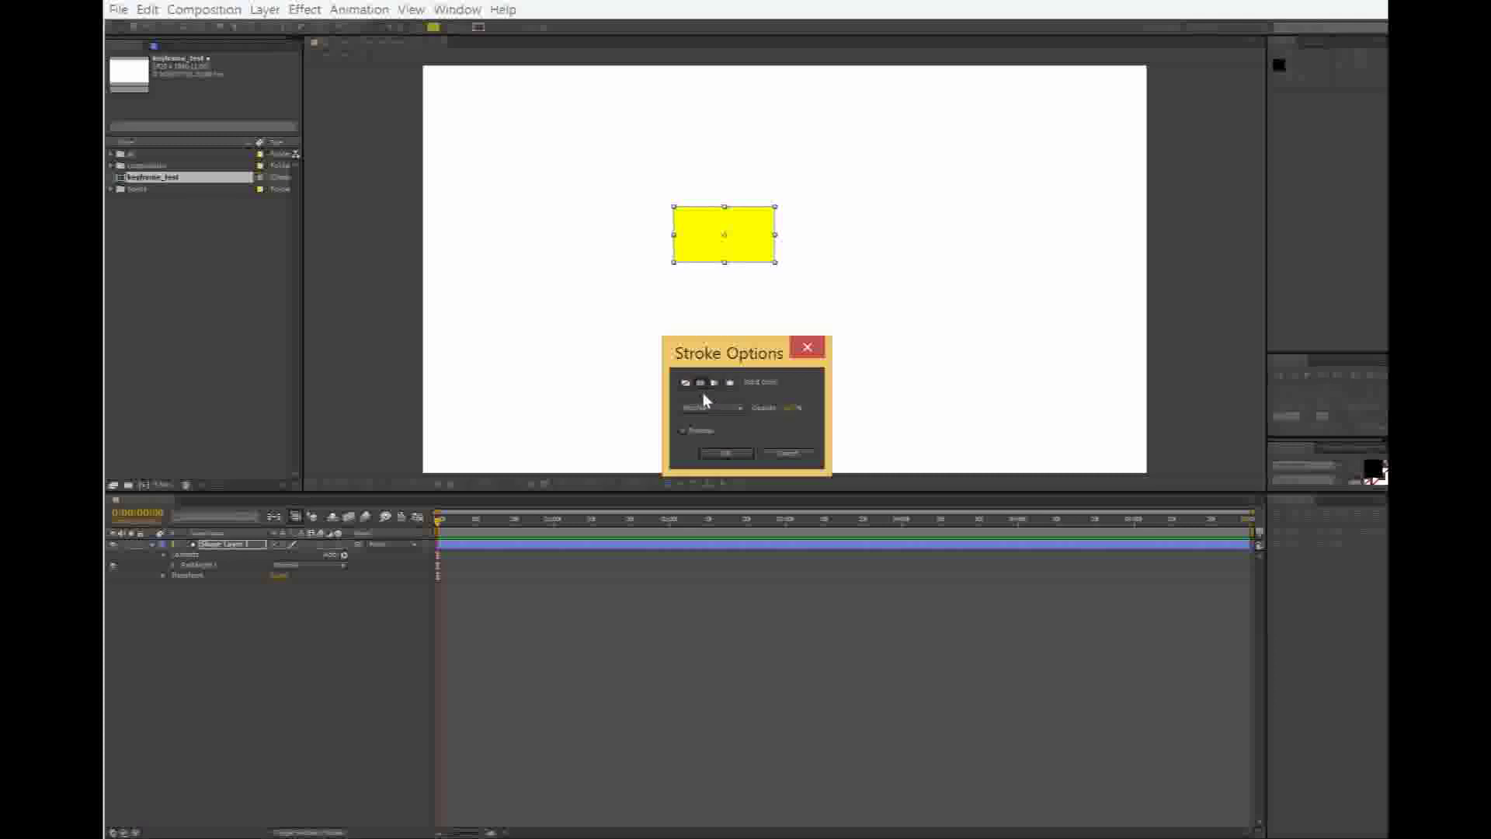
pyautogui.click(725, 453)
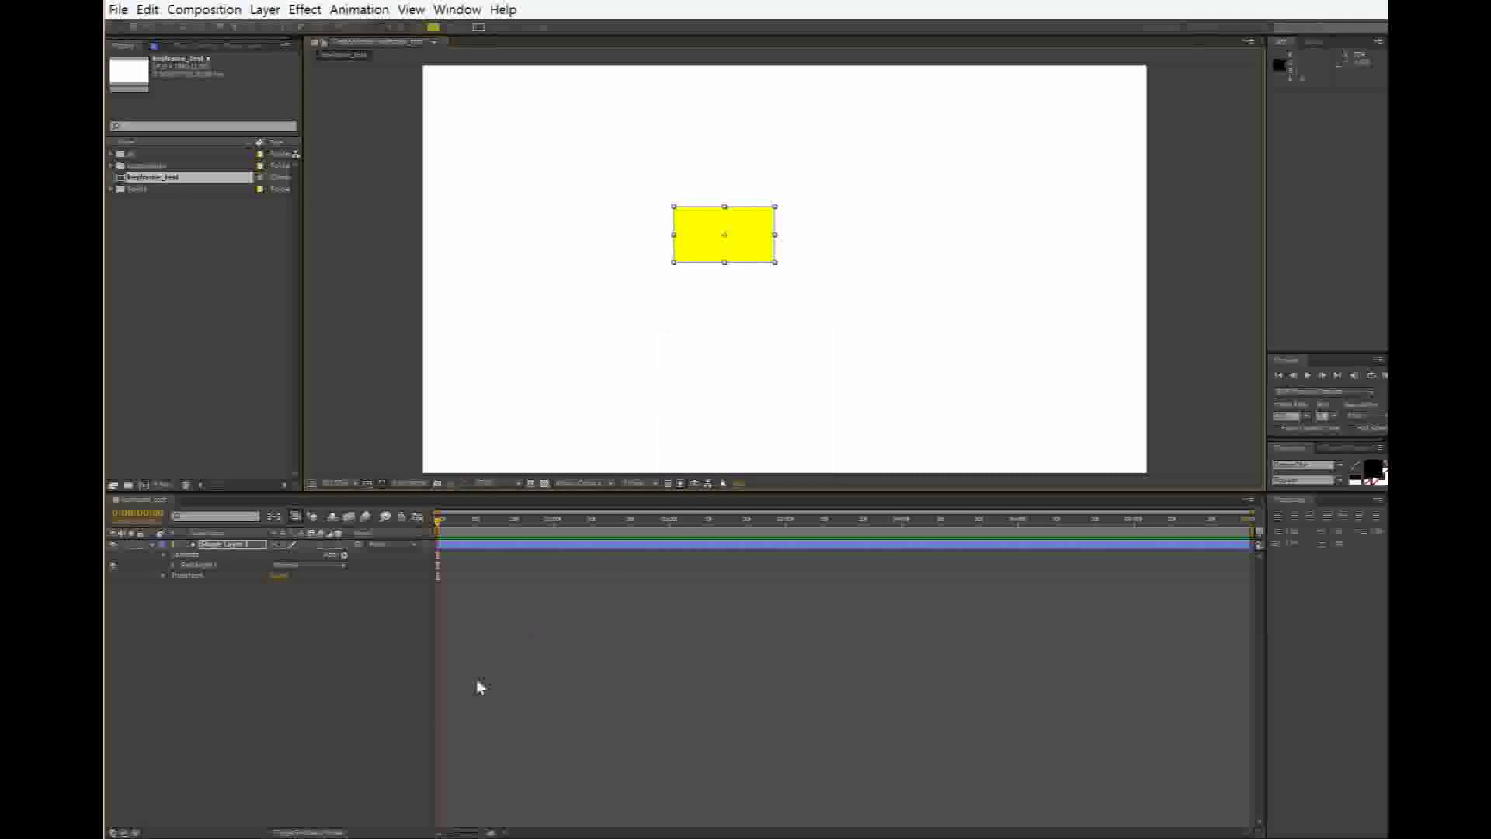
pyautogui.click(479, 28)
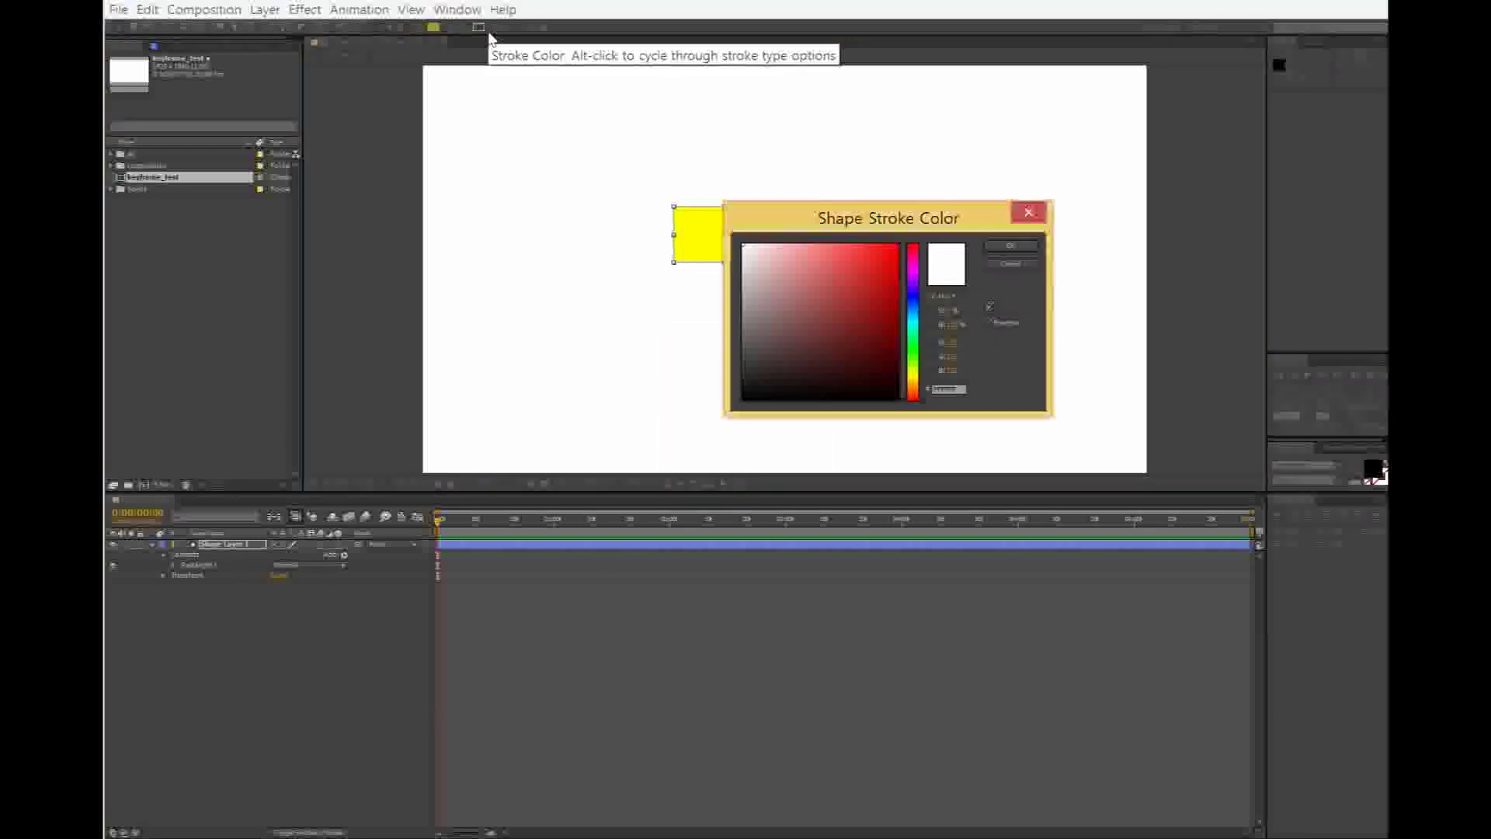
pyautogui.click(1009, 246)
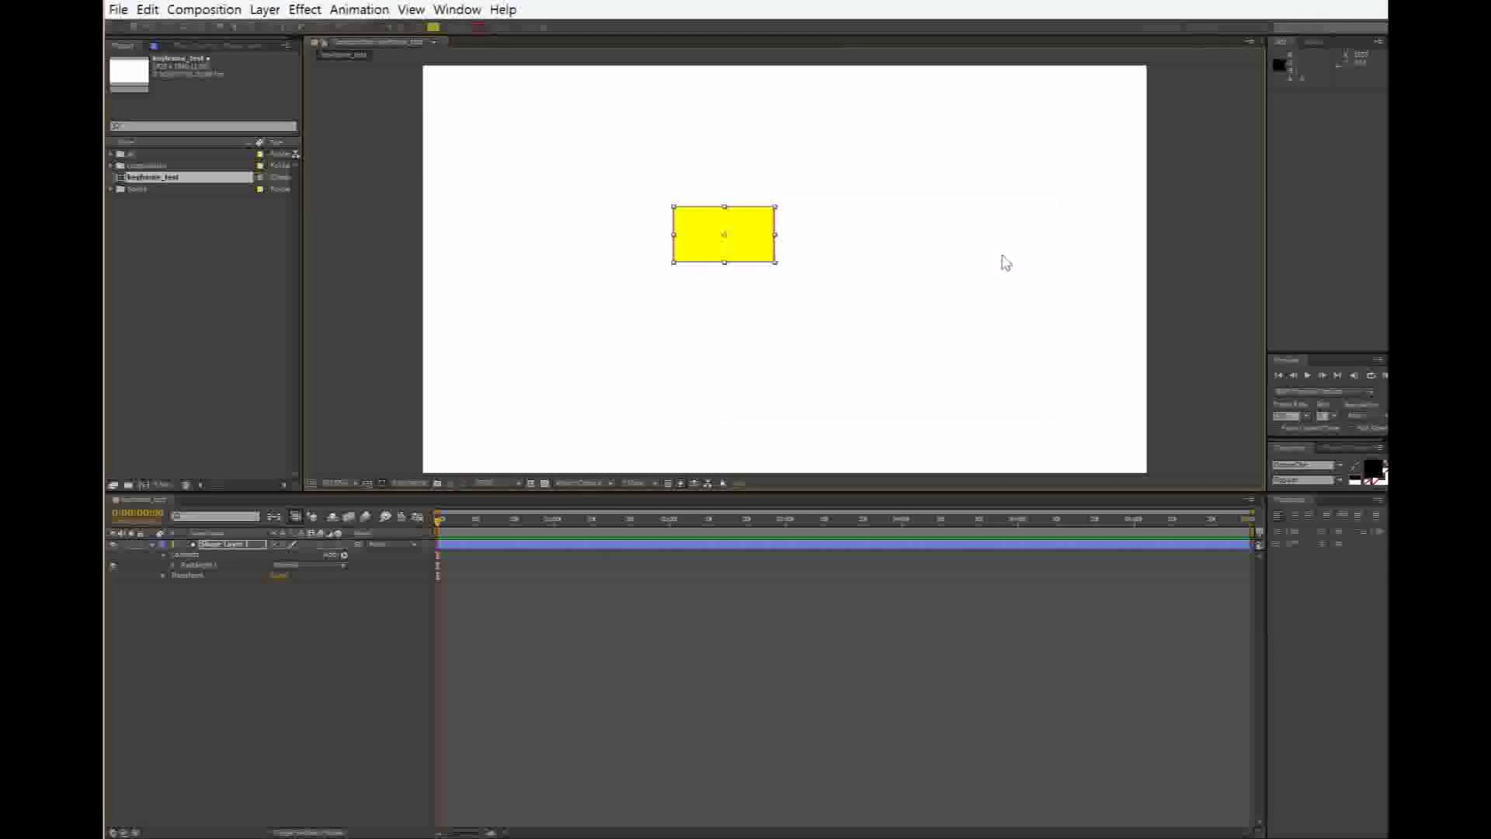
pyautogui.moveTo(498, 27); pyautogui.dragTo(506, 30)
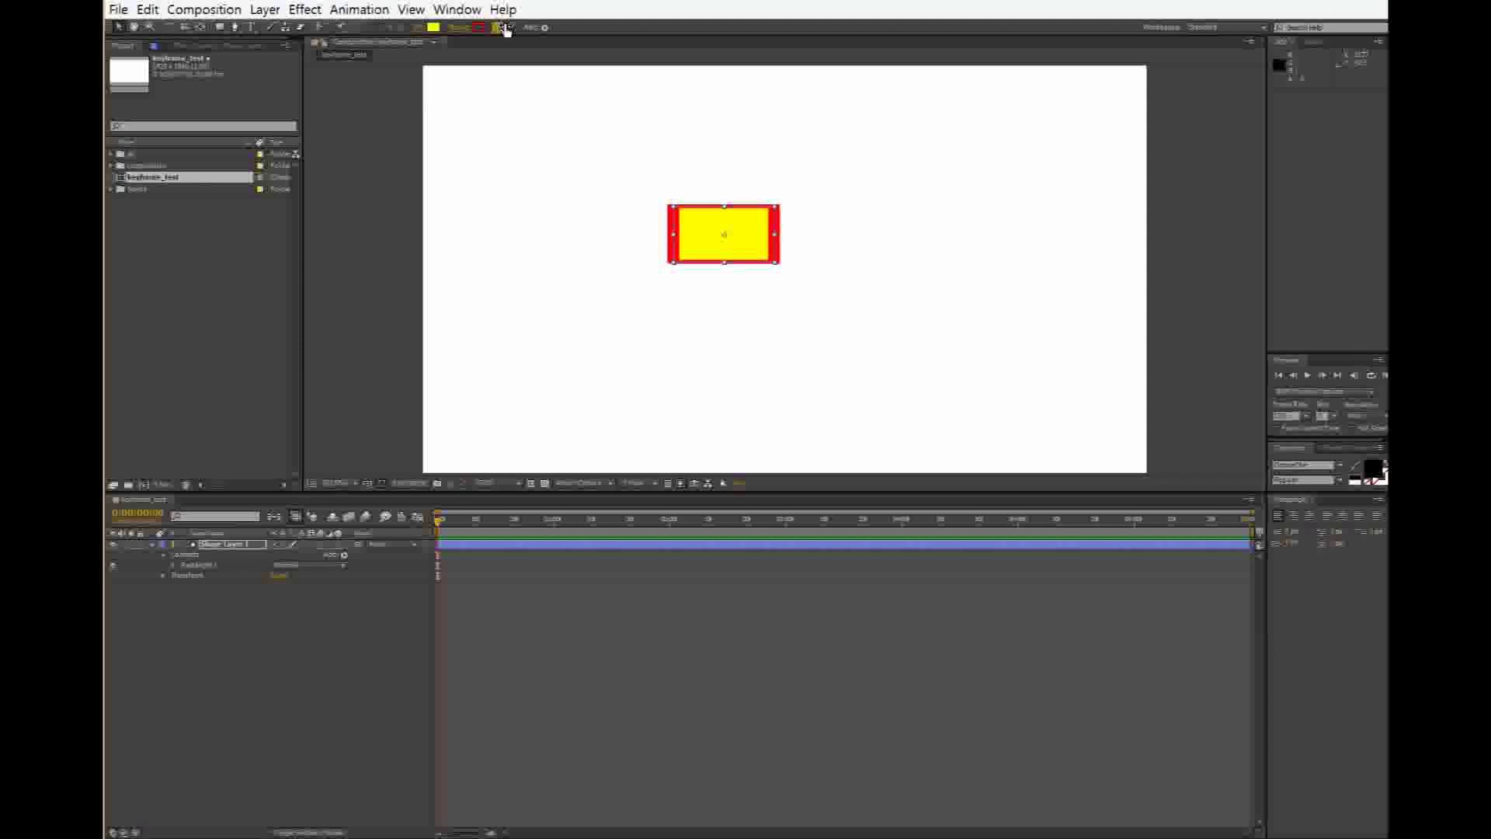
# Remove the rectangle's stroke by setting the stroke type to None
pyautogui.click(458, 28)
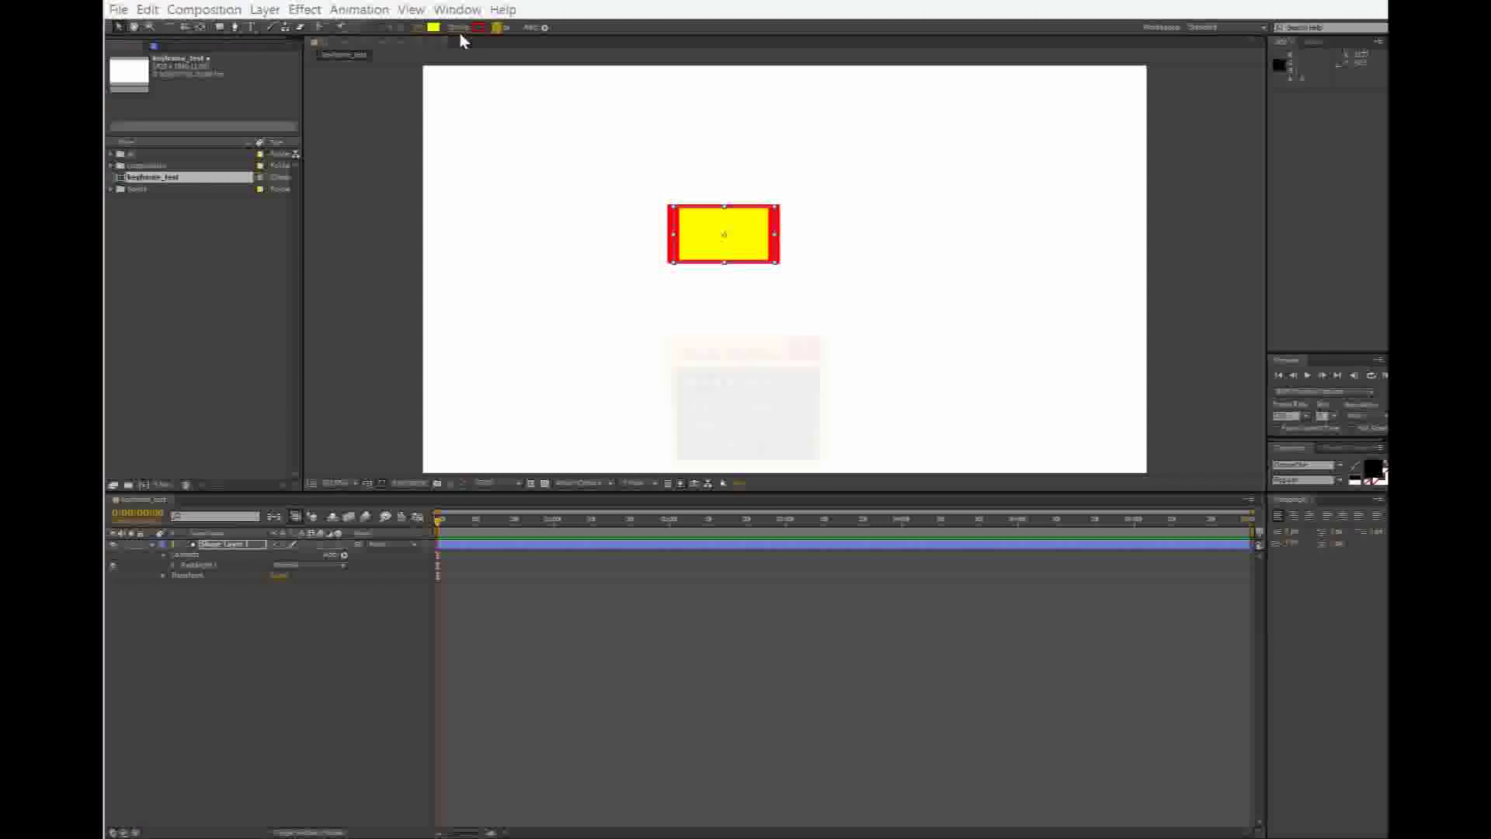
pyautogui.click(685, 382)
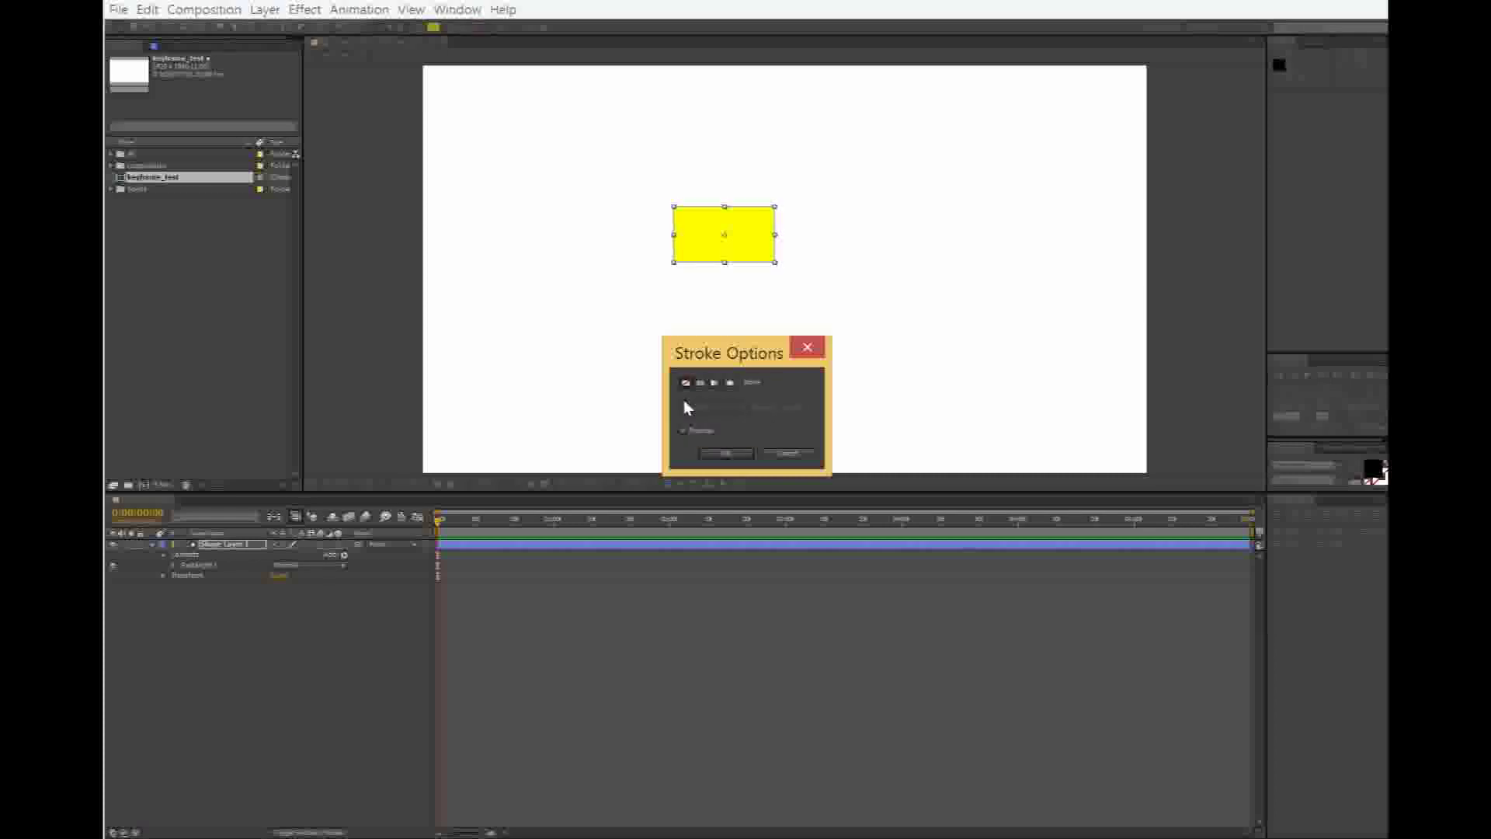
pyautogui.click(724, 453)
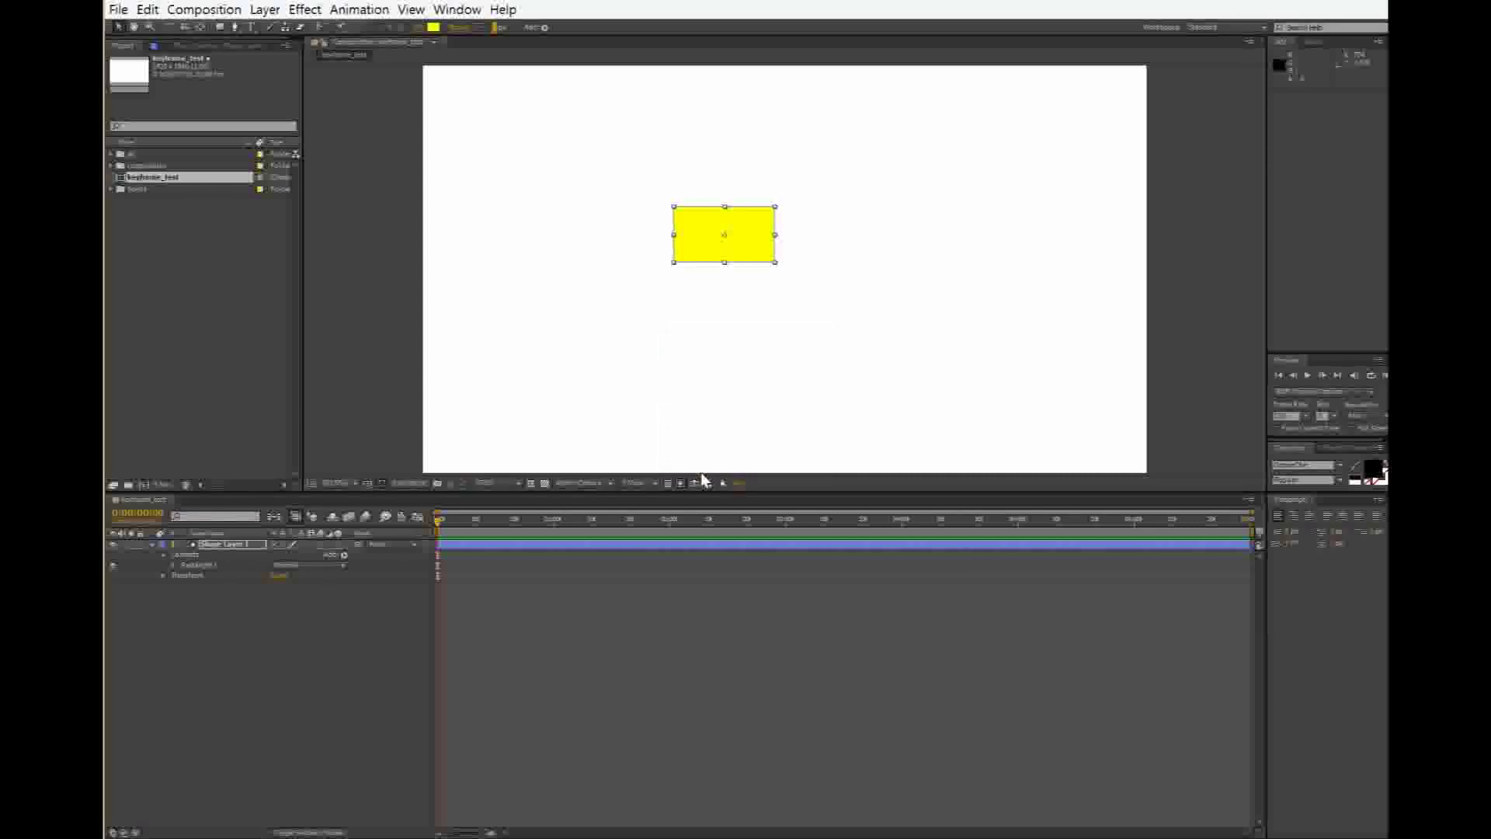
# Reposition the yellow rectangle near the canvas's lower-left corner and advance the current time by a few frames
pyautogui.moveTo(769, 227); pyautogui.dragTo(512, 413)
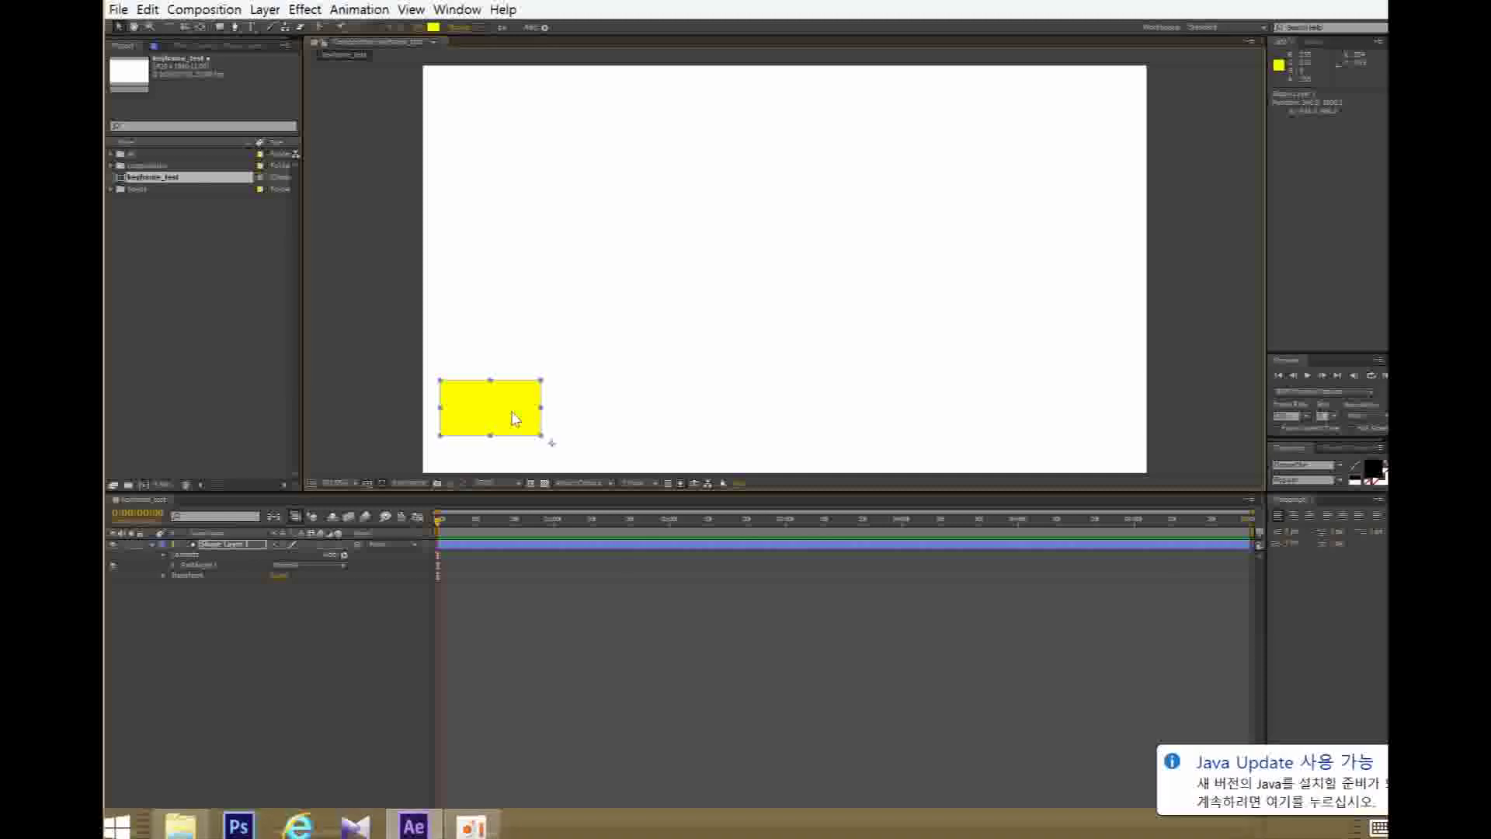
pyautogui.moveTo(440, 519); pyautogui.dragTo(449, 542)
pyautogui.moveTo(480, 412); pyautogui.dragTo(515, 407)
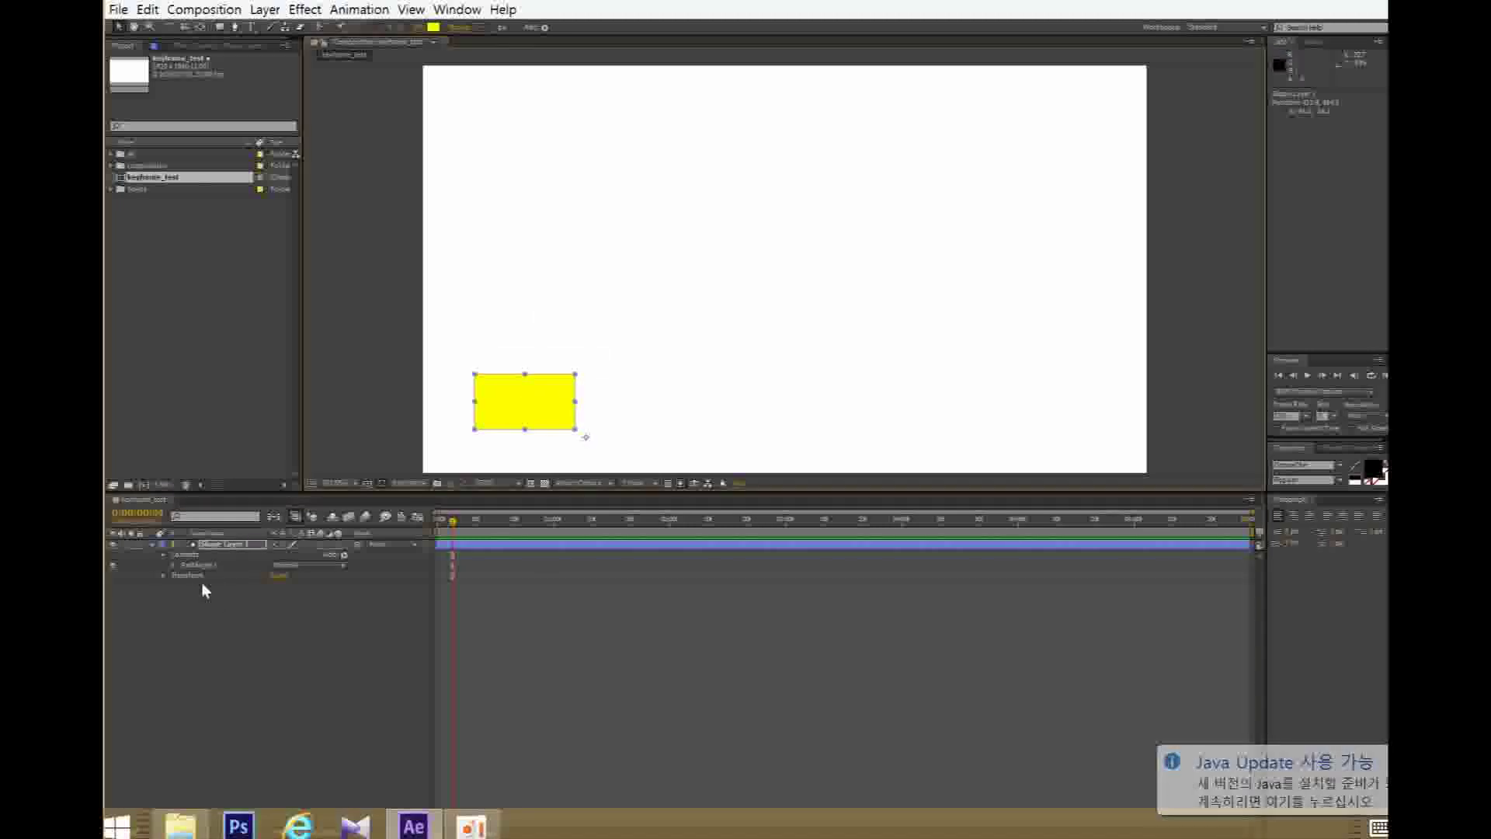
# Expand the rectangle group of the shape layer and show the properties of its Transform: Rectangle 1 group
pyautogui.click(171, 565)
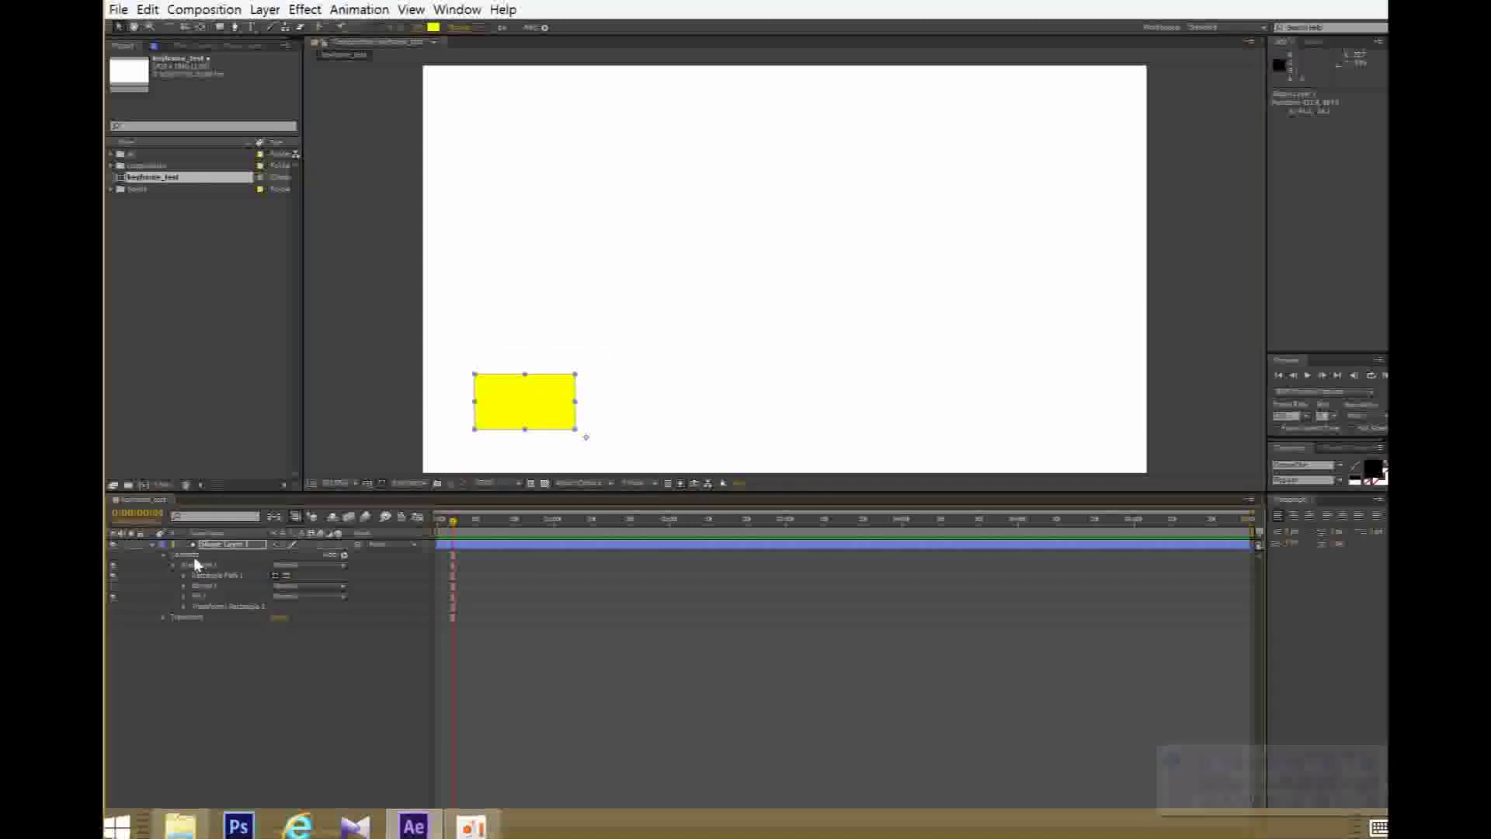
pyautogui.click(220, 588)
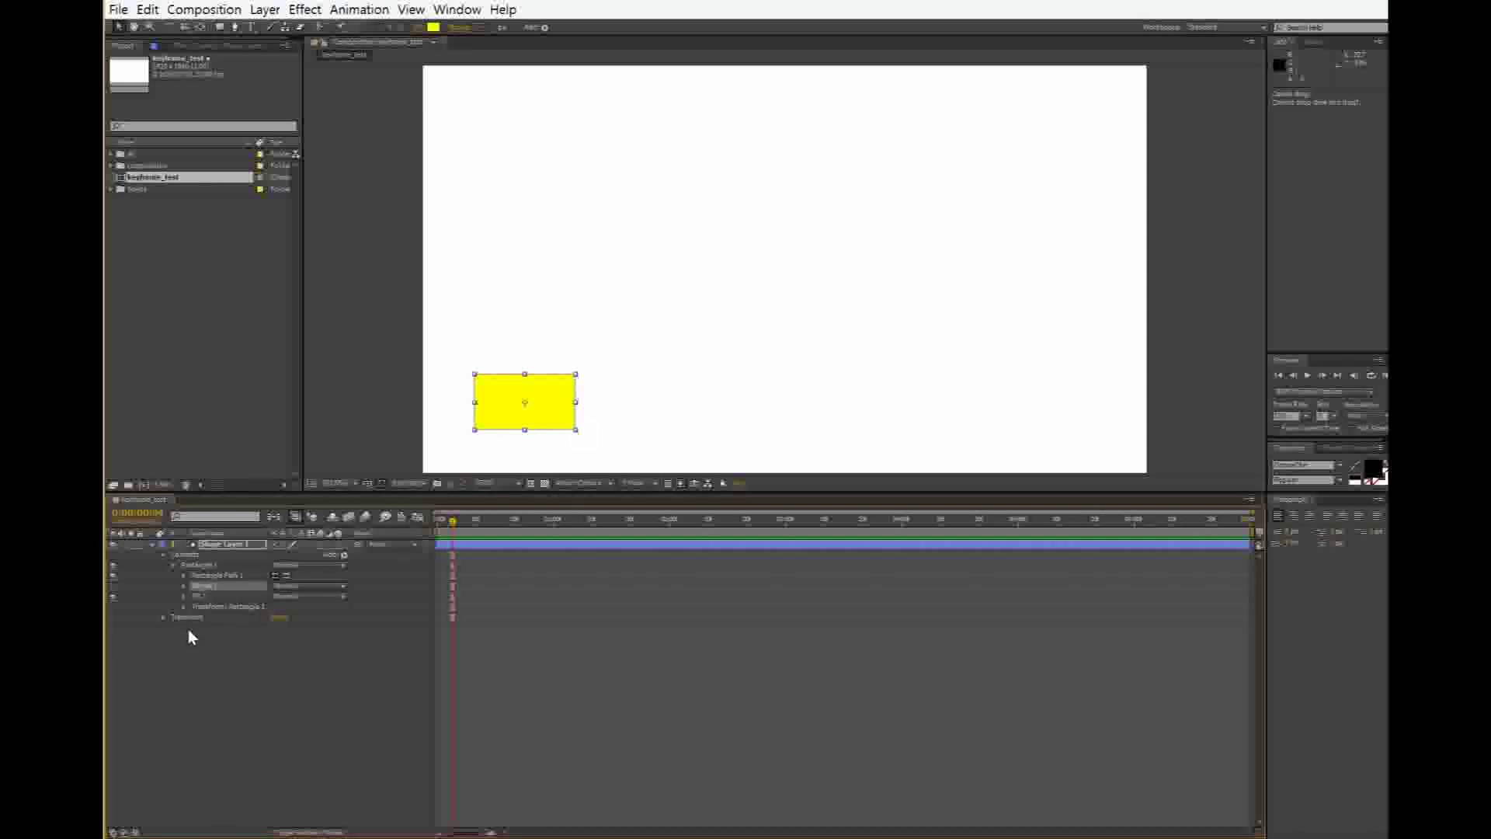
pyautogui.click(216, 609)
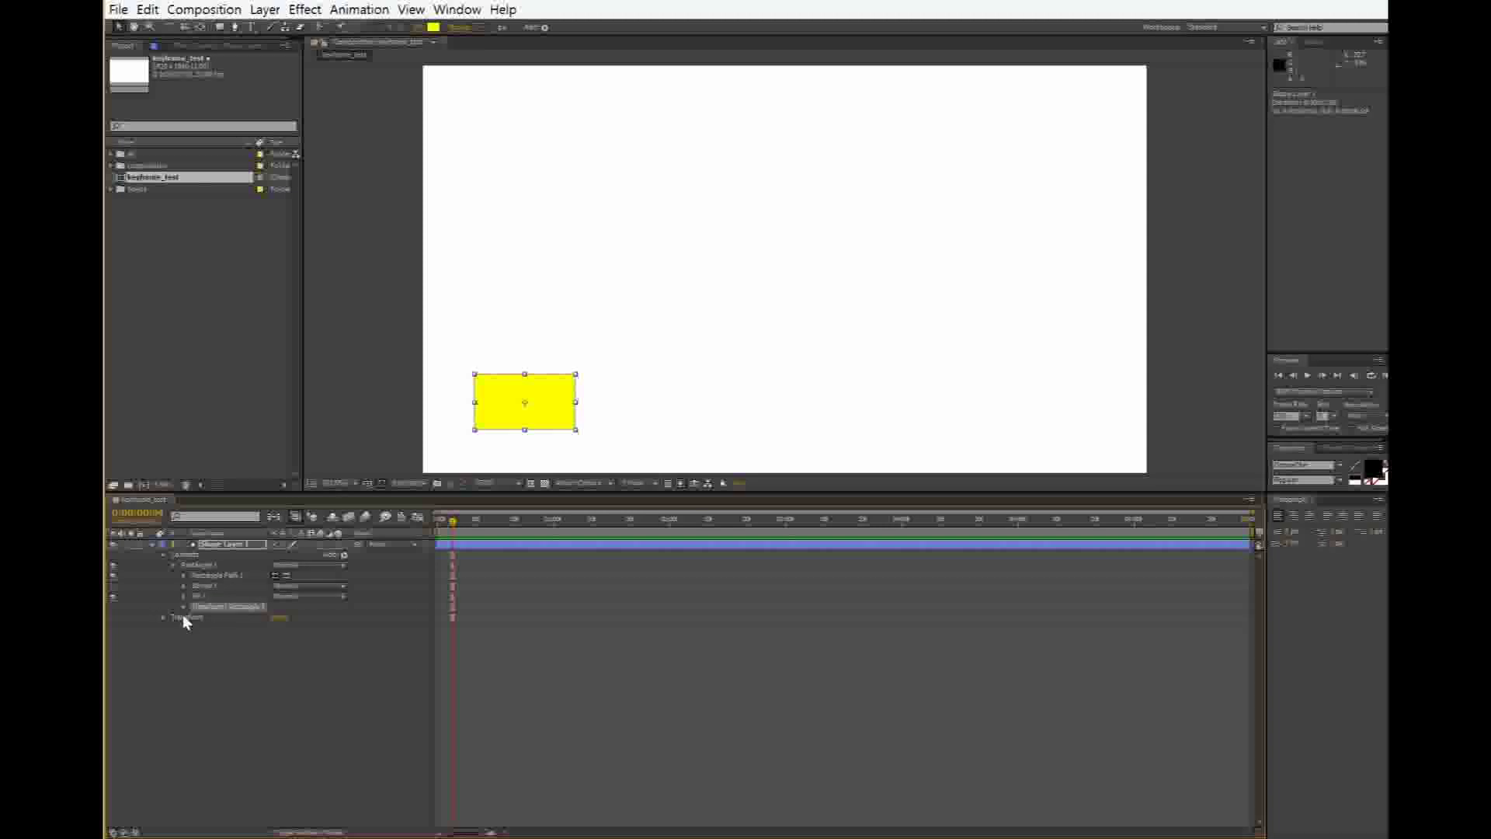
pyautogui.click(184, 607)
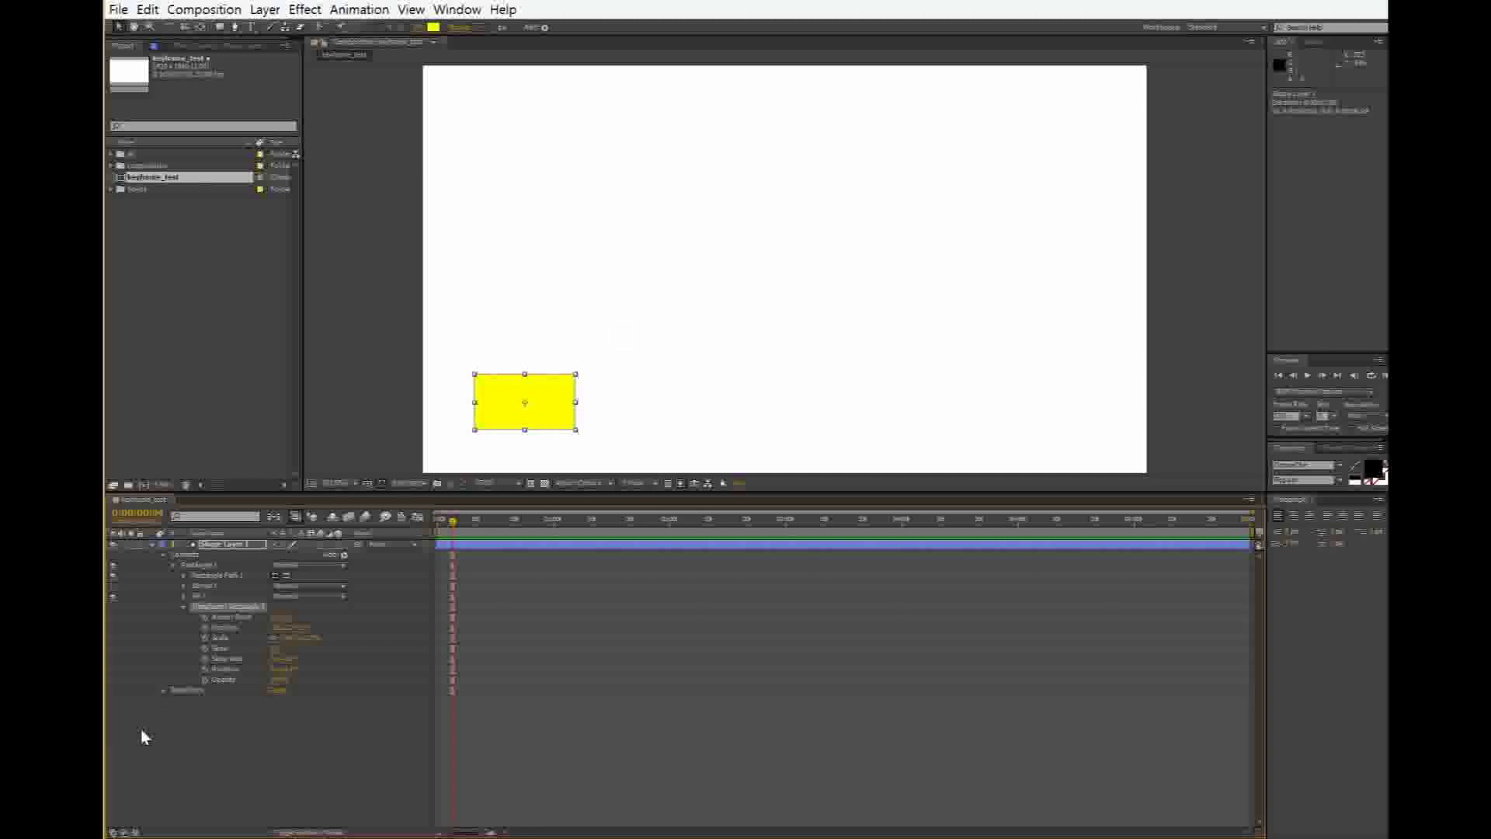
# Expand the shape layer's own Transform group to view its properties and collapse it again
pyautogui.click(160, 697)
pyautogui.click(163, 690)
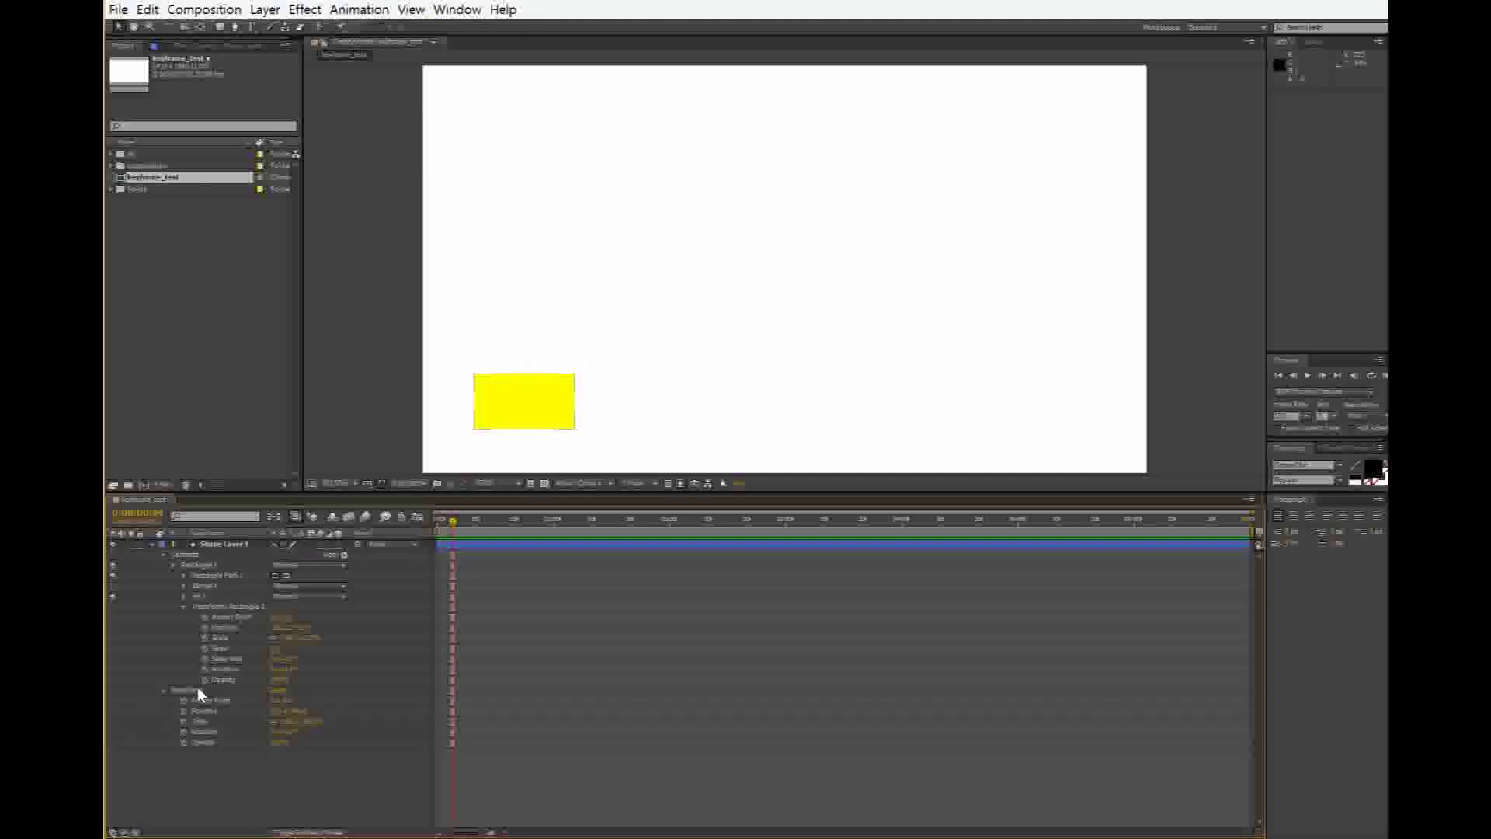
pyautogui.click(189, 693)
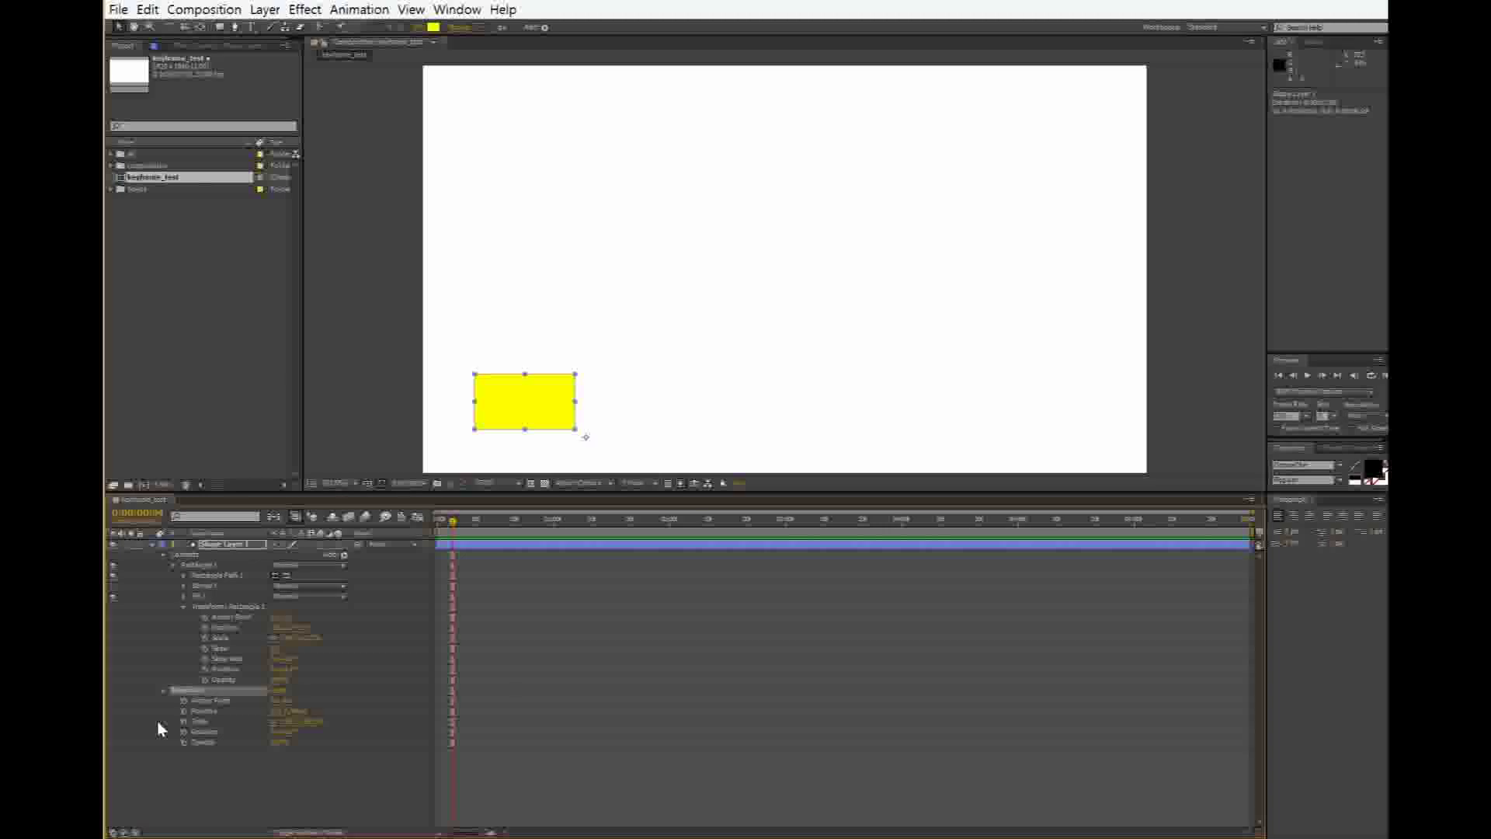
pyautogui.click(163, 691)
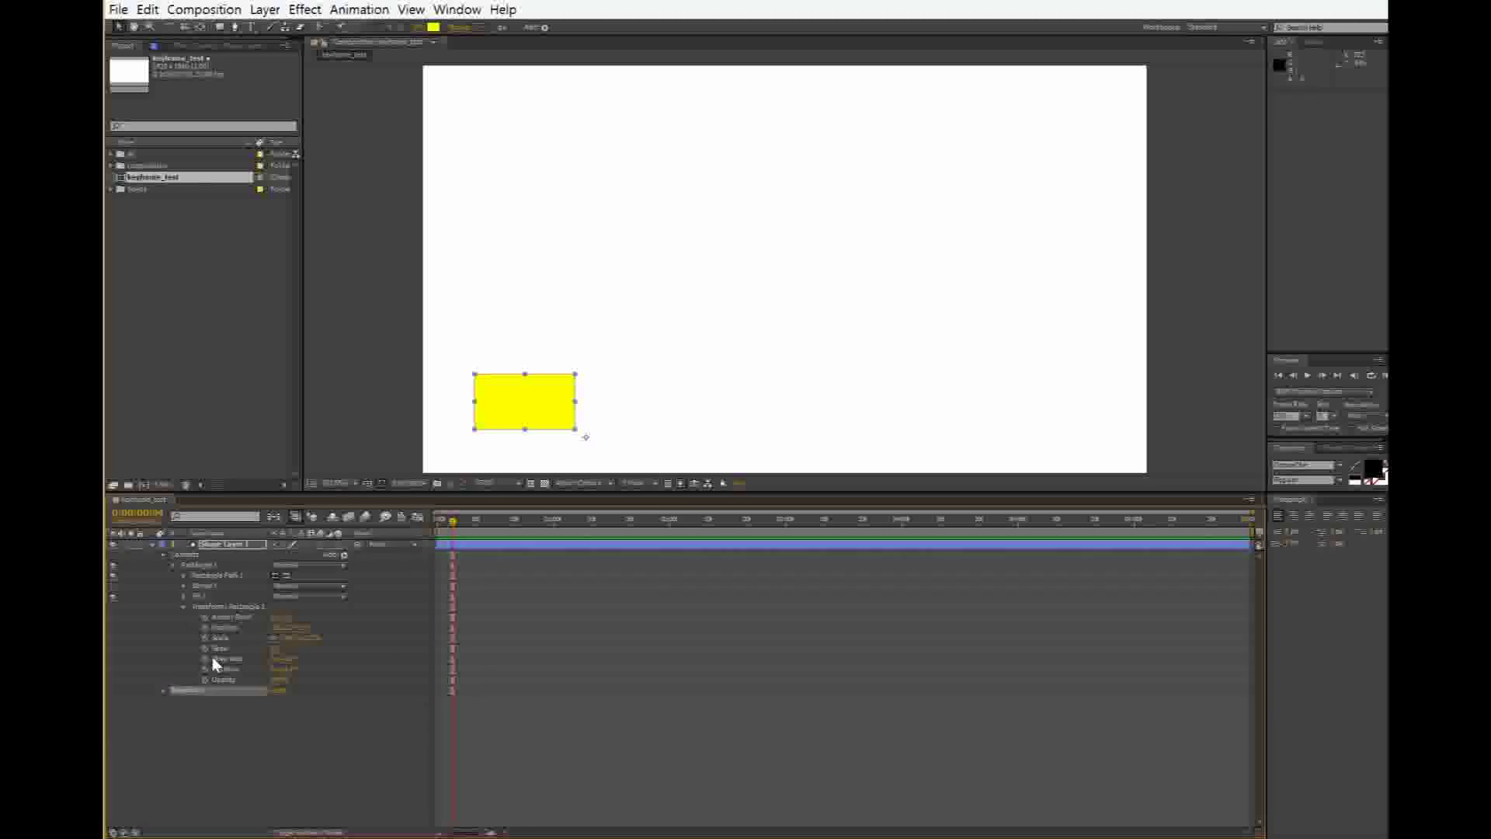
# Collapse the rectangle group and the Contents group, and select the shape layer's Transform group
pyautogui.click(157, 561)
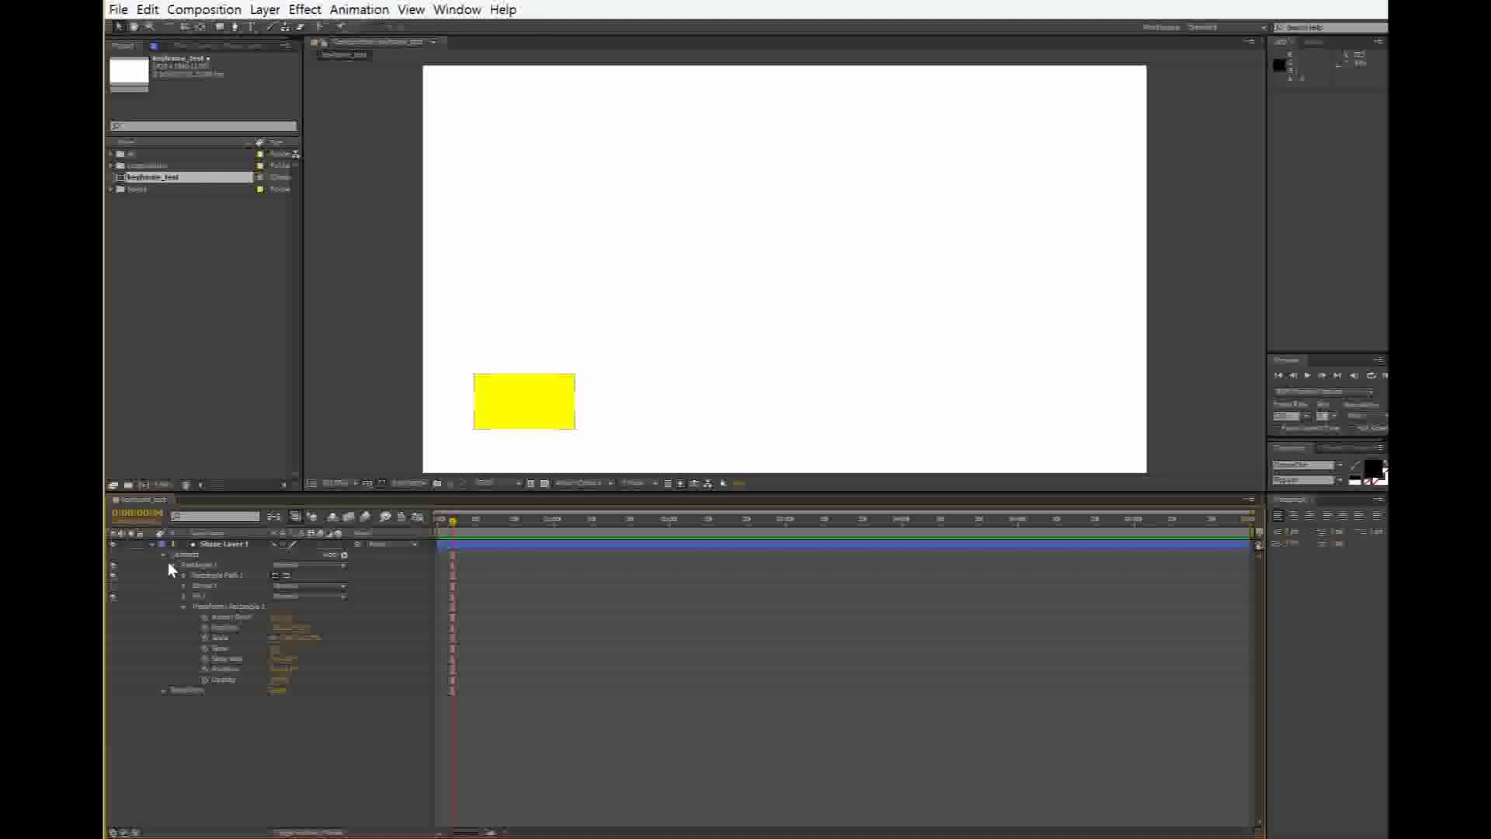
pyautogui.click(159, 561)
pyautogui.click(160, 558)
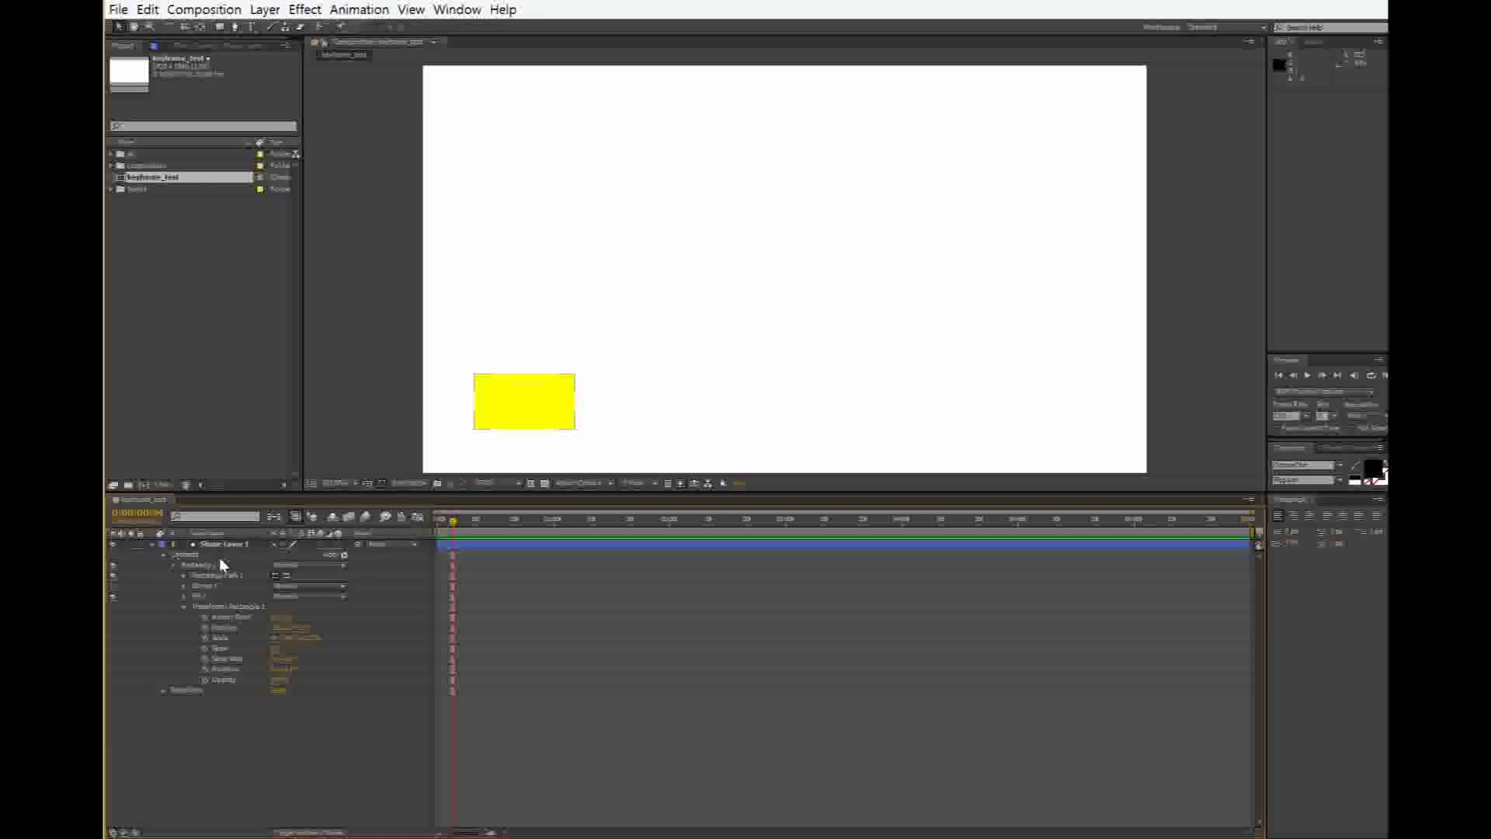
pyautogui.click(171, 566)
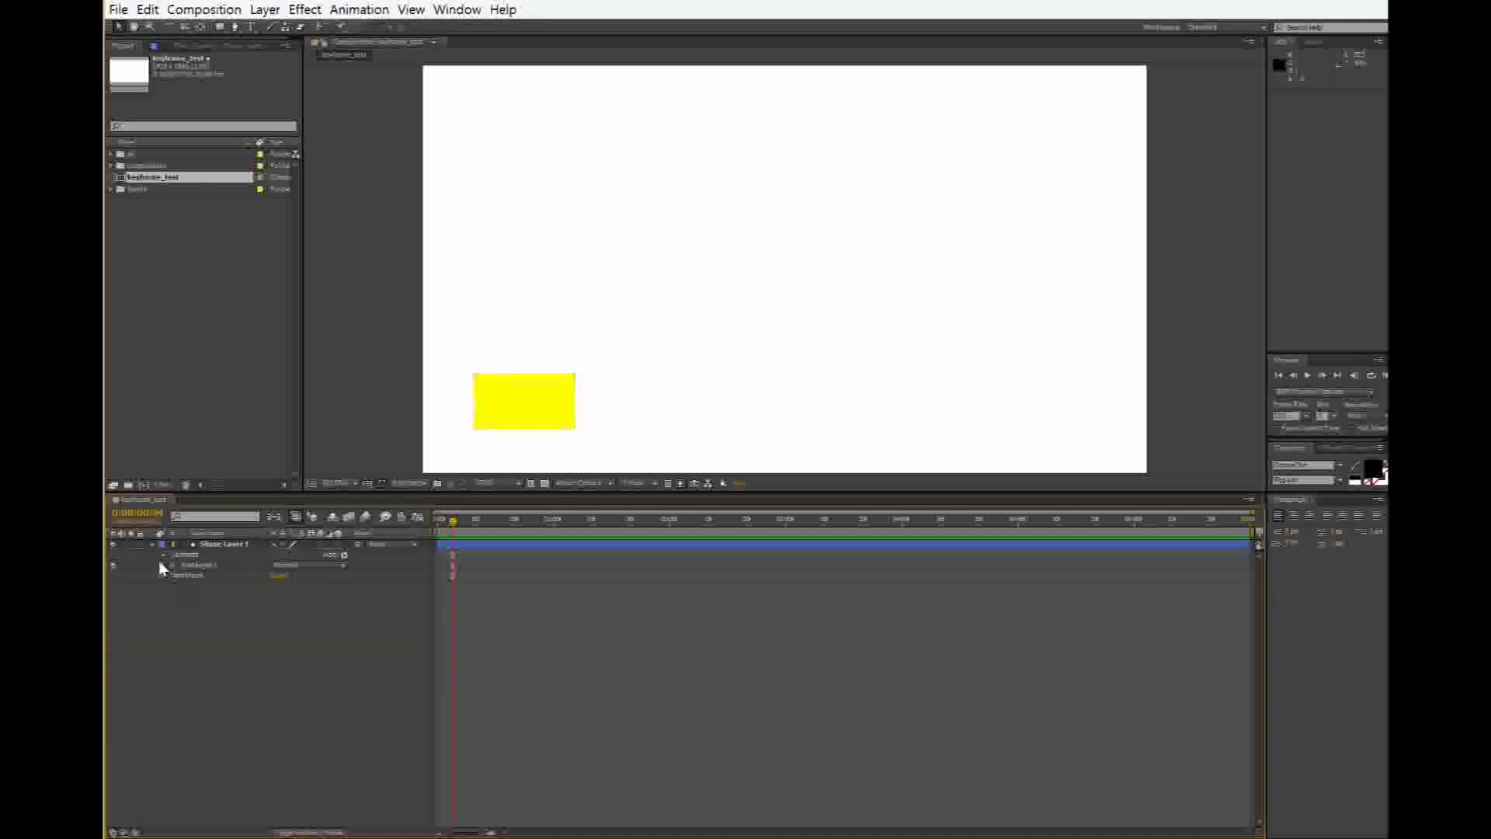
pyautogui.click(161, 554)
pyautogui.click(208, 568)
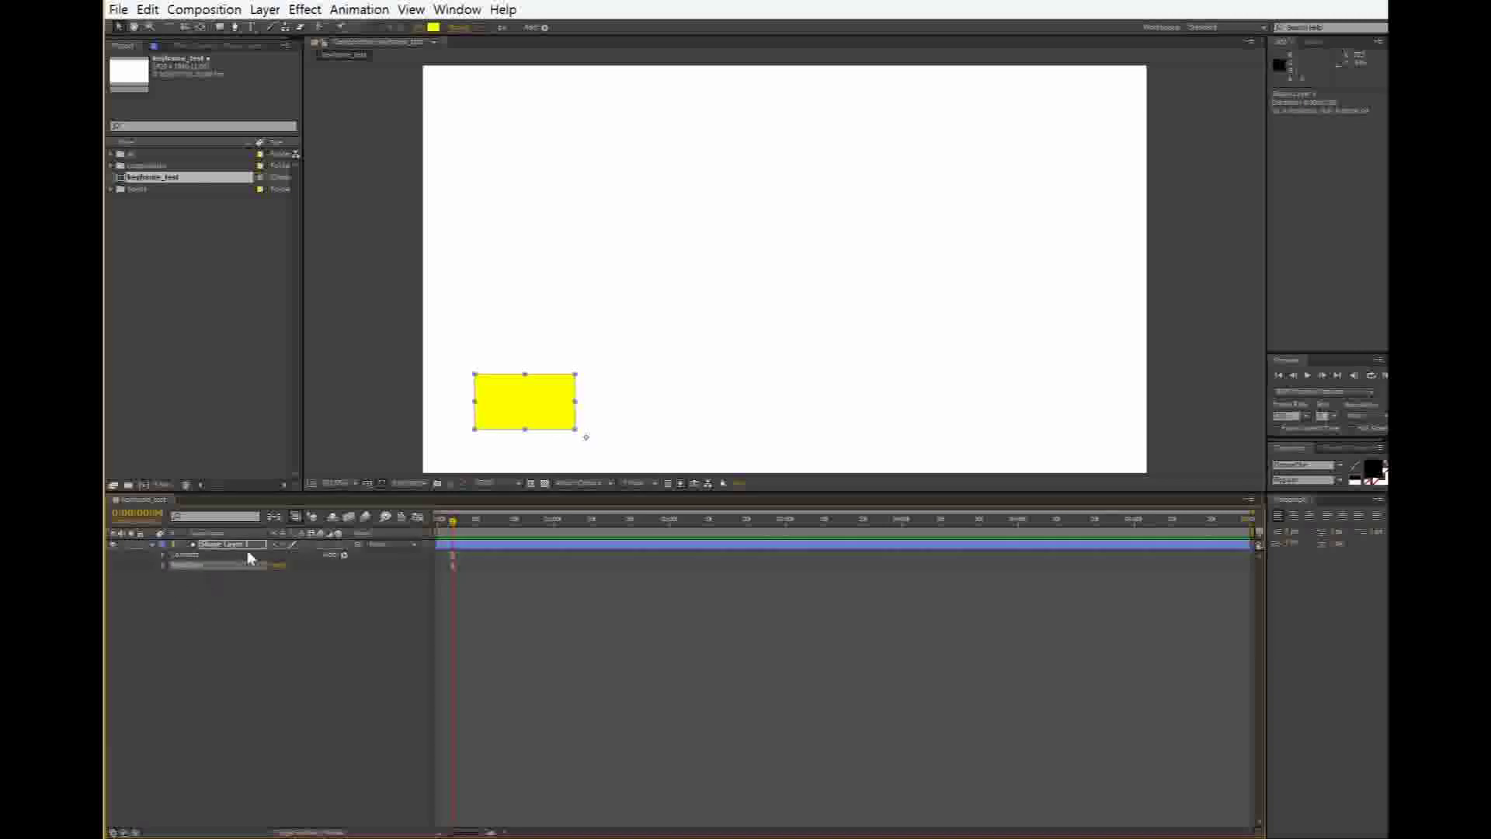
# Move the yellow rectangle toward the middle of the canvas and place its anchor point at the rectangle's centre
pyautogui.moveTo(540, 410); pyautogui.dragTo(745, 266)
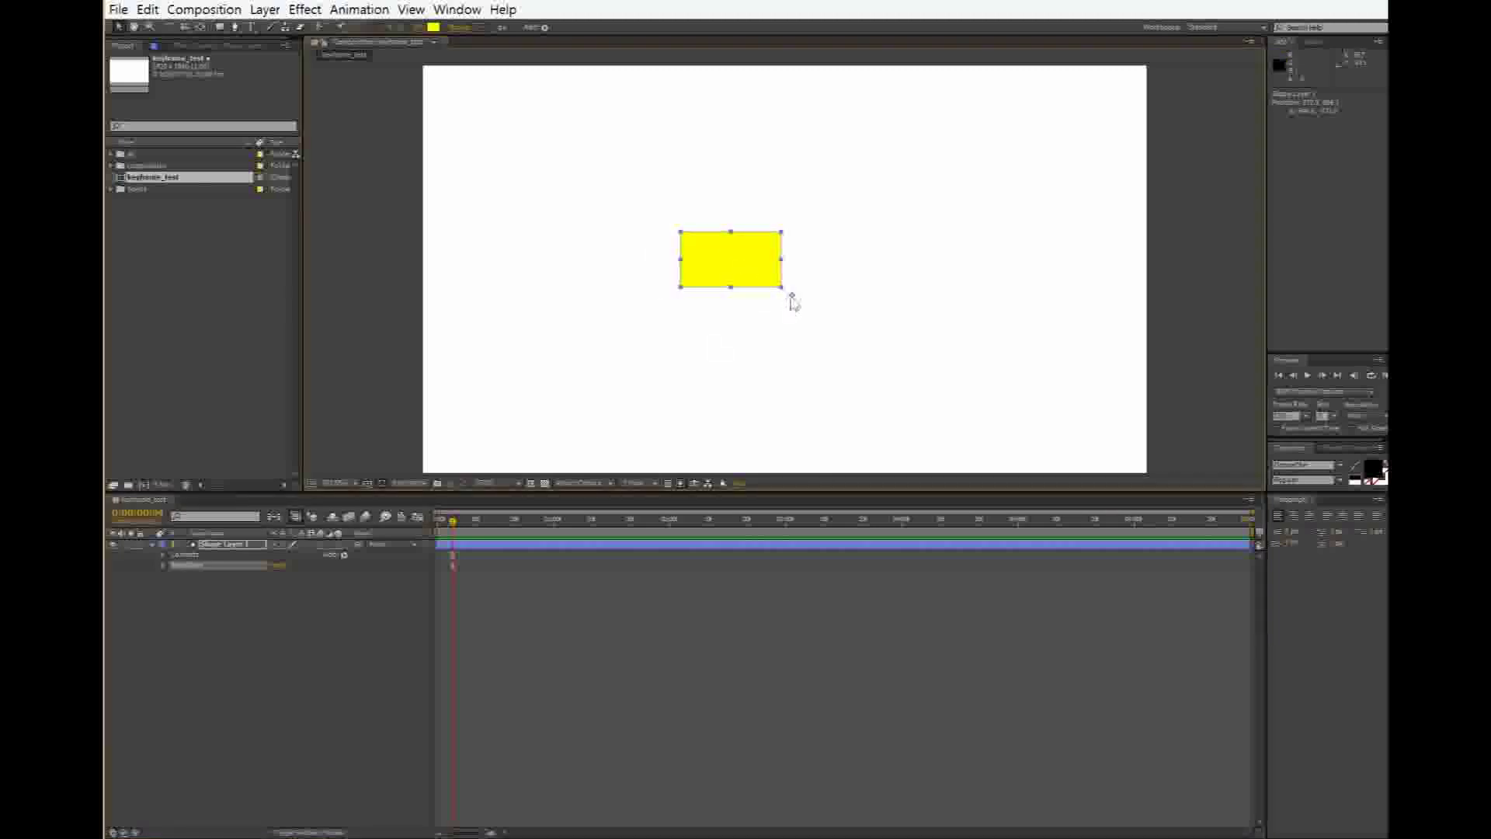
pyautogui.press('Up')
pyautogui.press('Up')
pyautogui.press('Up')
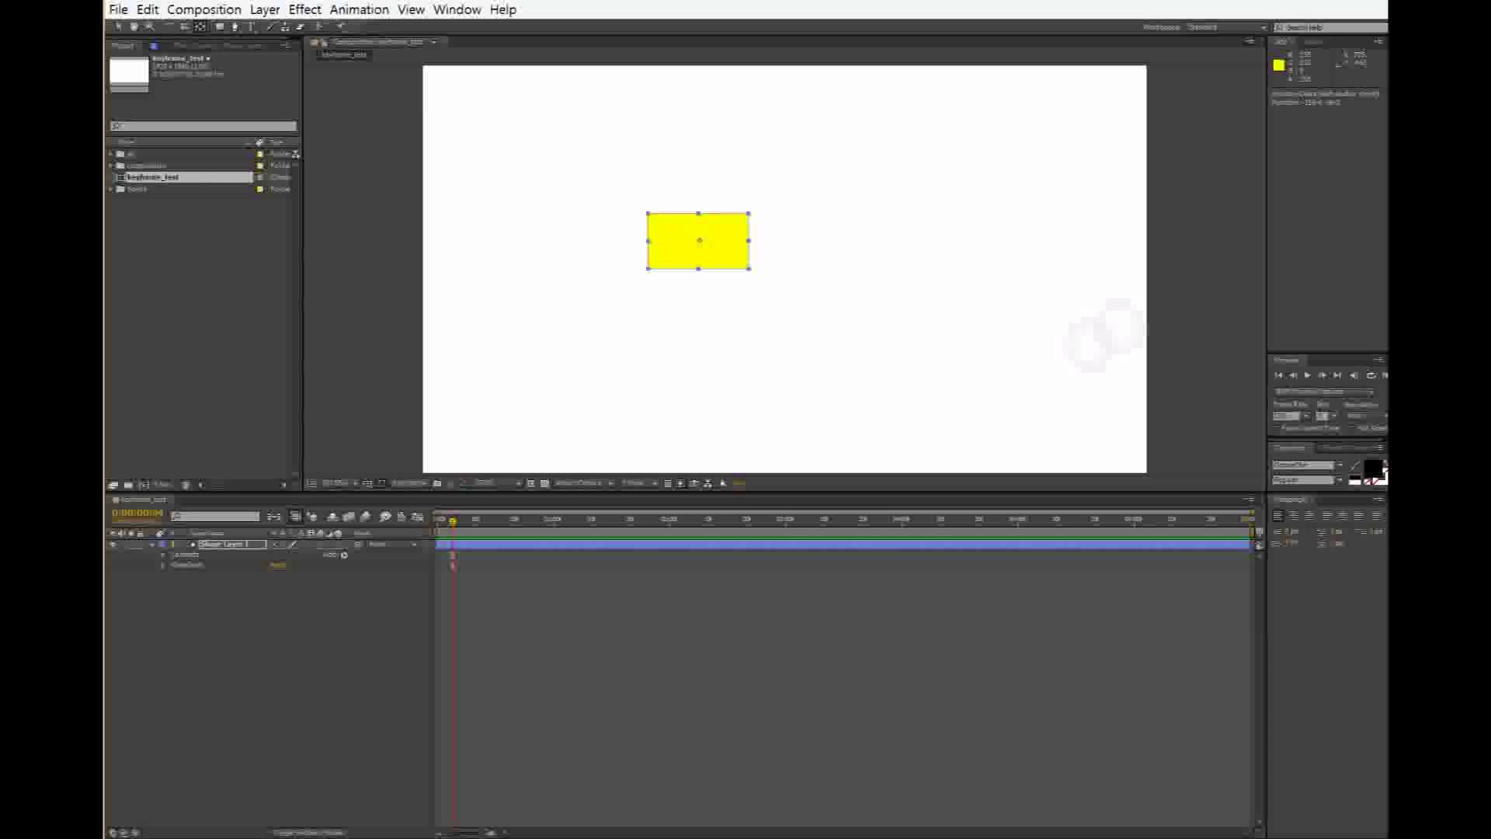
# Move the rectangle into the canvas's lower-left corner with the Selection tool and set the current time to 1 second
pyautogui.click(120, 28)
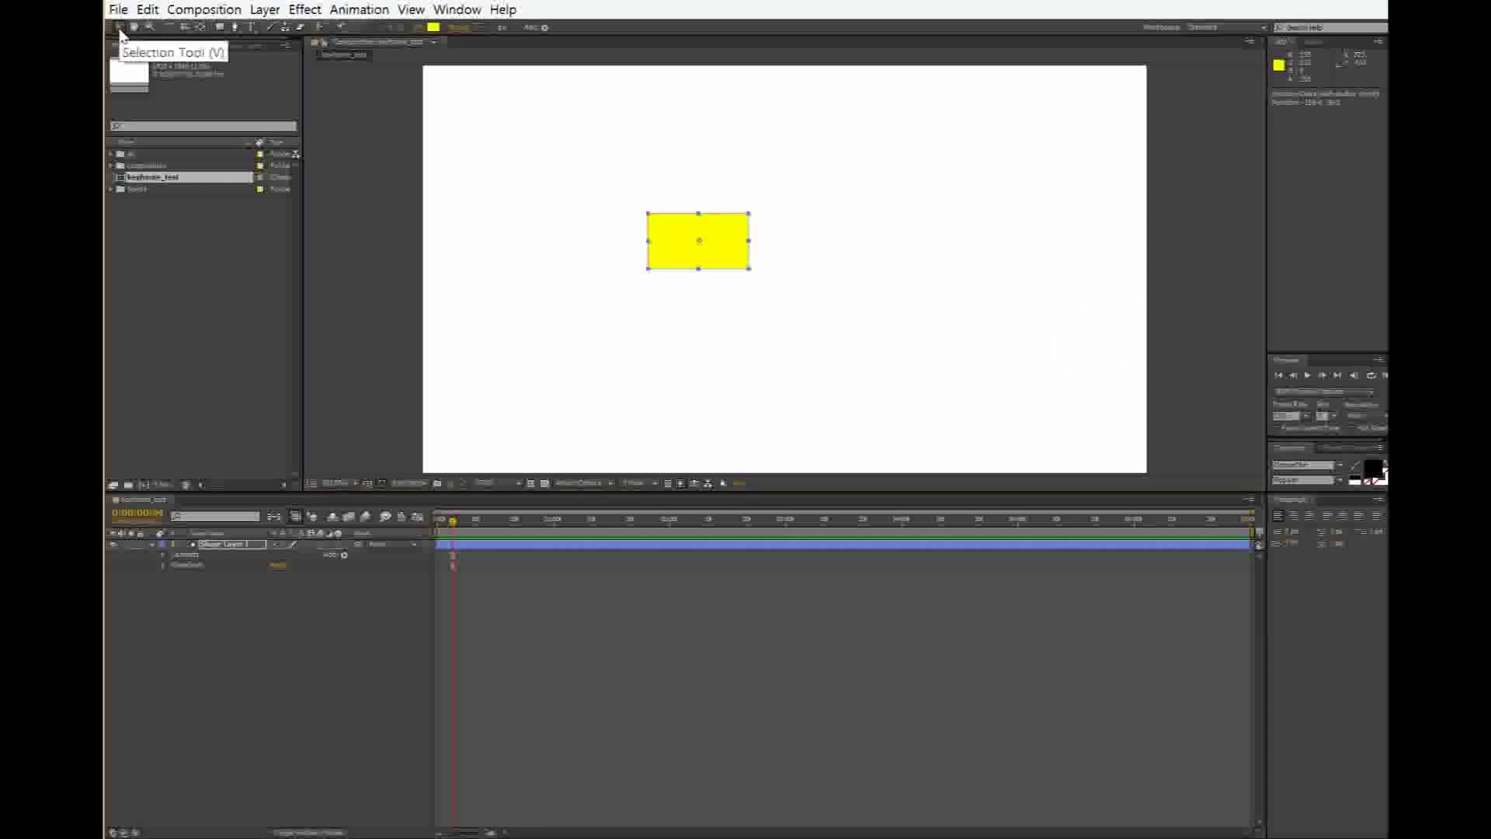
pyautogui.moveTo(699, 263); pyautogui.dragTo(506, 426)
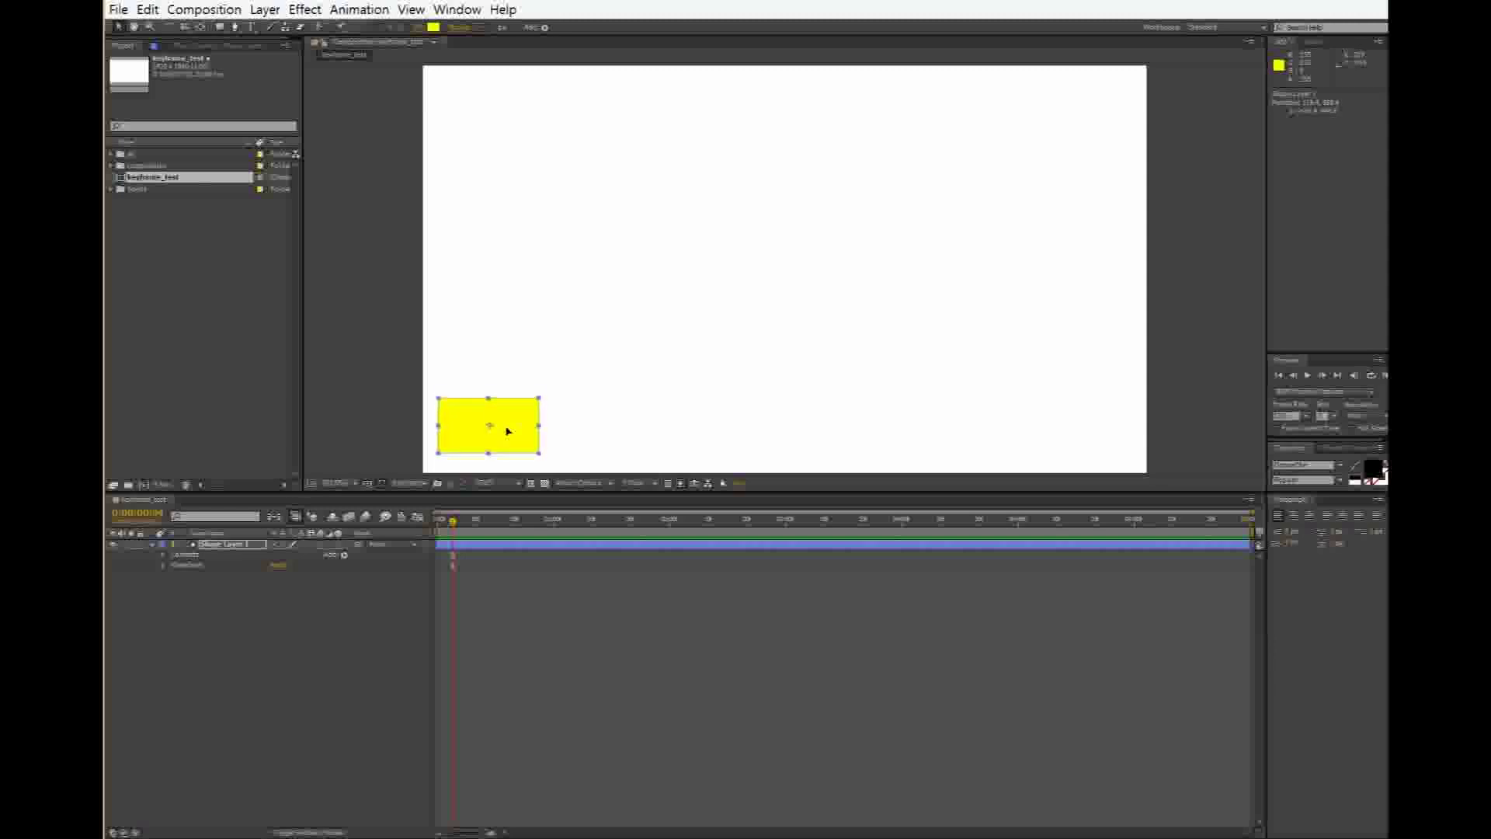
pyautogui.moveTo(435, 536); pyautogui.dragTo(555, 530)
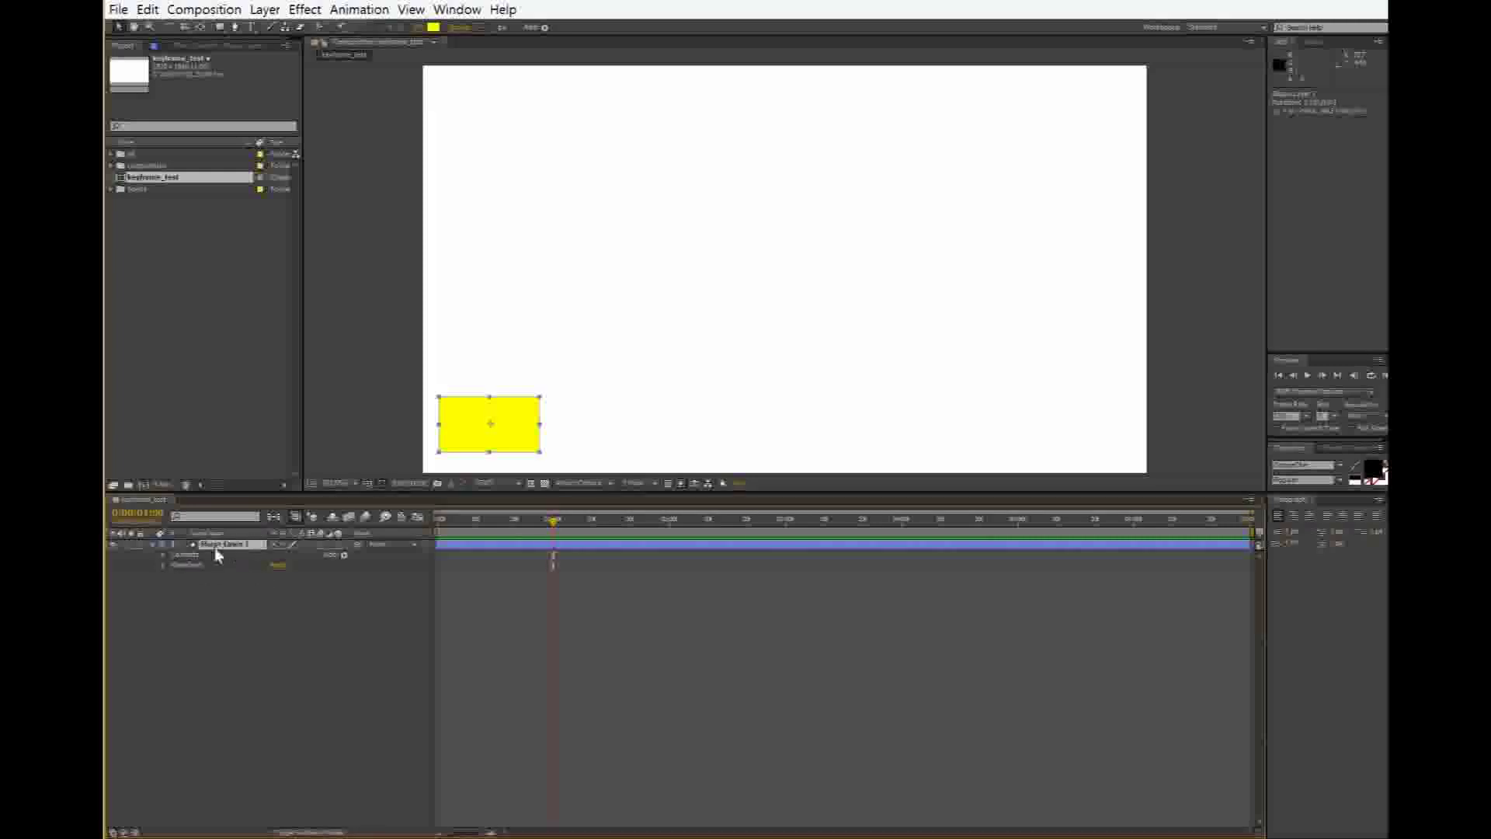
# Collapse the shape layer's property groups and reveal only its Position property in the timeline
pyautogui.click(159, 546)
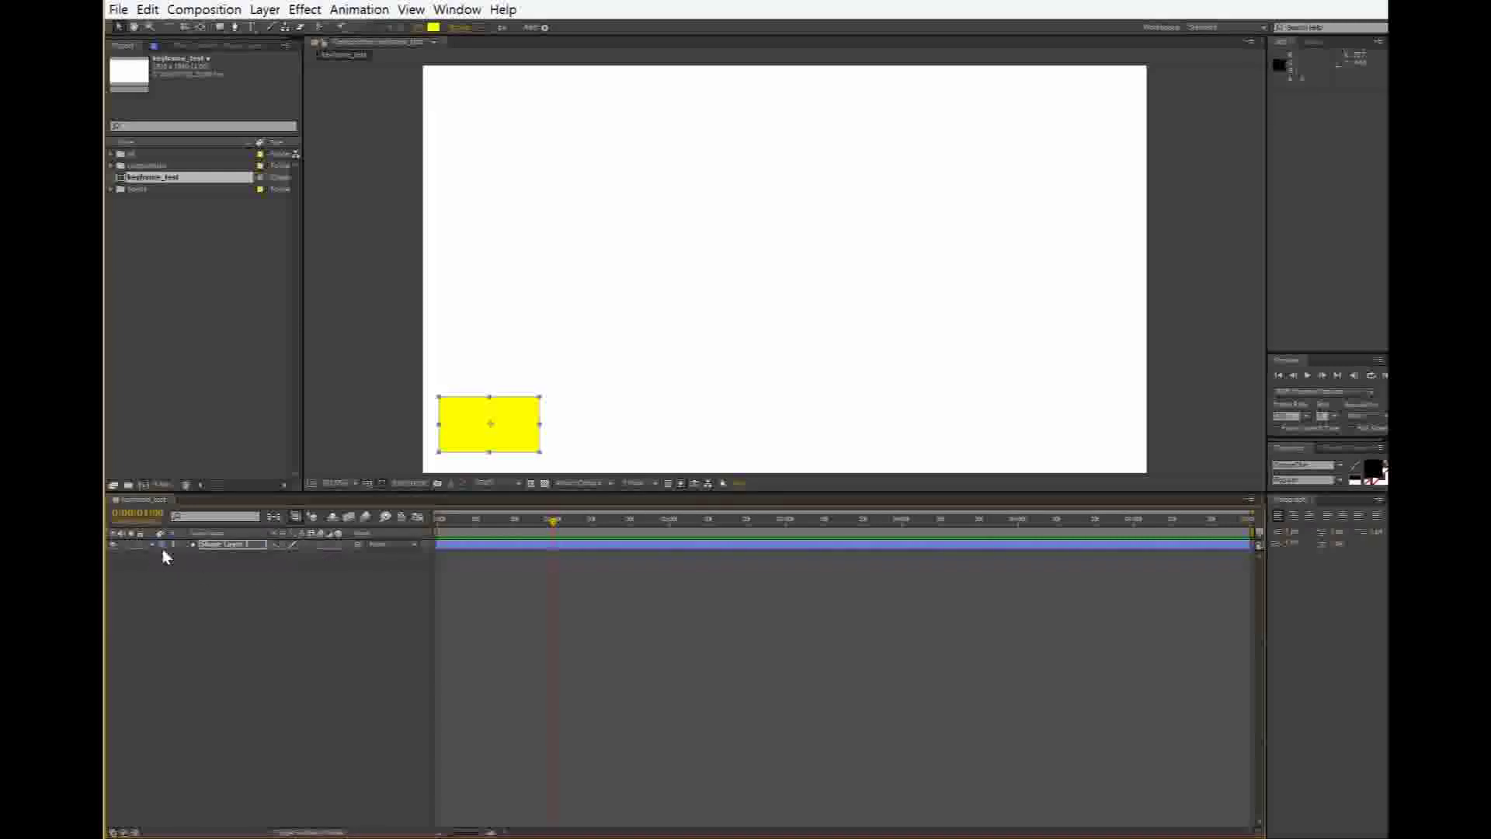
pyautogui.click(222, 545)
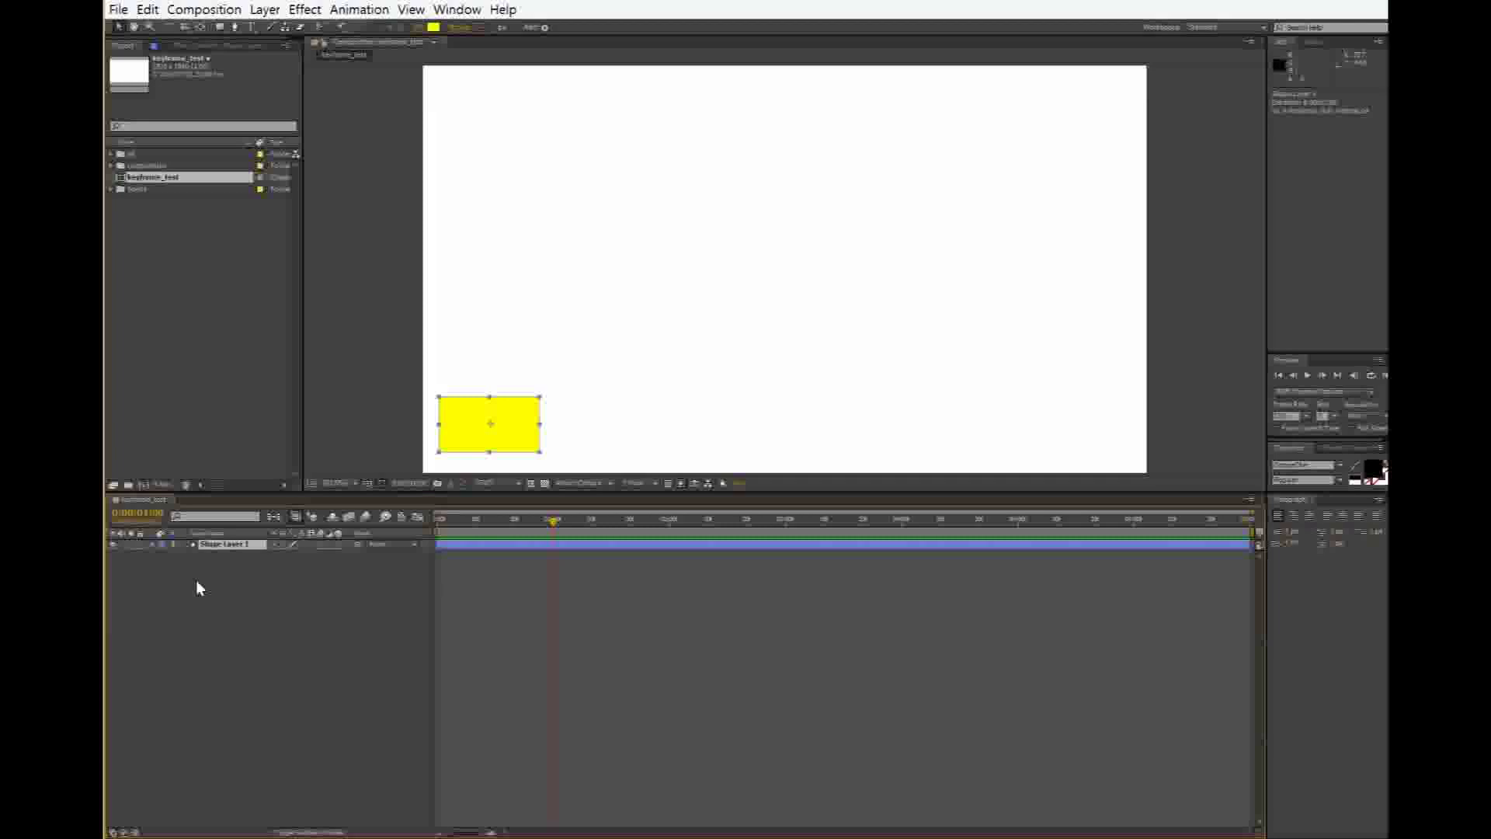
pyautogui.press('p')
pyautogui.press('p')
pyautogui.press('p')
pyautogui.hotkey('alt', 'shift', 'r')
pyautogui.hotkey('alt', 'shift', 't')
pyautogui.hotkey('shift', 't')
pyautogui.hotkey('shift', 'r')
pyautogui.click(184, 559)
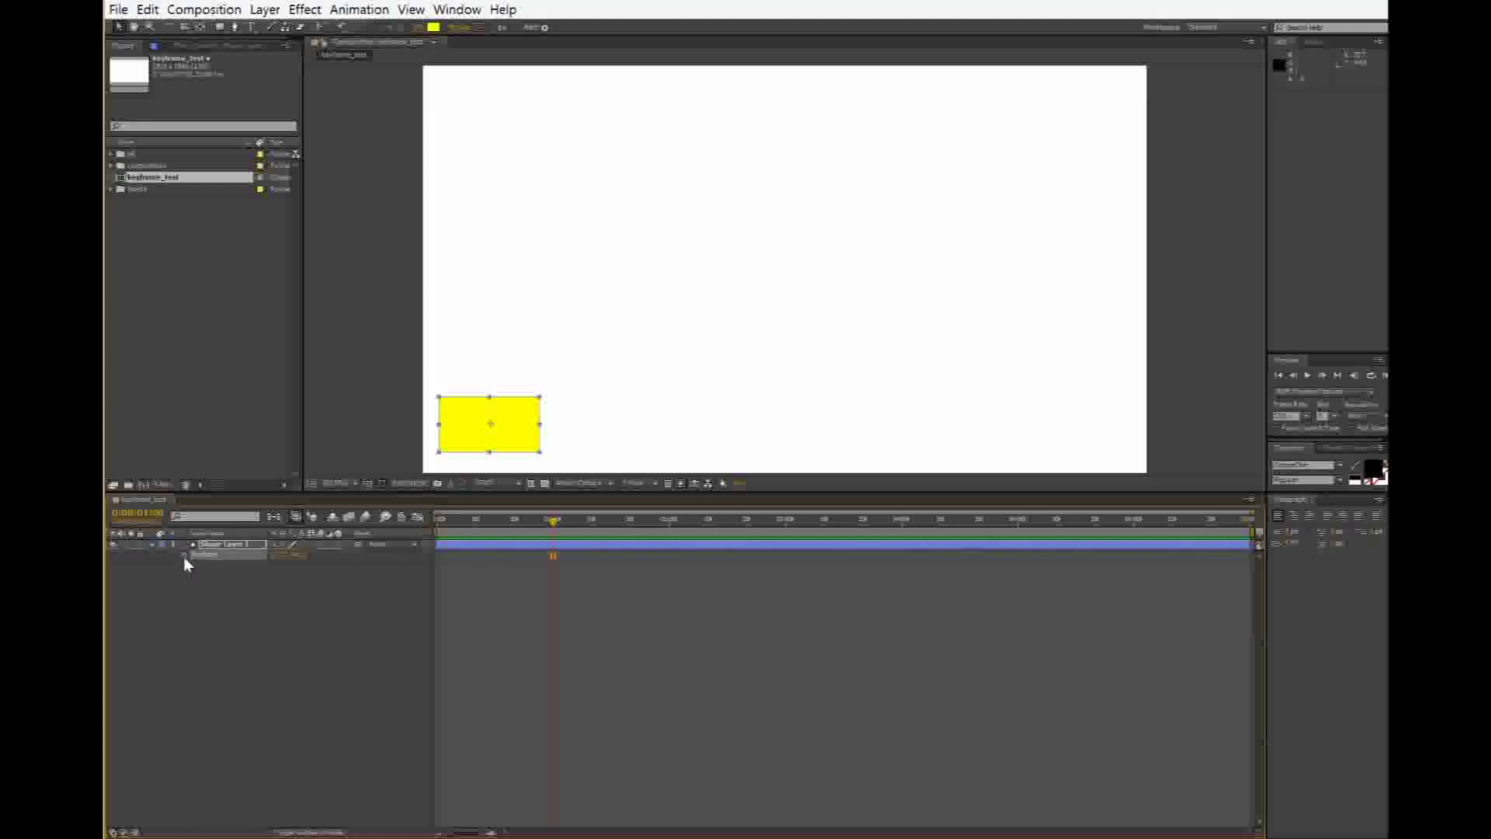
# Enable Position keyframing with a first keyframe at 1 second and add a second keyframe at 3 seconds
pyautogui.click(184, 557)
pyautogui.moveTo(556, 522); pyautogui.dragTo(579, 522)
pyautogui.moveTo(669, 528); pyautogui.dragTo(789, 534)
pyautogui.moveTo(782, 519); pyautogui.dragTo(785, 536)
pyautogui.click(120, 556)
# Select each of the two Position keyframes and jump the current time back and forth between them
pyautogui.hotkey('shift', 'pageup')
pyautogui.press('space')
pyautogui.click(553, 557)
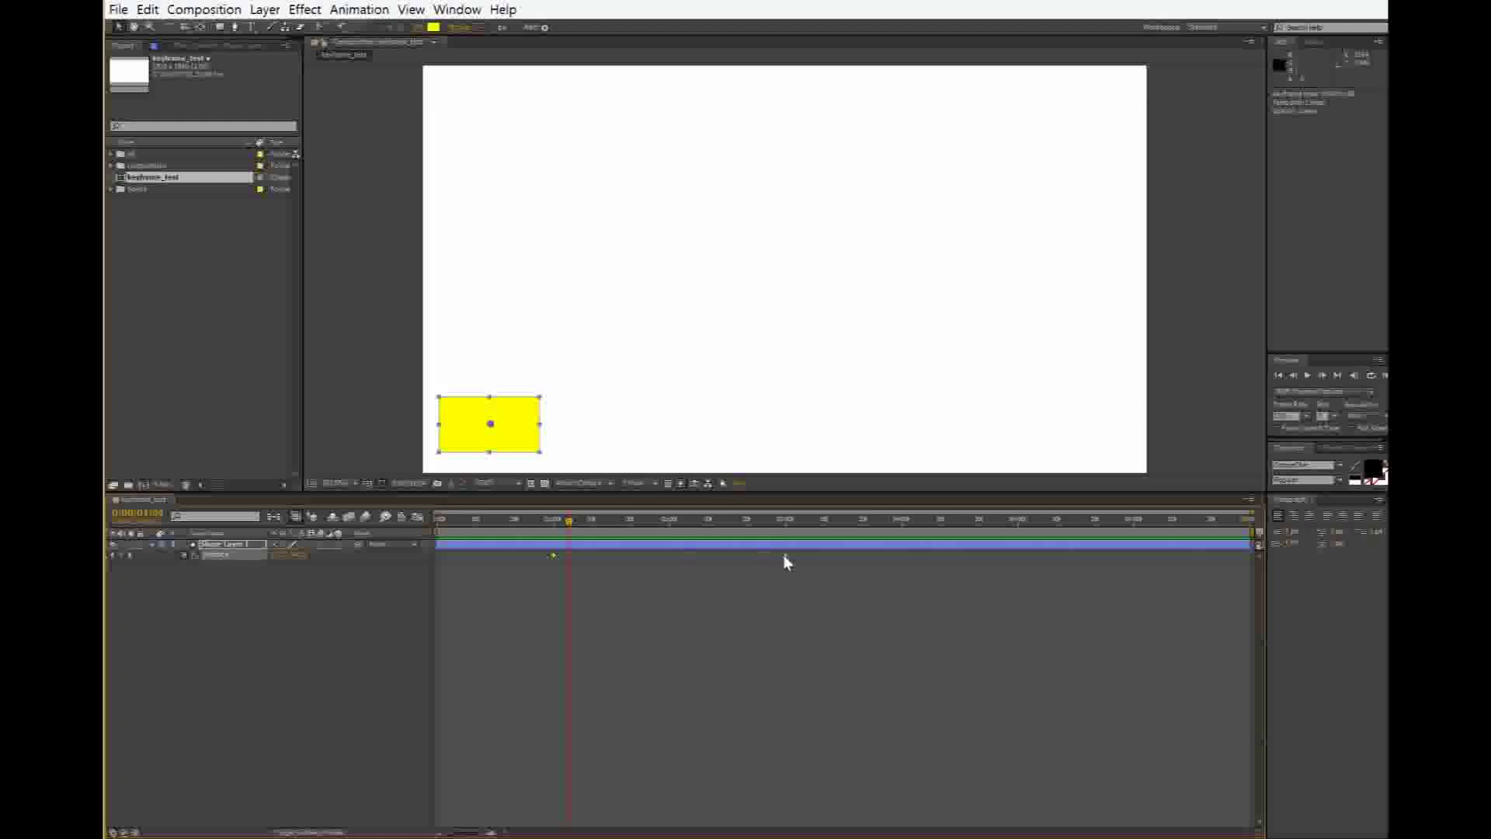
pyautogui.click(785, 557)
pyautogui.click(111, 556)
pyautogui.click(130, 556)
pyautogui.moveTo(511, 440); pyautogui.dragTo(732, 421)
pyautogui.hotkey('ctrl', 'z')
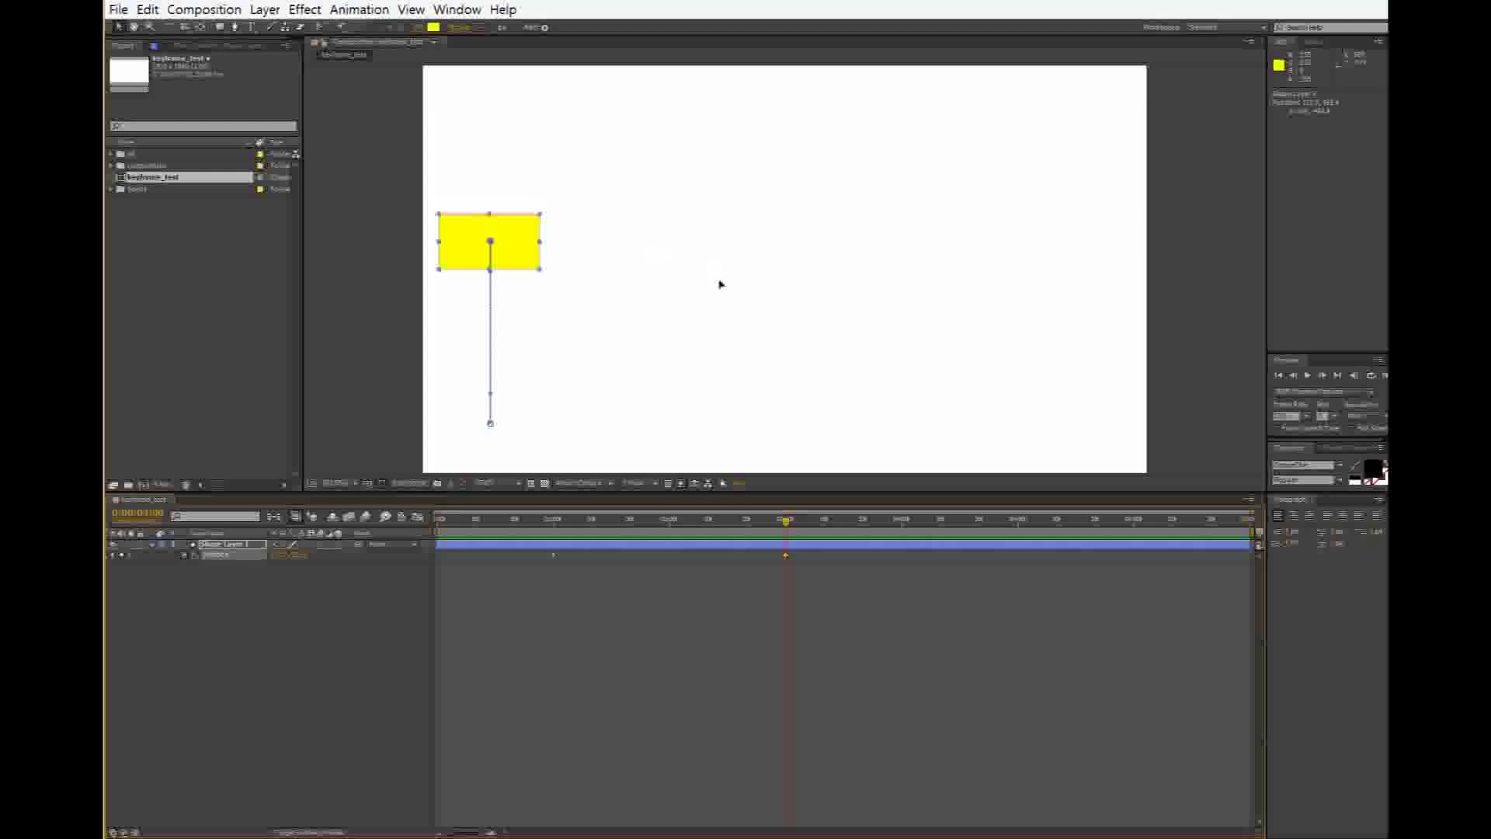
pyautogui.hotkey('ctrl', 'shift', 'z')
pyautogui.hotkey('ctrl', 'z')
# At the 3-second keyframe, move the rectangle to the canvas's lower-right corner, level with its start position, and preview the animation
pyautogui.moveTo(536, 226); pyautogui.dragTo(1082, 432)
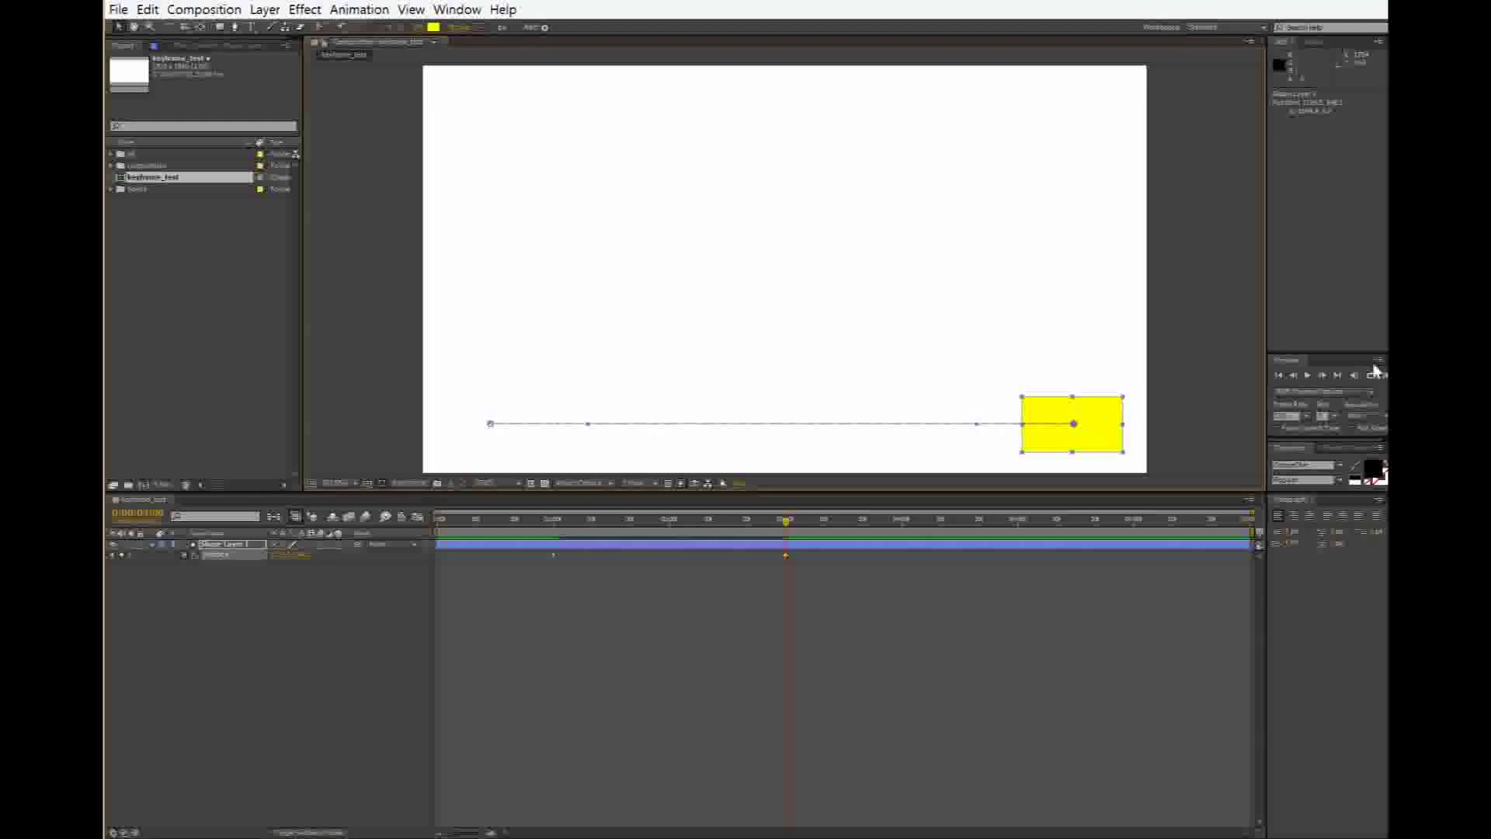
pyautogui.press('space')
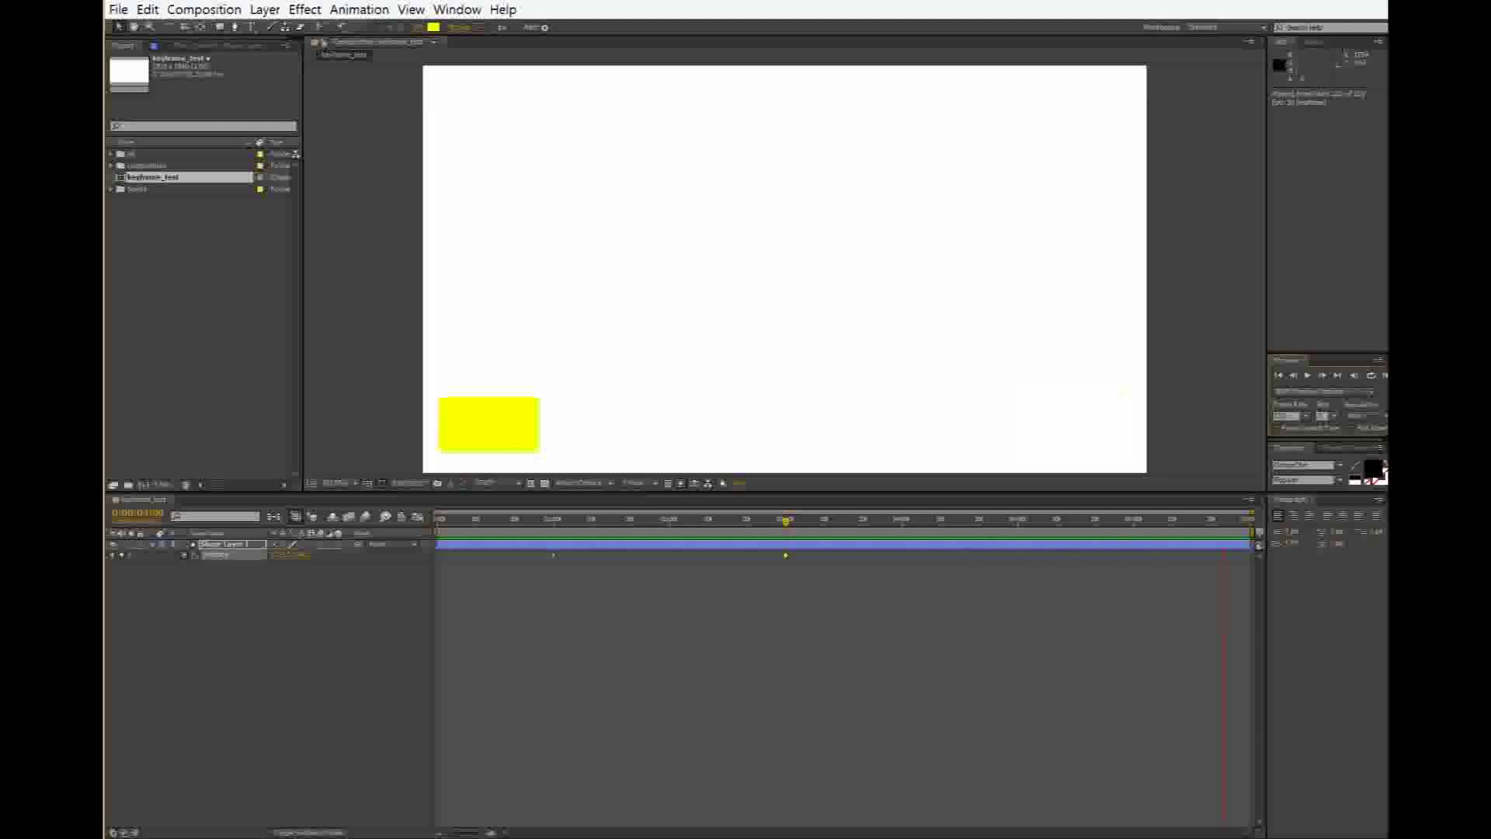
pyautogui.press('space')
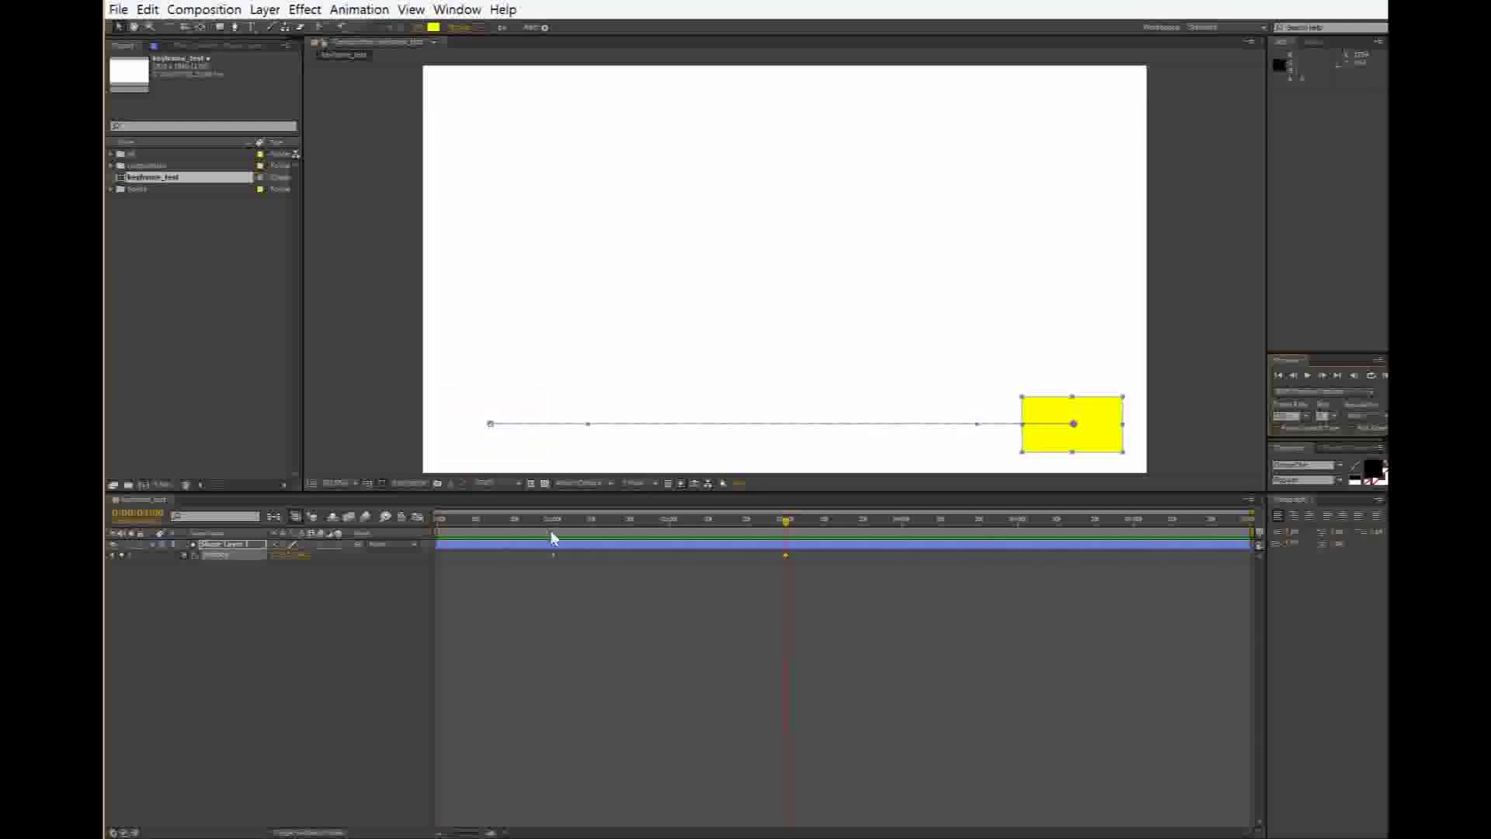
# Move the current time before the first keyframe and examine the Position curve in the Graph Editor
pyautogui.click(490, 519)
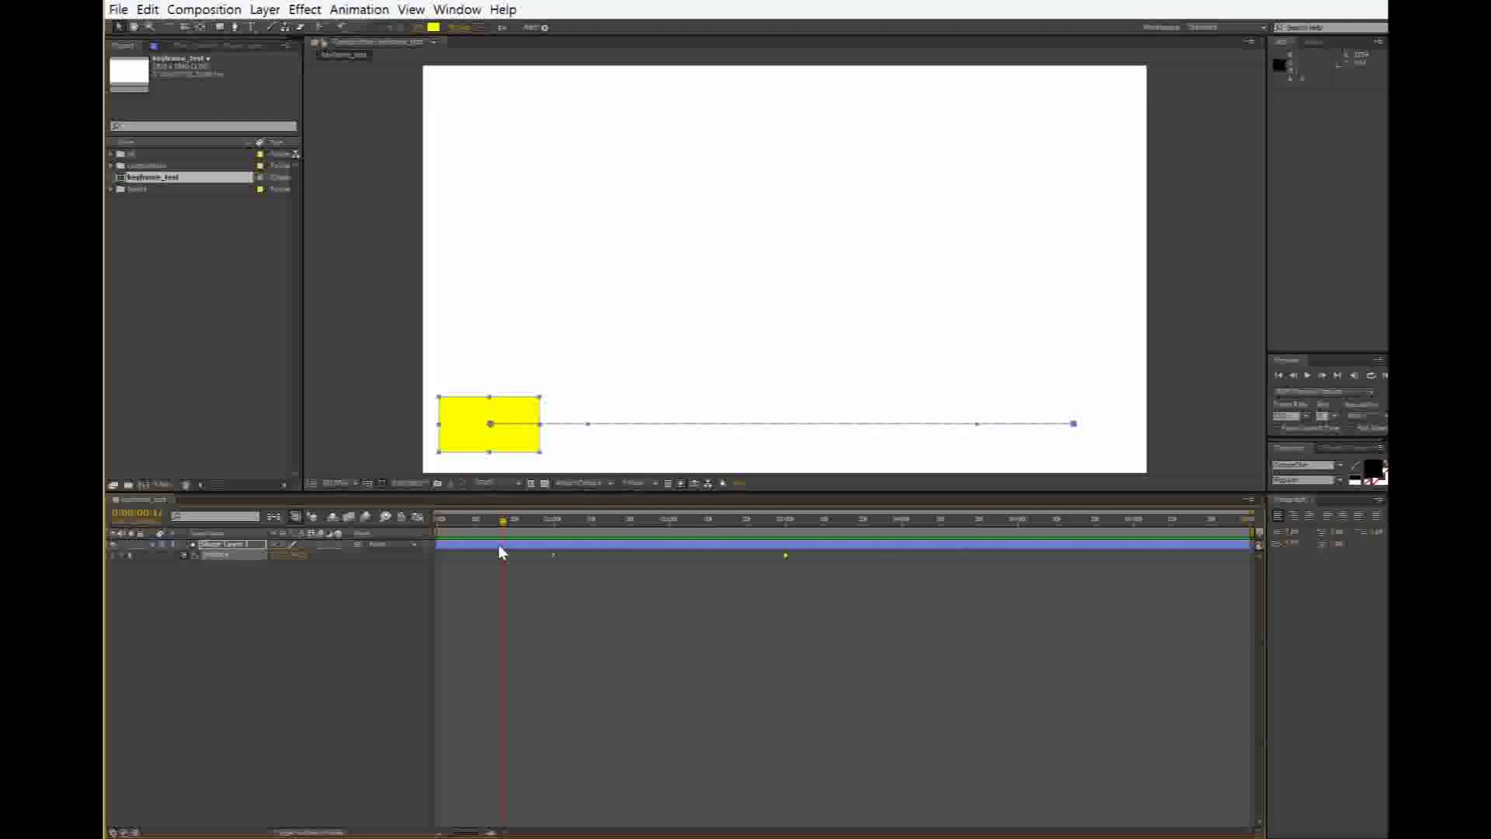
pyautogui.click(417, 516)
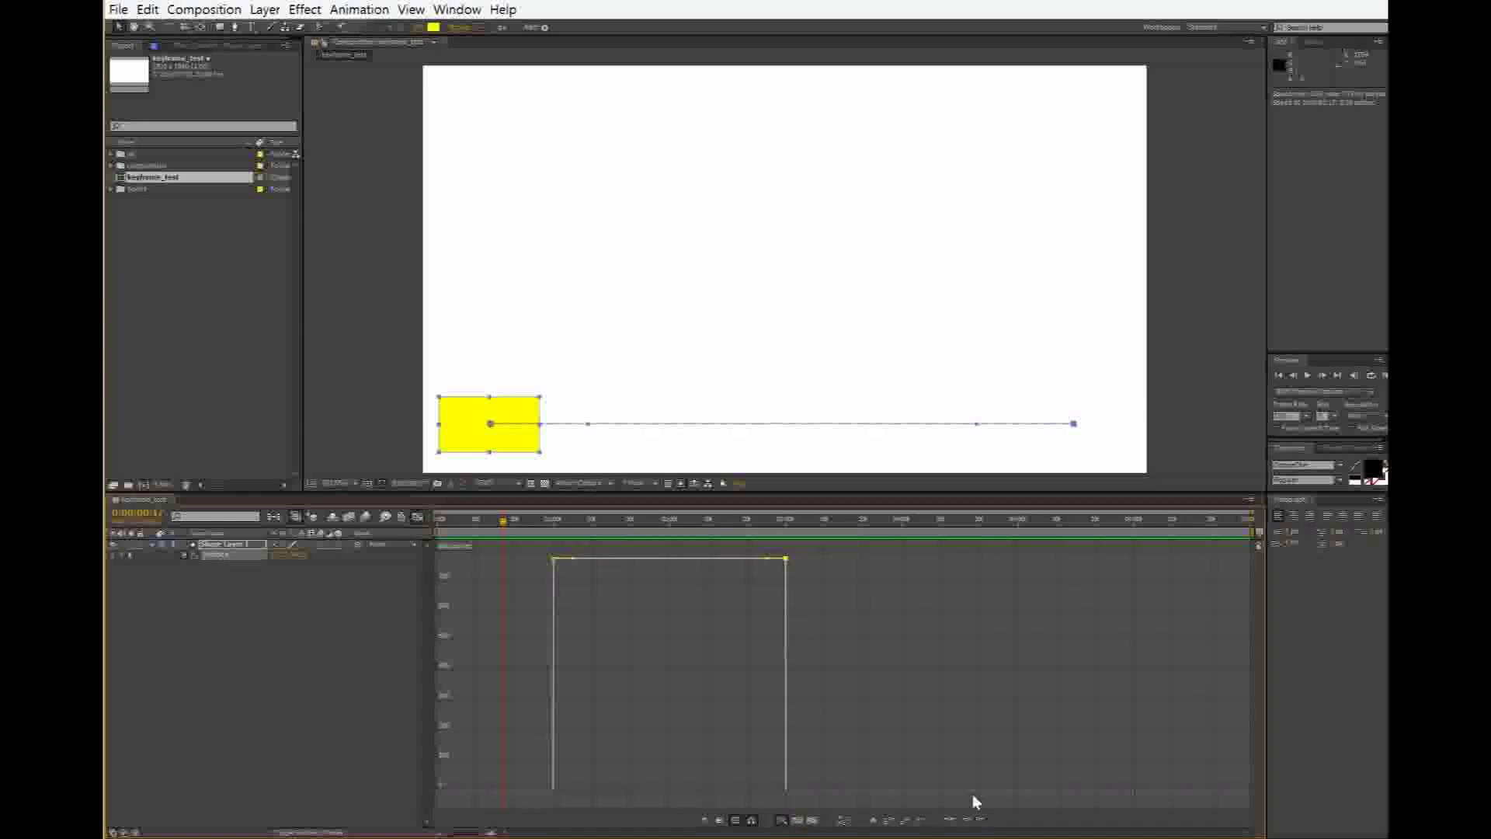
pyautogui.click(417, 515)
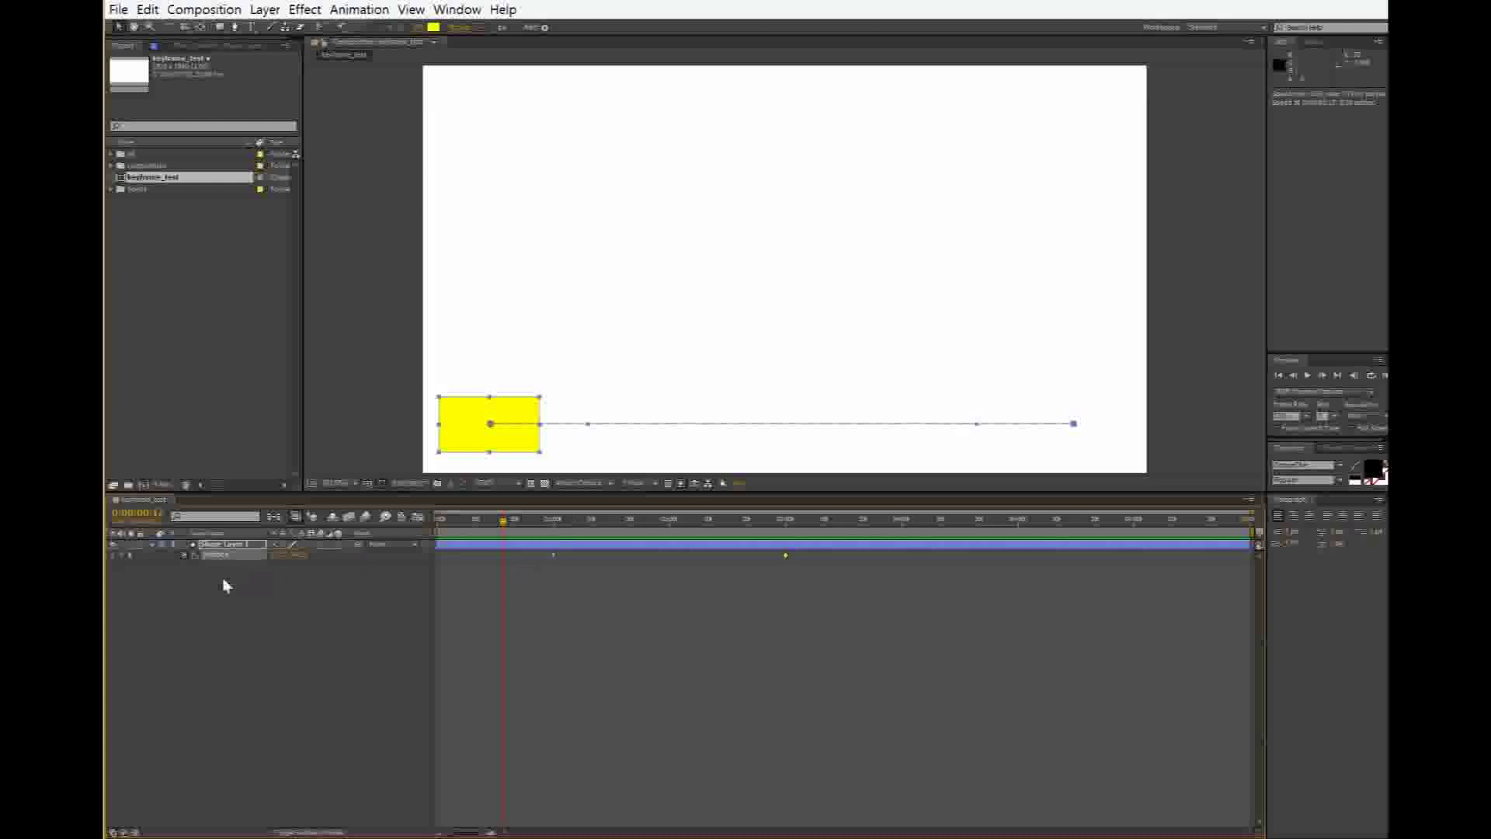
# Go to the first Position keyframe at 1 second and apply Easy Ease In to it
pyautogui.click(130, 563)
pyautogui.press('k')
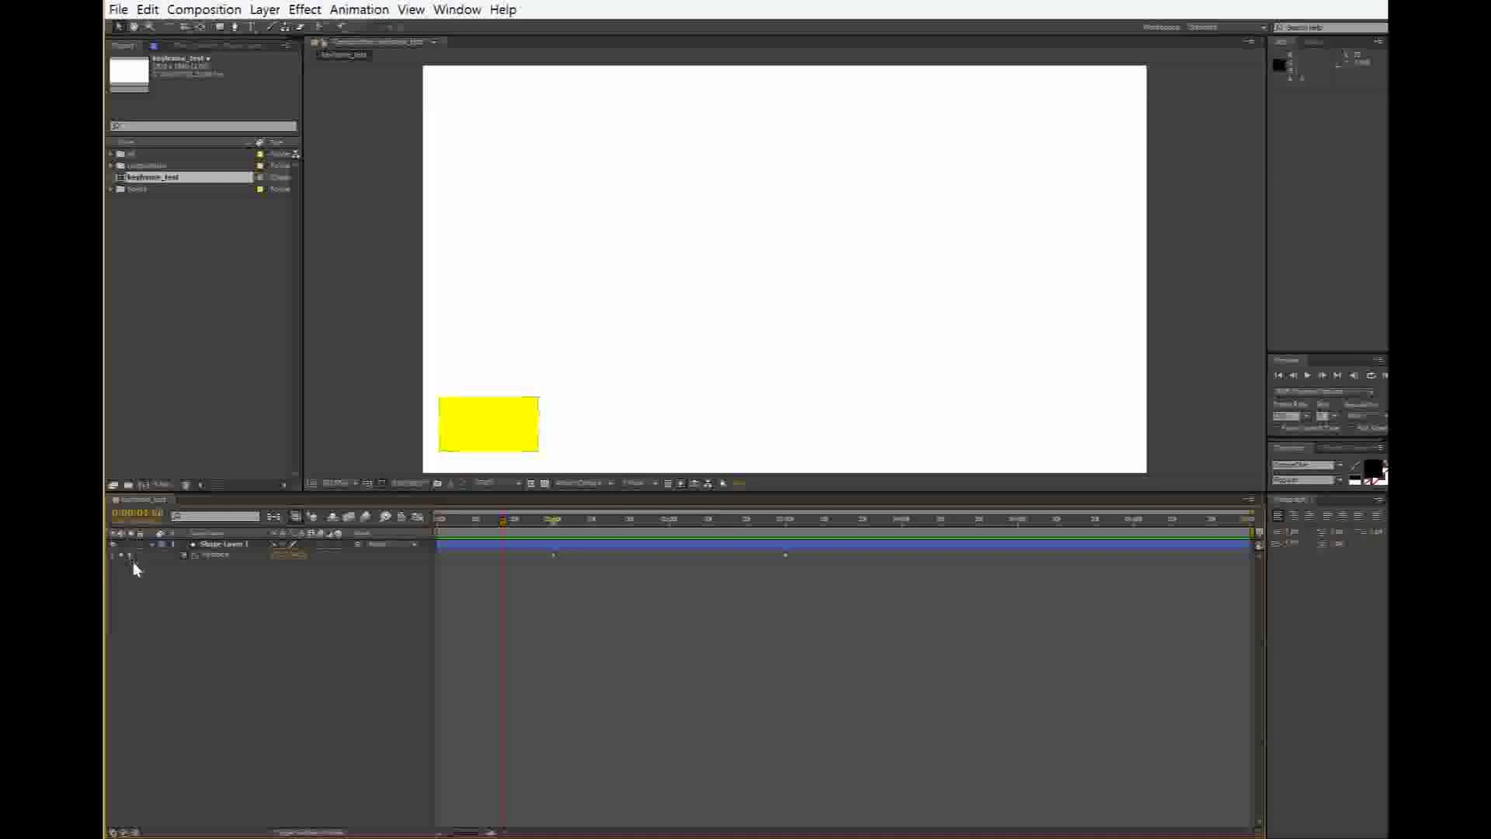
pyautogui.rightClick(553, 554)
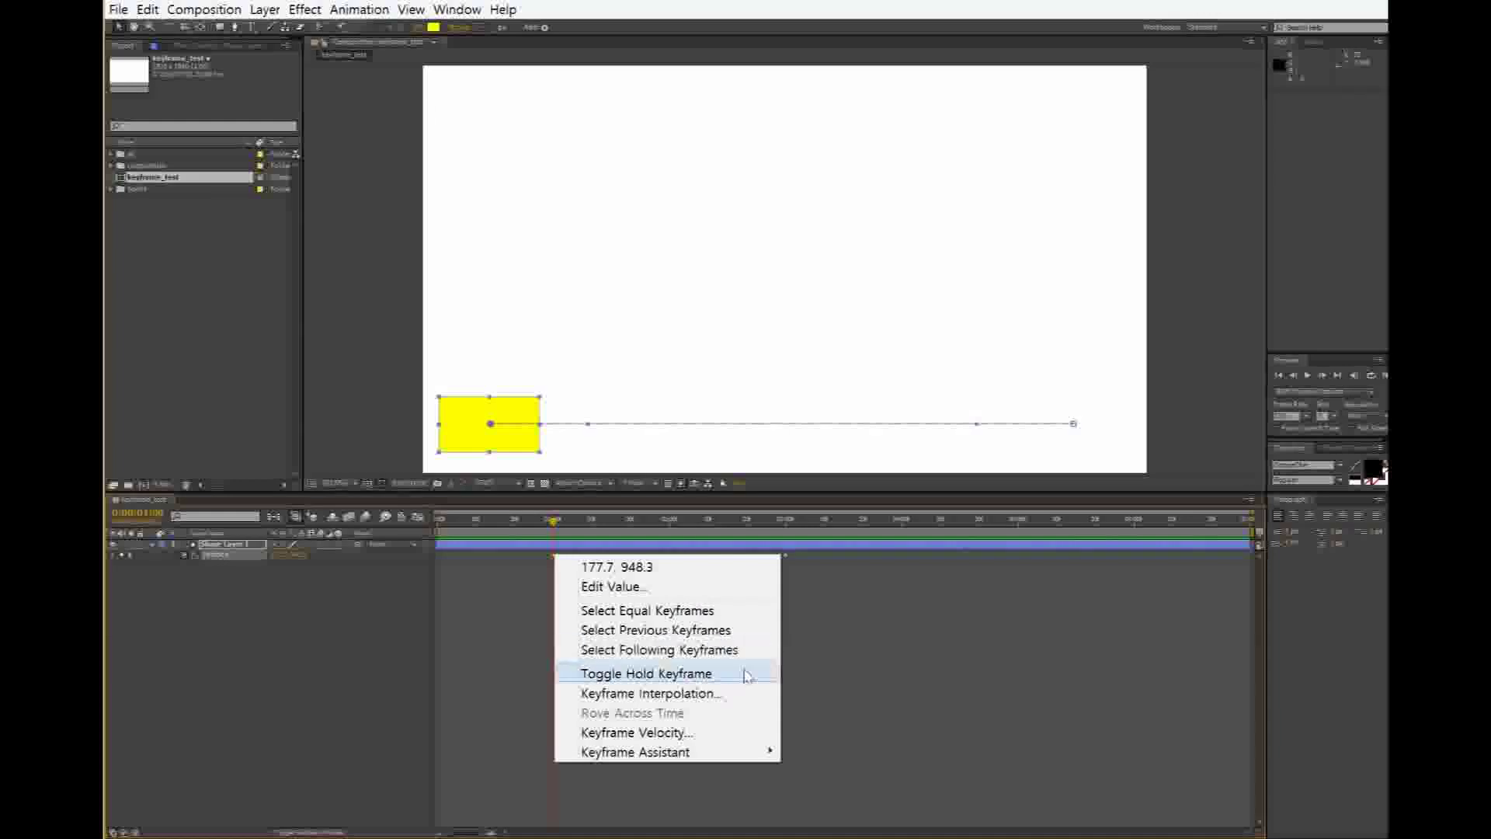
pyautogui.moveTo(694, 760)
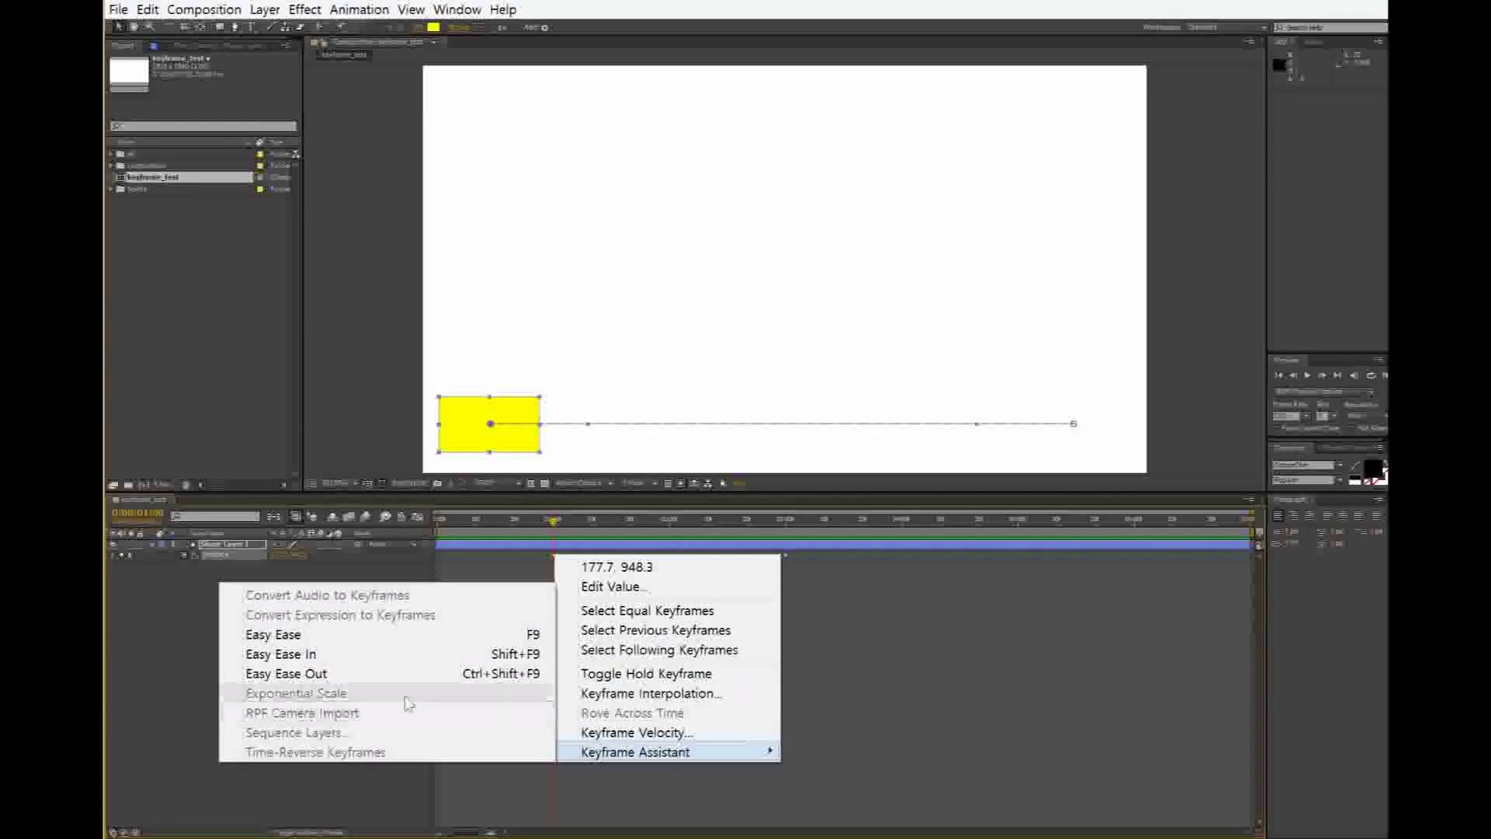
pyautogui.click(397, 658)
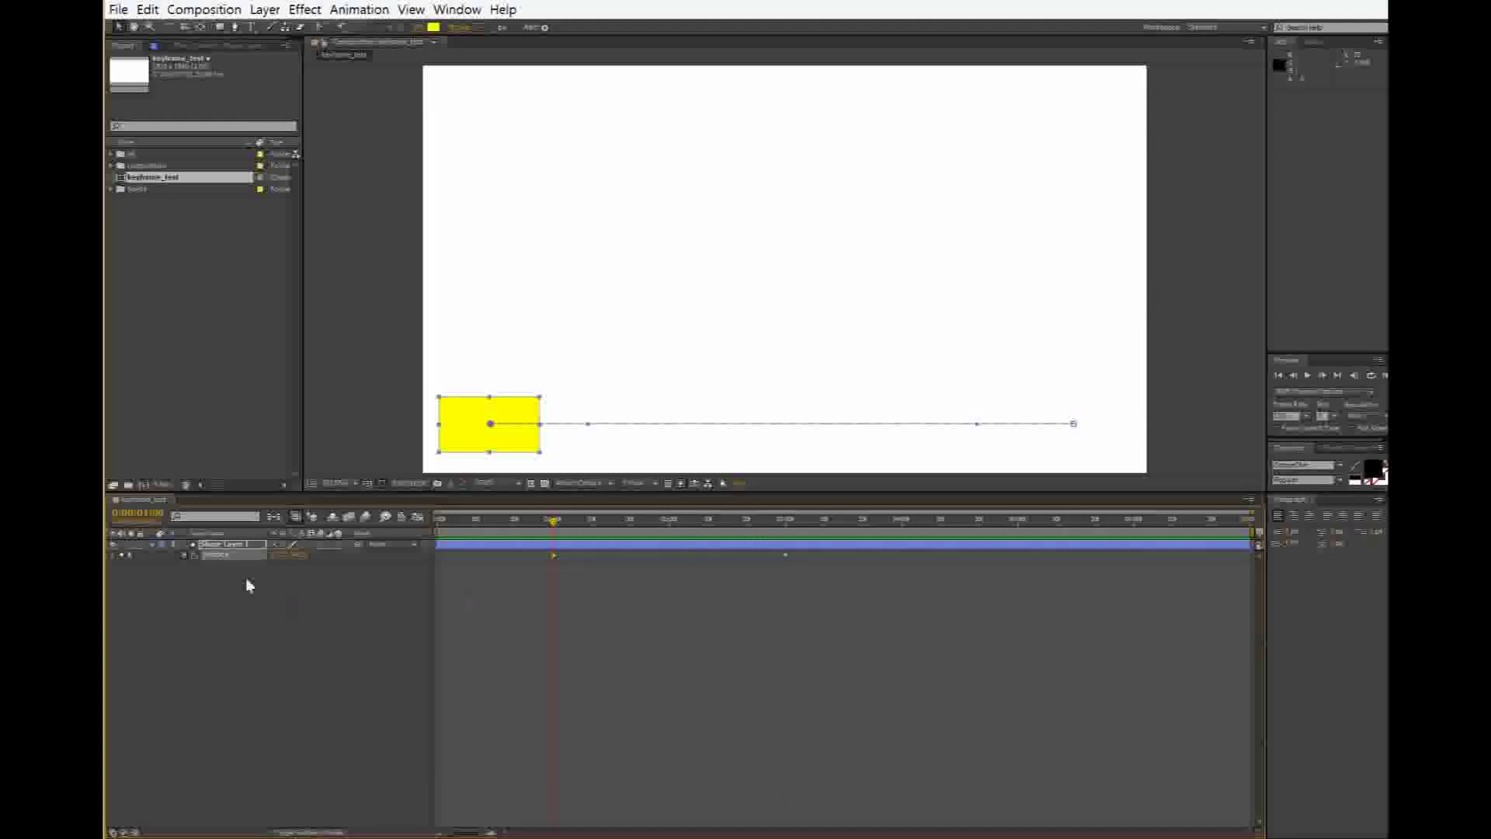
# Go to the second Position keyframe at 3 seconds and apply Easy Ease Out to it
pyautogui.click(130, 556)
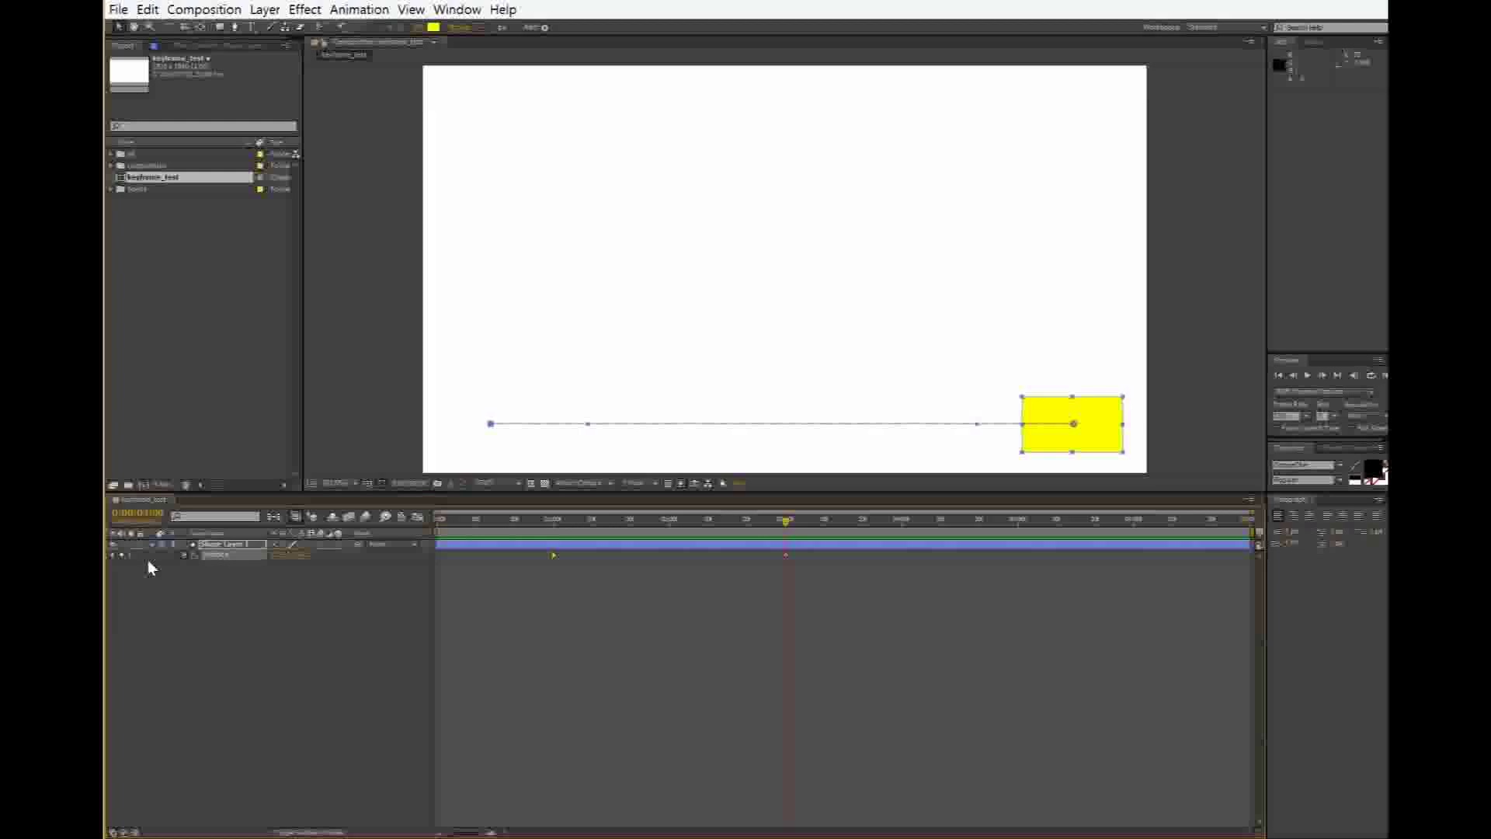
pyautogui.rightClick(785, 556)
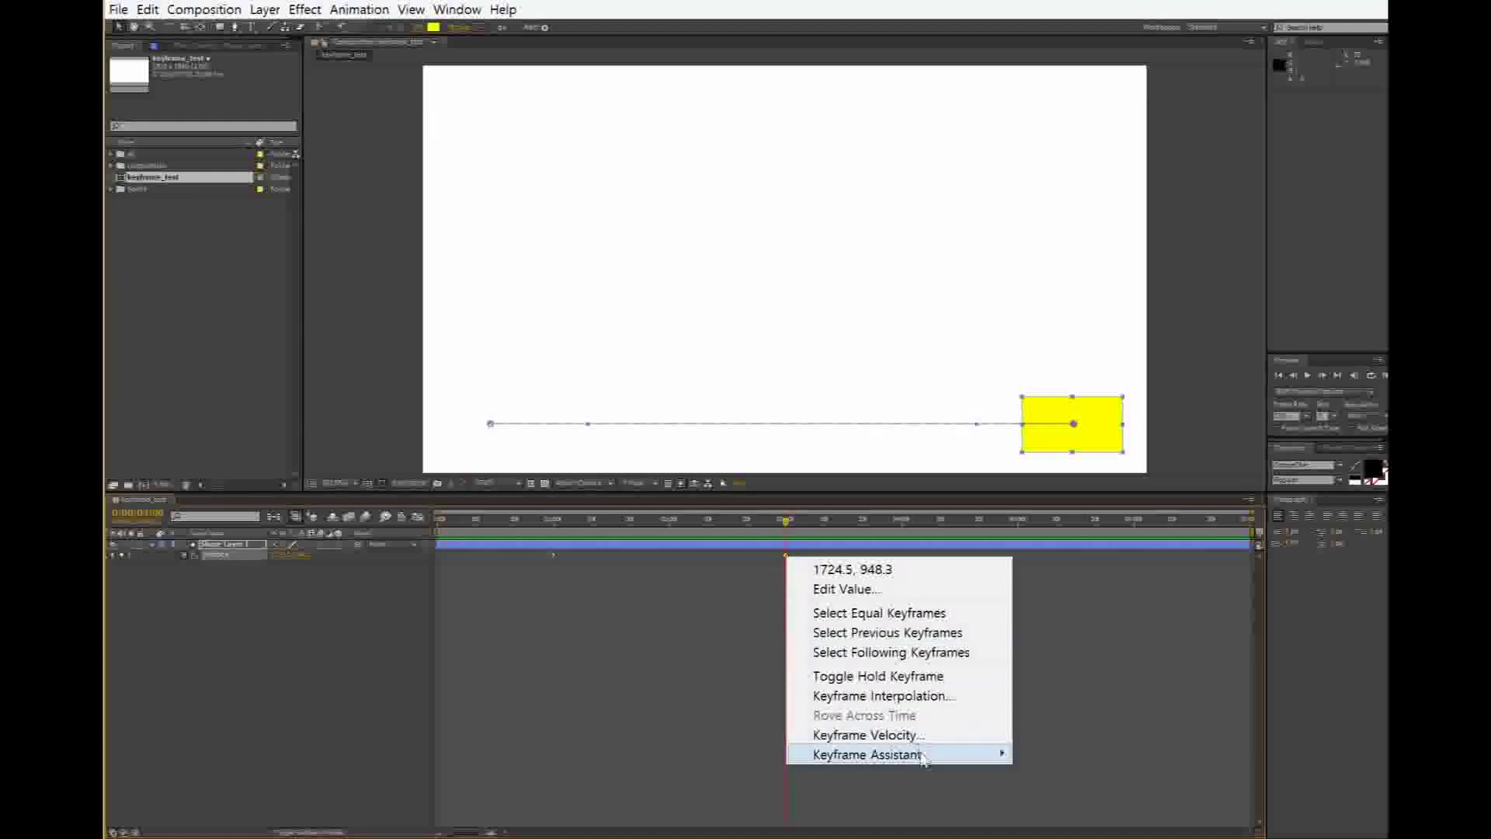
pyautogui.moveTo(924, 756)
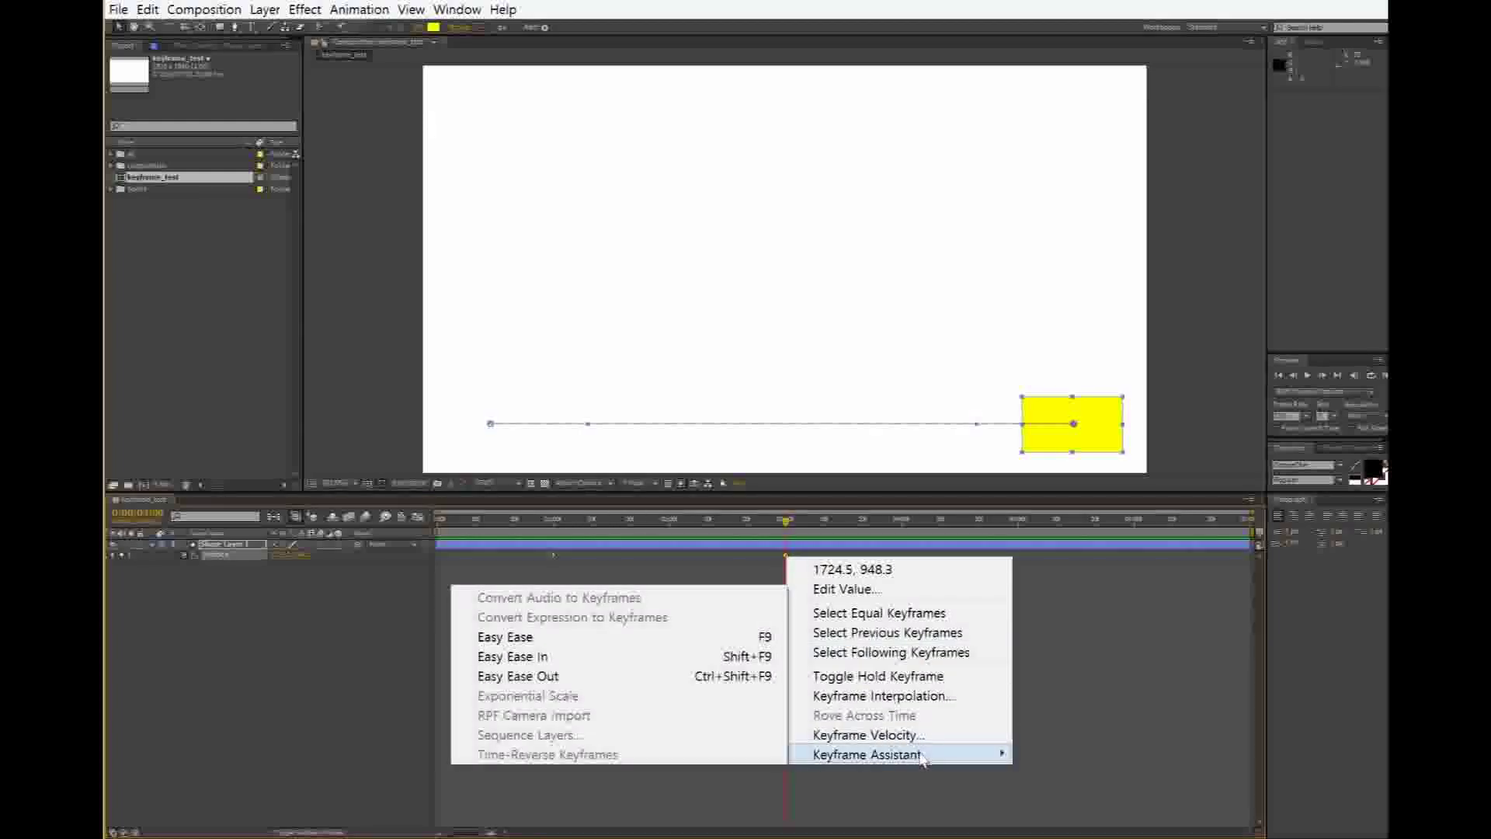
pyautogui.click(619, 678)
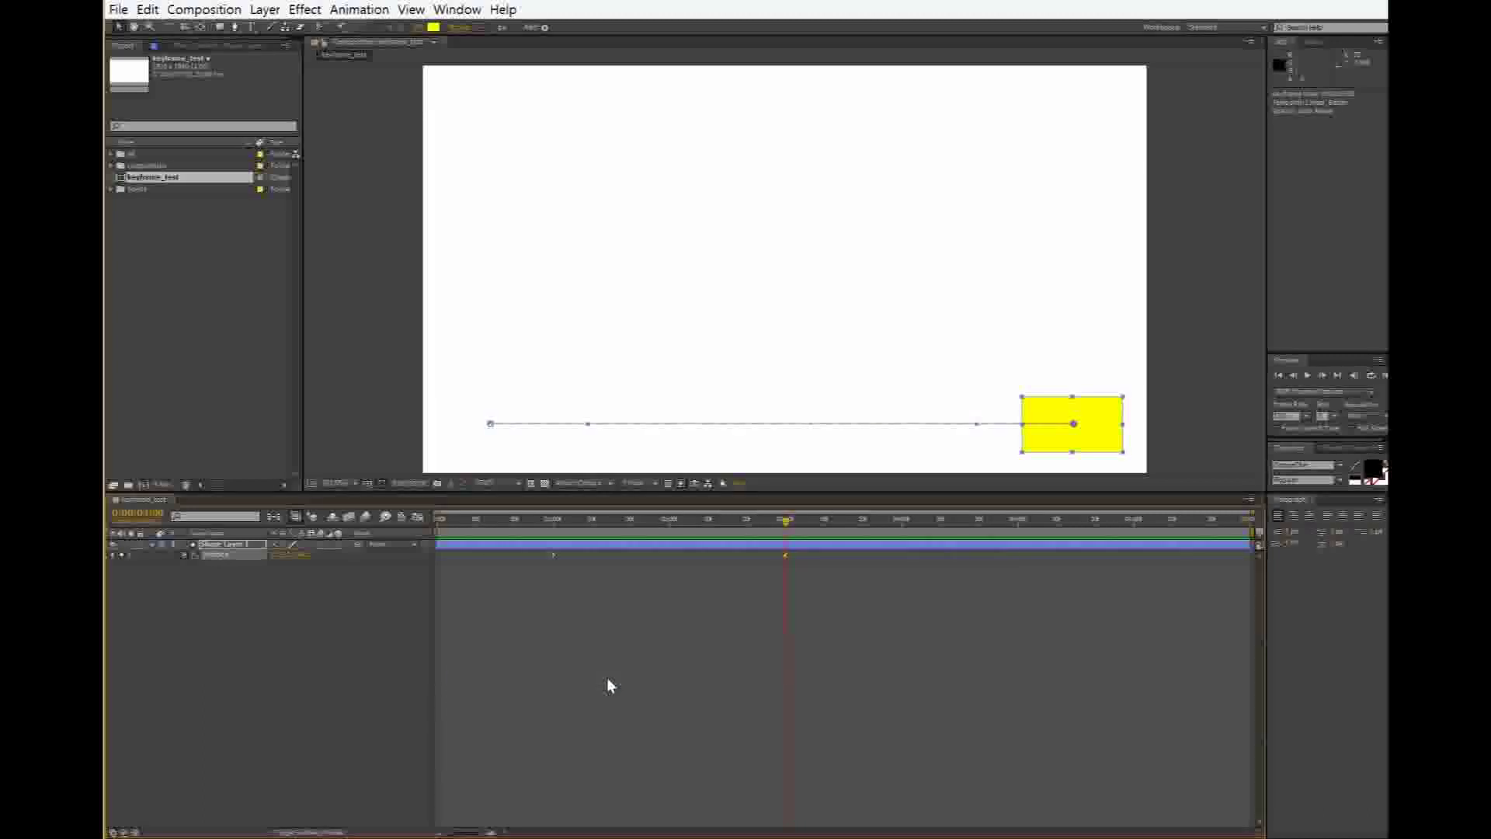
# Check the Position curve in the Graph Editor and preview the eased animation from the start of the composition
pyautogui.click(417, 517)
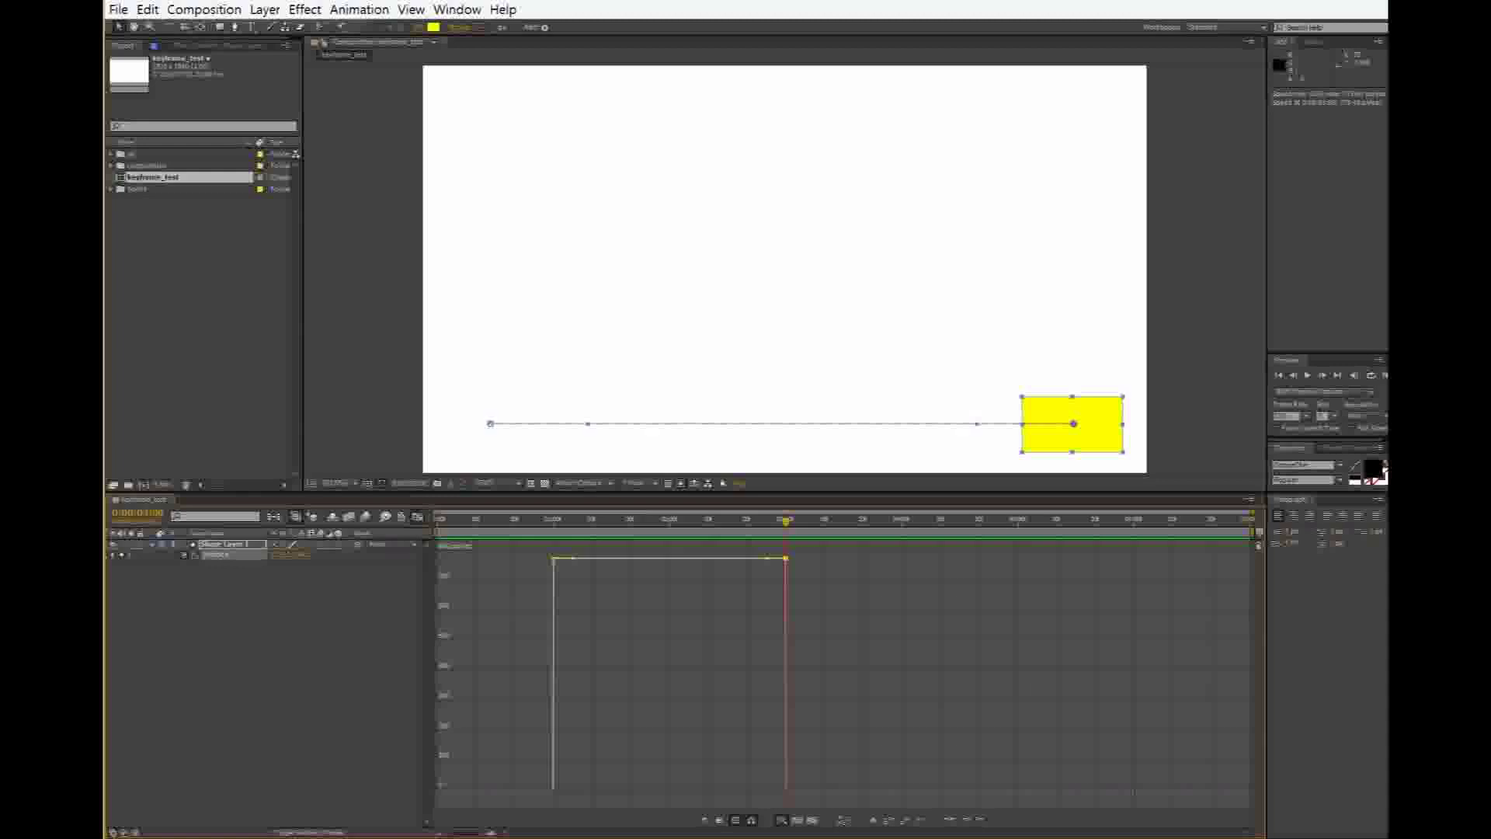
pyautogui.hotkey('shift', 'F3')
pyautogui.press('Home')
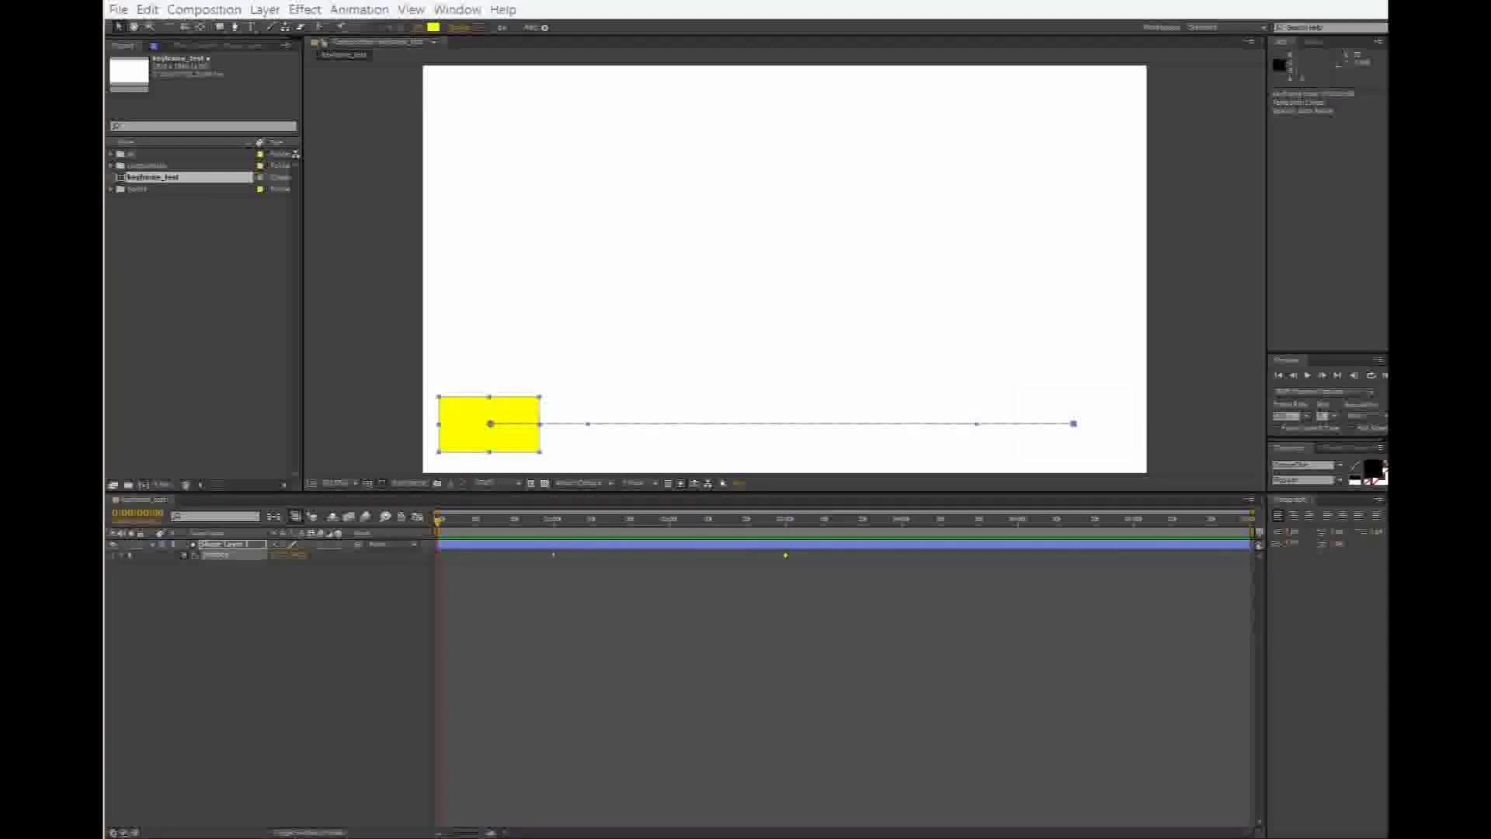
pyautogui.press('space')
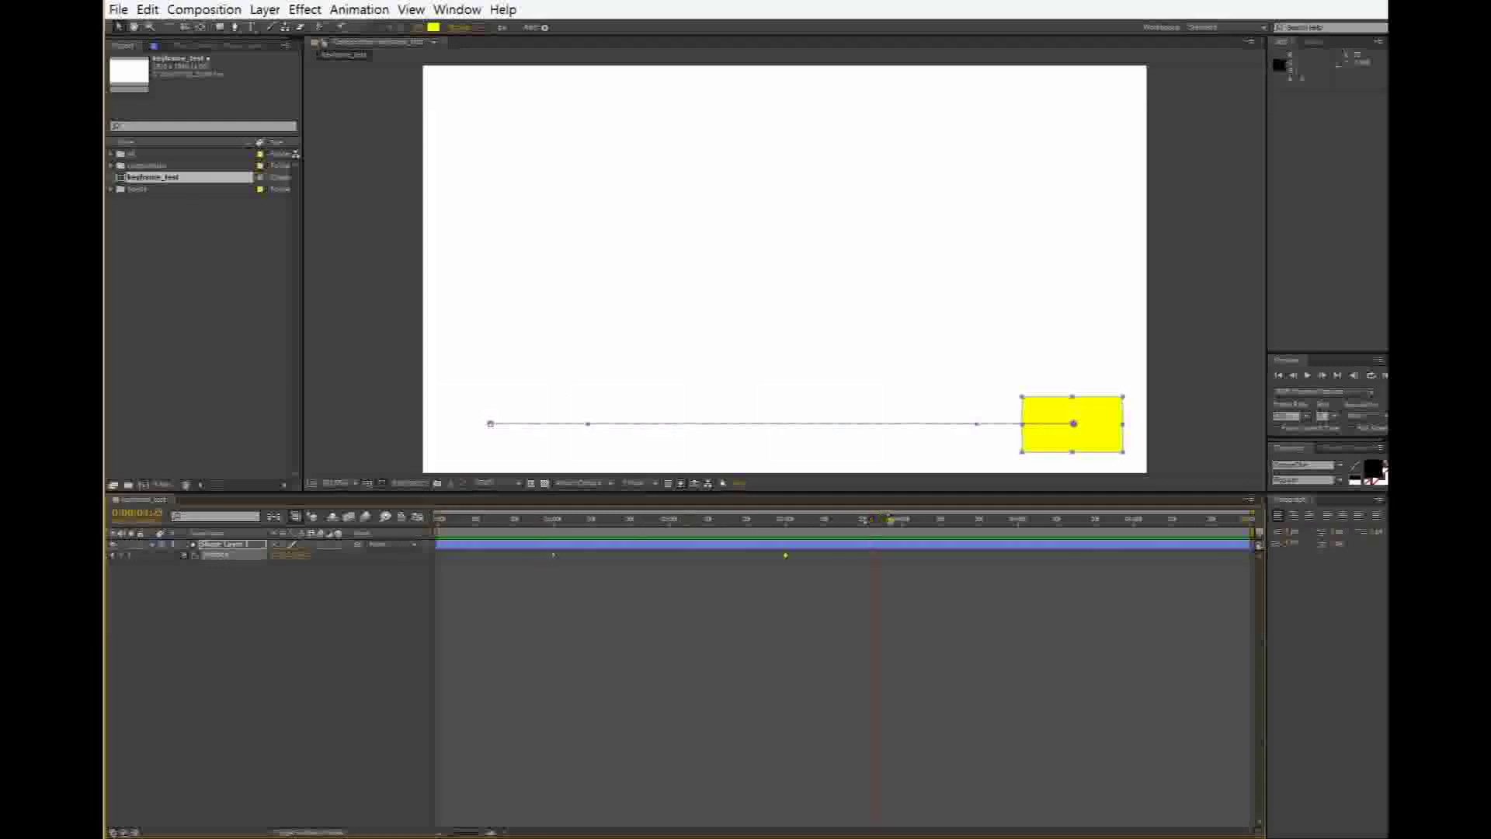
pyautogui.press('space')
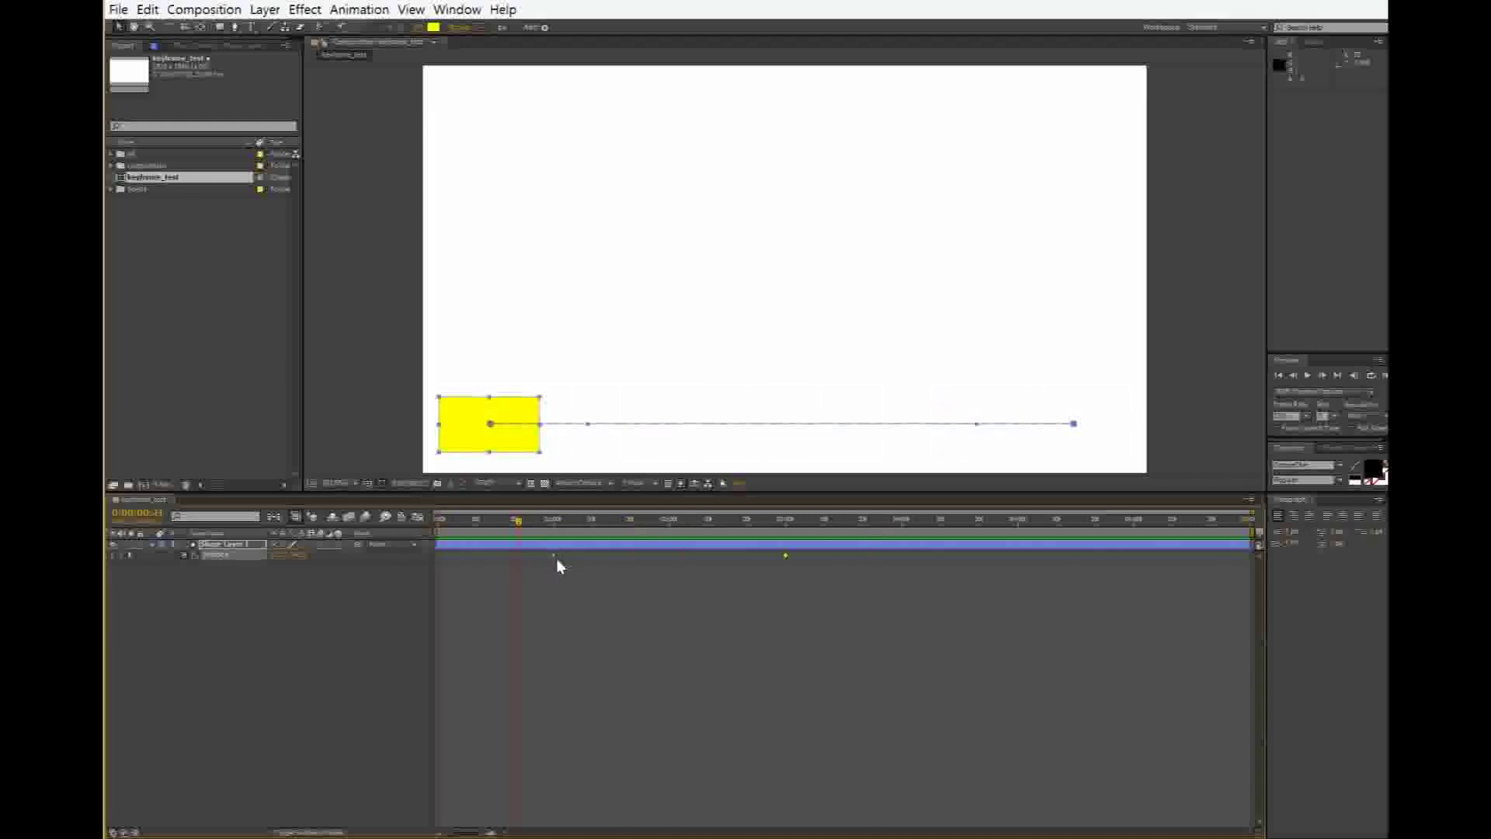
# Apply Easy Ease Out to the first Position keyframe at 1 second and Easy Ease In to the second at 3 seconds
pyautogui.click(553, 555)
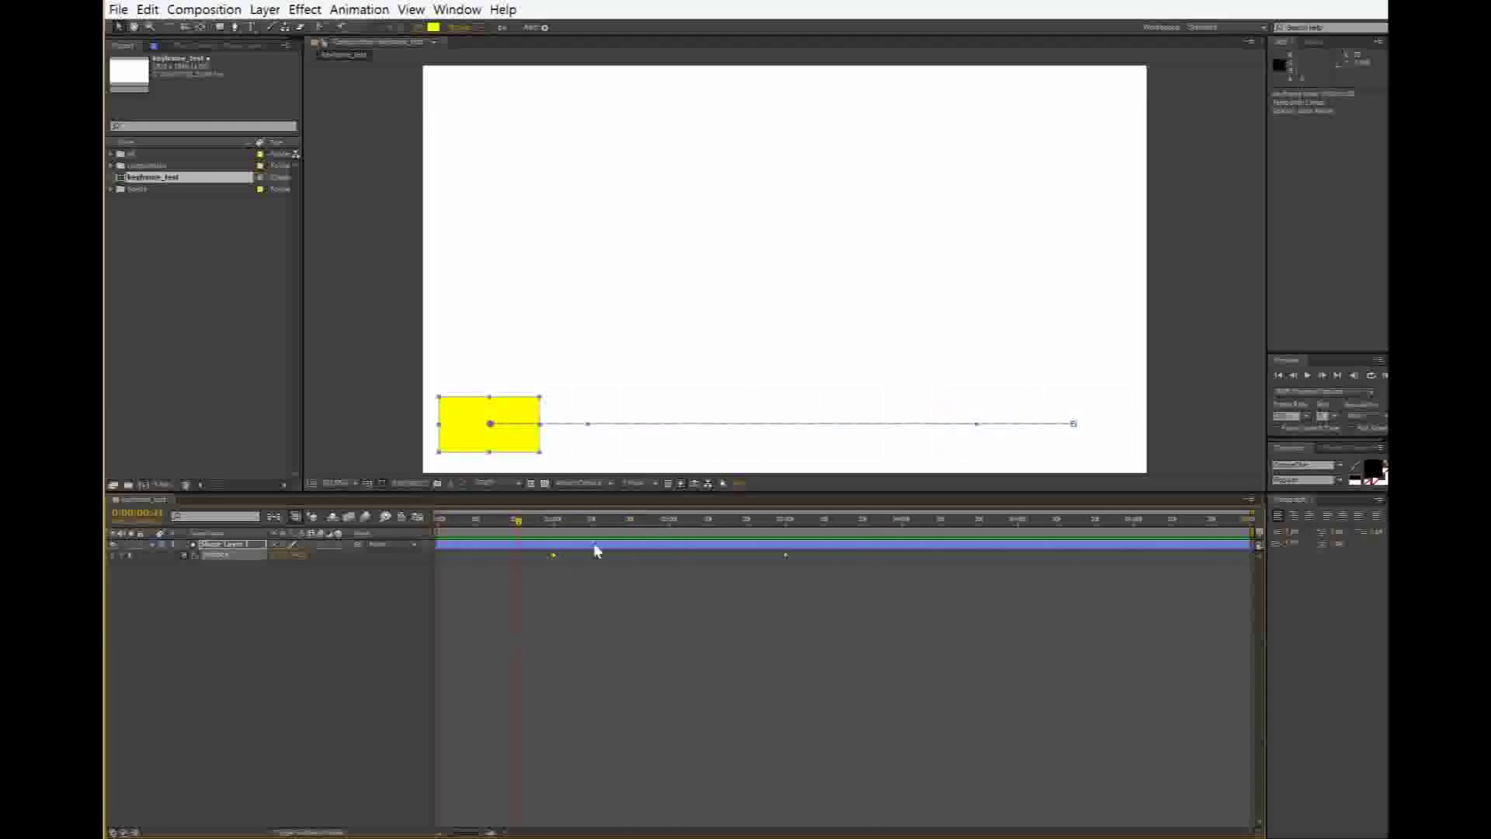
pyautogui.rightClick(553, 556)
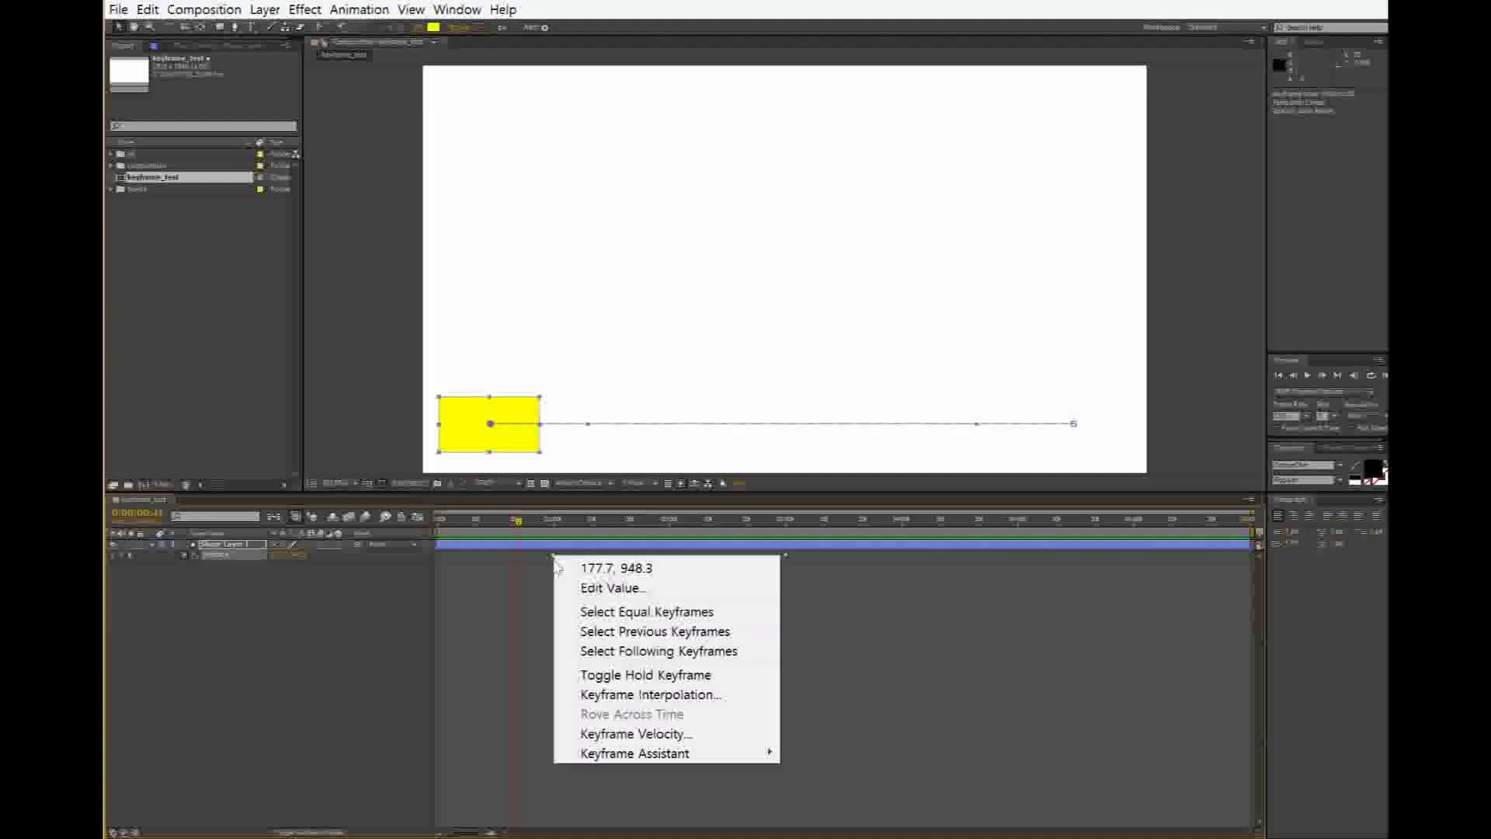
pyautogui.moveTo(672, 755)
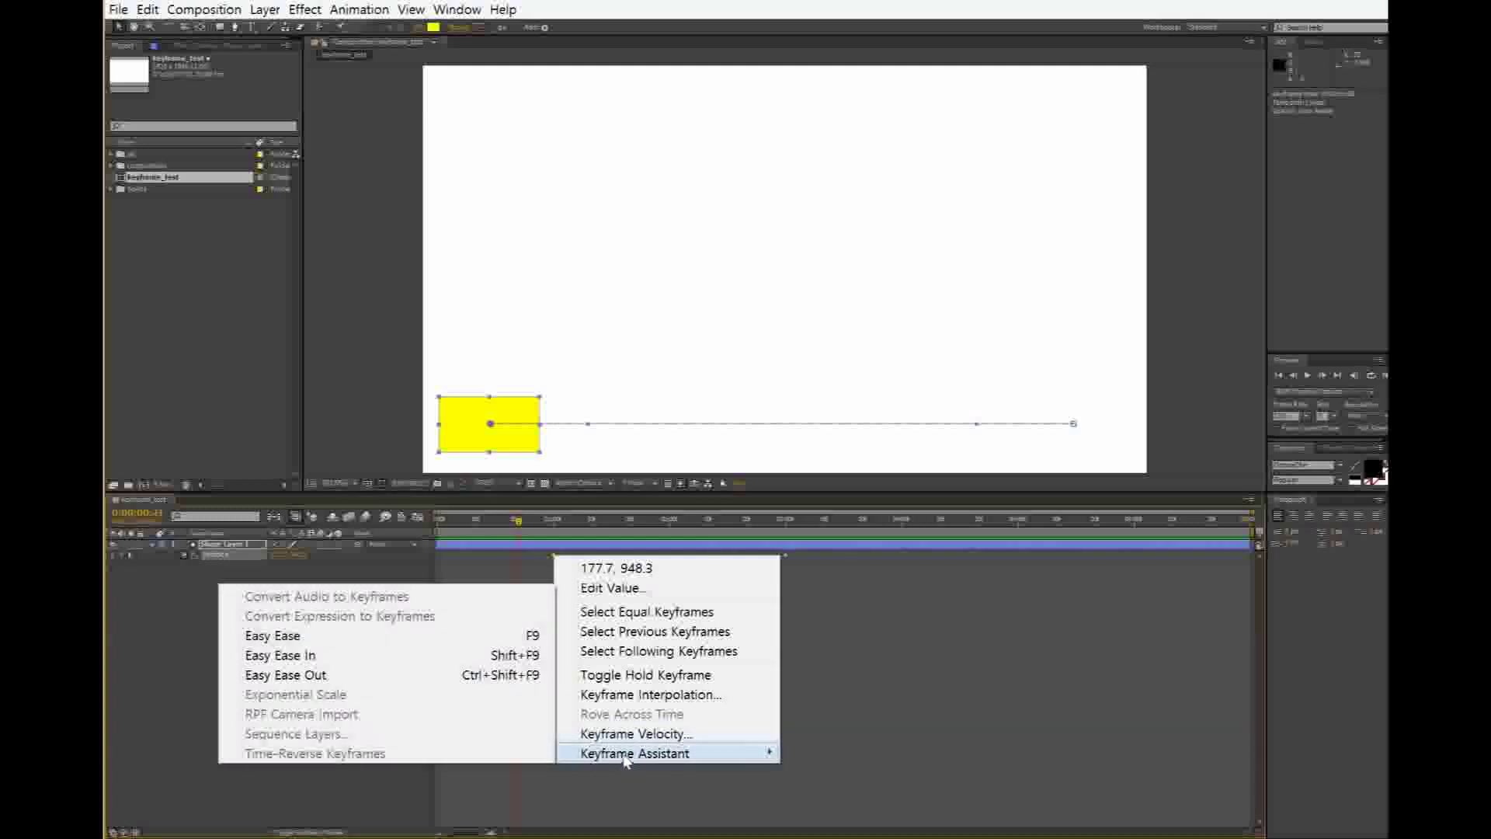
pyautogui.click(421, 674)
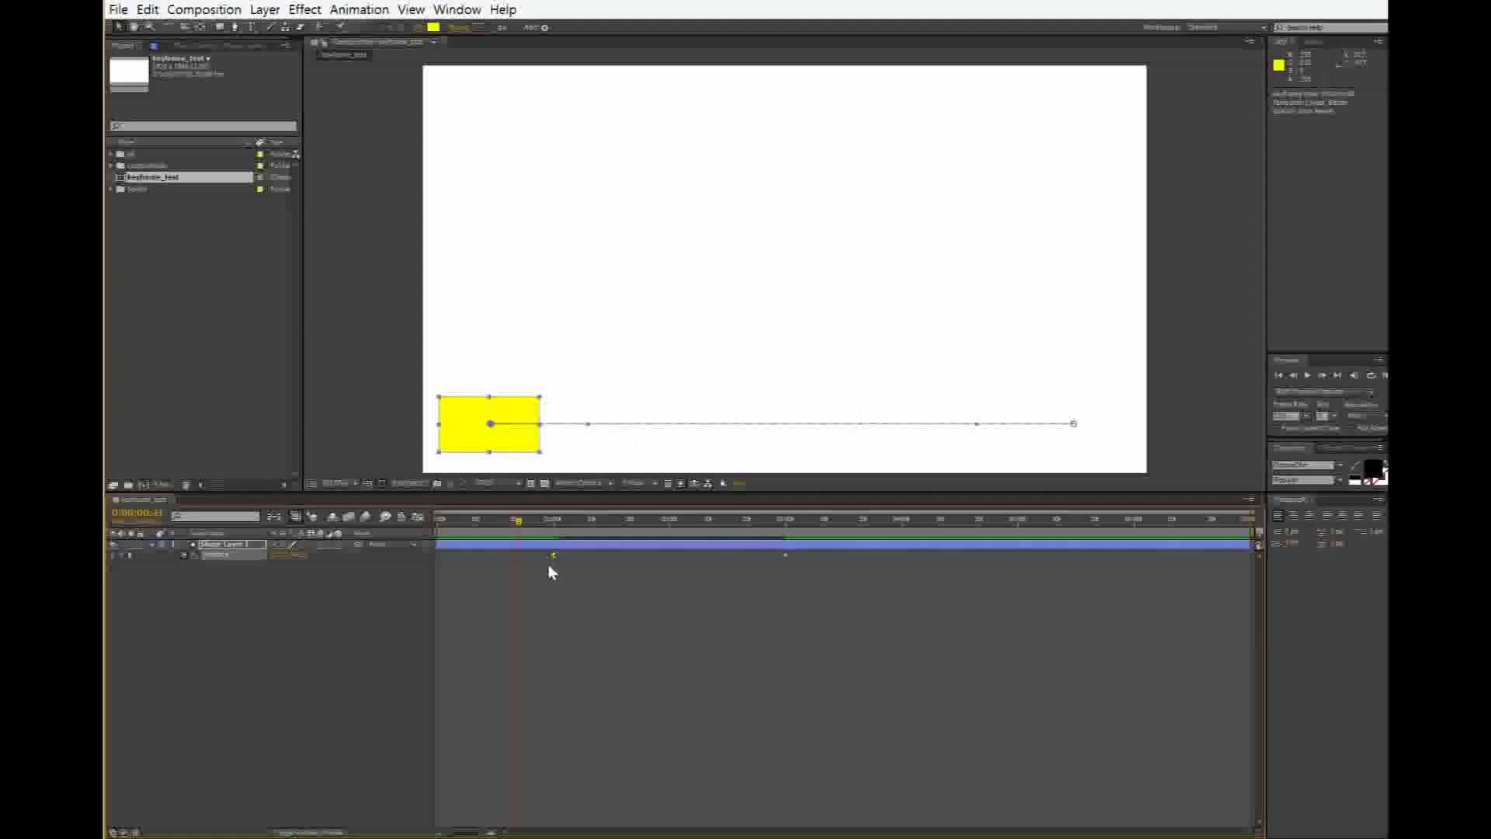
pyautogui.rightClick(786, 555)
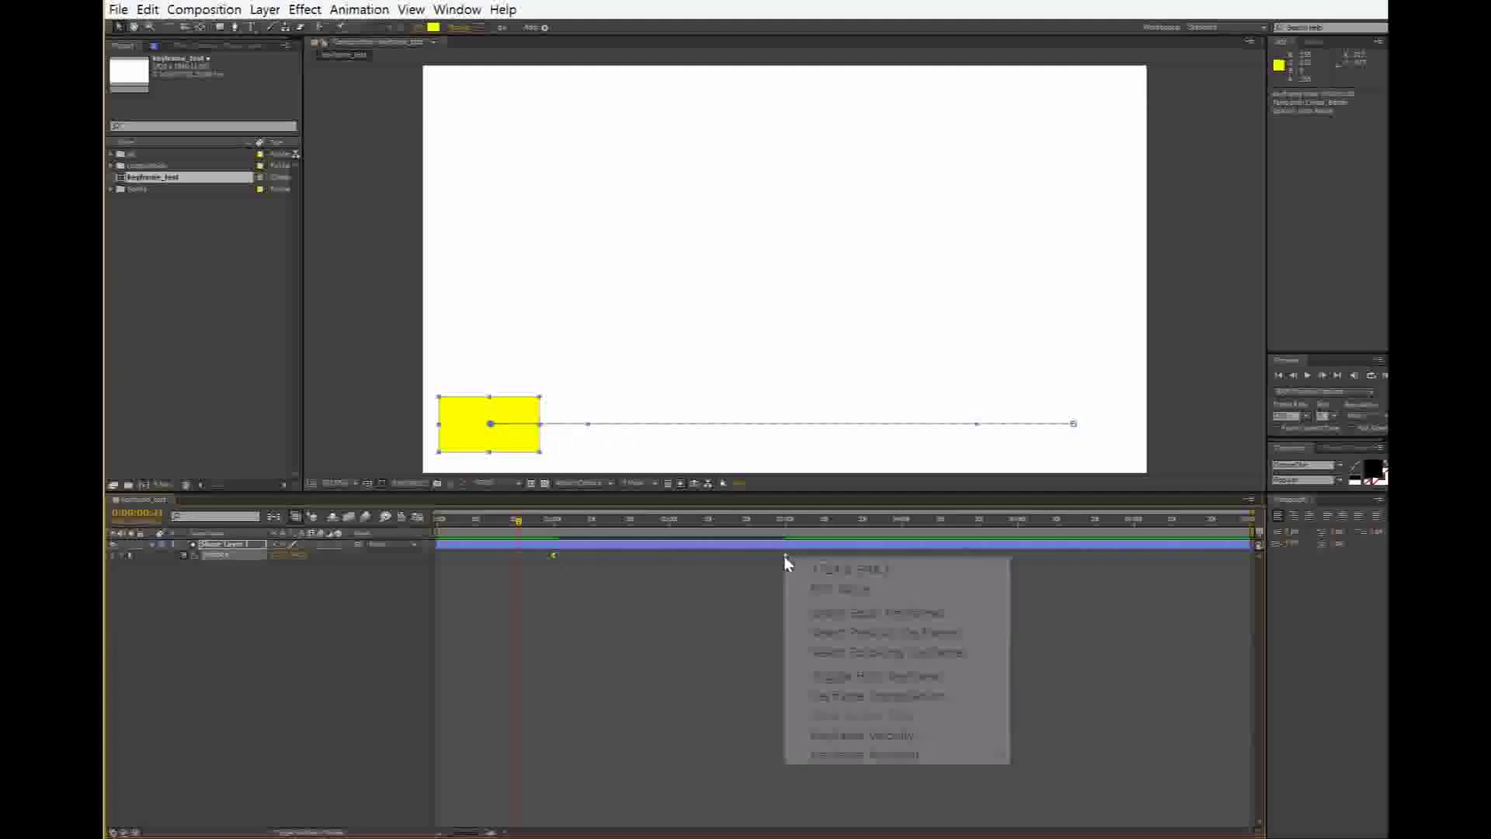
pyautogui.moveTo(909, 754)
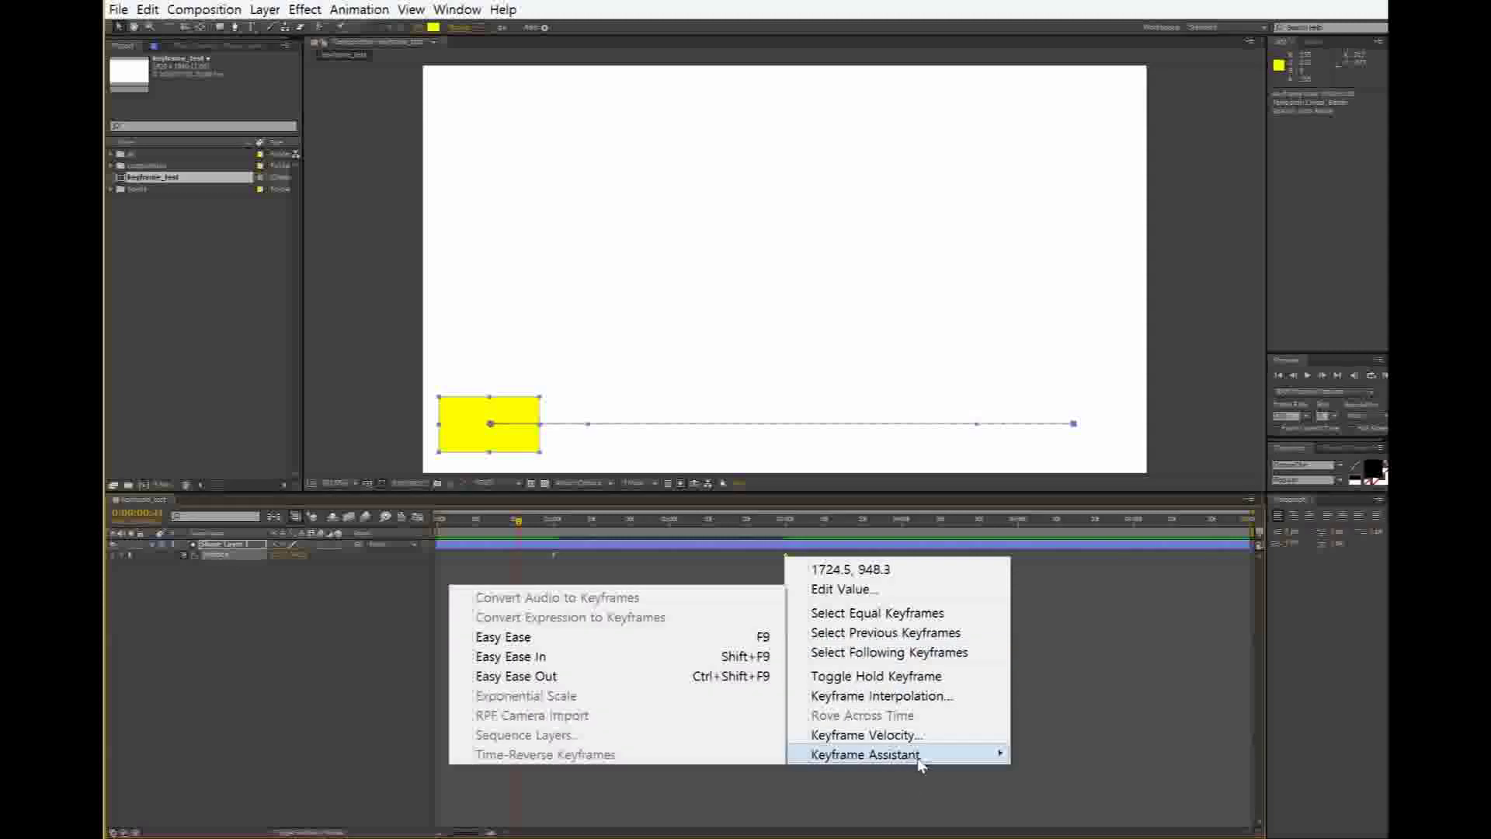
pyautogui.click(659, 658)
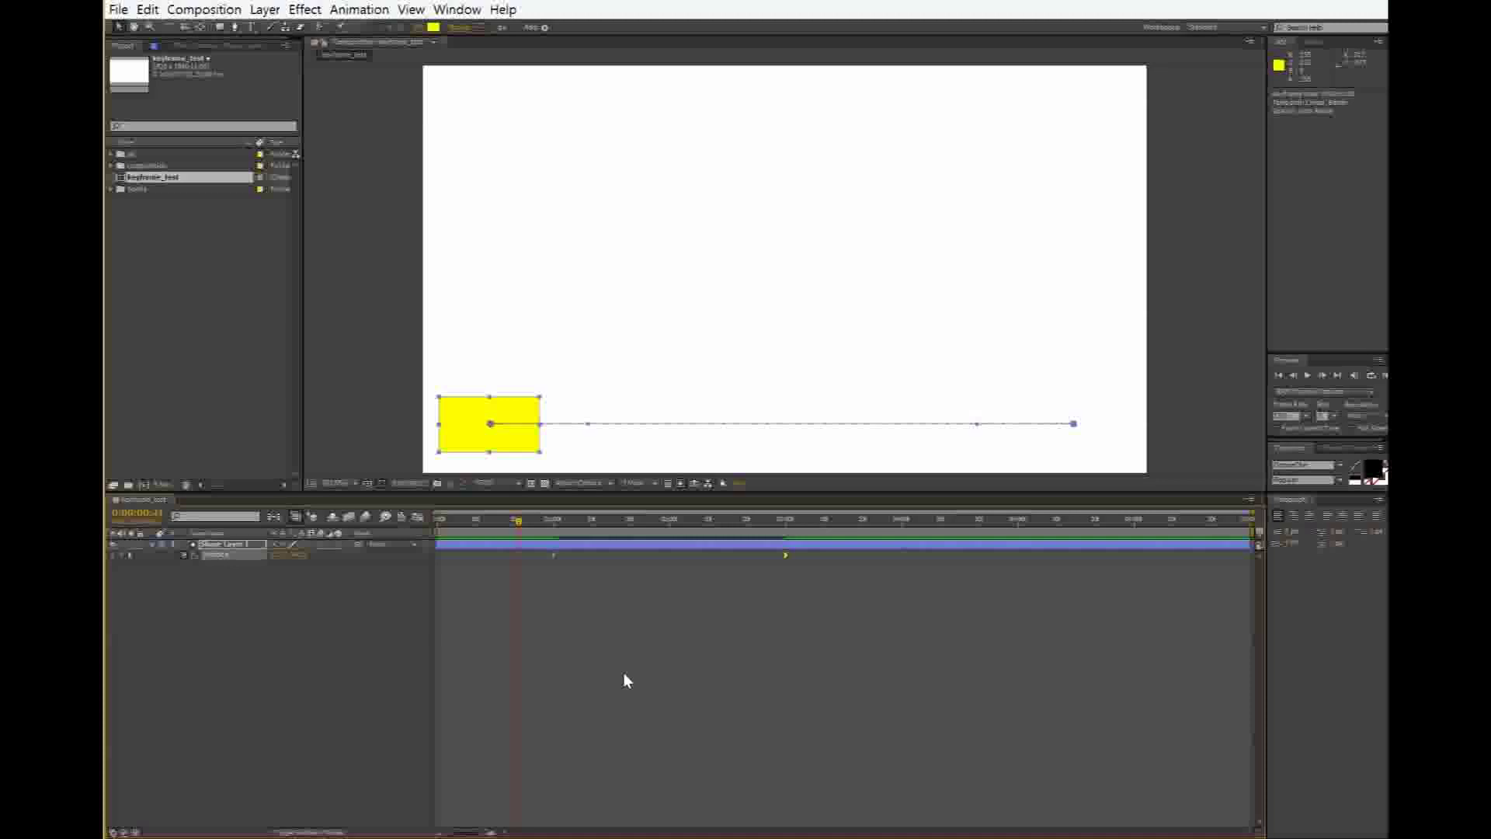
# Examine the Position speed curve in the Graph Editor and preview the eased animation
pyautogui.click(414, 519)
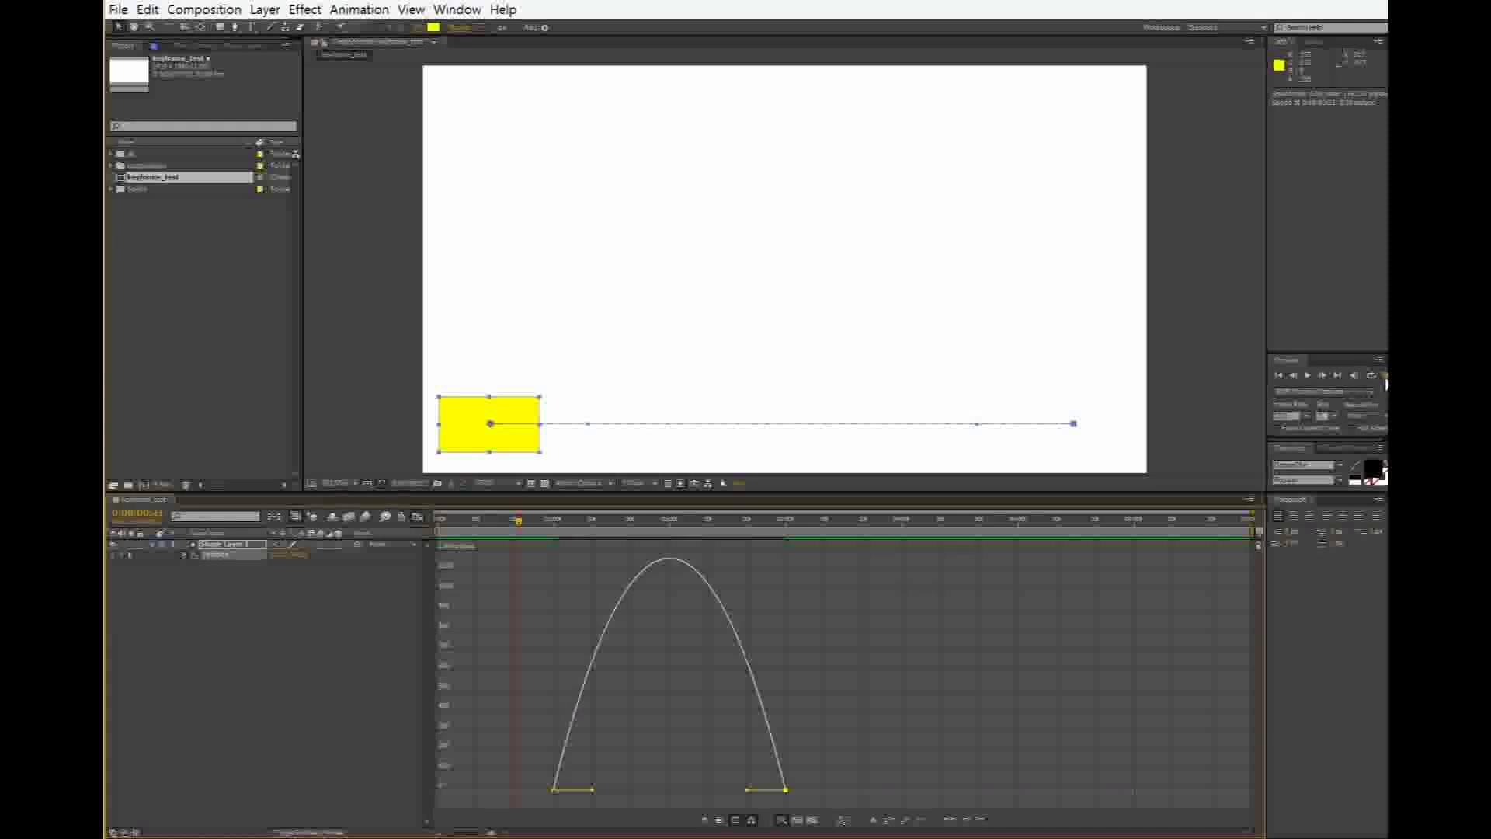
pyautogui.click(1377, 378)
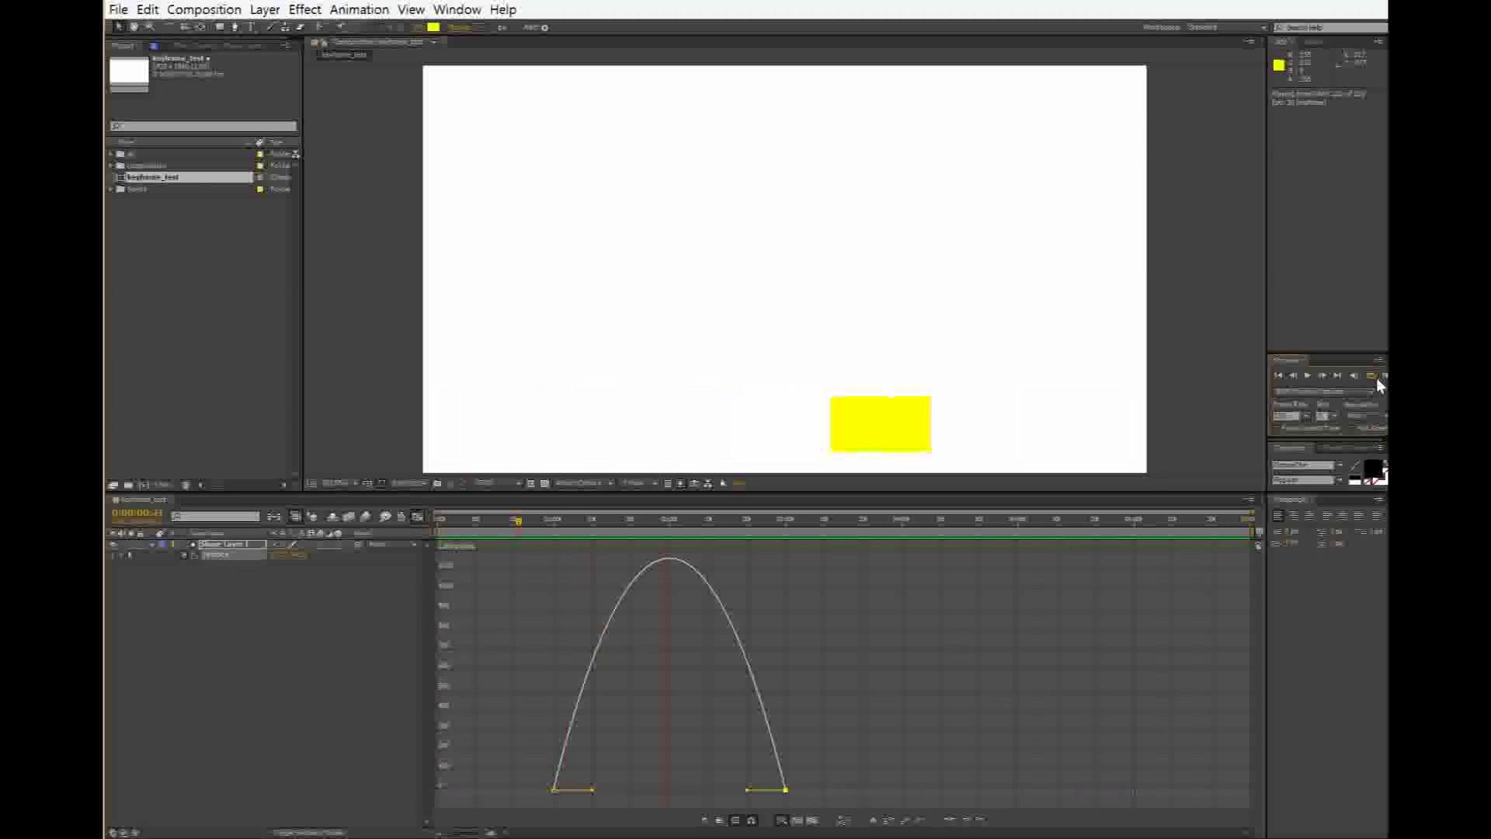
pyautogui.click(1376, 377)
pyautogui.click(426, 516)
pyautogui.click(419, 517)
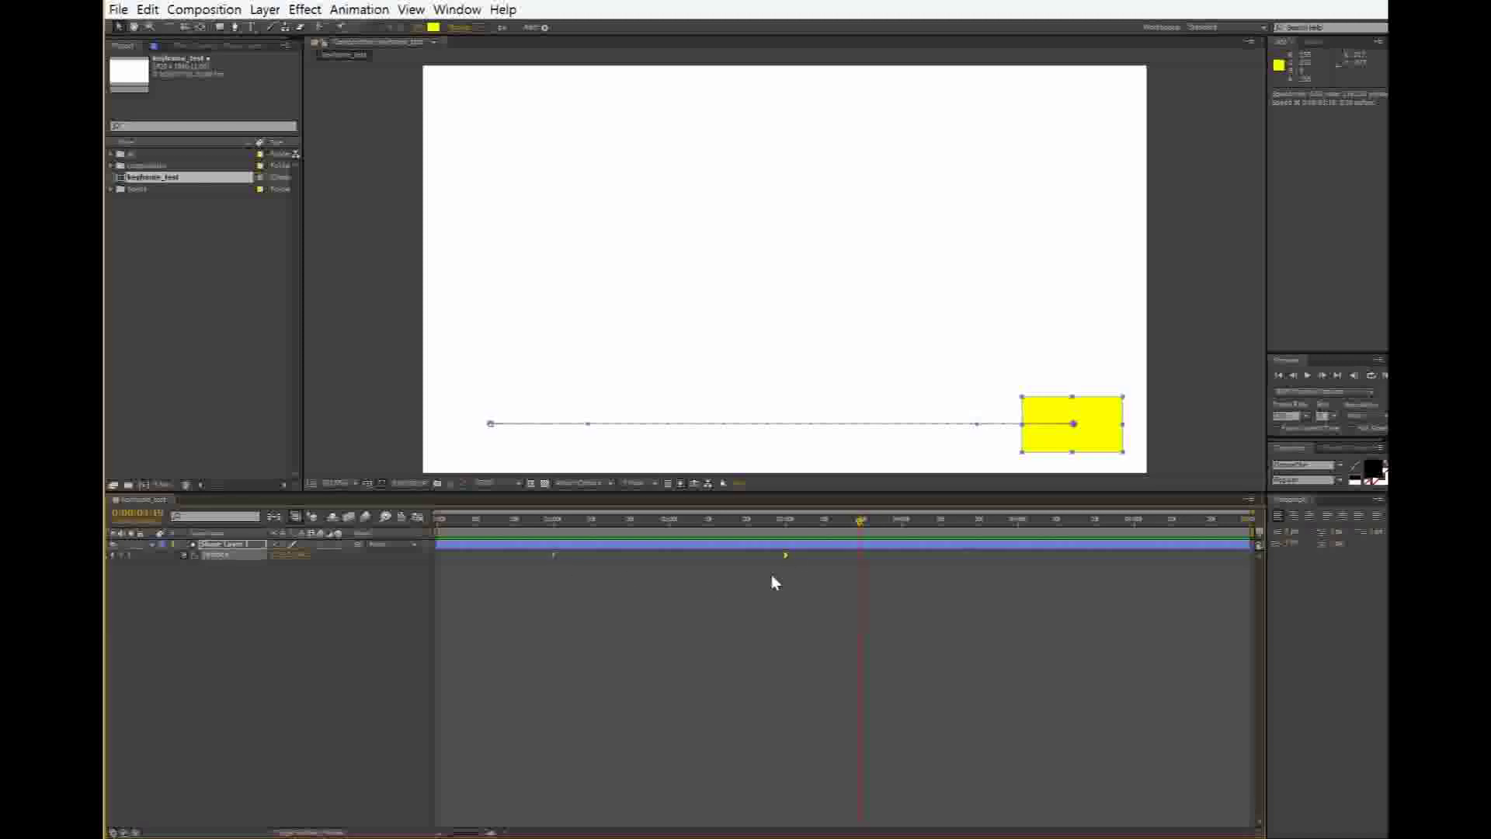
# Convert both Position keyframes back to linear interpolation and check their speed curve in the Graph Editor
pyautogui.click(553, 556)
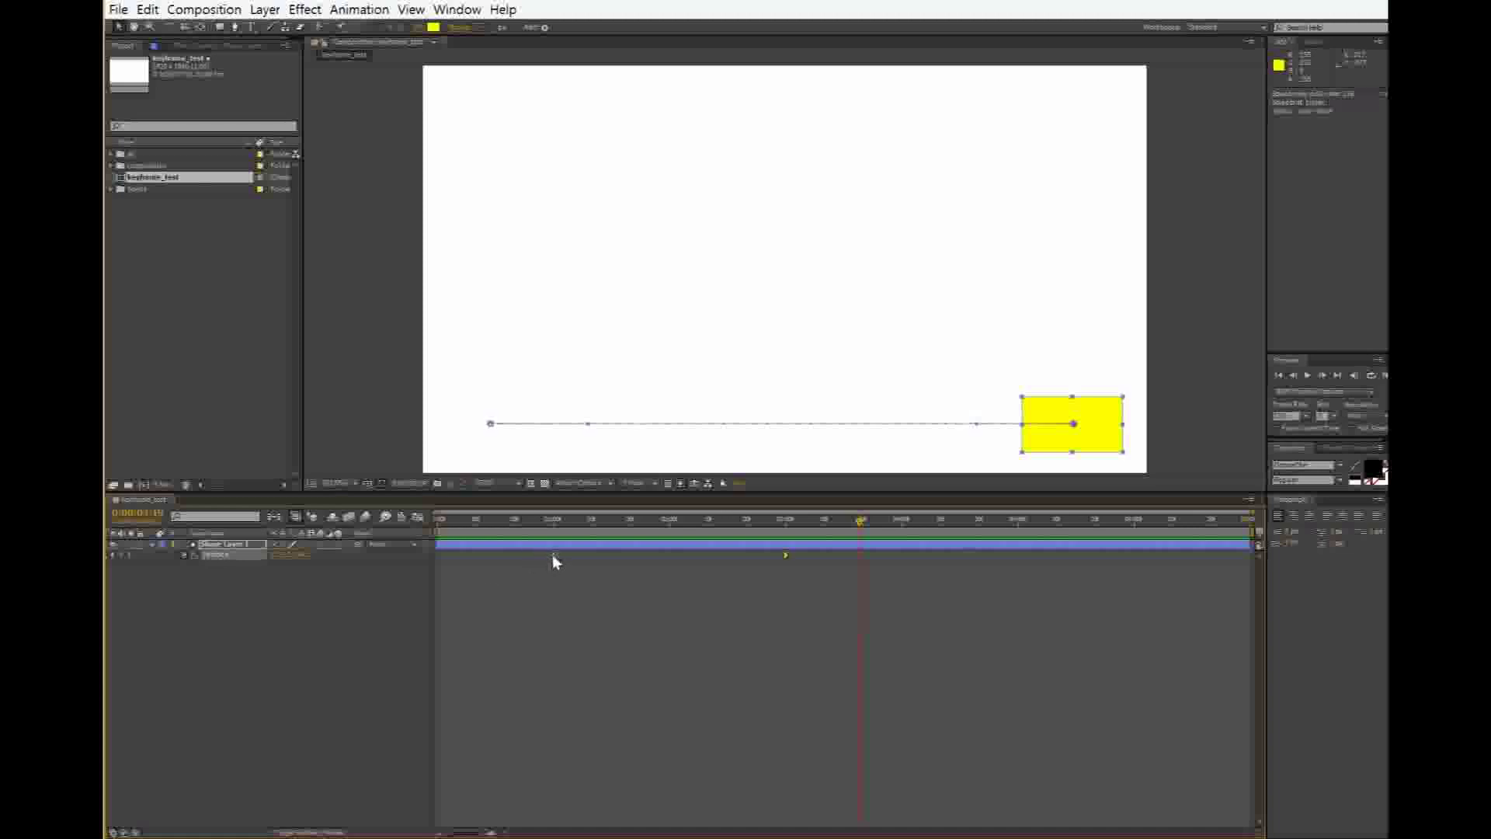
pyautogui.click(786, 556)
pyautogui.moveTo(854, 531); pyautogui.dragTo(570, 547)
pyautogui.click(417, 517)
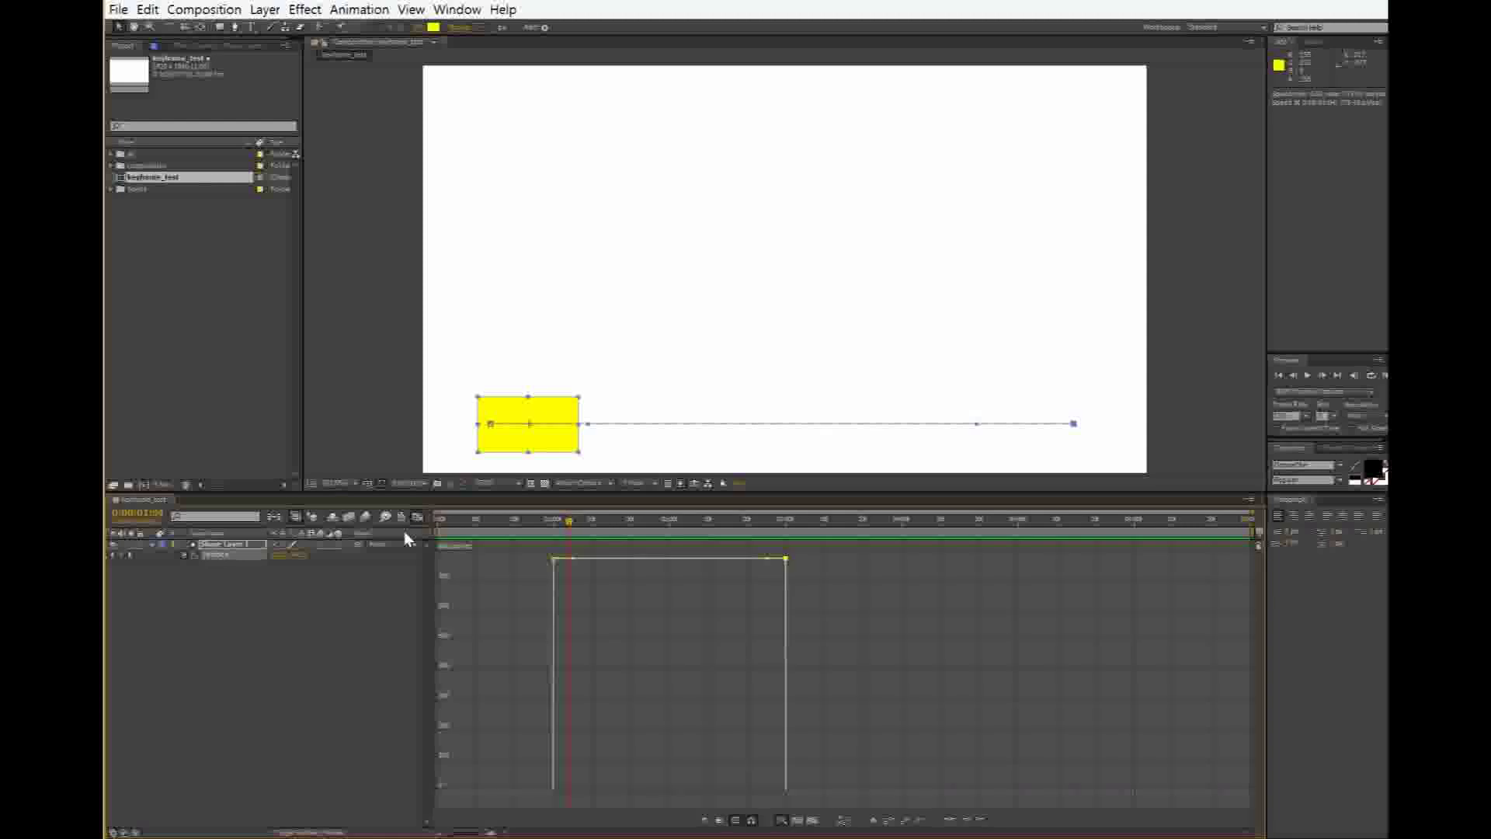
pyautogui.click(418, 517)
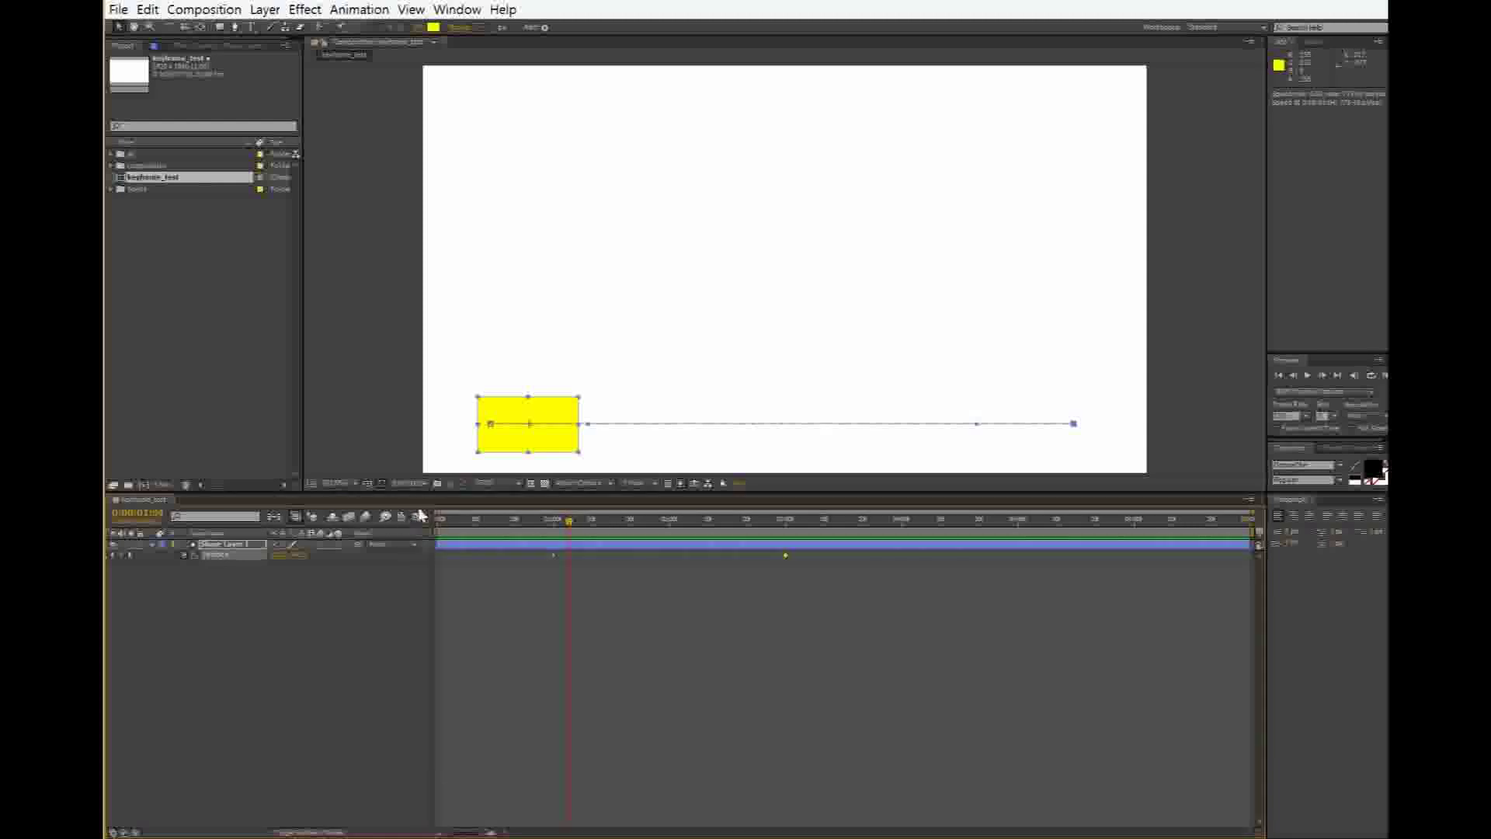
pyautogui.rightClick(553, 556)
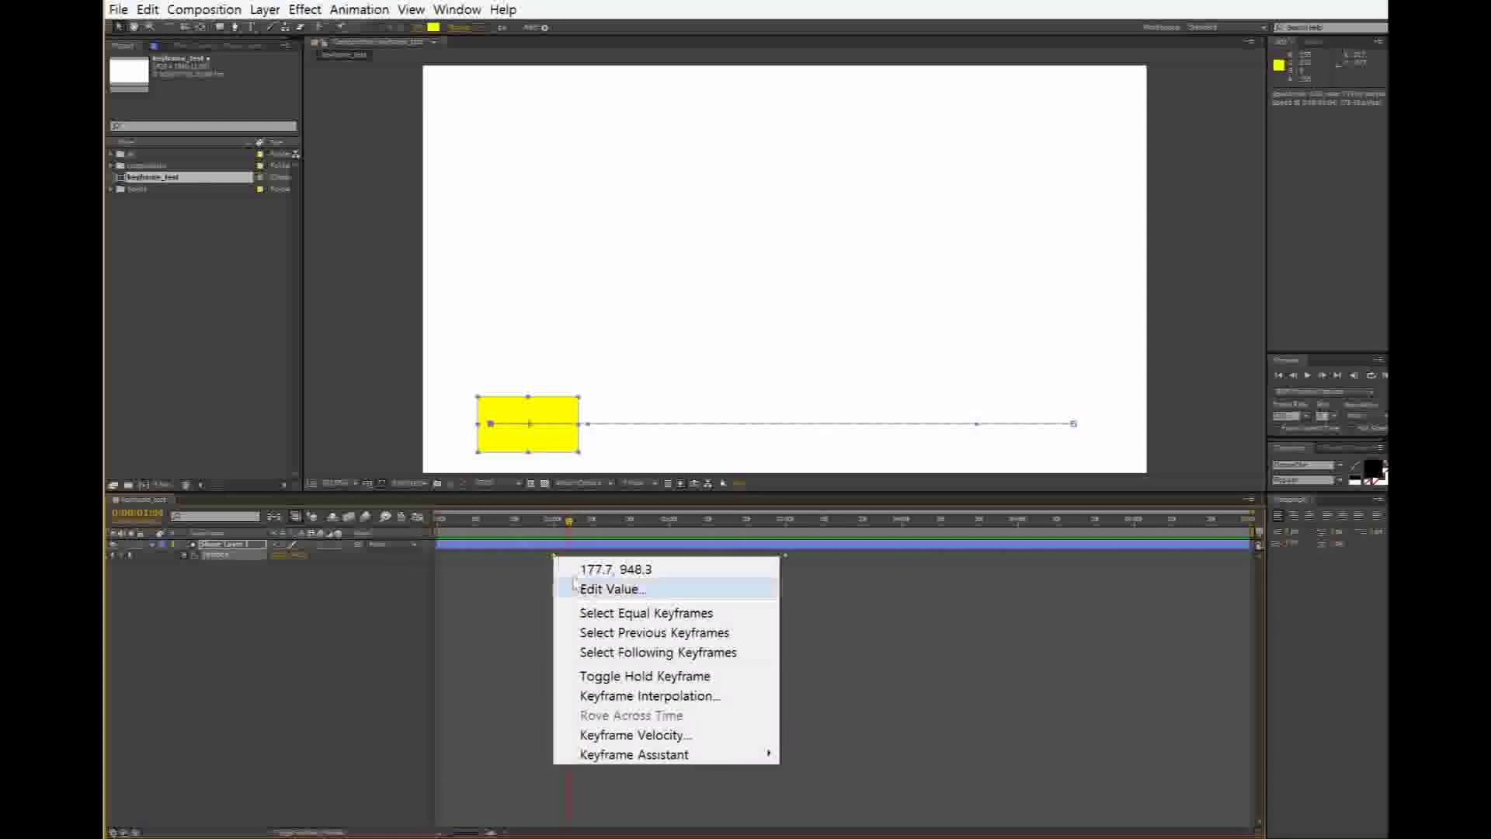
pyautogui.moveTo(662, 758)
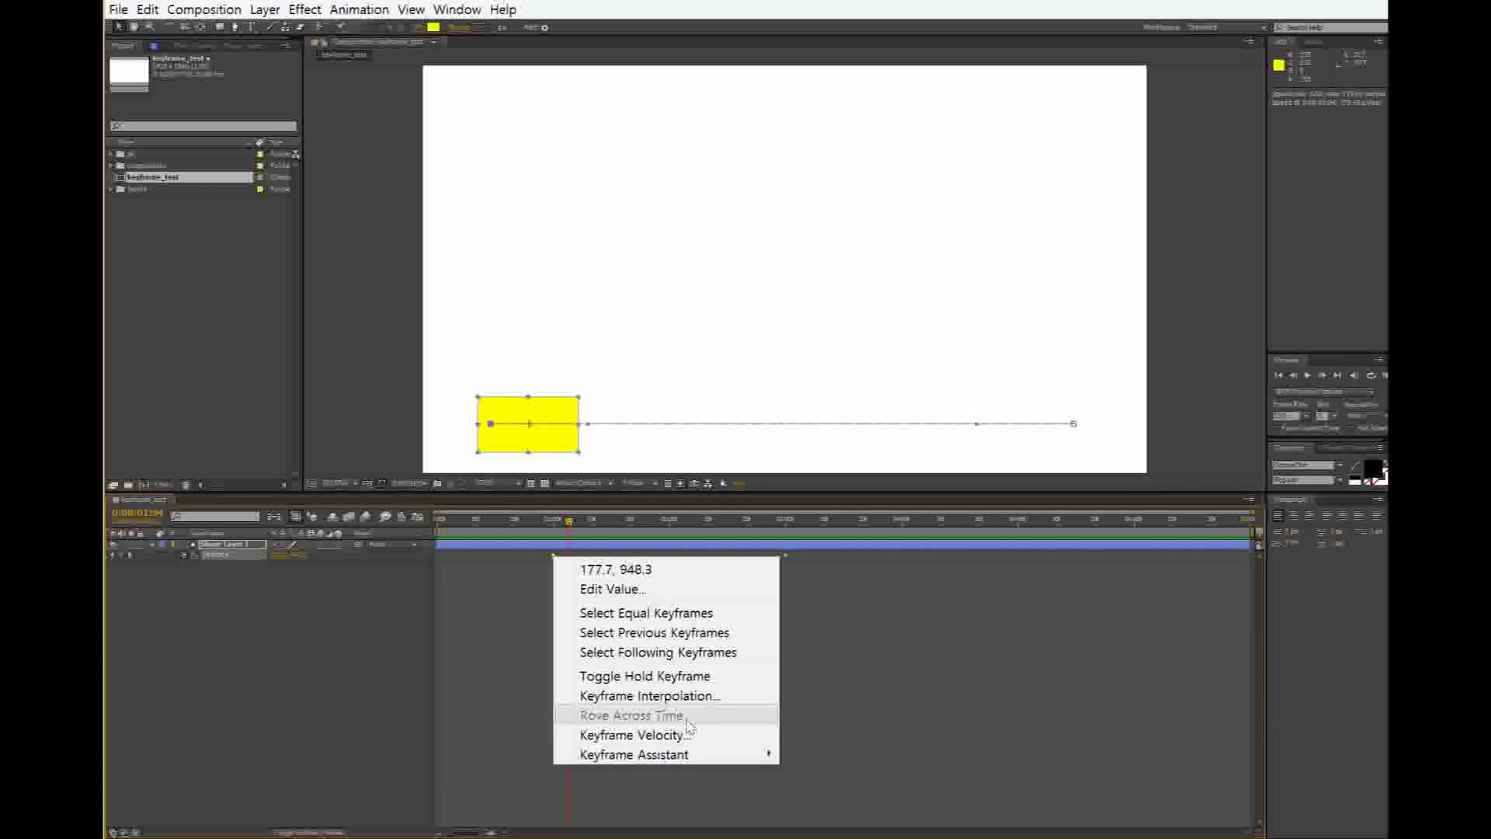
pyautogui.click(918, 652)
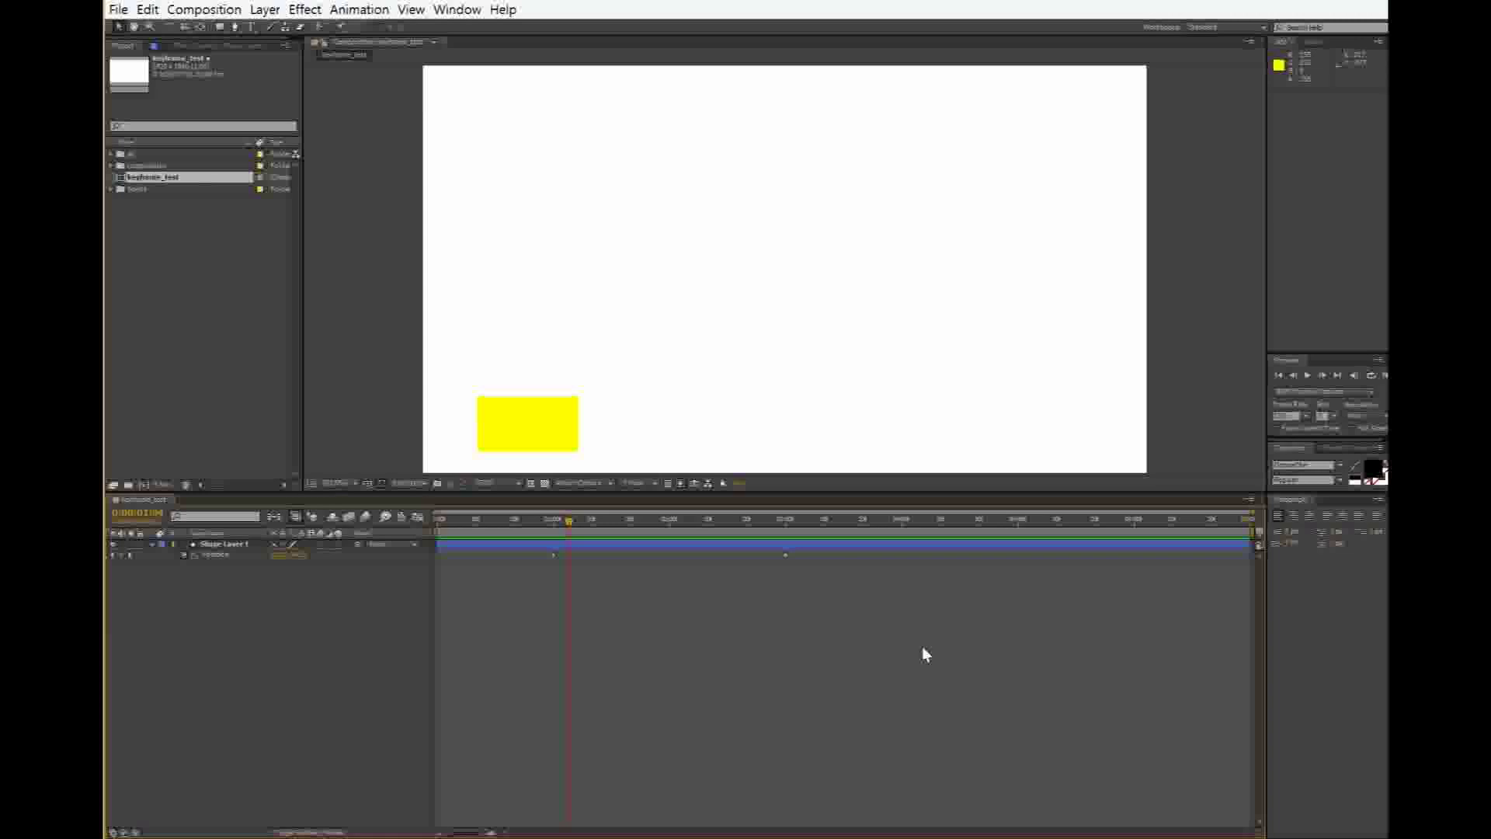
# In the Graph Editor, lower the speed of both Position keyframes to zero and preview the animation
pyautogui.click(418, 518)
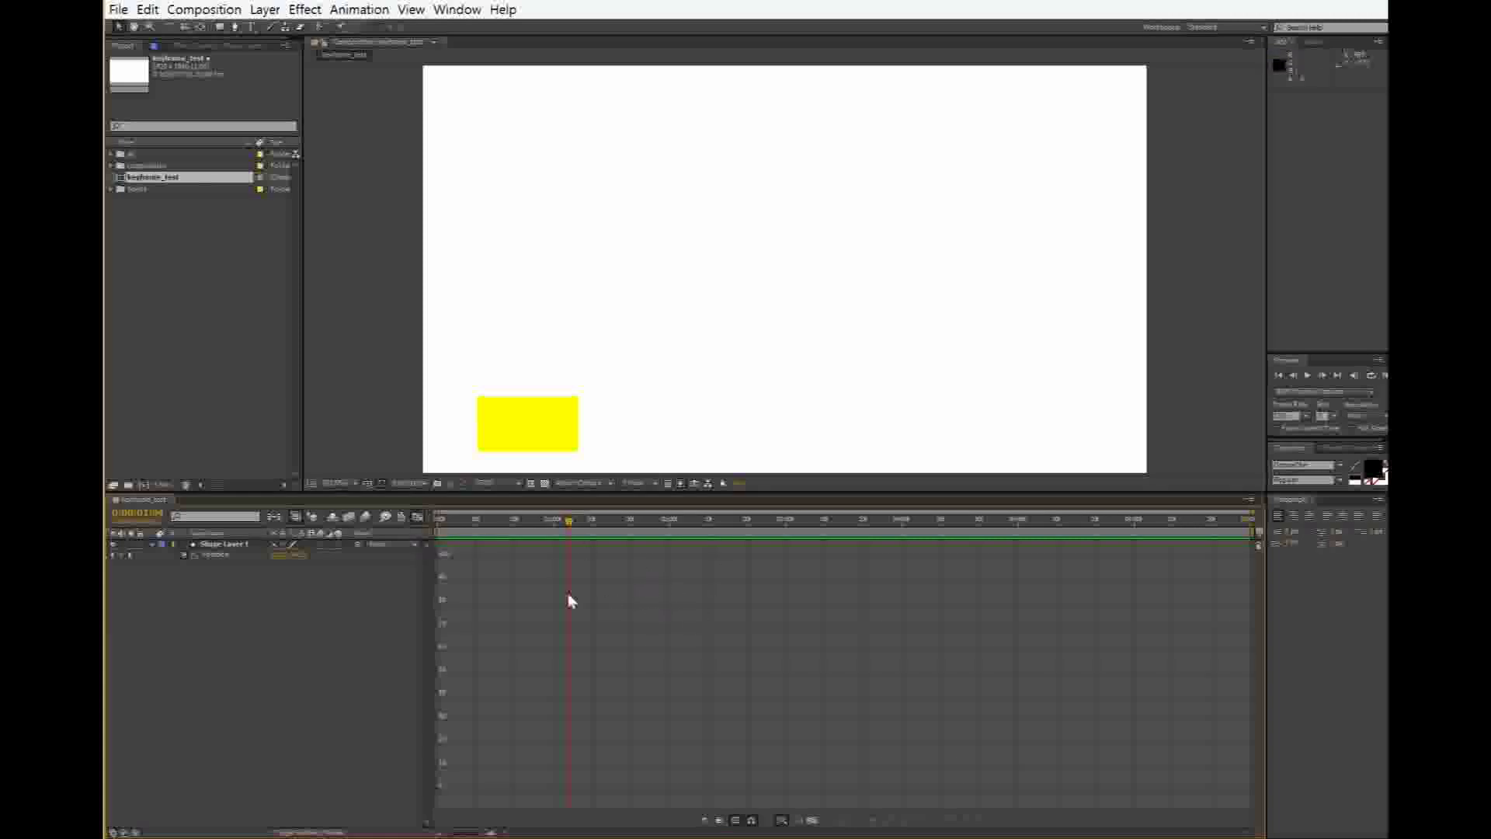
pyautogui.moveTo(768, 663); pyautogui.dragTo(827, 613)
pyautogui.moveTo(804, 684); pyautogui.dragTo(880, 669)
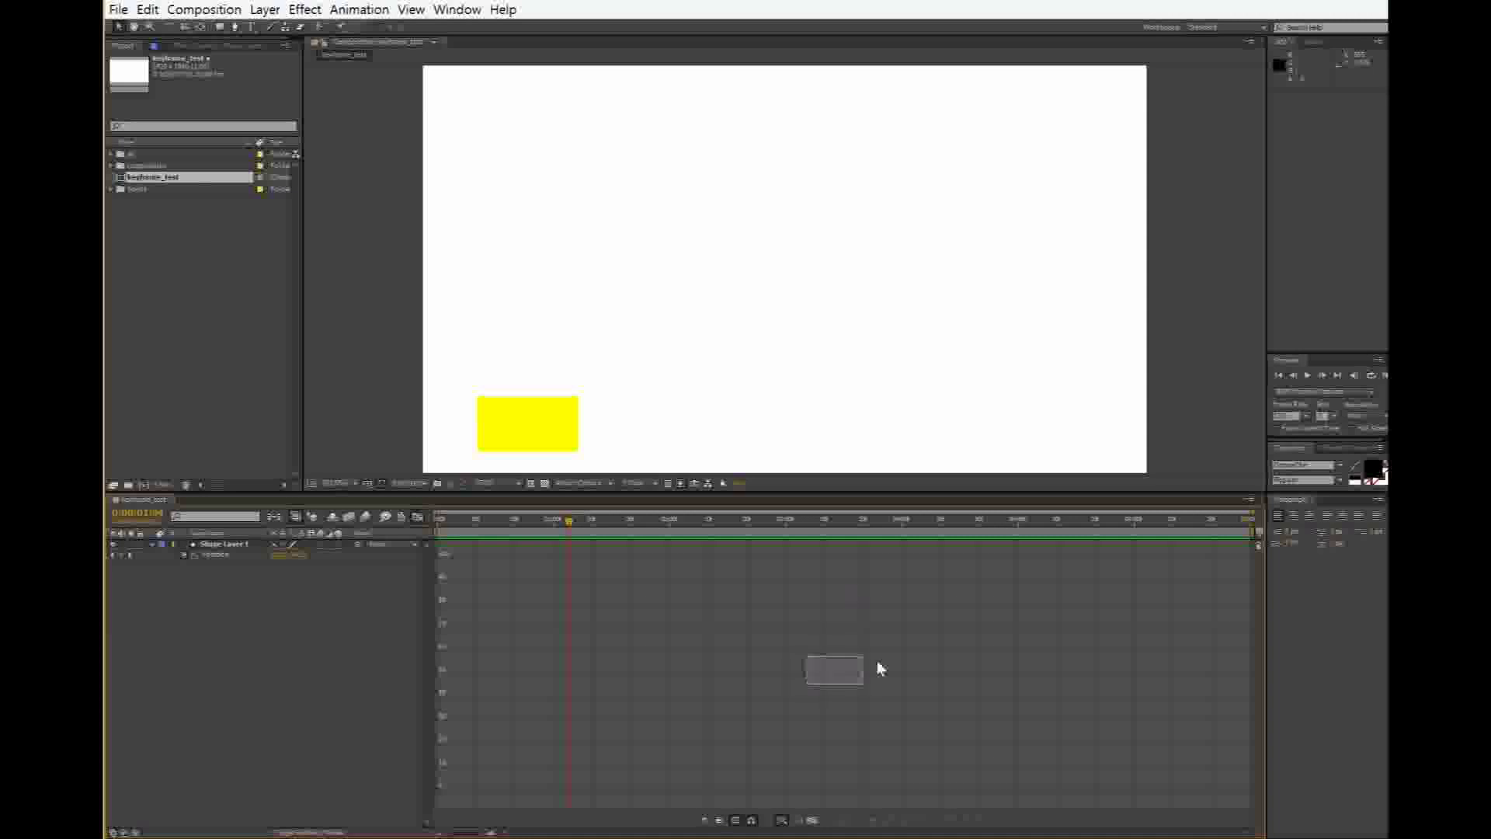
pyautogui.click(226, 554)
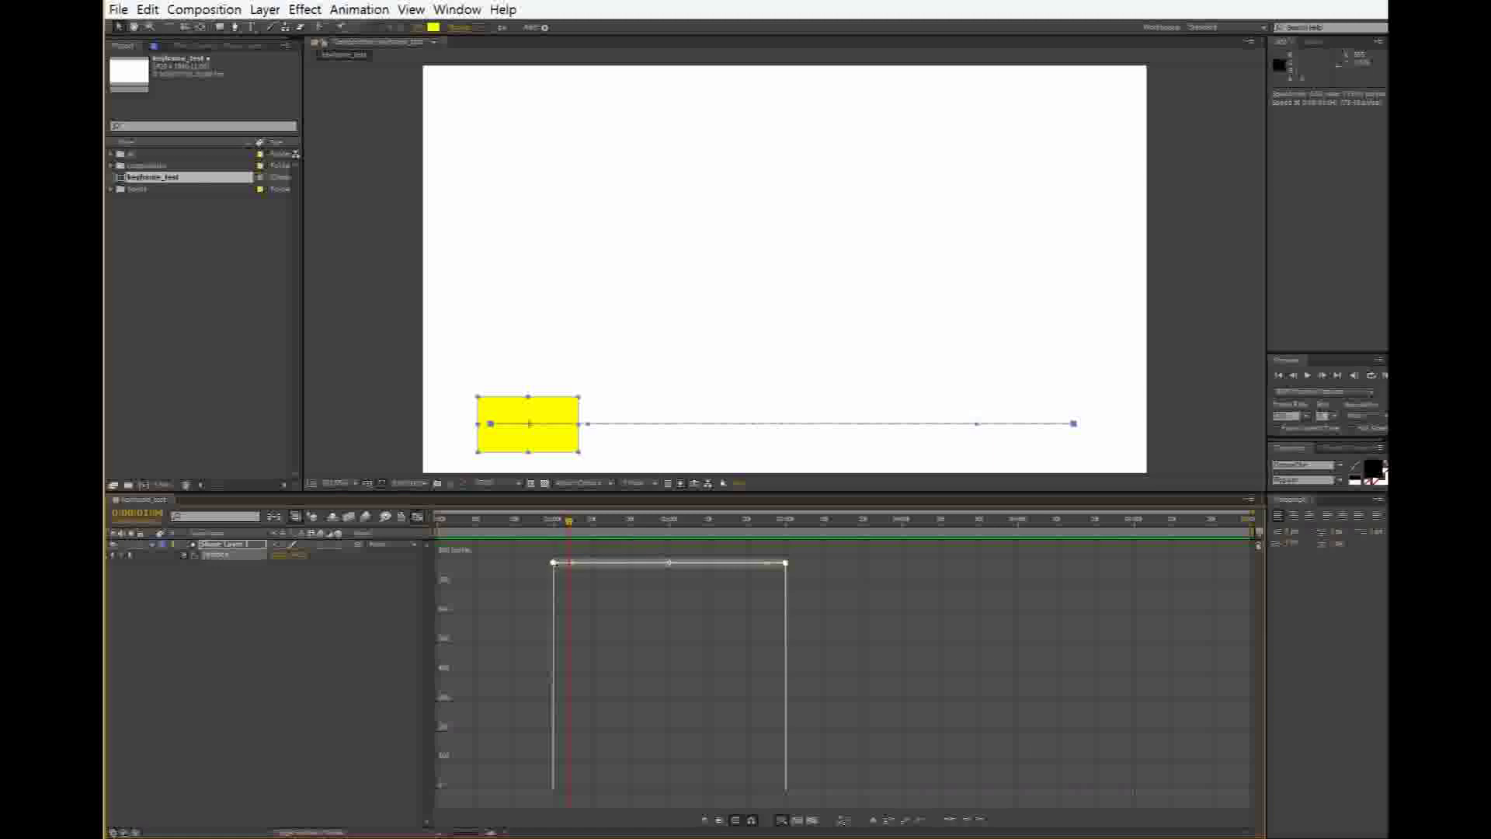
pyautogui.moveTo(553, 562); pyautogui.dragTo(552, 606)
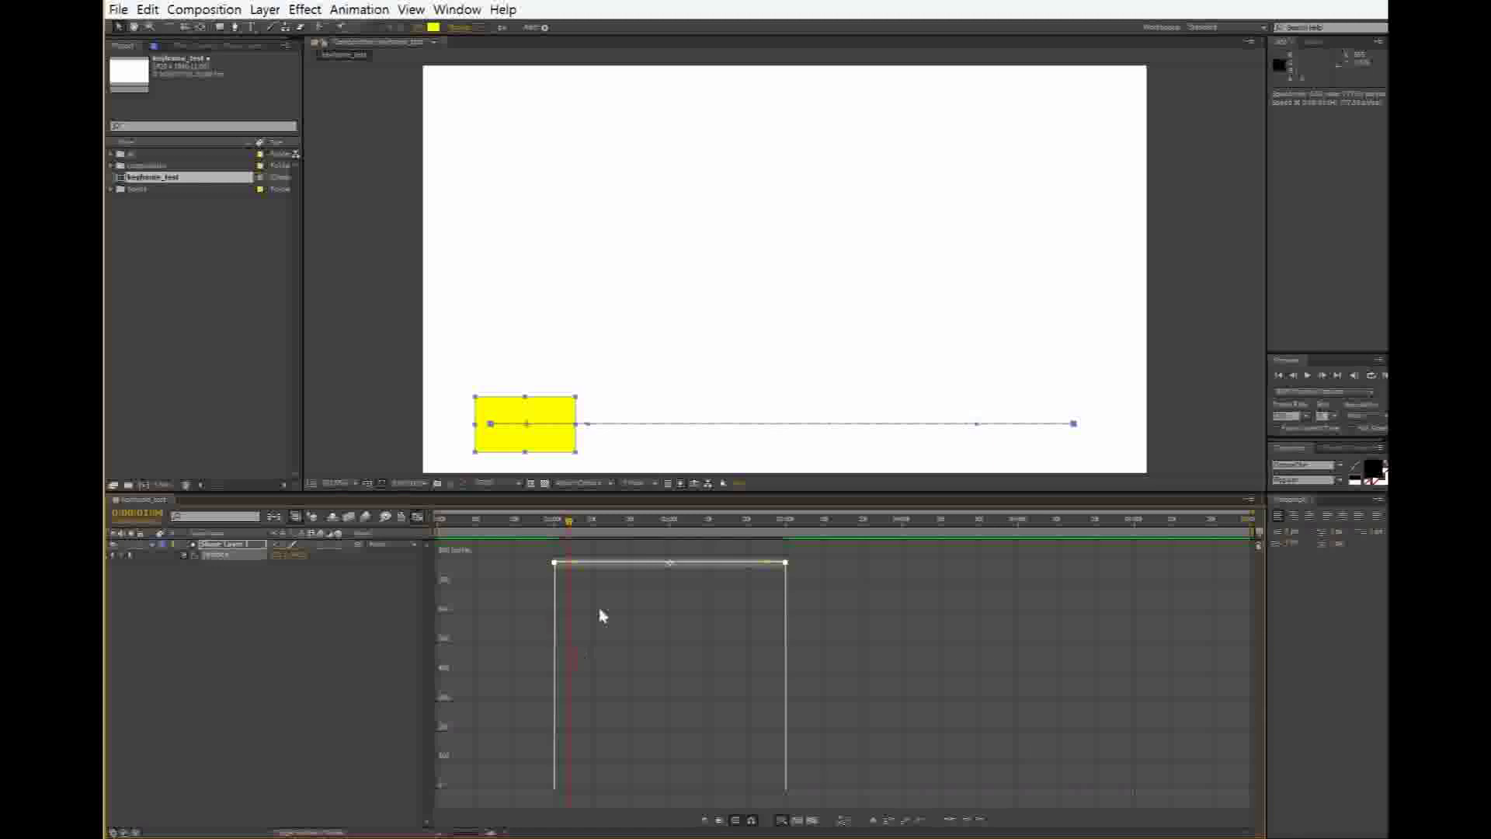
pyautogui.moveTo(563, 574); pyautogui.dragTo(586, 808)
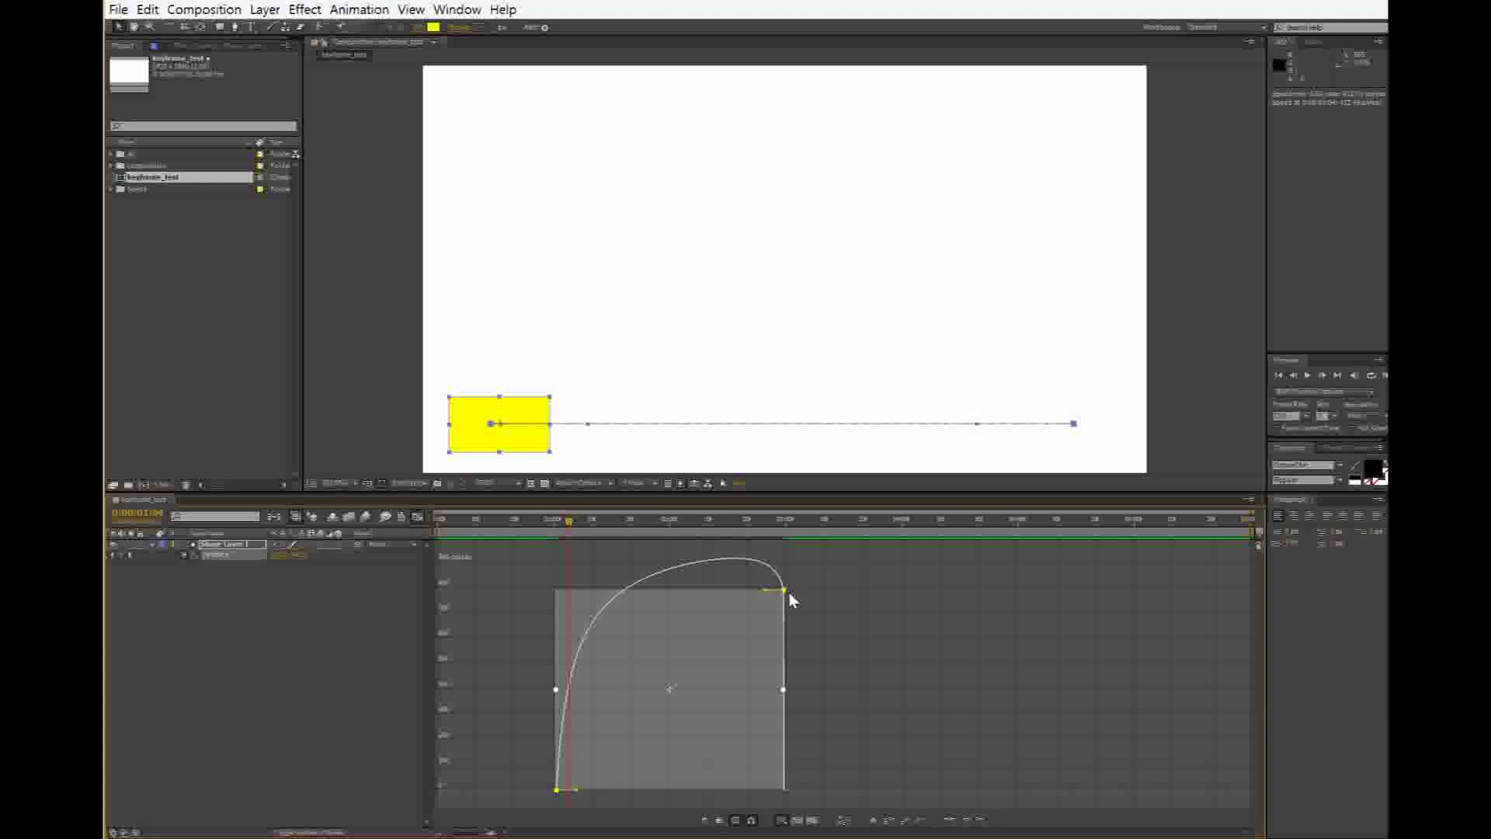
pyautogui.moveTo(785, 592)
pyautogui.moveTo(785, 592); pyautogui.dragTo(780, 810)
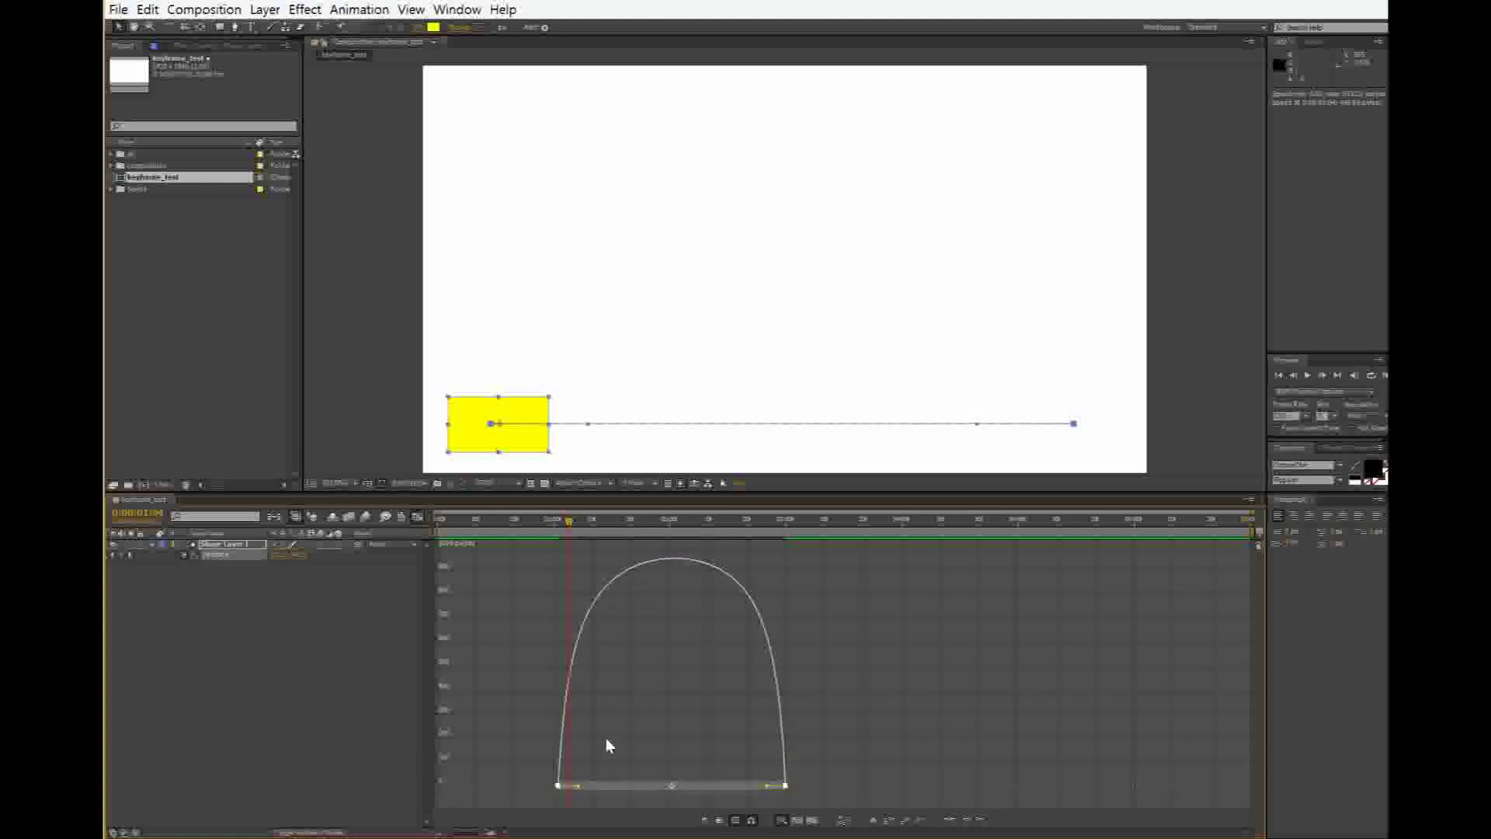
pyautogui.click(1385, 375)
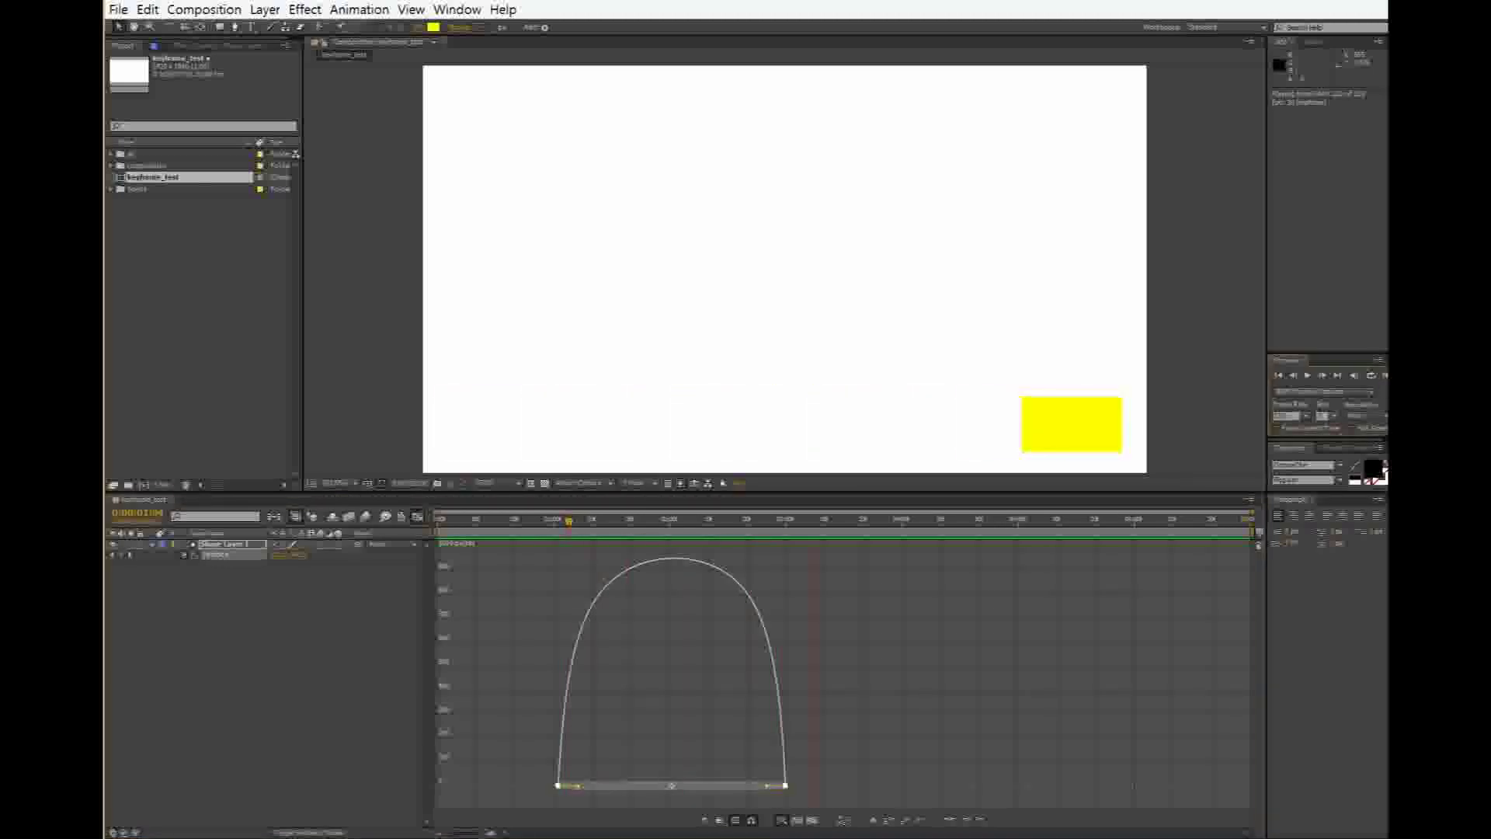
pyautogui.press('space')
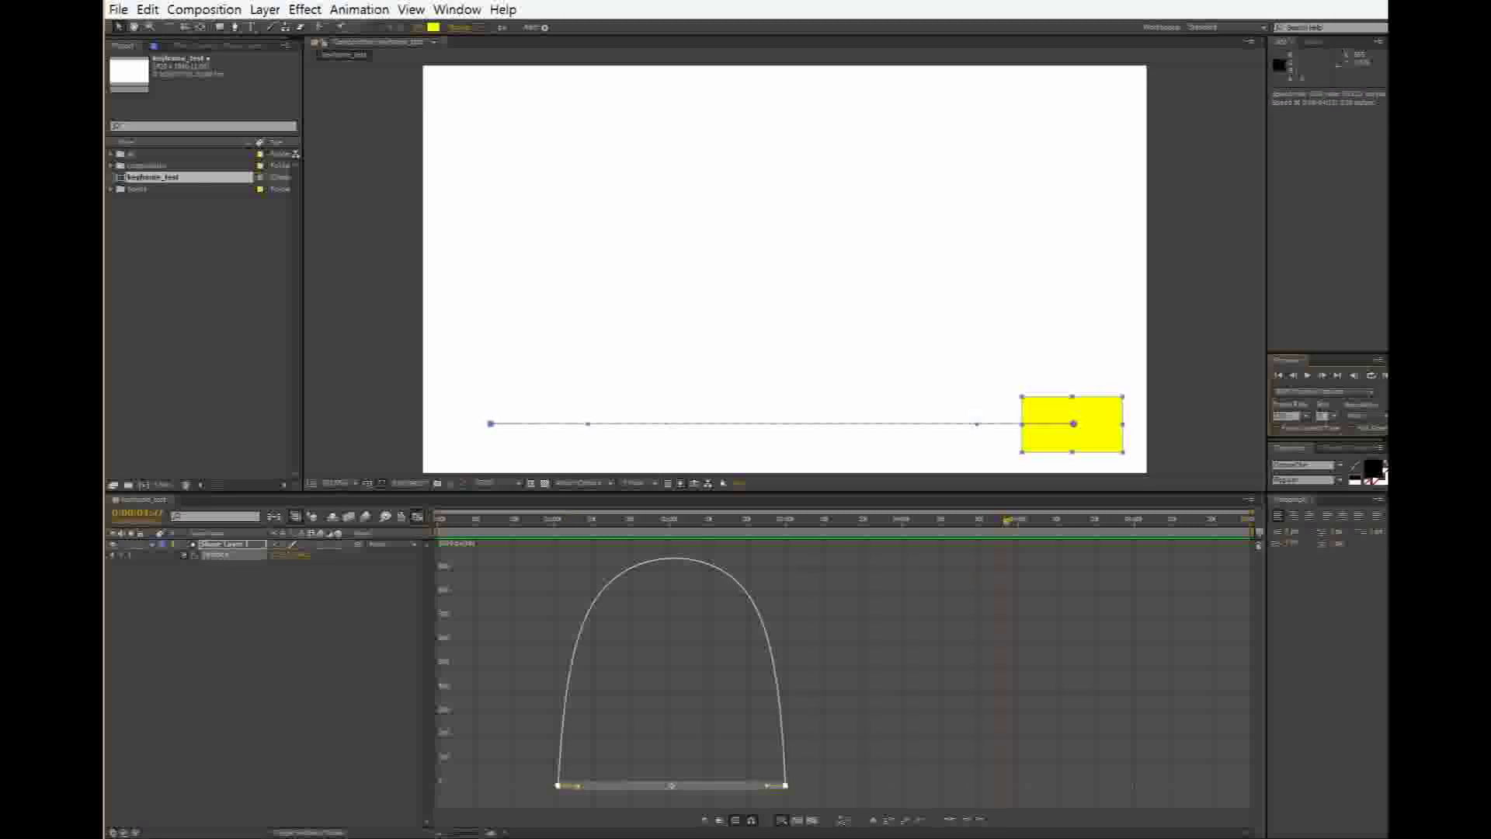
# Lengthen the first keyframe's outgoing handle on the speed curve so the rectangle accelerates late, and preview the motion
pyautogui.moveTo(1006, 528); pyautogui.dragTo(463, 643)
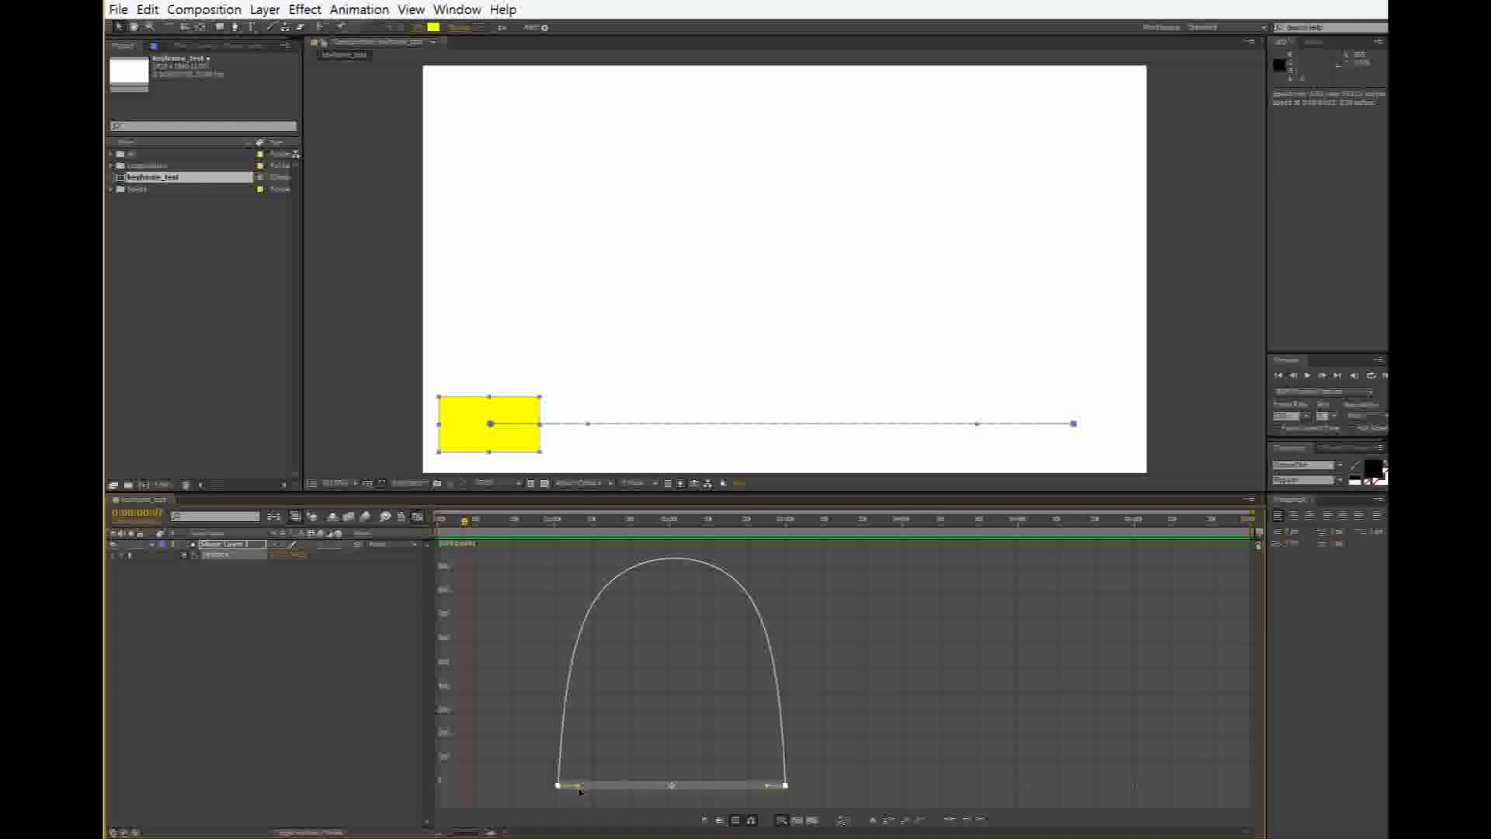
pyautogui.moveTo(575, 786); pyautogui.dragTo(656, 792)
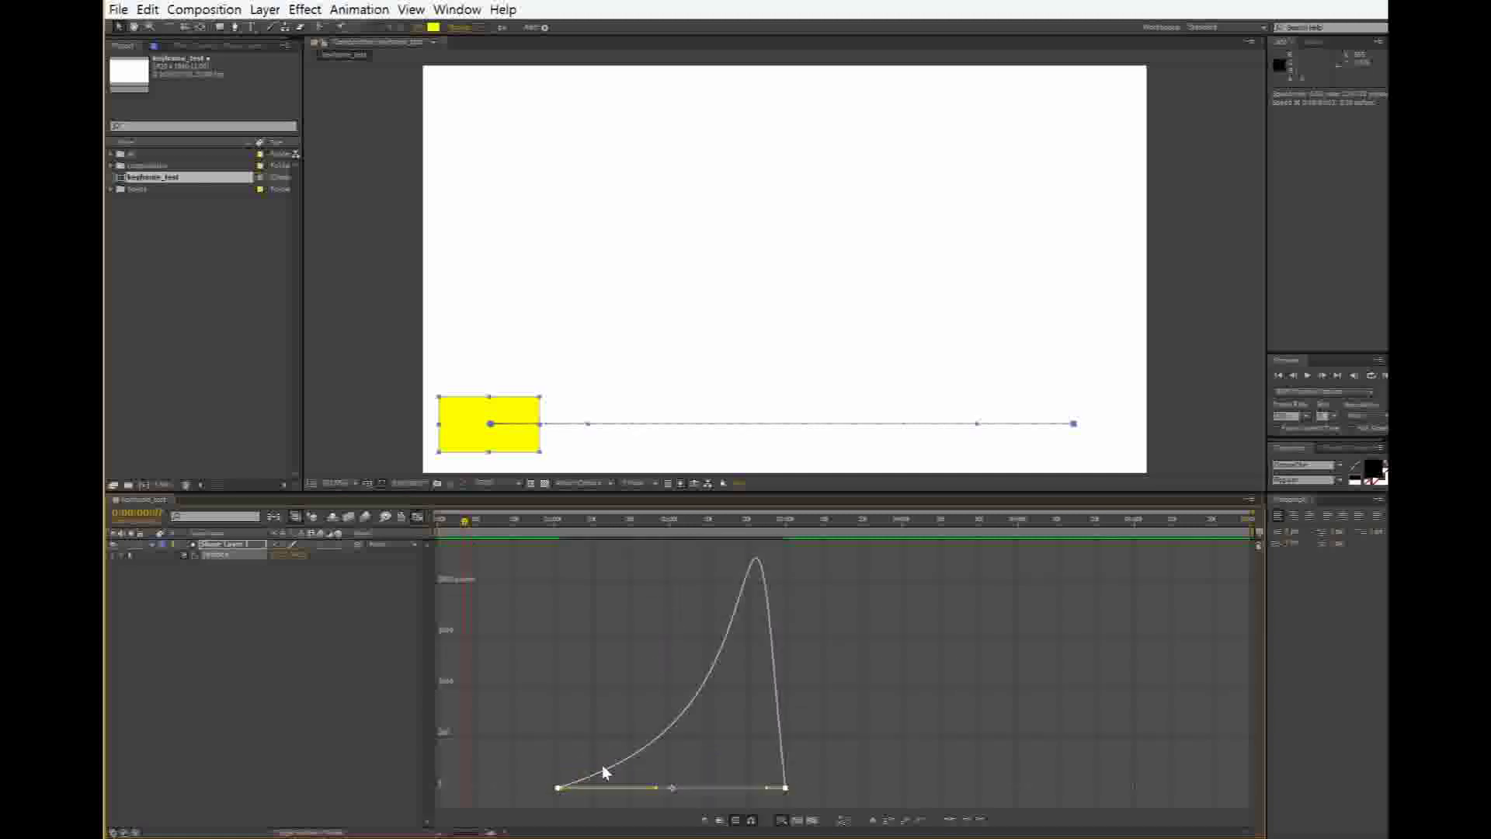
pyautogui.click(781, 820)
pyautogui.click(1383, 376)
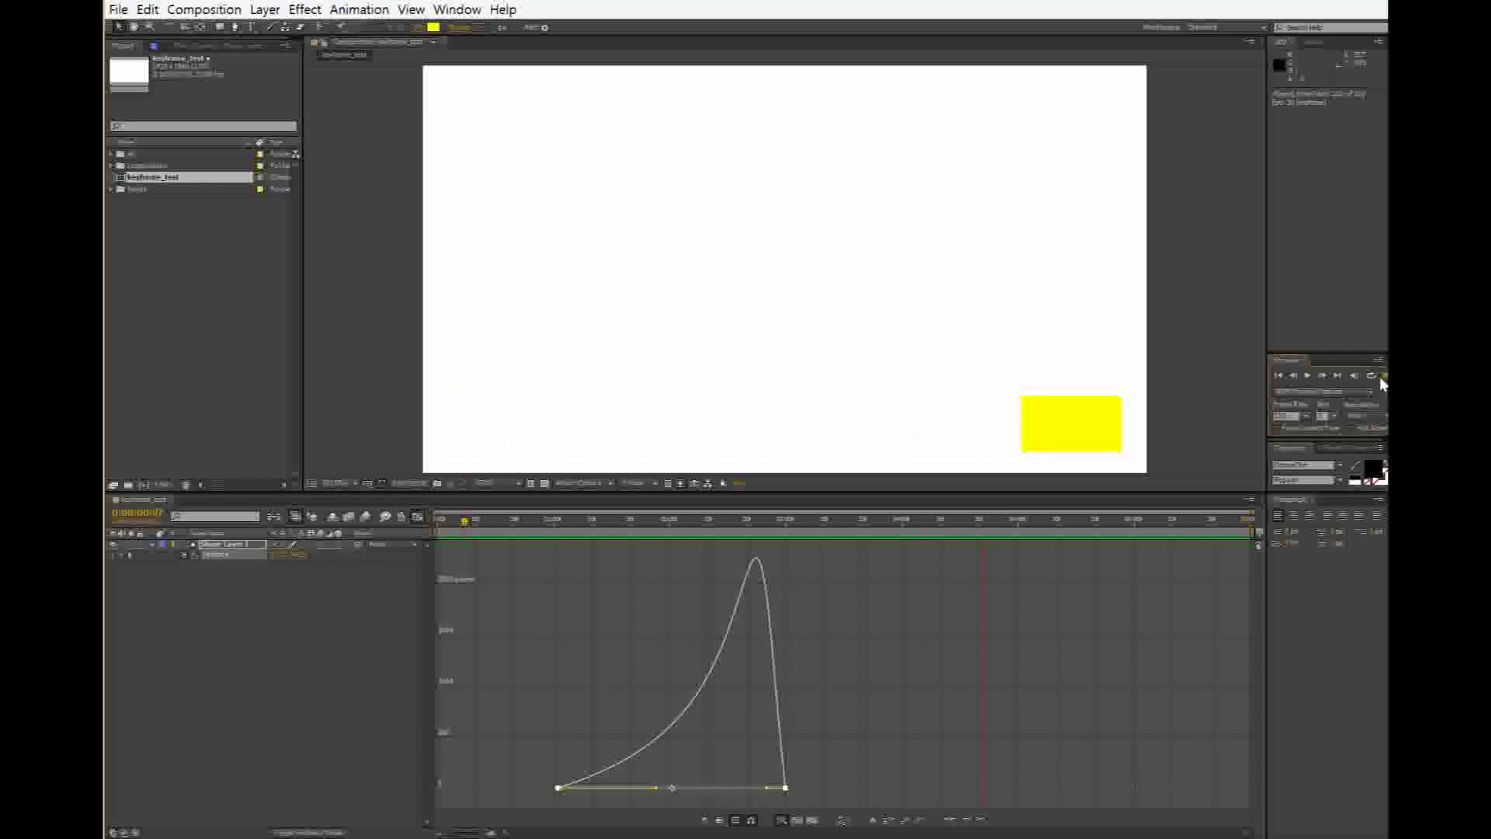
pyautogui.click(1380, 376)
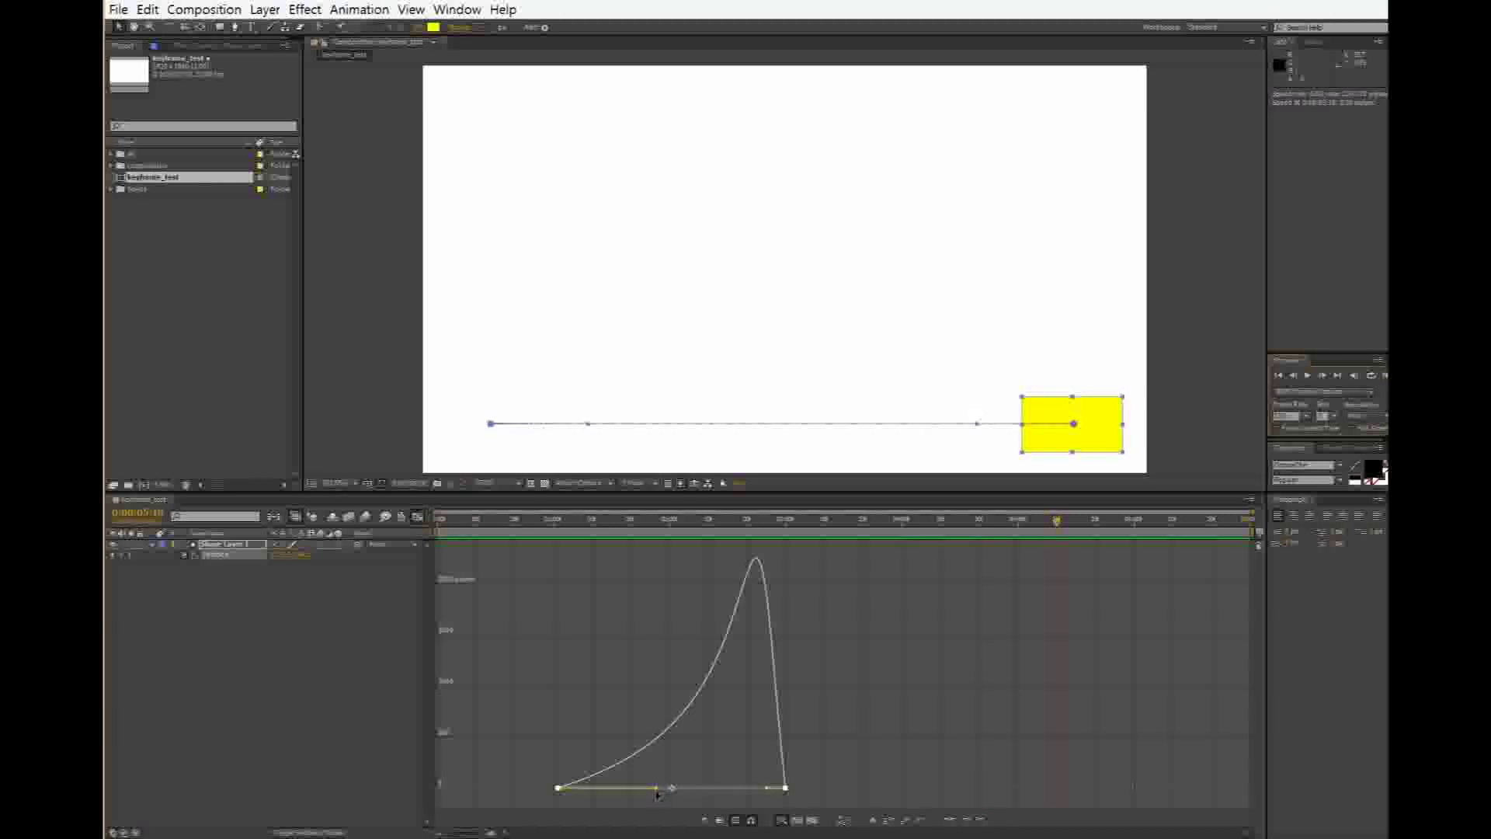
# Shorten the first keyframe's outgoing handle, lengthen the second keyframe's incoming handle so the speed peaks early, and preview the motion
pyautogui.moveTo(658, 791); pyautogui.dragTo(576, 816)
pyautogui.moveTo(765, 787); pyautogui.dragTo(698, 786)
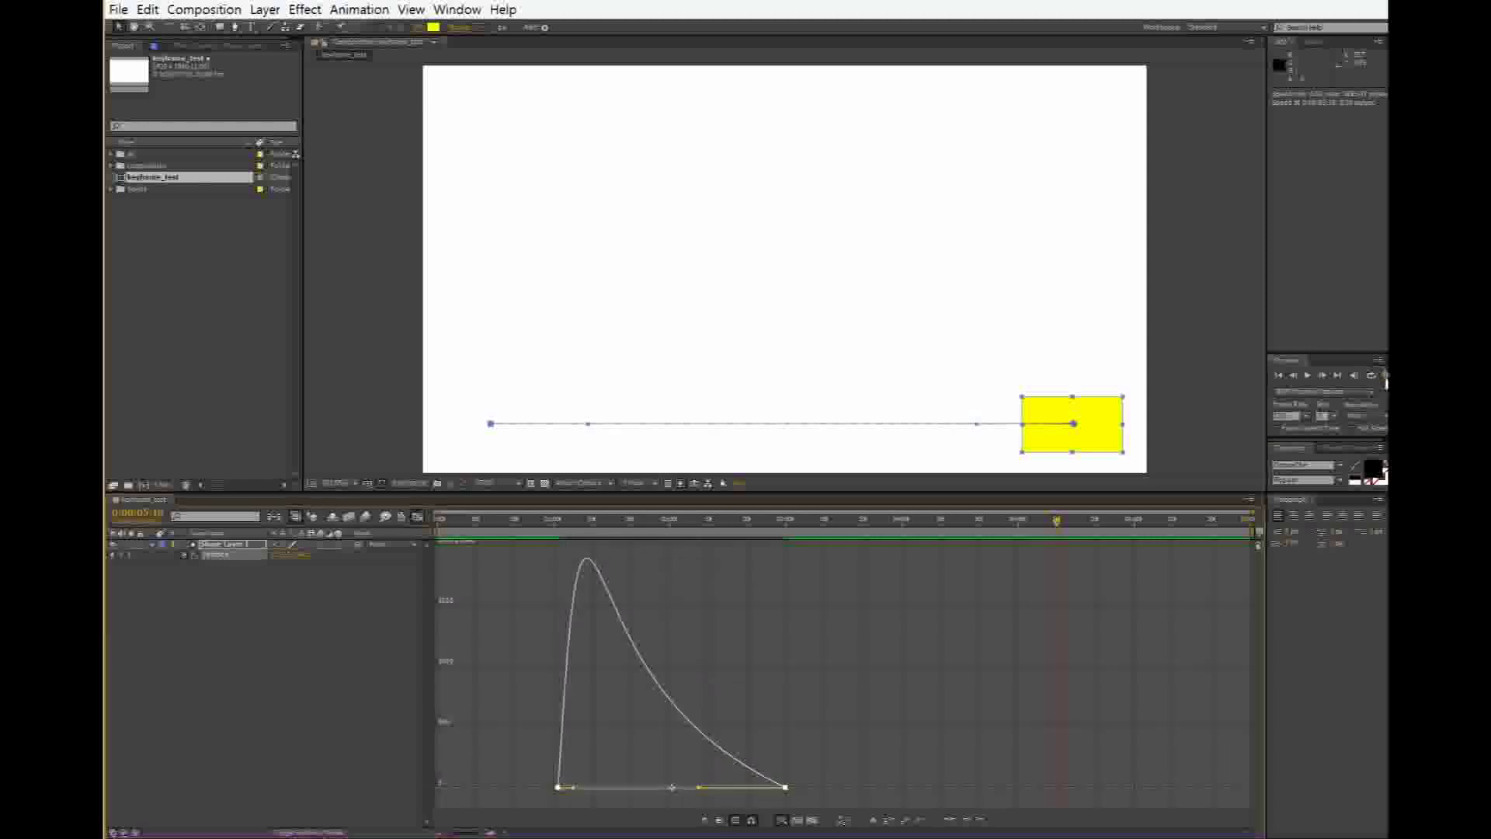
pyautogui.click(1385, 377)
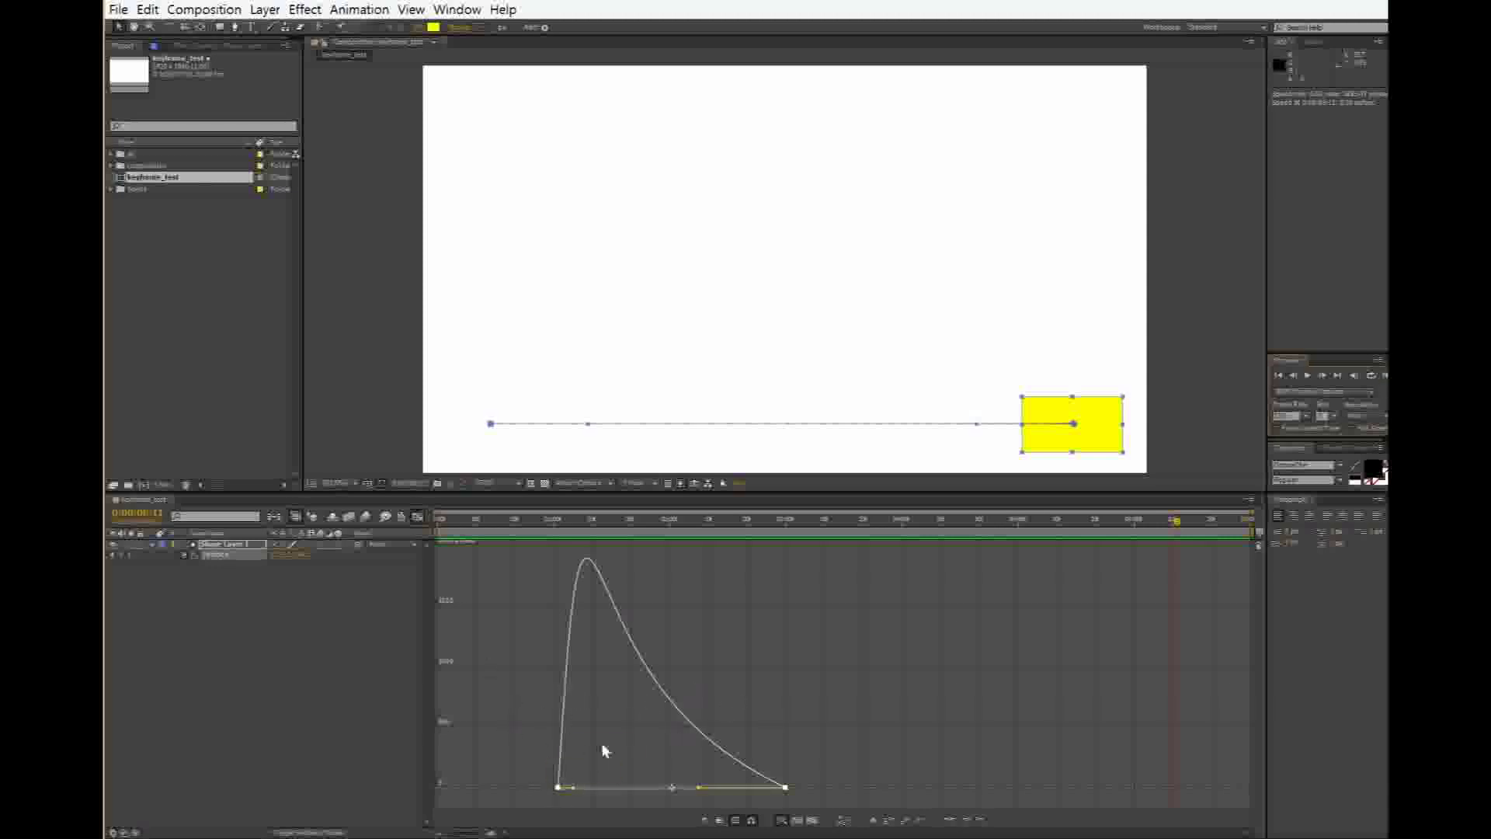
# Leave the Graph Editor and add a Position keyframe at about 1.5 seconds by moving the rectangle to the top centre of the composition
pyautogui.click(417, 516)
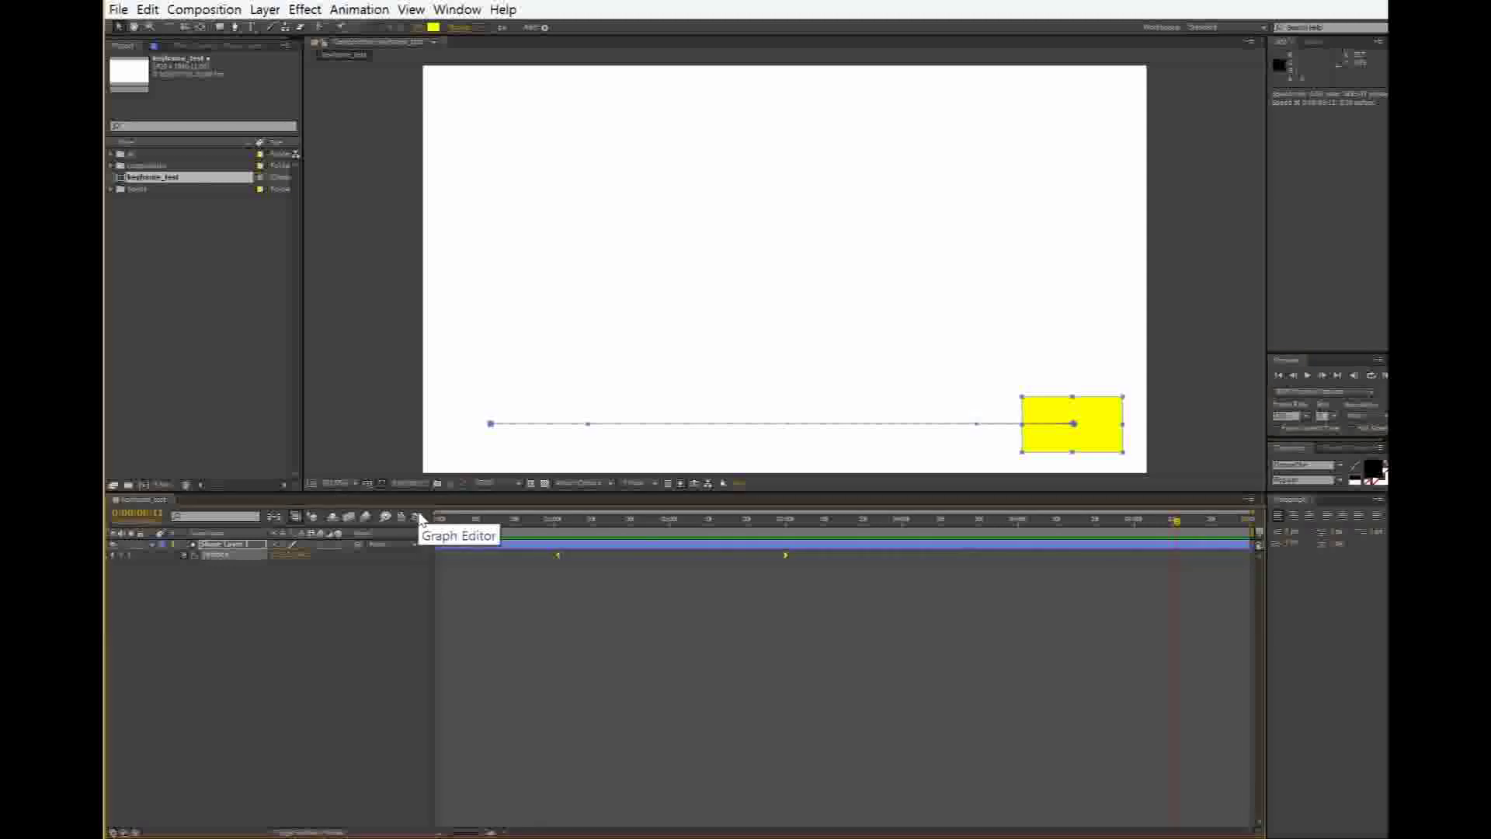
pyautogui.moveTo(1172, 518); pyautogui.dragTo(617, 621)
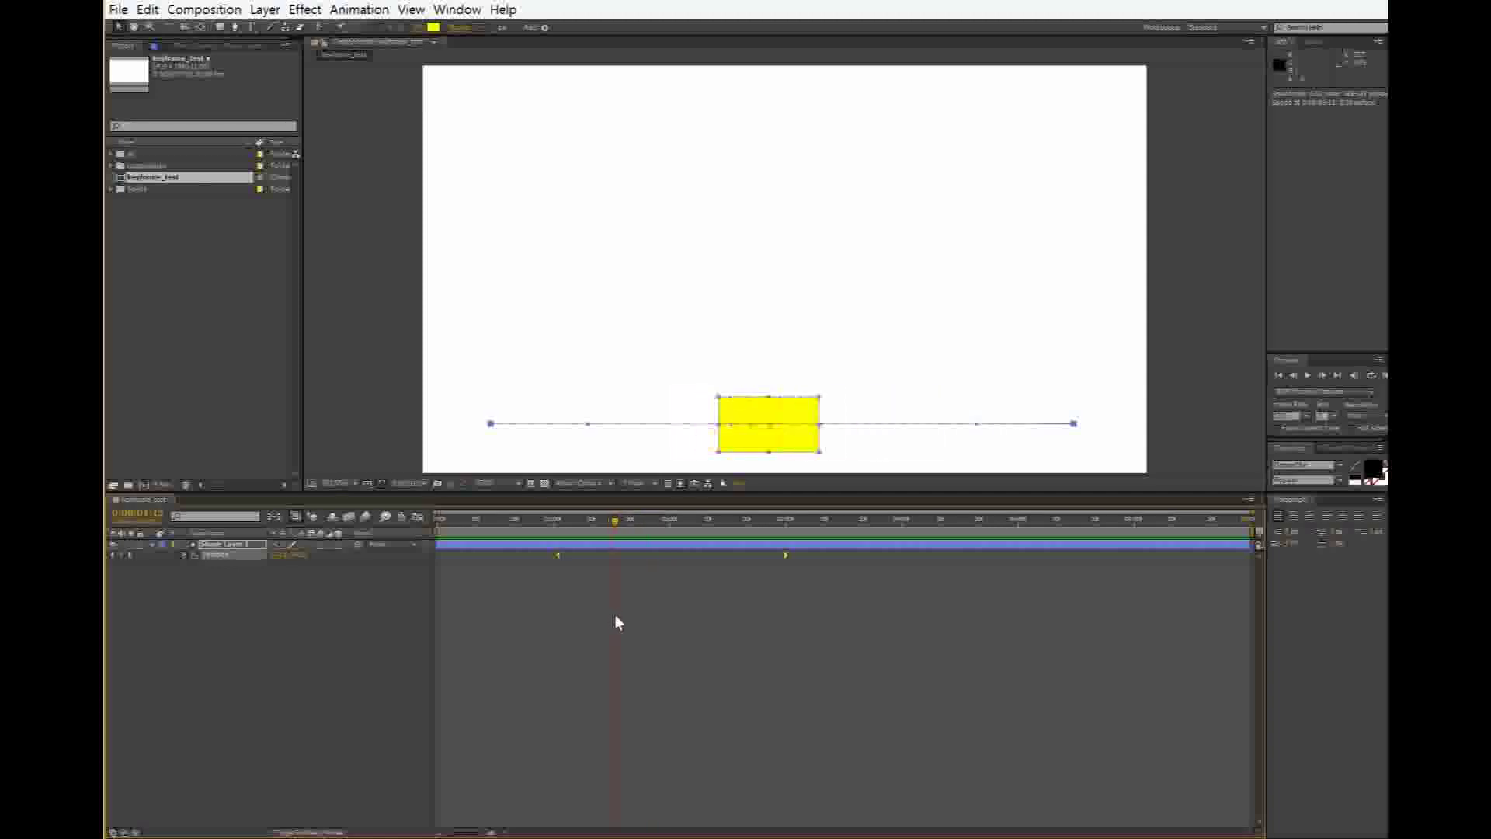
pyautogui.moveTo(785, 432); pyautogui.dragTo(779, 118)
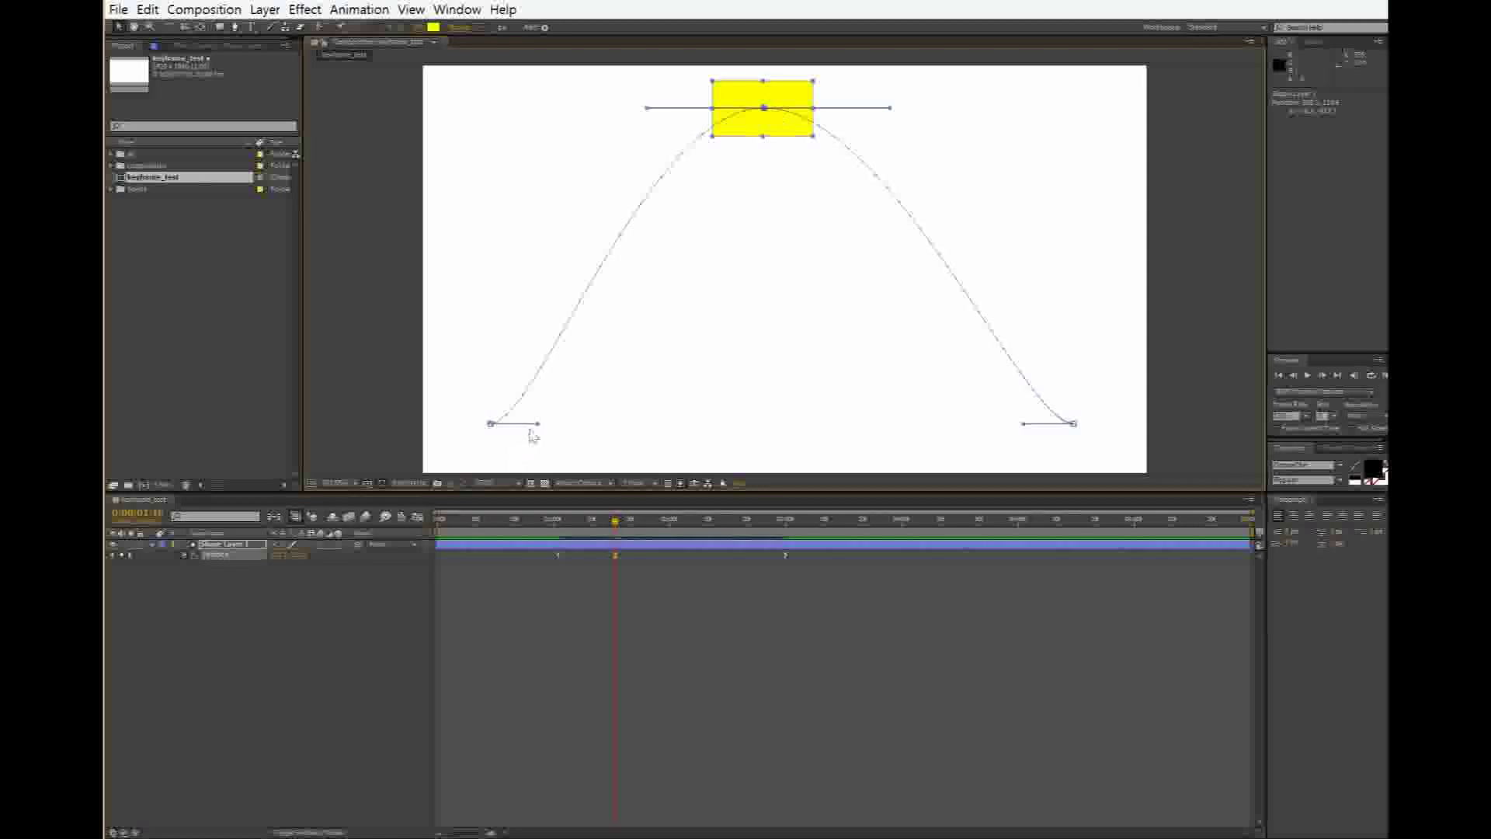
# Point the start and end motion path handles straight up to form a rounded arch, and preview the animation
pyautogui.moveTo(538, 426); pyautogui.dragTo(489, 283)
pyautogui.moveTo(1024, 426); pyautogui.dragTo(1074, 281)
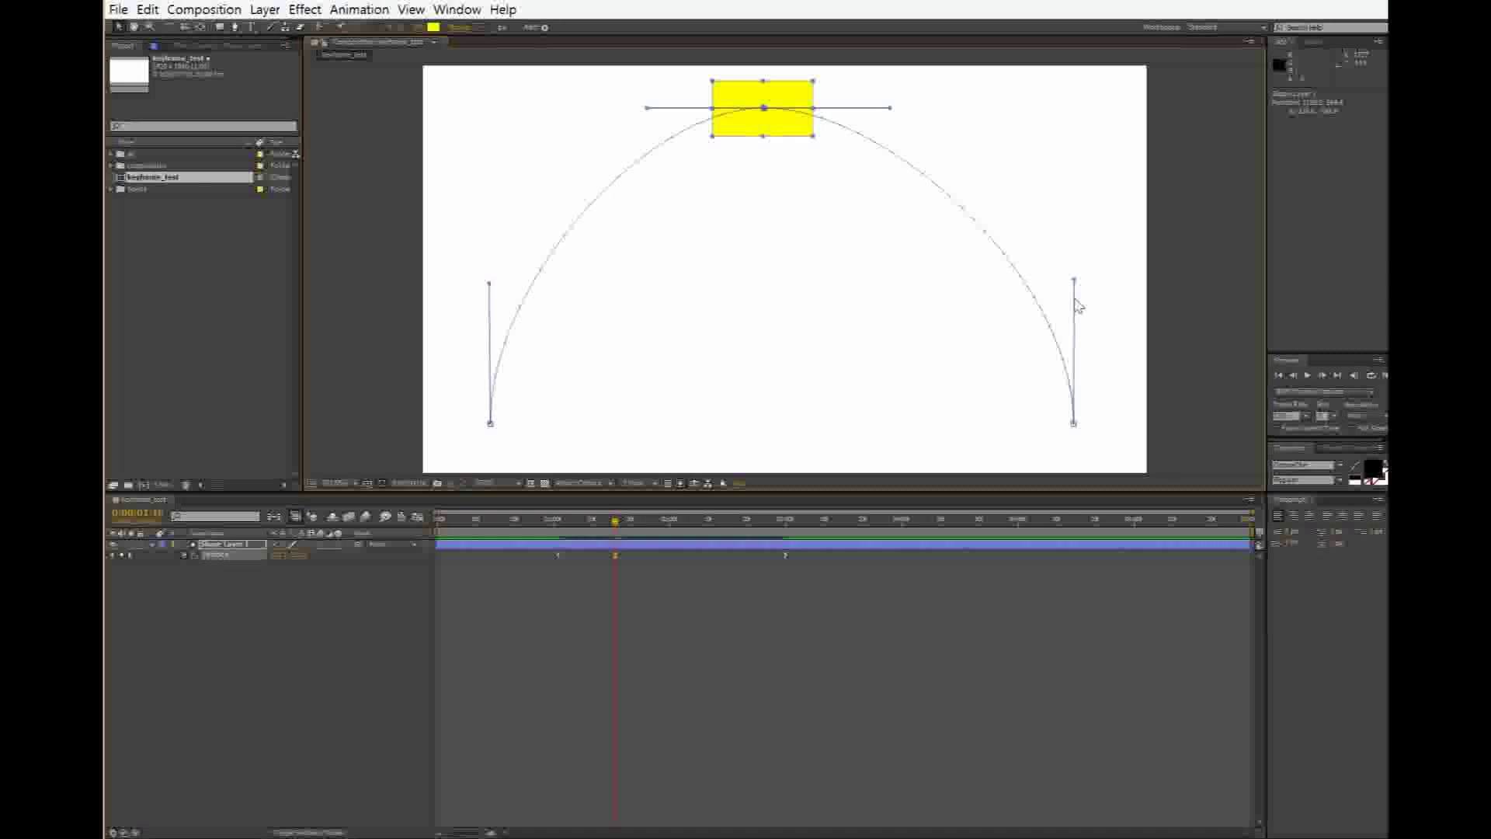
pyautogui.press('KP_0')
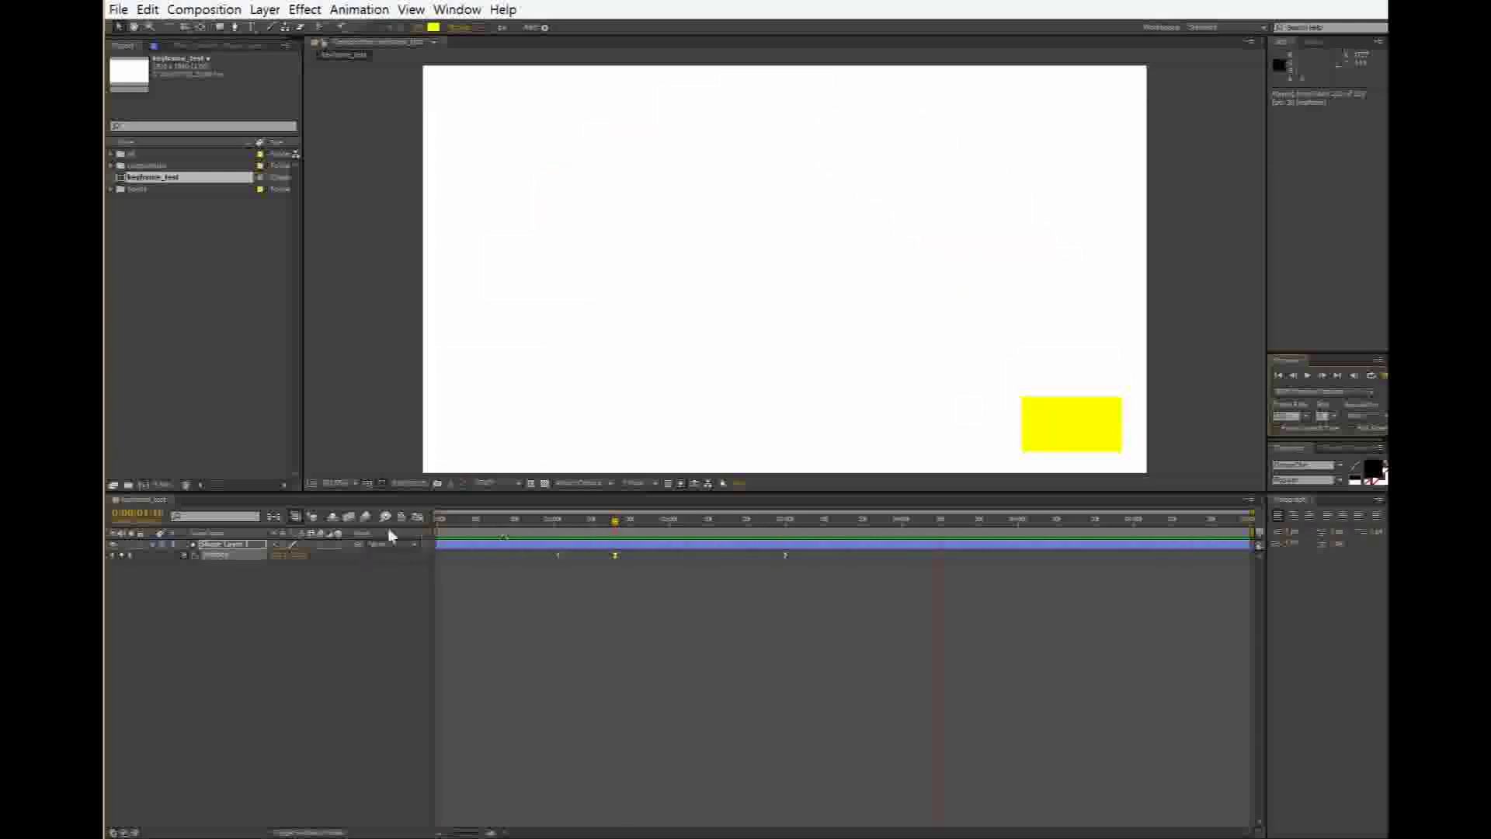
# In the Graph Editor, lower the middle Position keyframe's speed, raise the first keyframe's speed slightly, and rejoin the middle keyframe's split speed handles
pyautogui.press('space')
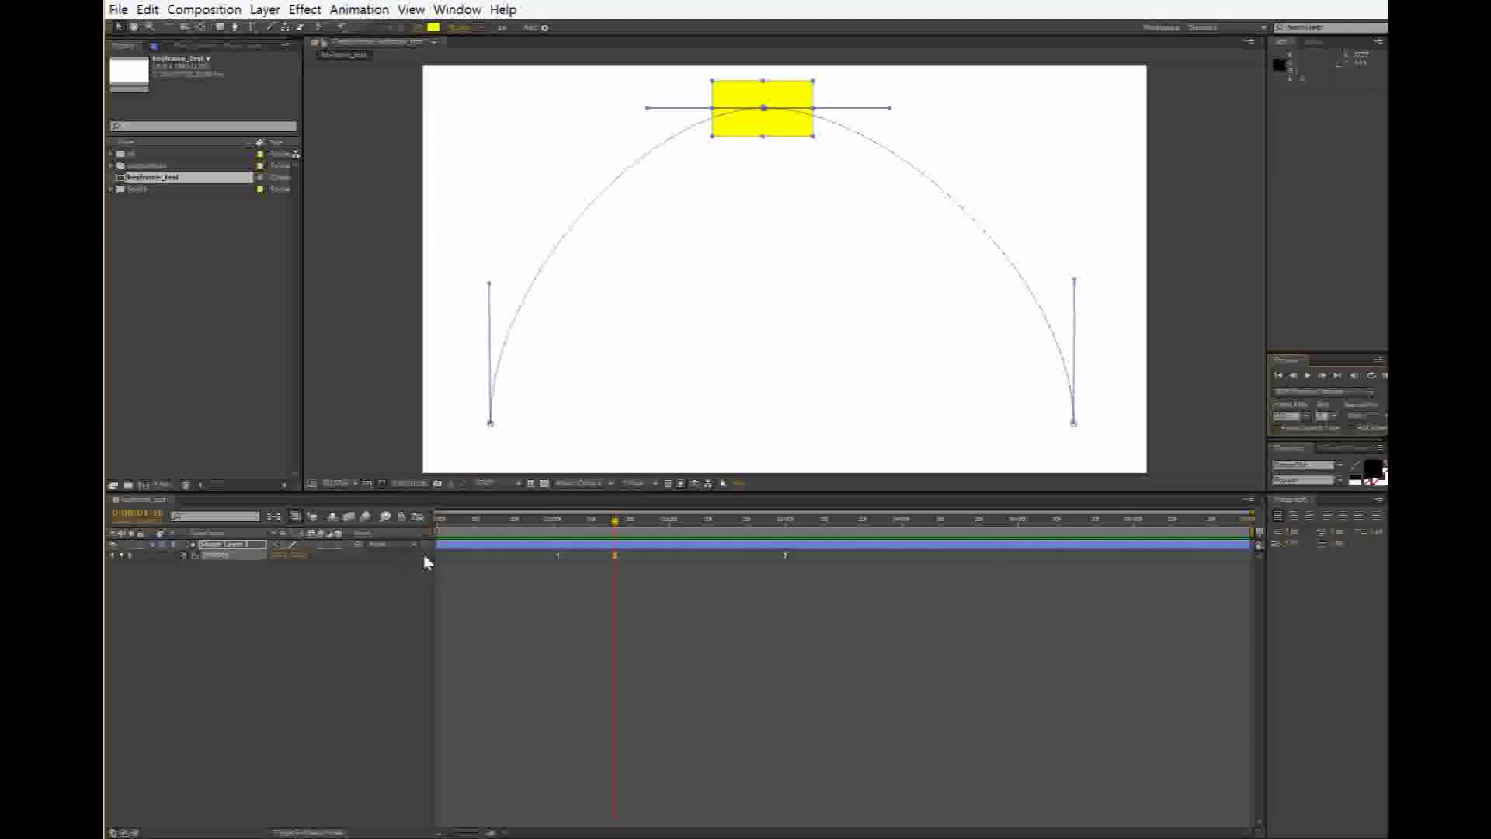
pyautogui.click(417, 518)
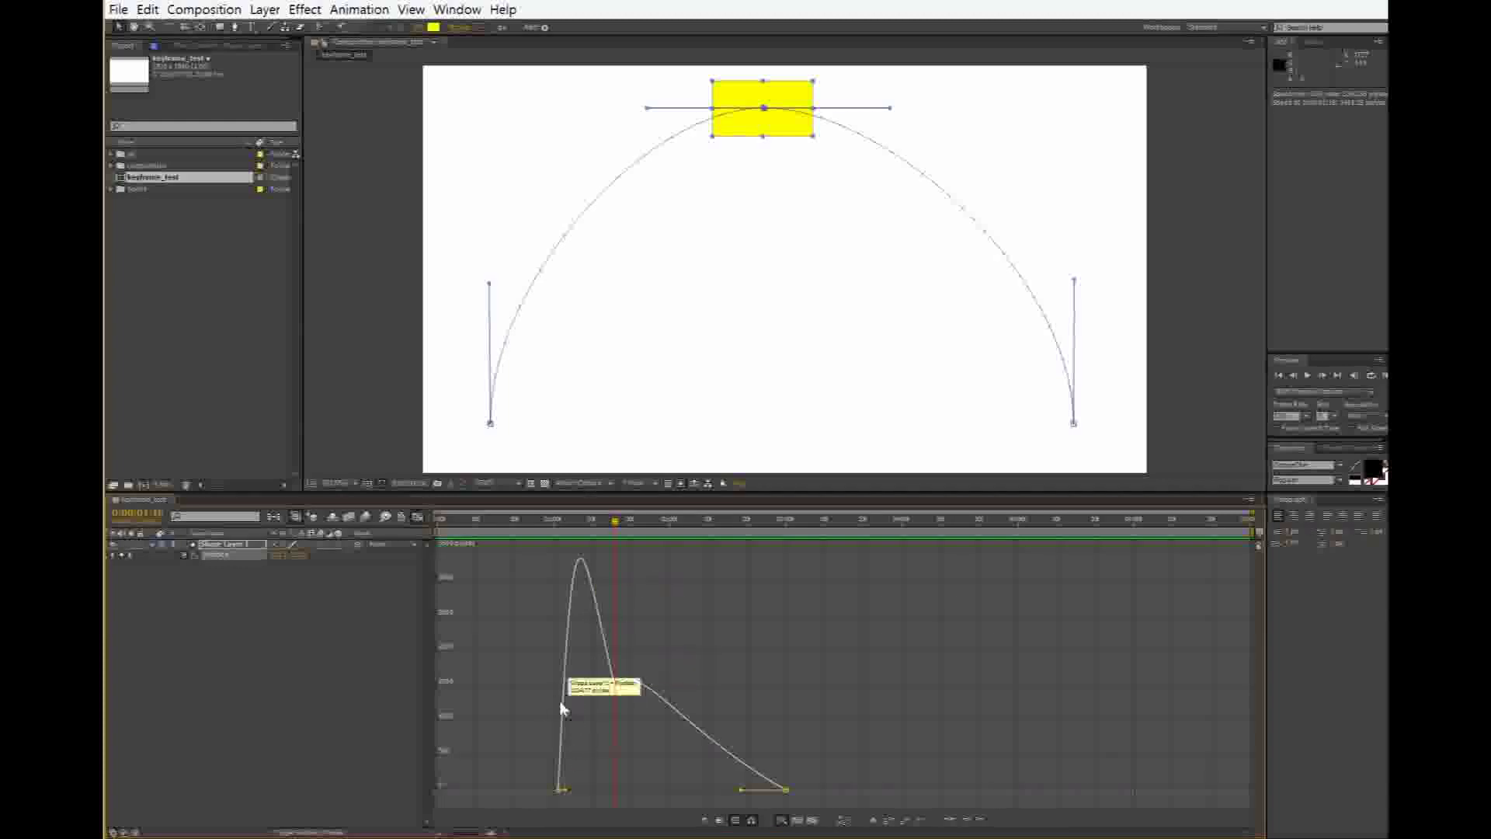
pyautogui.moveTo(615, 686); pyautogui.dragTo(609, 765)
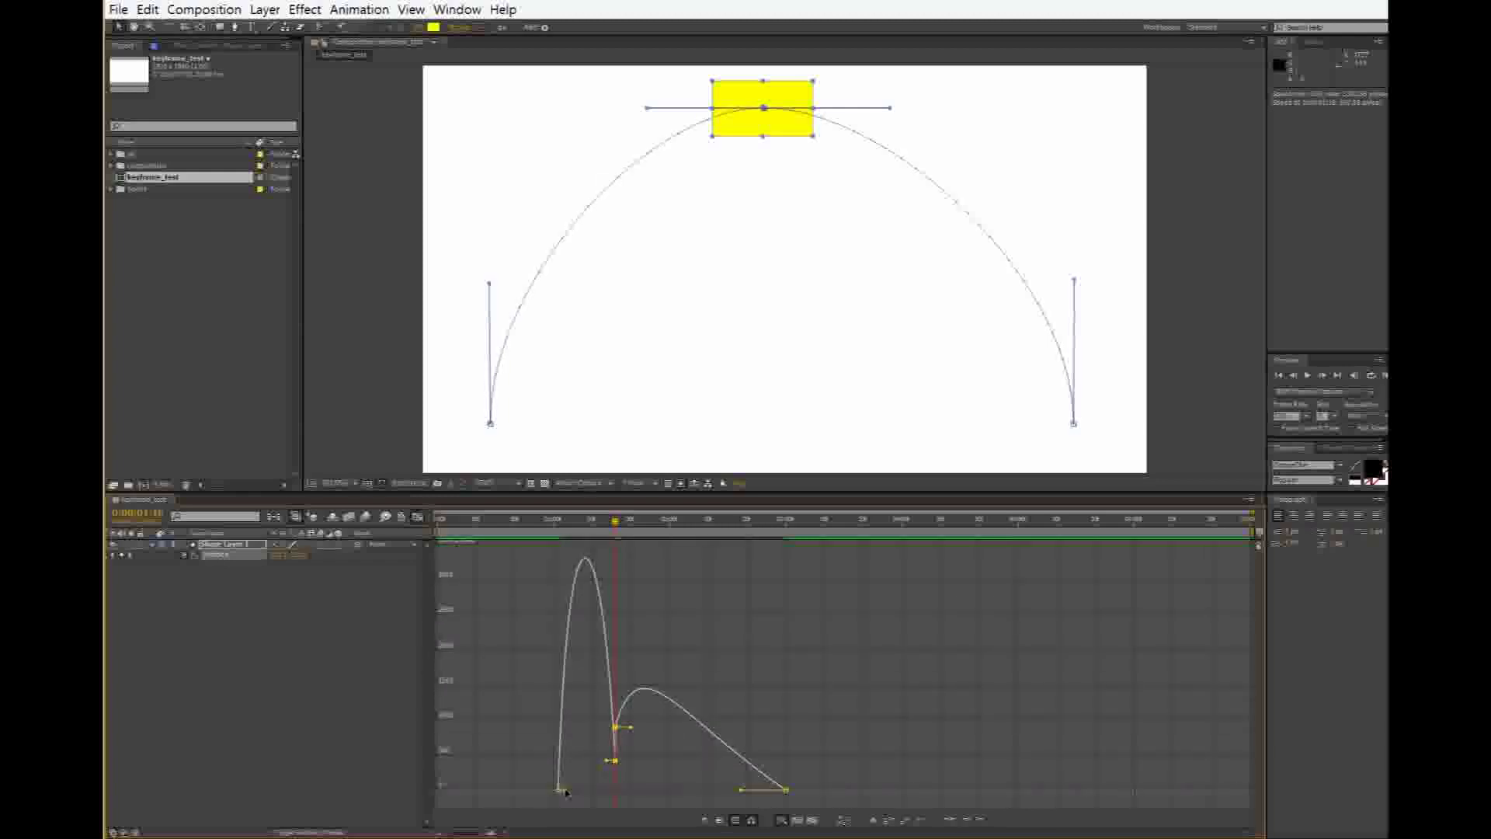
pyautogui.click(561, 790)
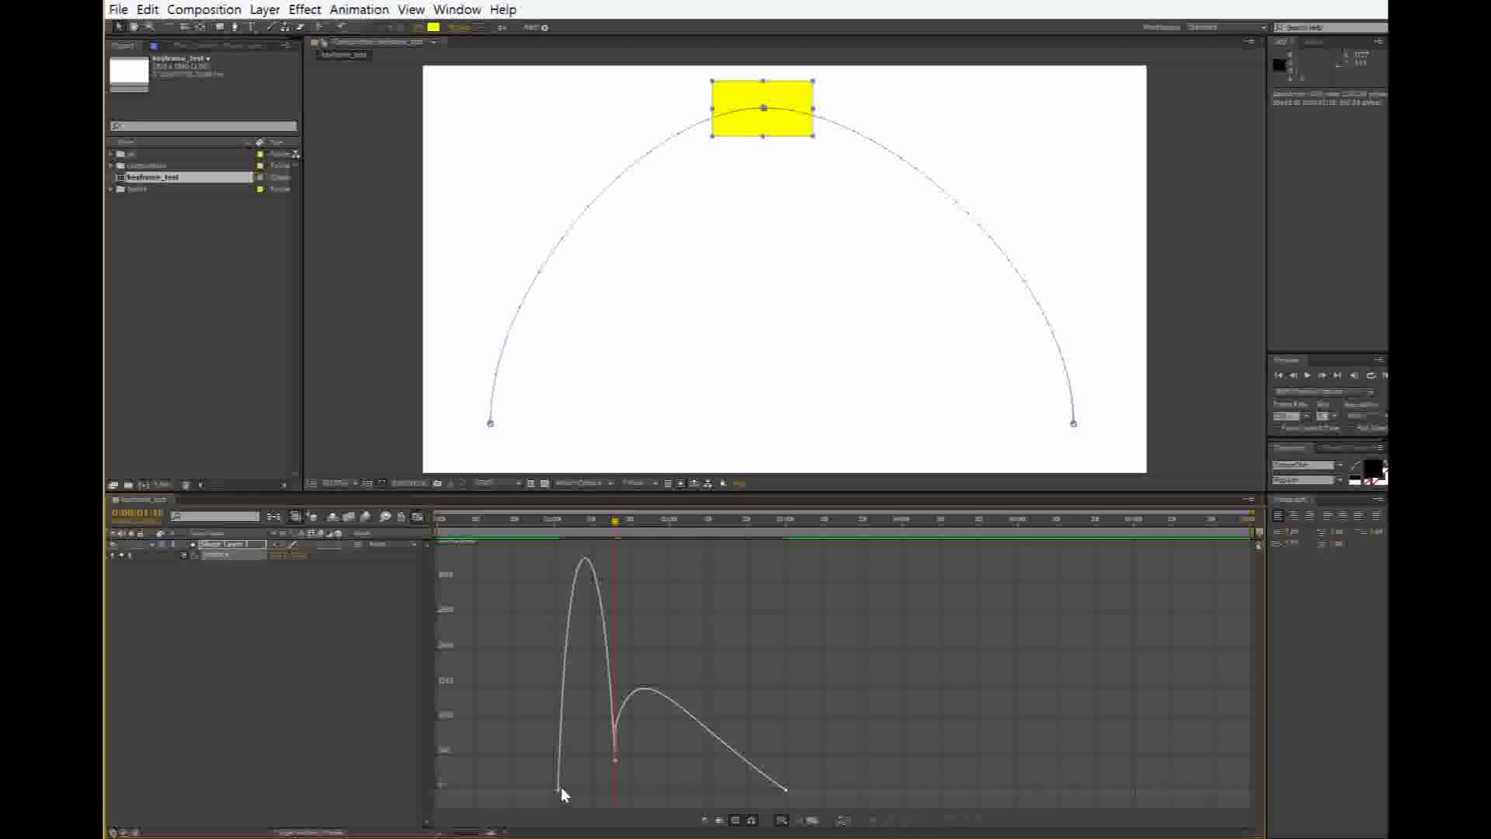
pyautogui.moveTo(561, 790); pyautogui.dragTo(634, 723)
pyautogui.click(615, 727)
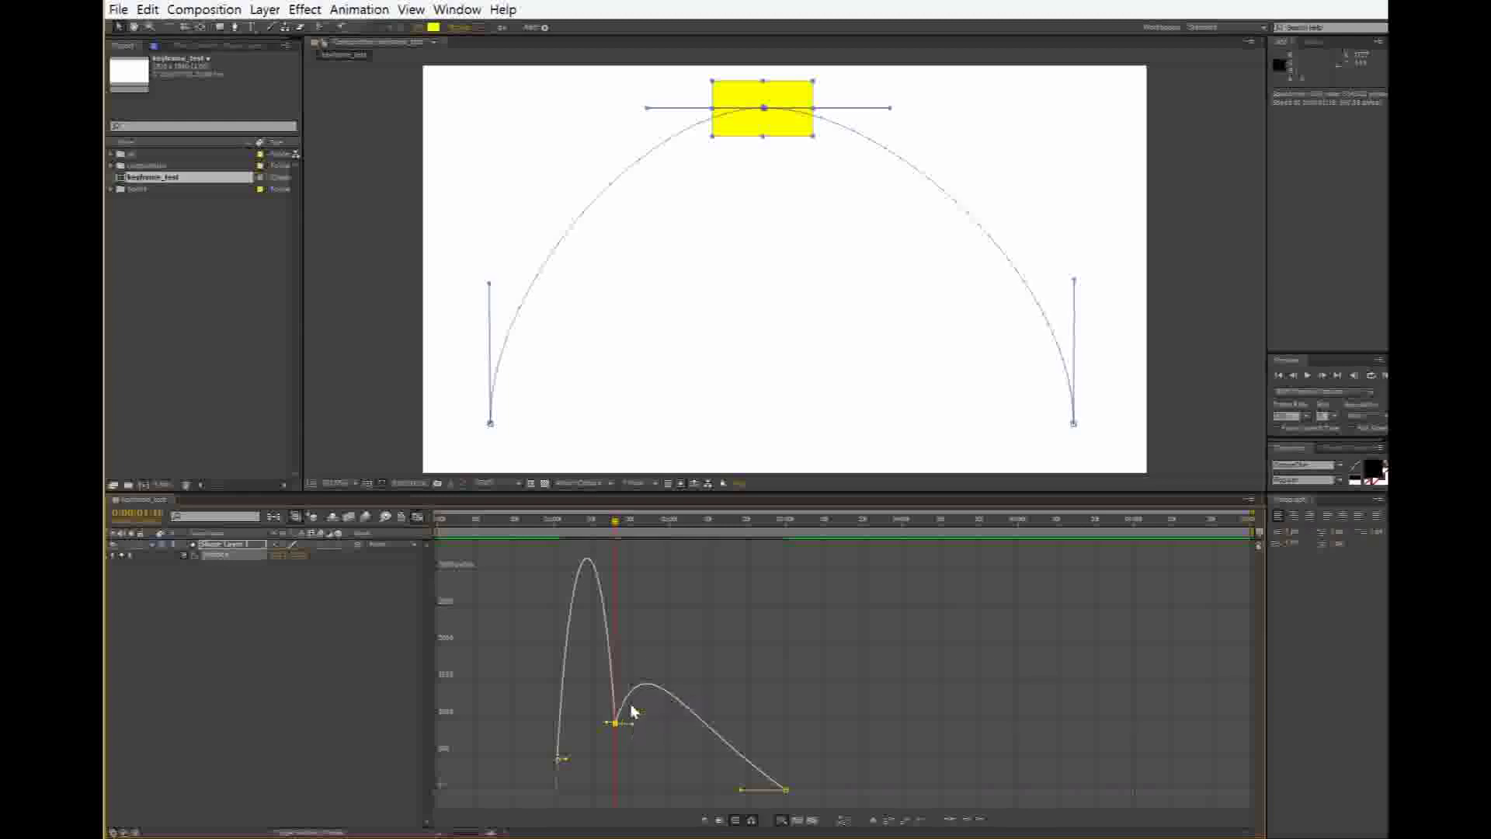
# Raise the last keyframe's speed and lower the middle keyframe so the second half accelerates toward the end, and preview the motion
pyautogui.moveTo(786, 789); pyautogui.dragTo(769, 709)
pyautogui.moveTo(616, 725); pyautogui.dragTo(619, 743)
pyautogui.moveTo(772, 706); pyautogui.dragTo(746, 673)
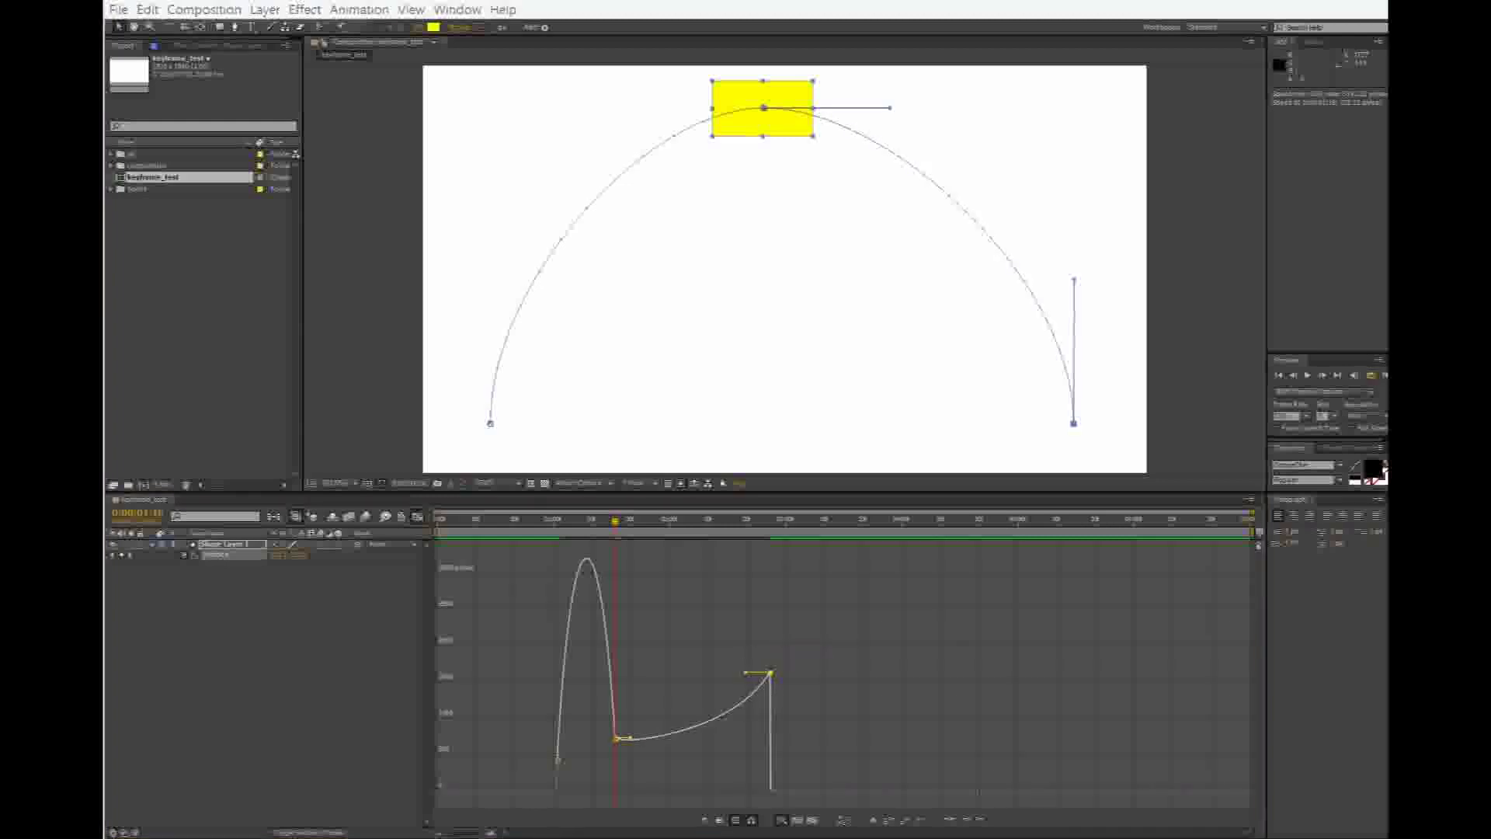
pyautogui.click(1373, 377)
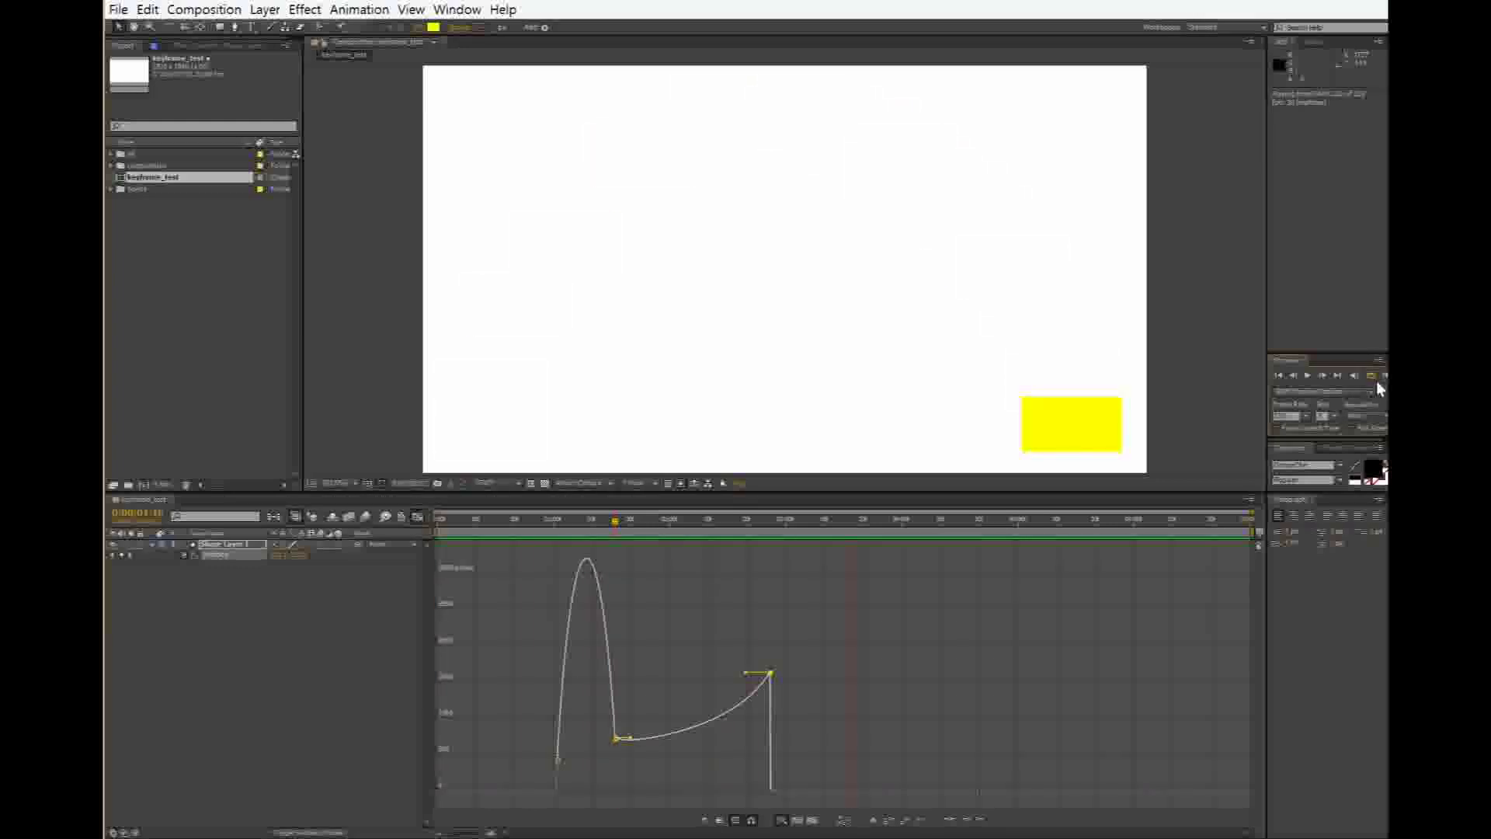
pyautogui.press('space')
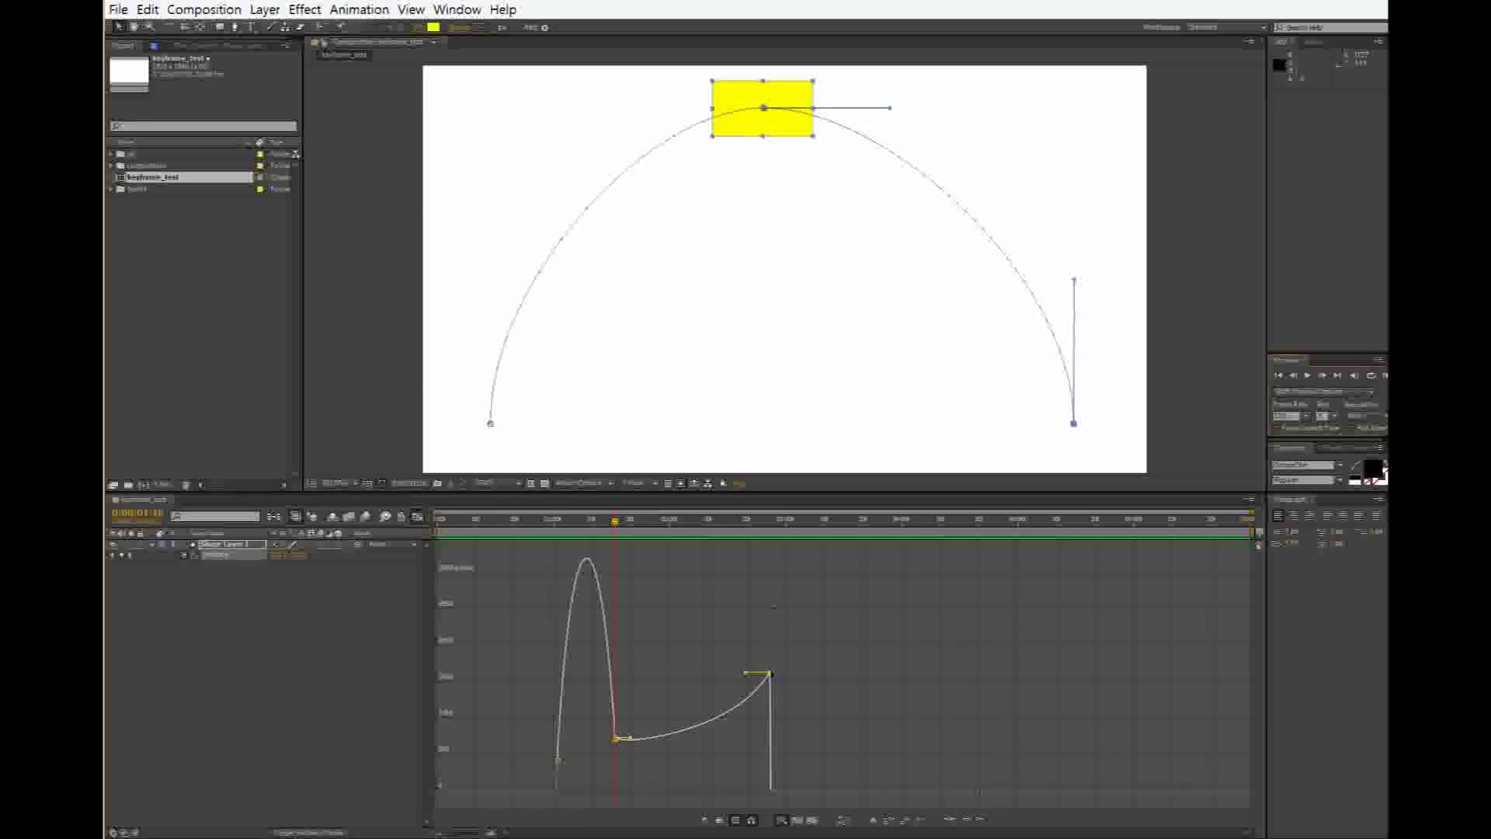
# Raise the last keyframe's speed much higher, lower the middle keyframe's outgoing speed to near zero, and preview the motion
pyautogui.moveTo(770, 672); pyautogui.dragTo(766, 584)
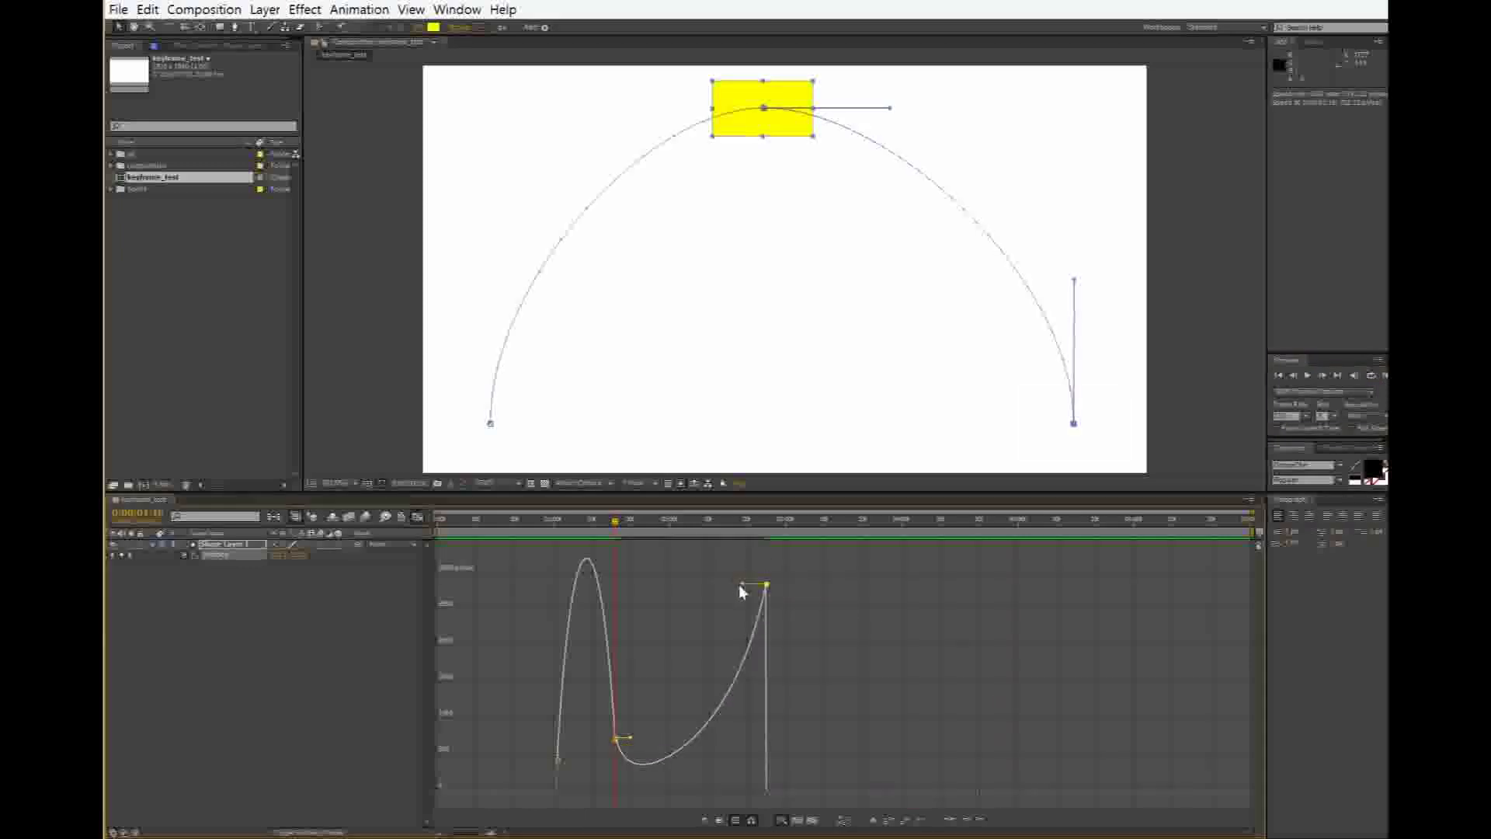
pyautogui.moveTo(631, 739); pyautogui.dragTo(647, 782)
pyautogui.keyDown('shift'); pyautogui.click(765, 588); pyautogui.keyUp('shift')
pyautogui.moveTo(766, 588); pyautogui.dragTo(757, 579)
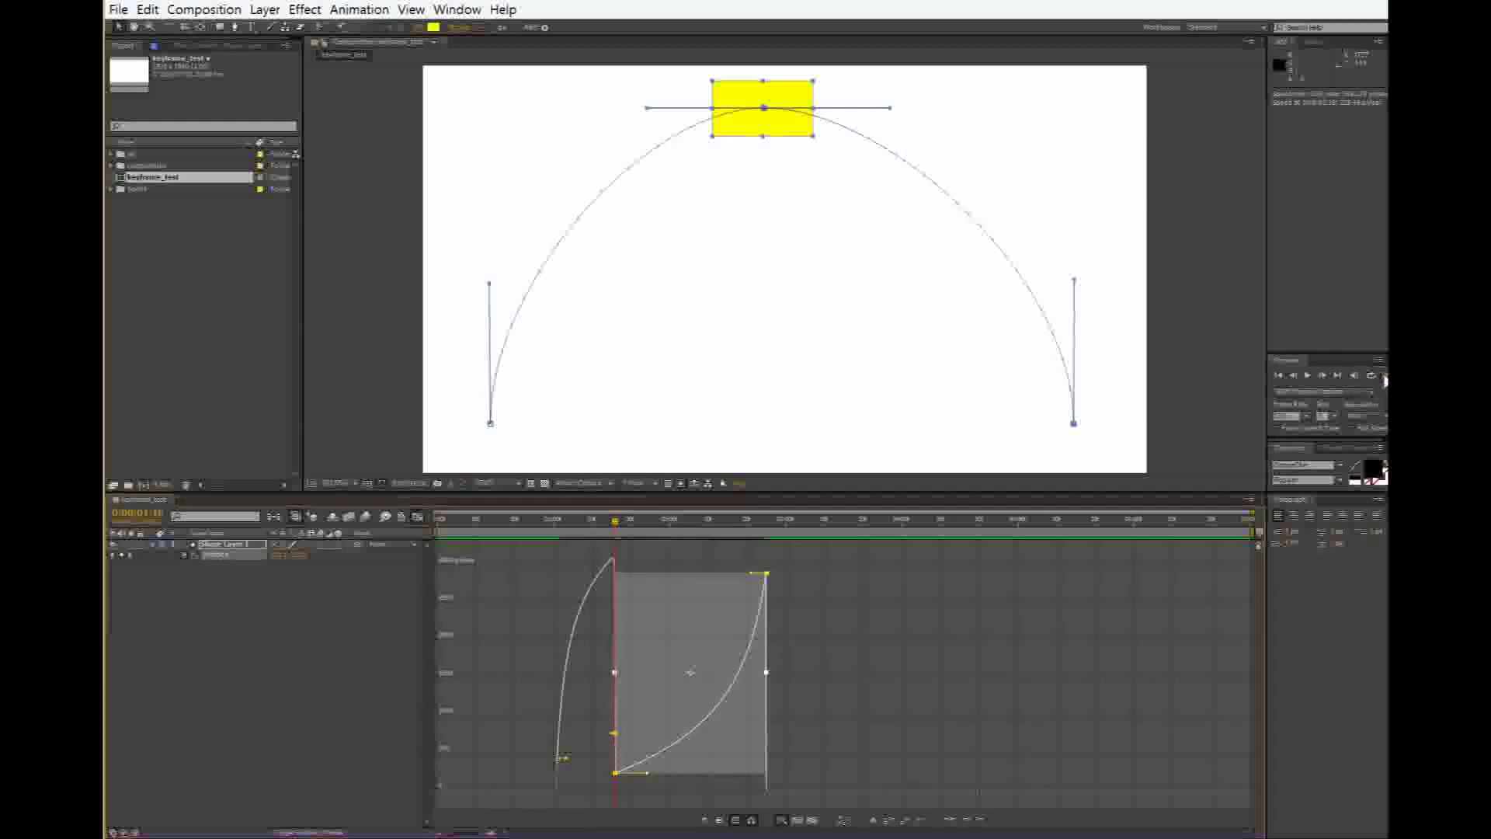
pyautogui.click(1385, 375)
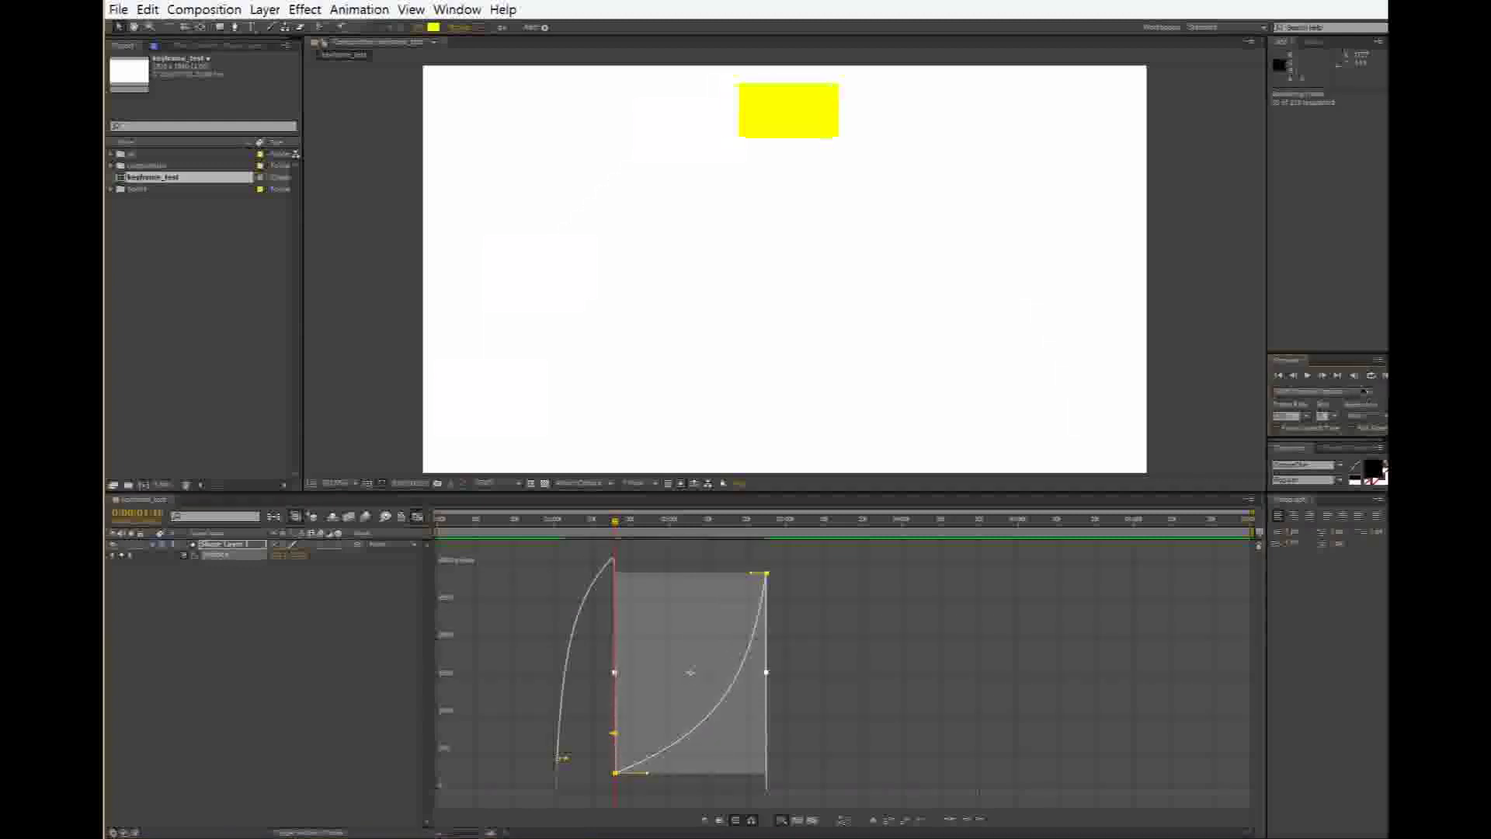
pyautogui.click(1365, 395)
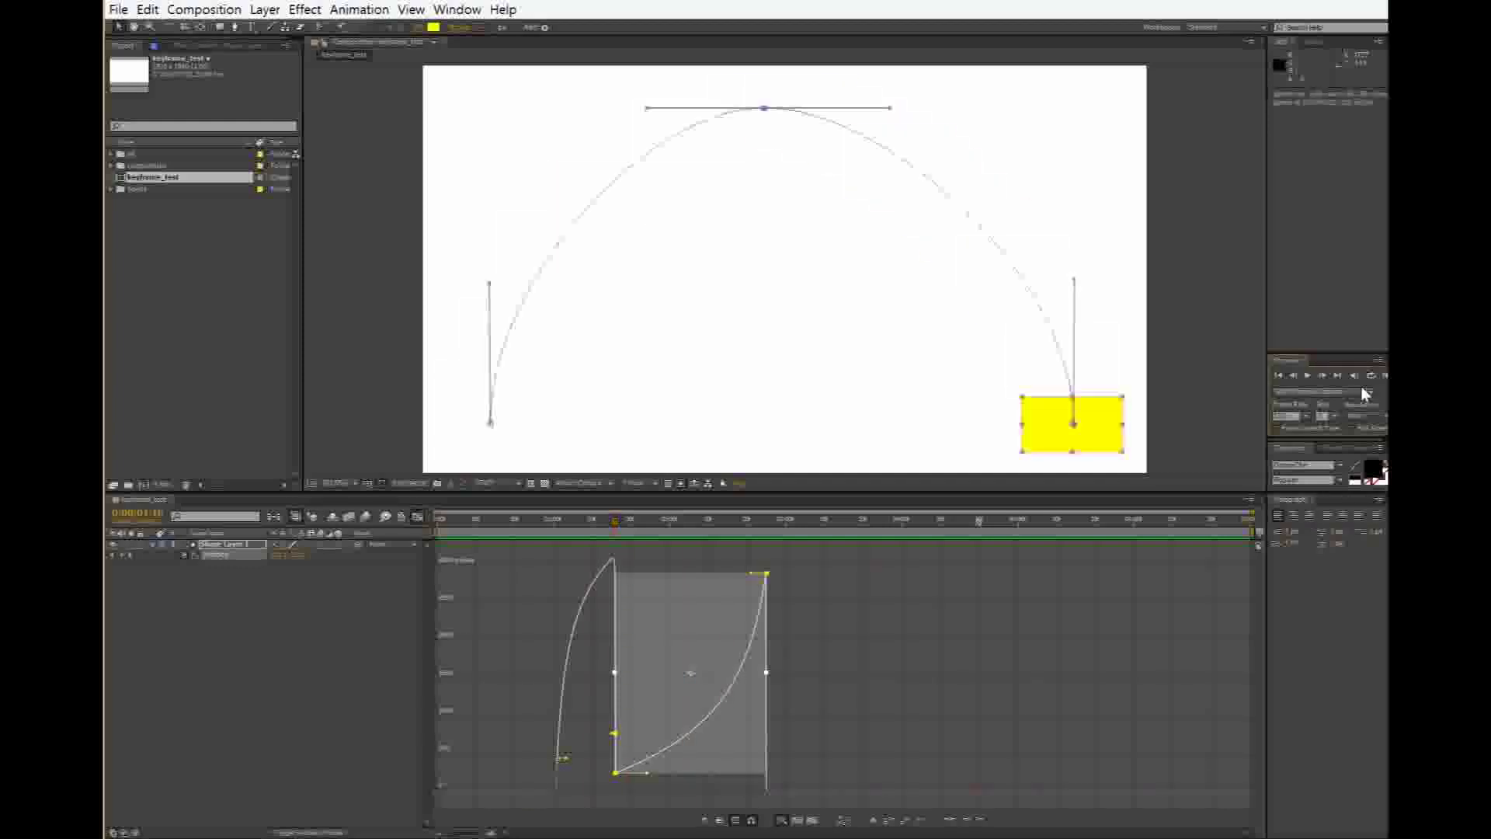
# Leave the Graph Editor, move the middle keyframe to about 1.6 seconds and the last to about 2.2 seconds, and preview the animation
pyautogui.click(417, 516)
pyautogui.moveTo(768, 561)
pyautogui.mouseDown()
pyautogui.moveTo(699, 573)
pyautogui.moveTo(776, 560)
pyautogui.moveTo(748, 568)
pyautogui.mouseUp()
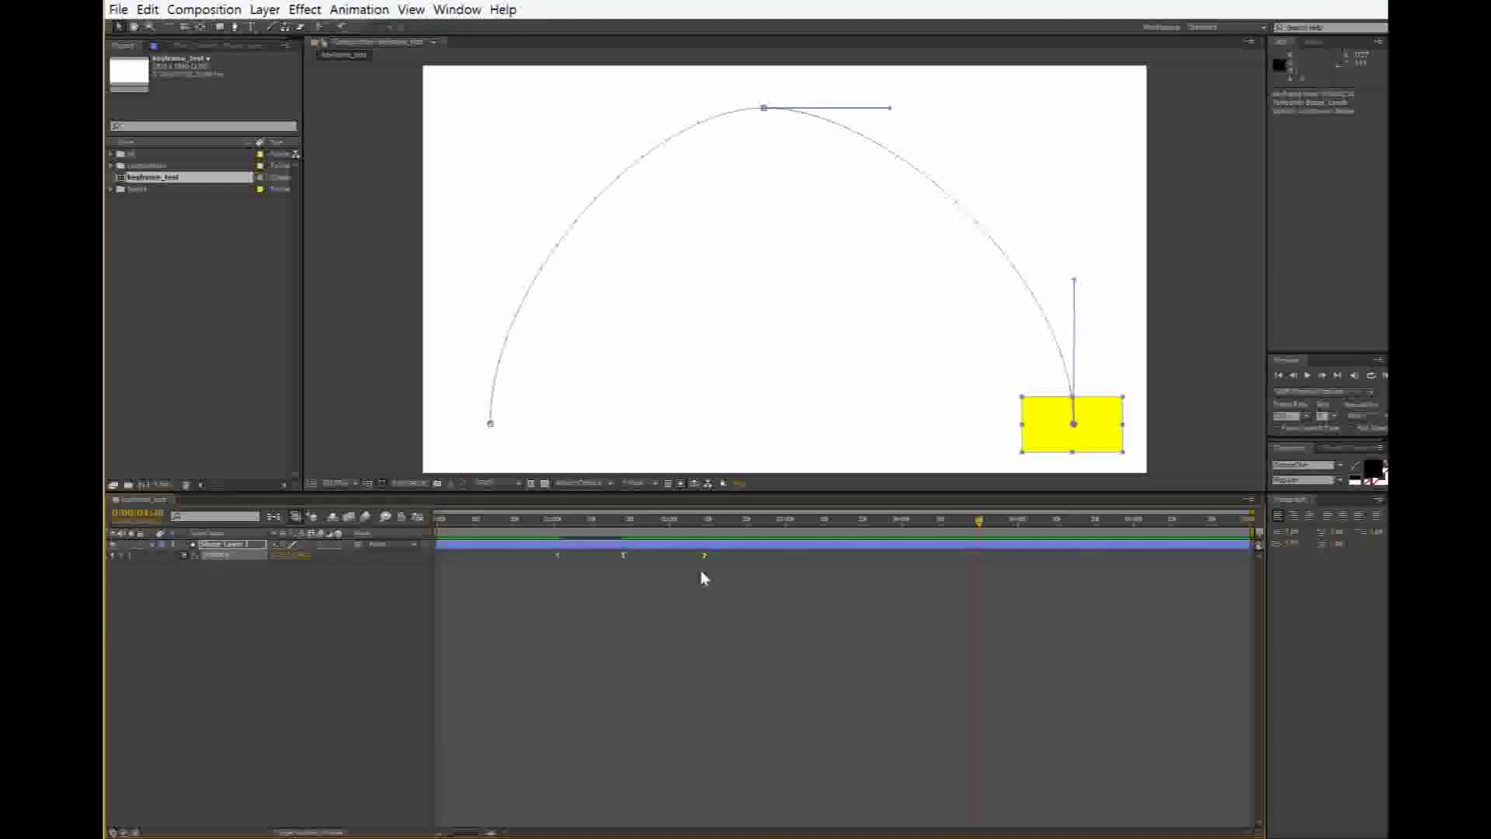
pyautogui.click(1384, 376)
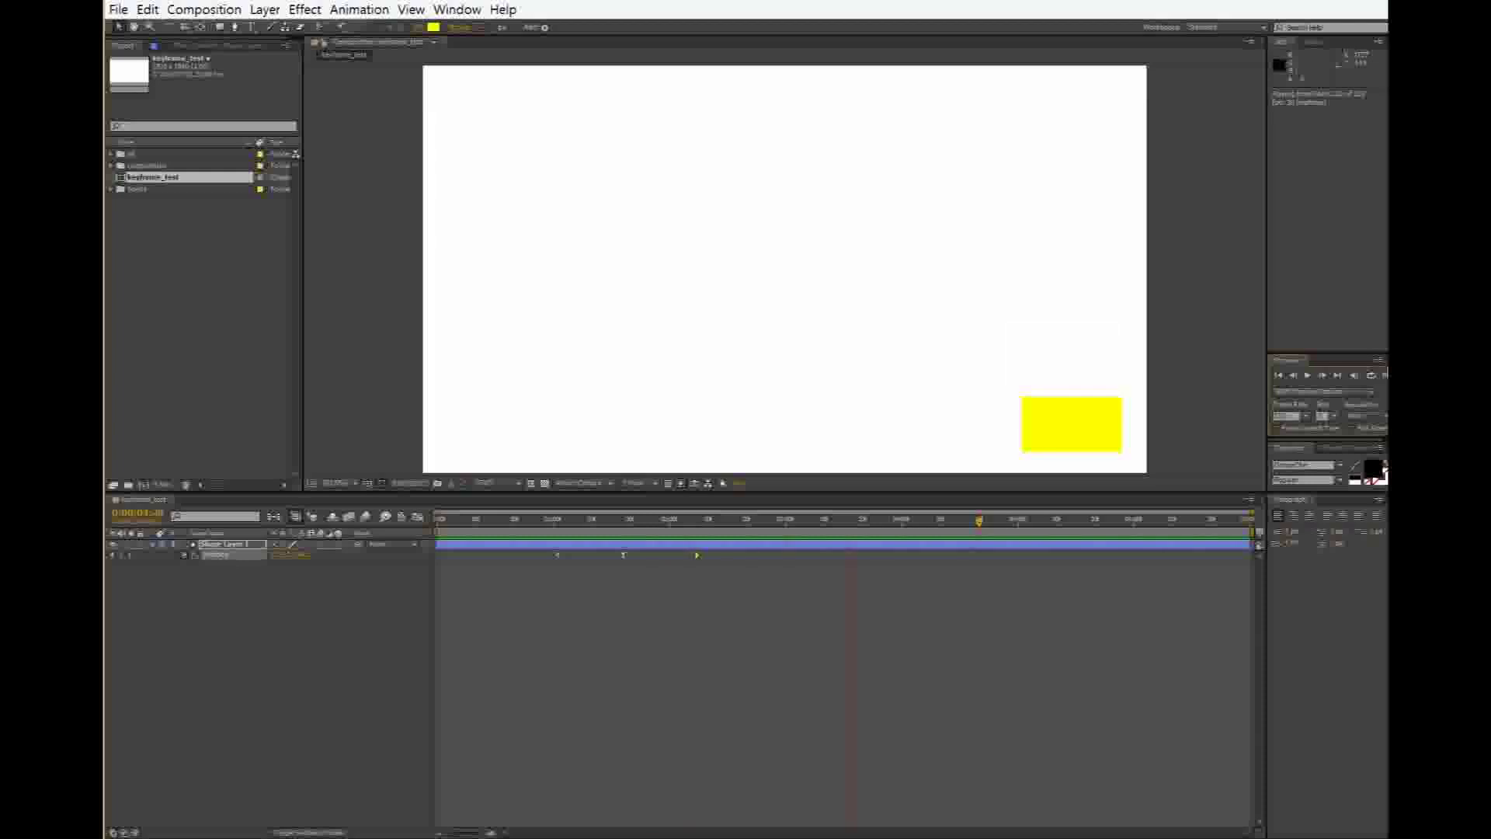
pyautogui.press('space')
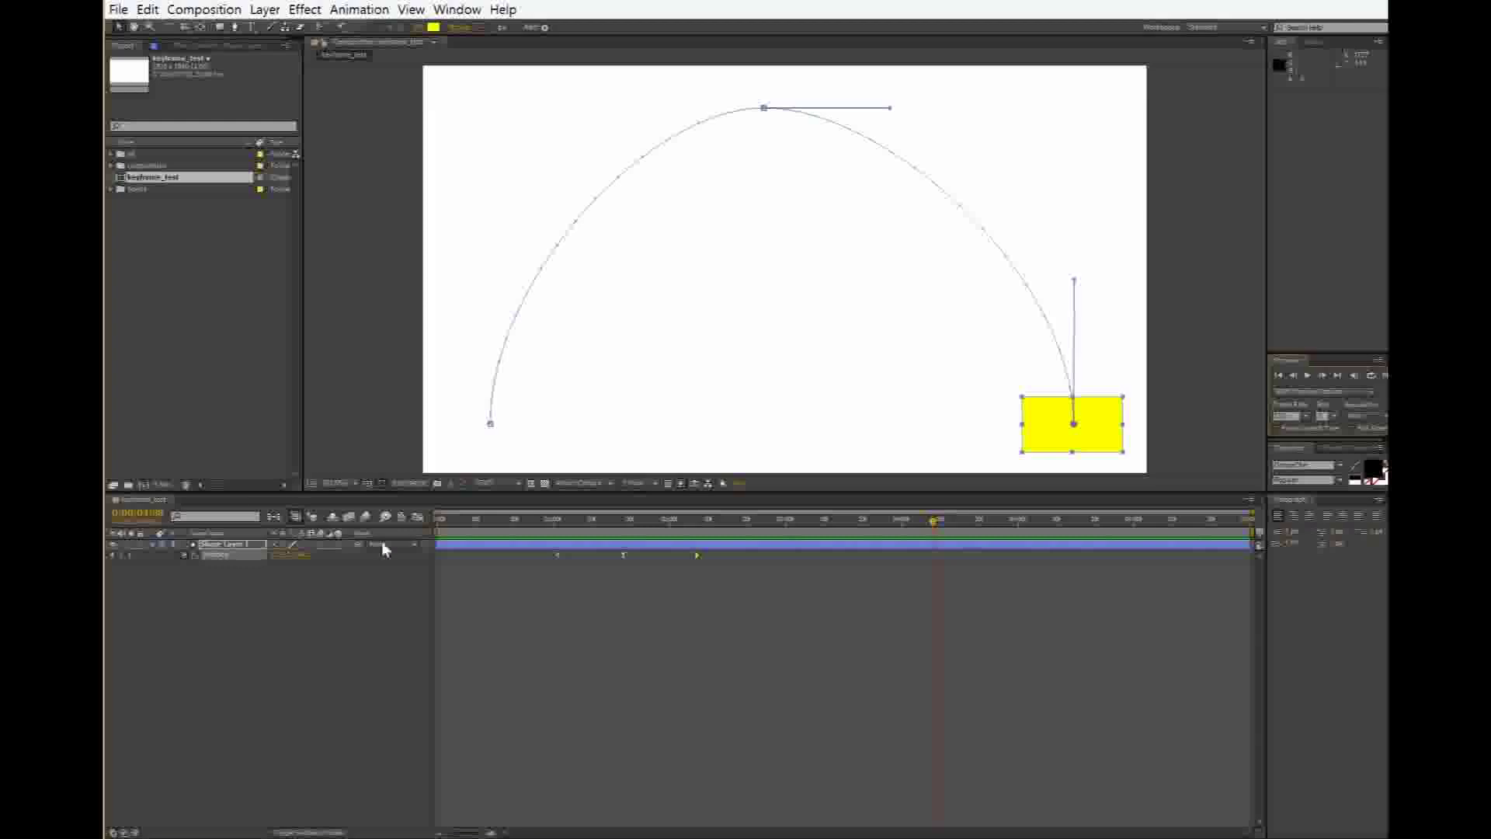
pyautogui.click(416, 517)
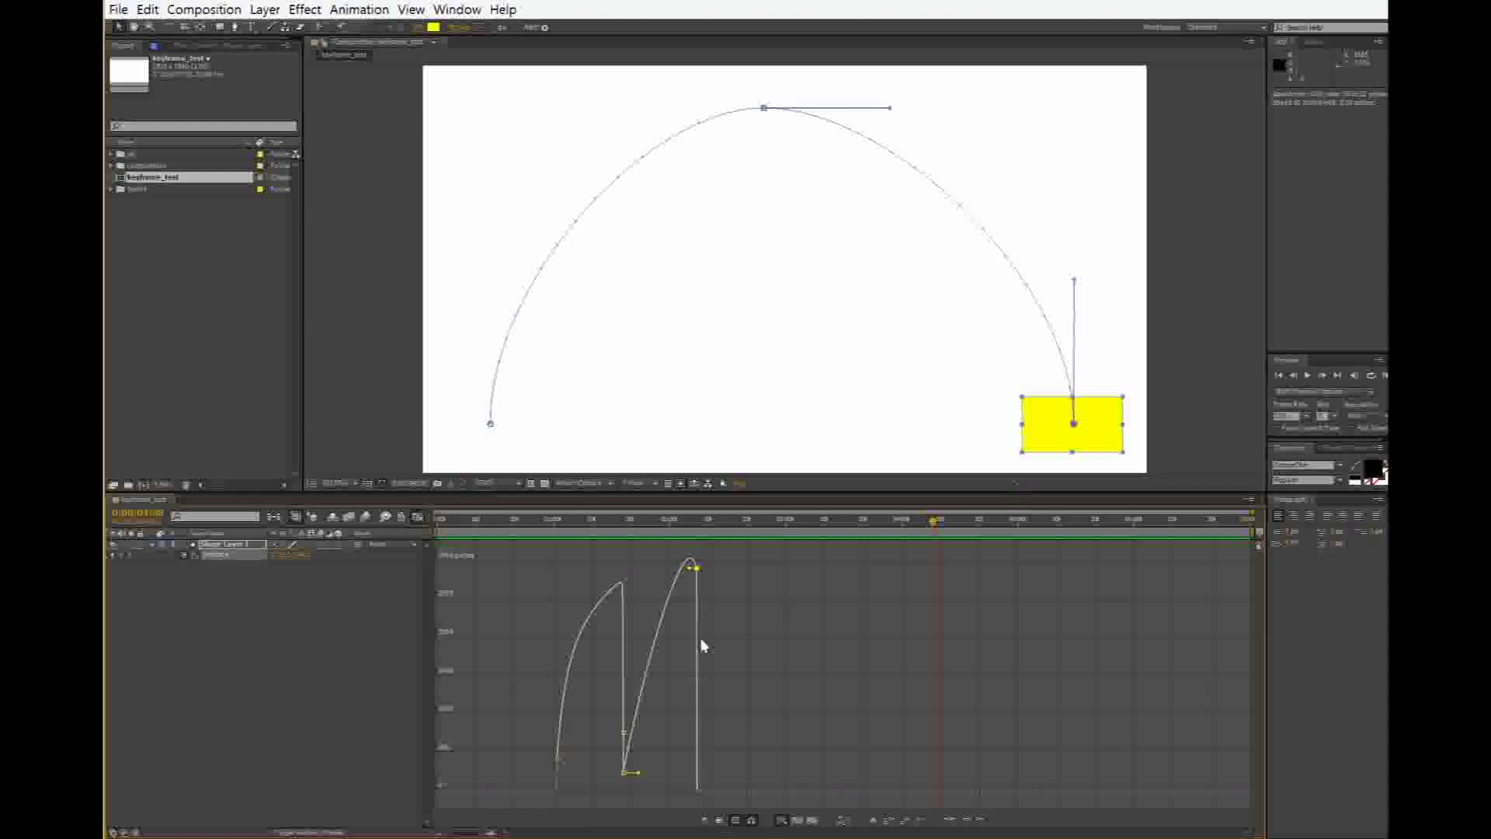
pyautogui.press('r')
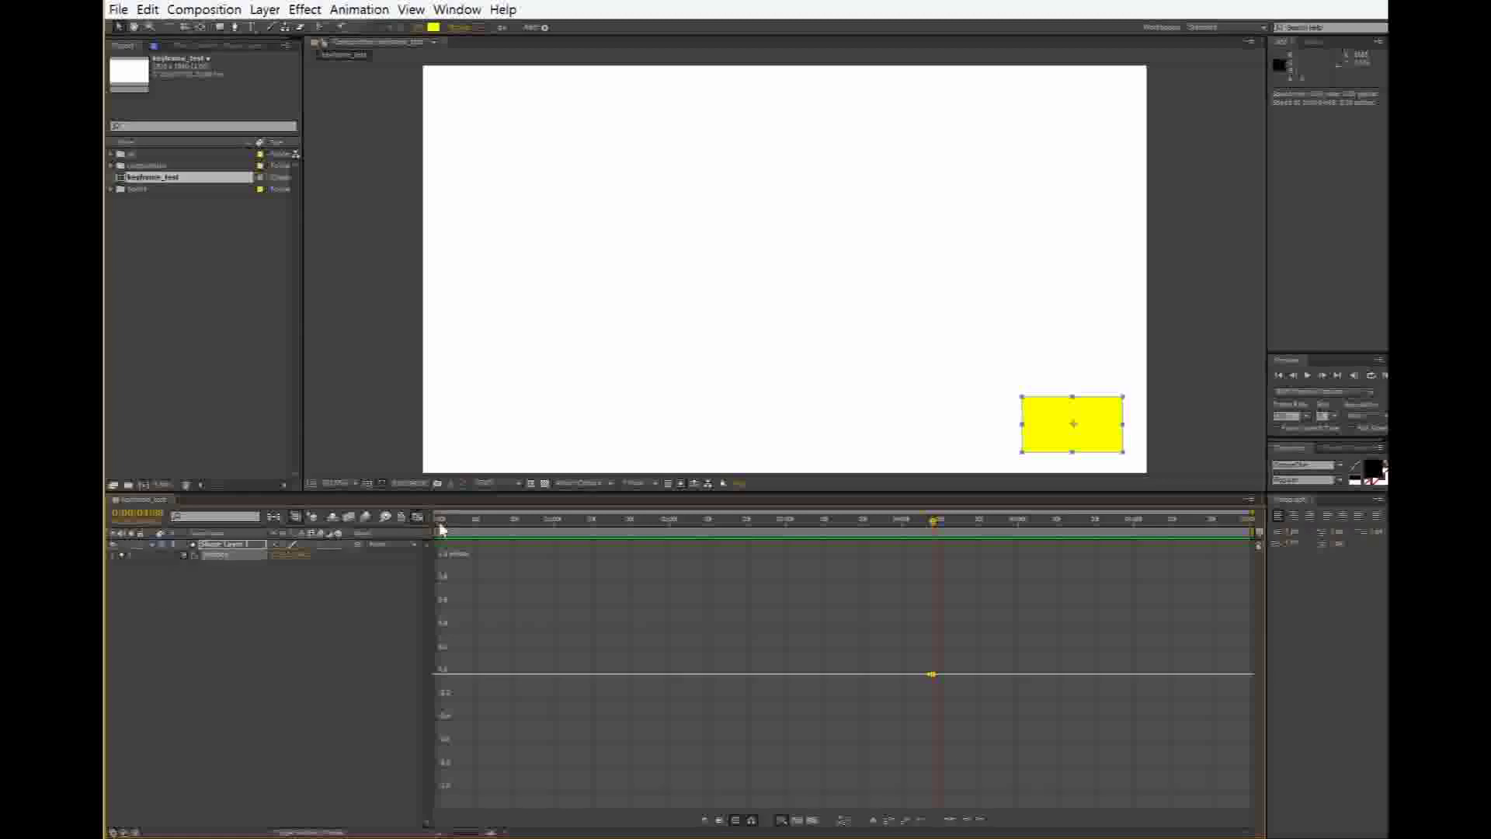
pyautogui.click(416, 517)
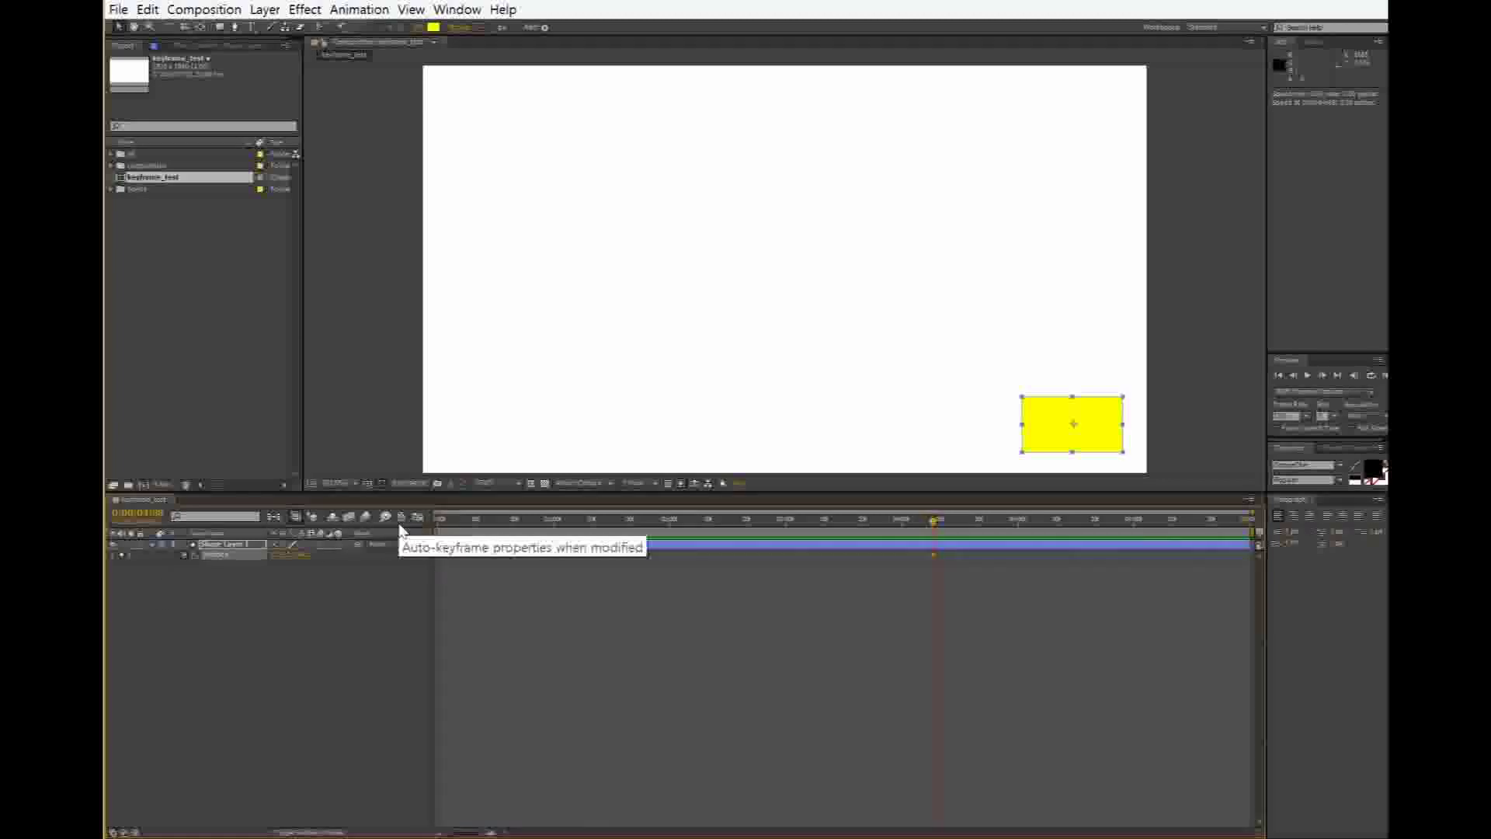
pyautogui.hotkey('shift', 'F3')
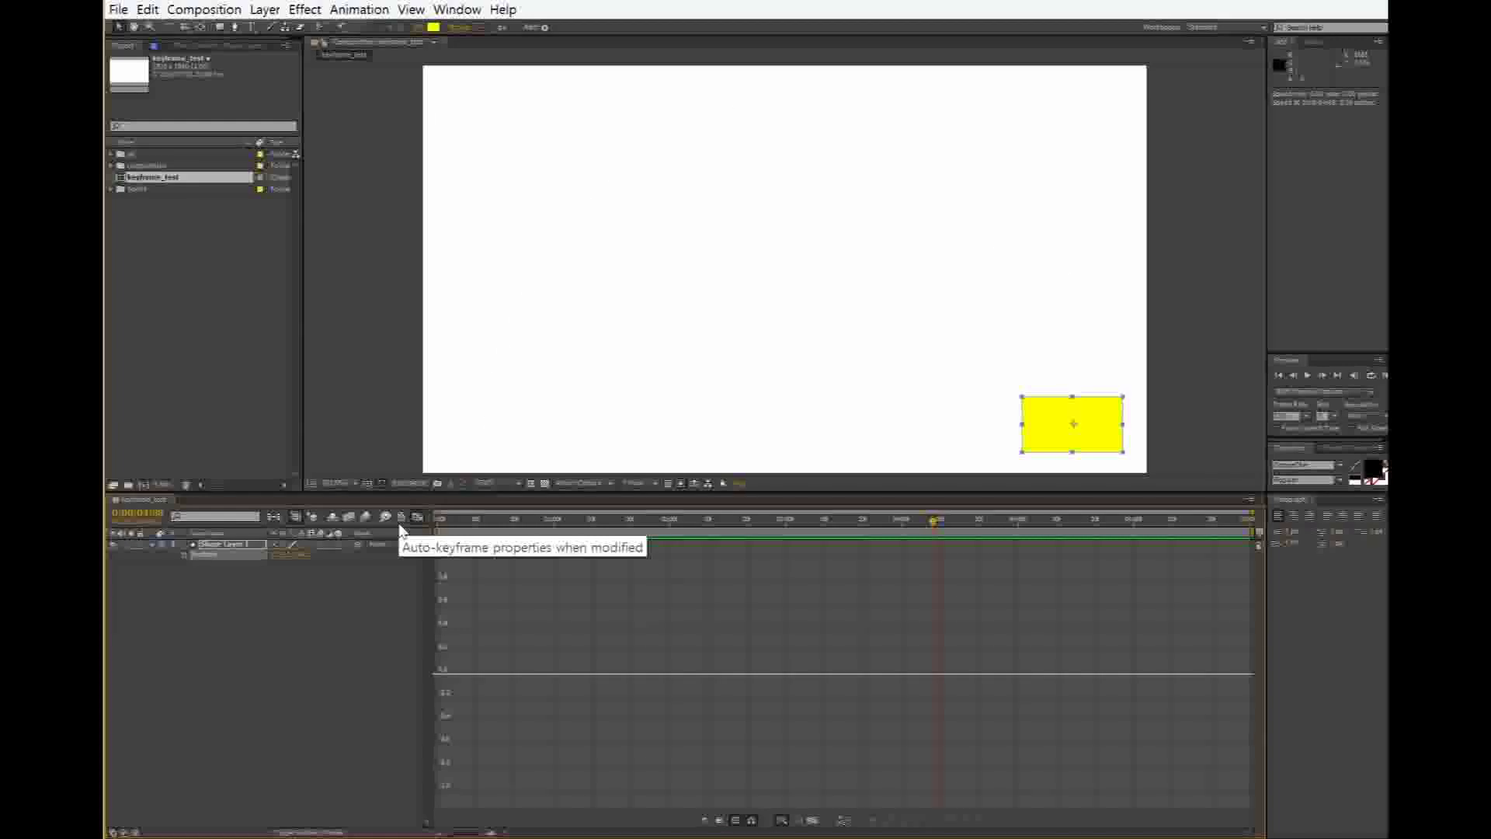
pyautogui.click(417, 517)
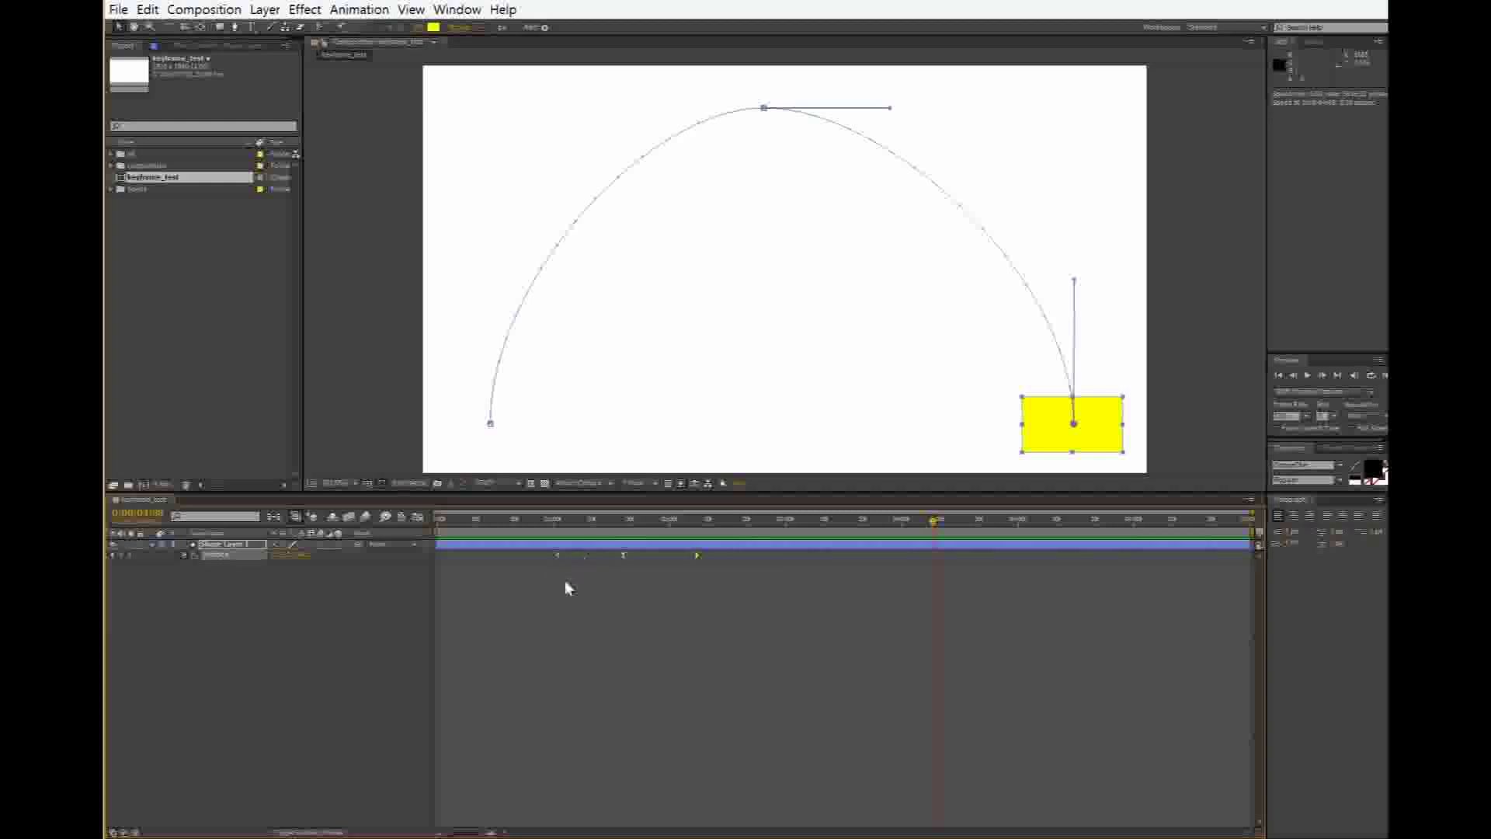
# Reset the temporal easing of all three Position keyframes by converting them to linear interpolation
pyautogui.click(557, 555)
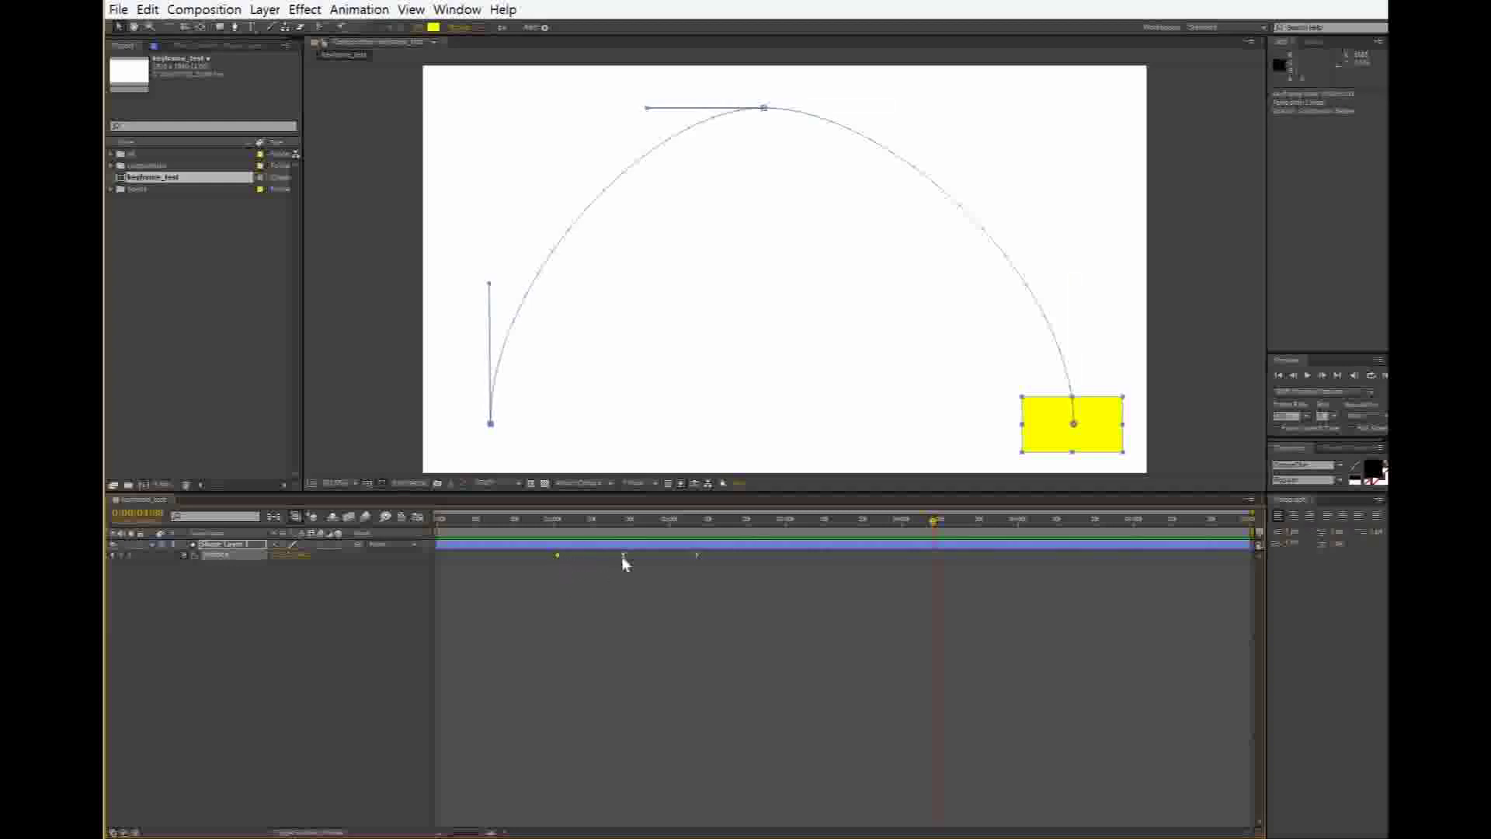
pyautogui.click(623, 556)
pyautogui.click(698, 556)
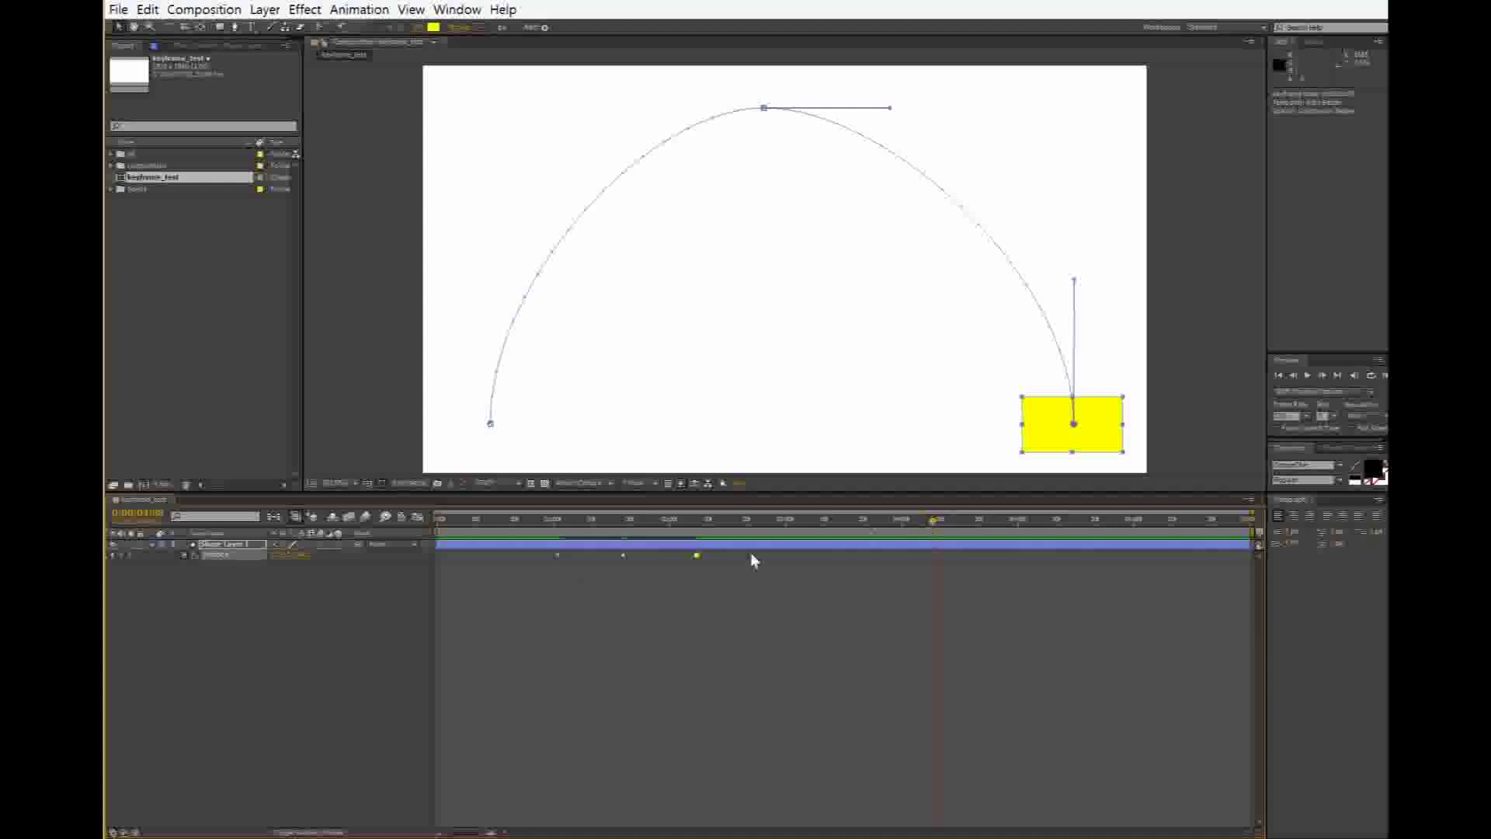
pyautogui.keyDown('ctrl'); pyautogui.click(696, 556); pyautogui.keyUp('ctrl')
# Scrub through the motion around the middle Position keyframe and set that keyframe to Rove Across Time
pyautogui.moveTo(672, 519); pyautogui.dragTo(626, 545)
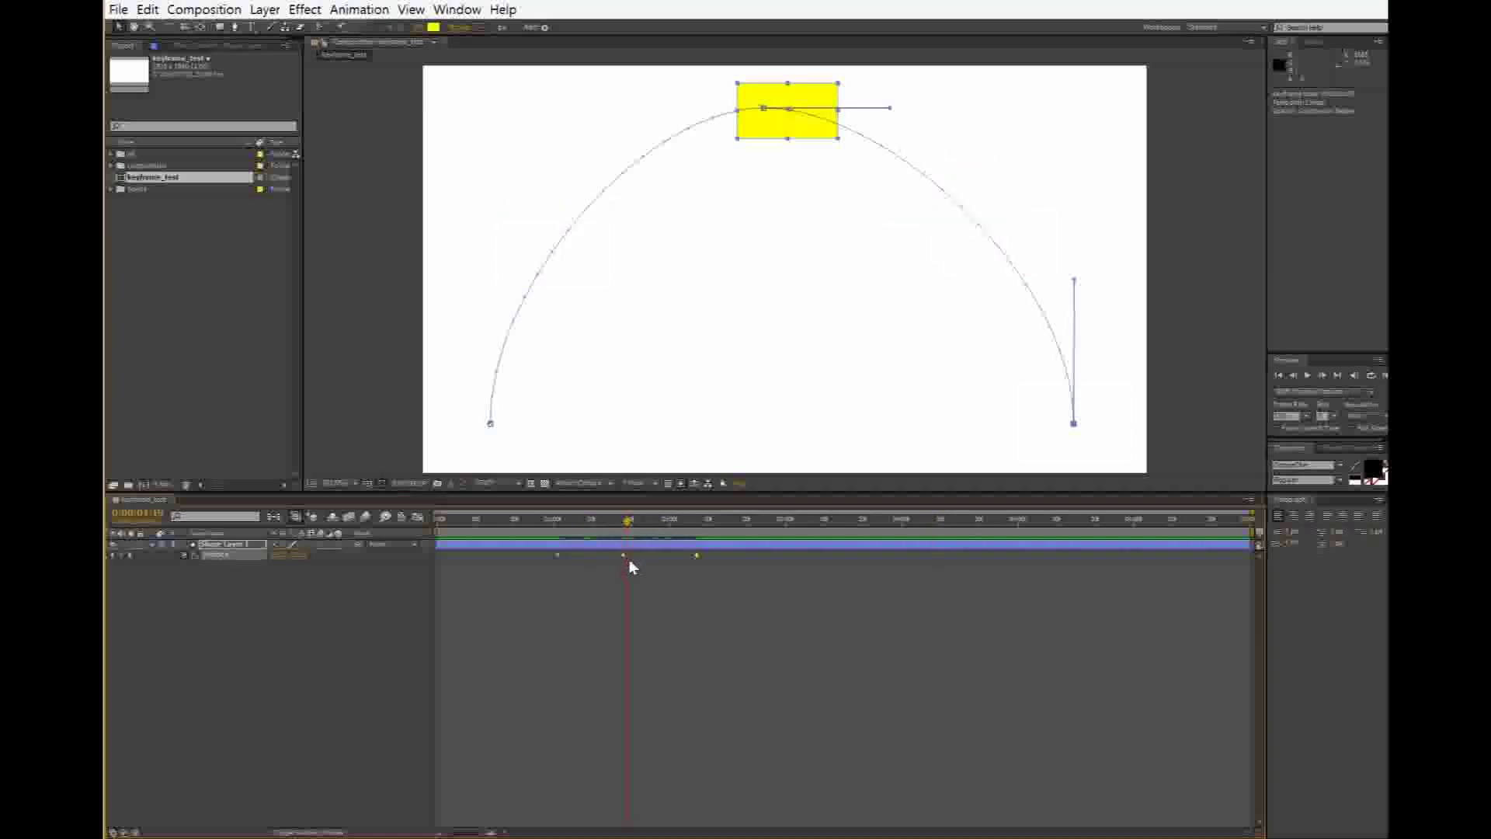
pyautogui.click(606, 537)
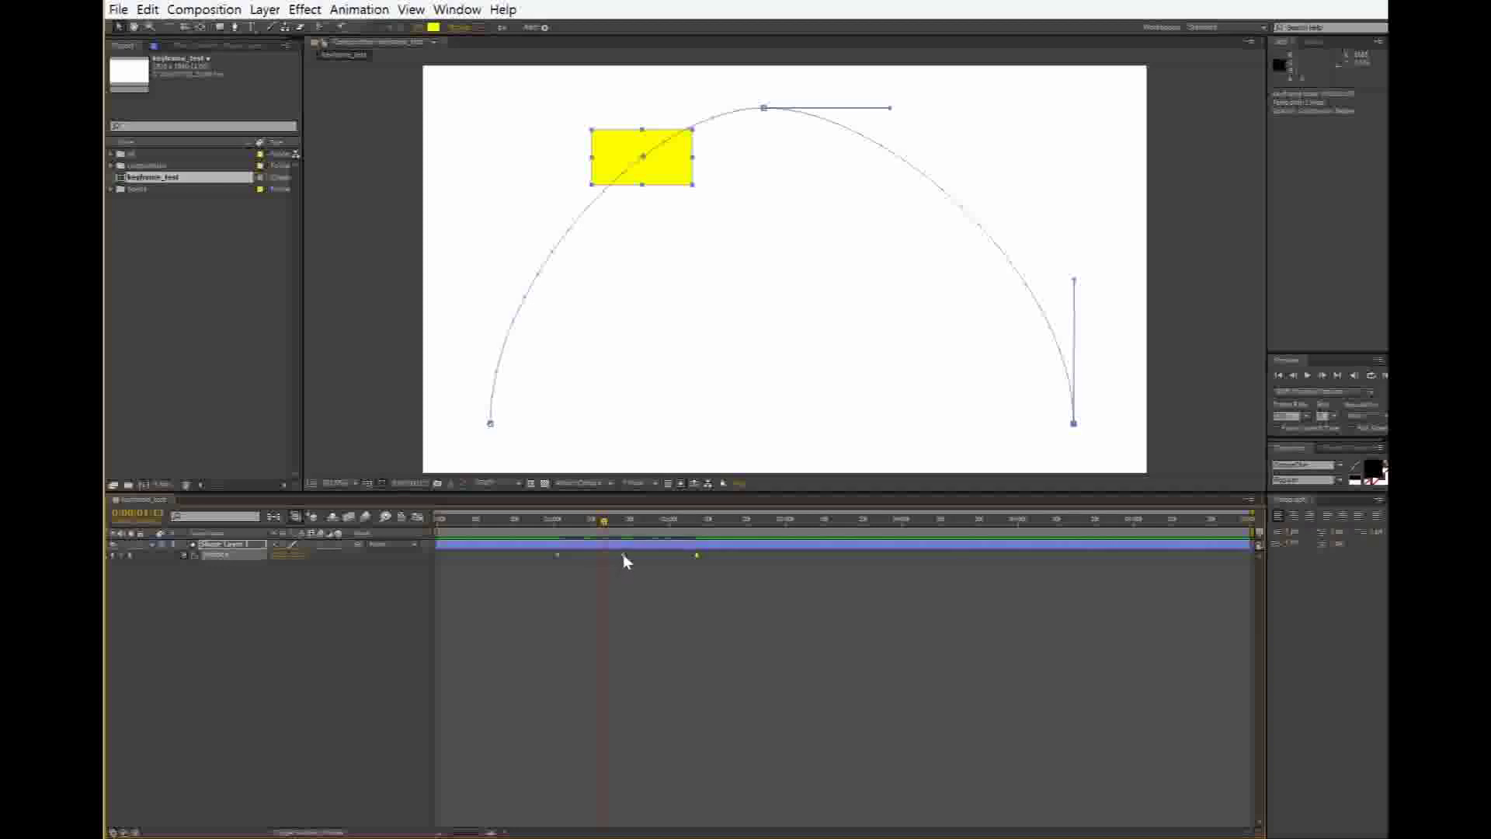
pyautogui.rightClick(624, 555)
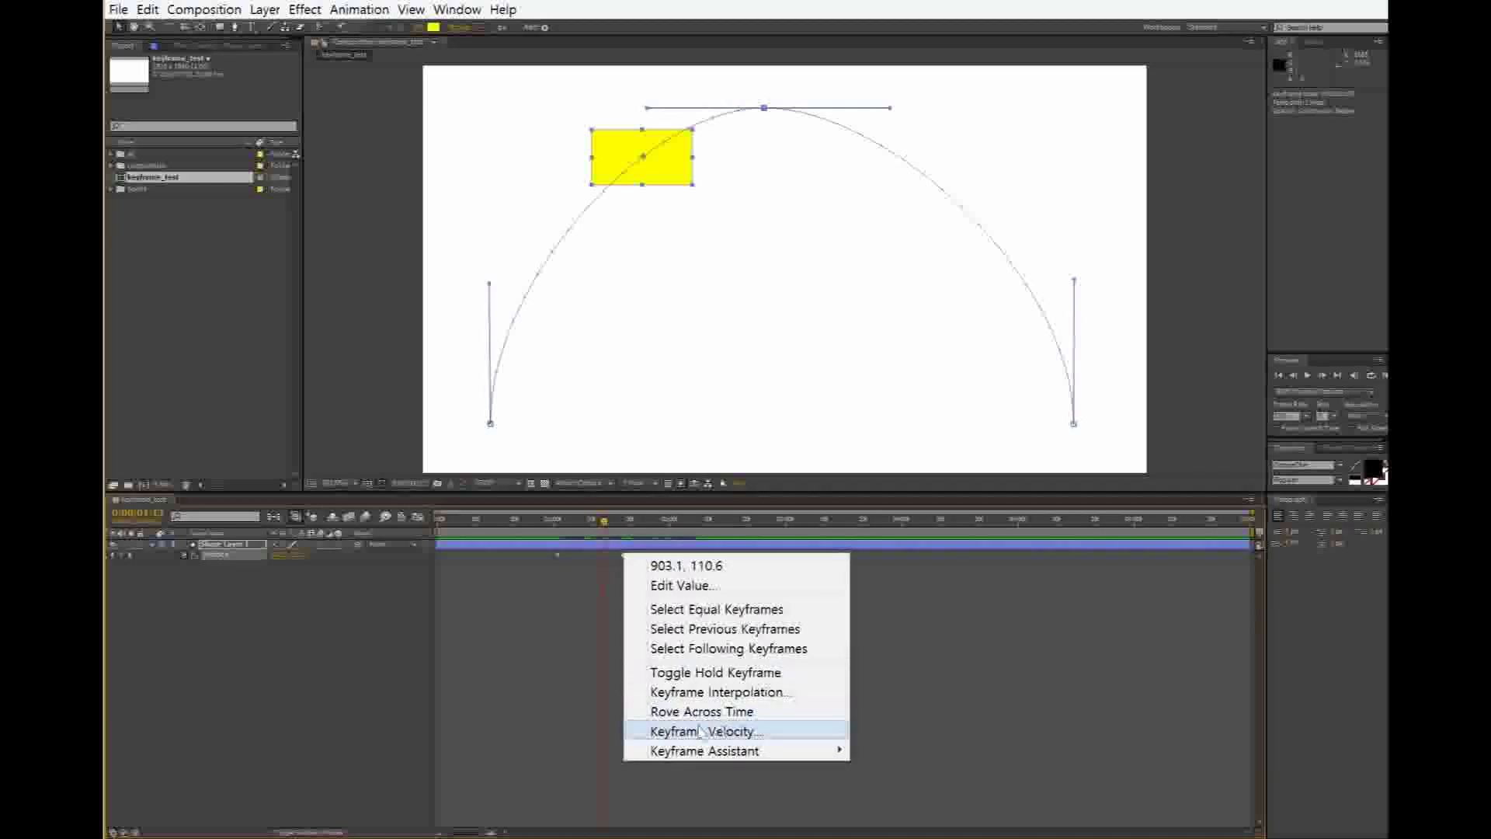
pyautogui.click(730, 713)
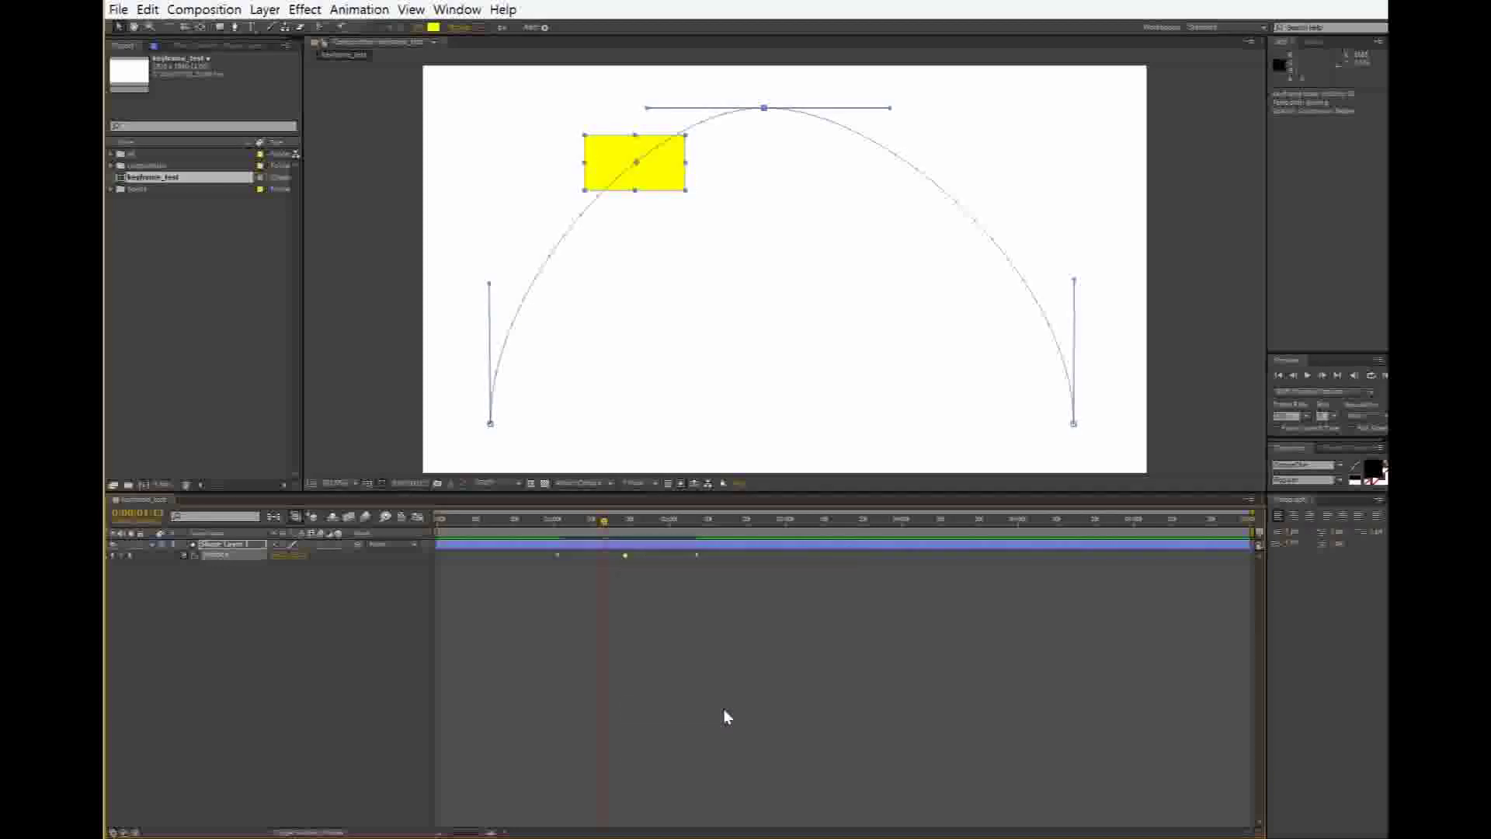
# Move the last Position keyframe to about 2.4 seconds and the middle keyframe to about 2 seconds
pyautogui.click(557, 555)
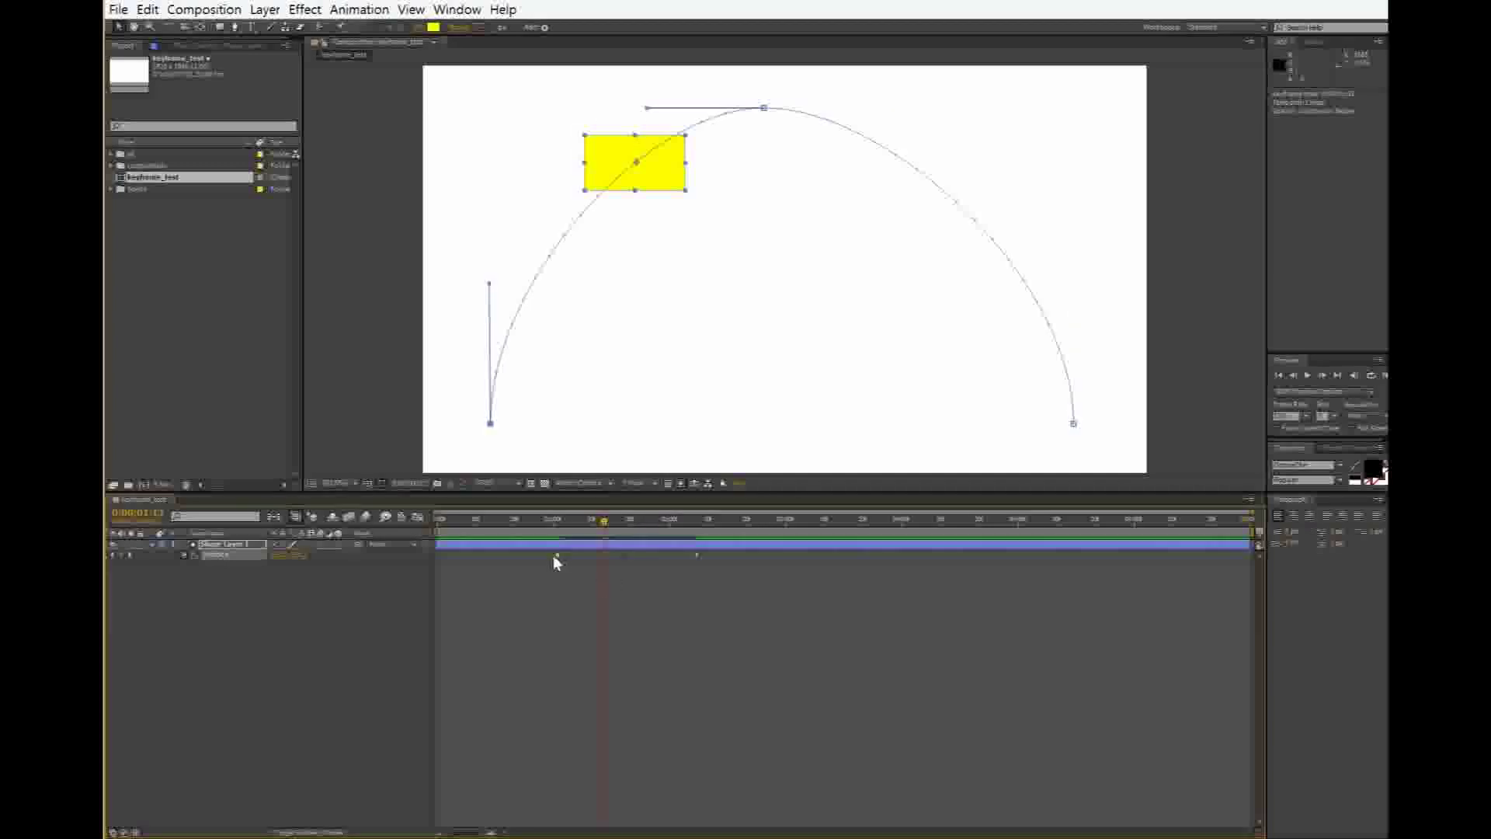
pyautogui.moveTo(696, 554); pyautogui.dragTo(710, 551)
pyautogui.moveTo(605, 535); pyautogui.dragTo(672, 556)
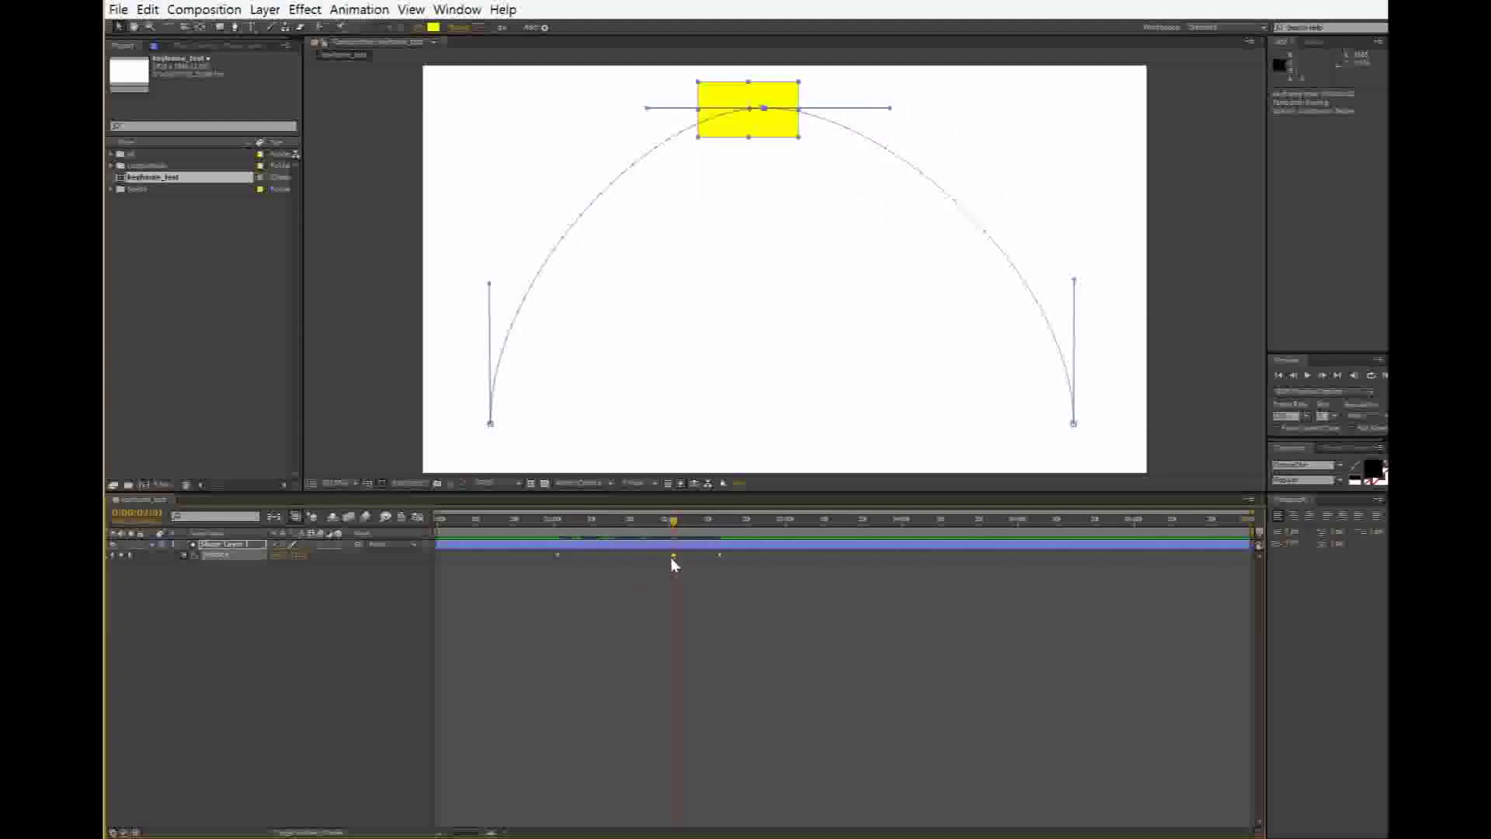
pyautogui.click(671, 567)
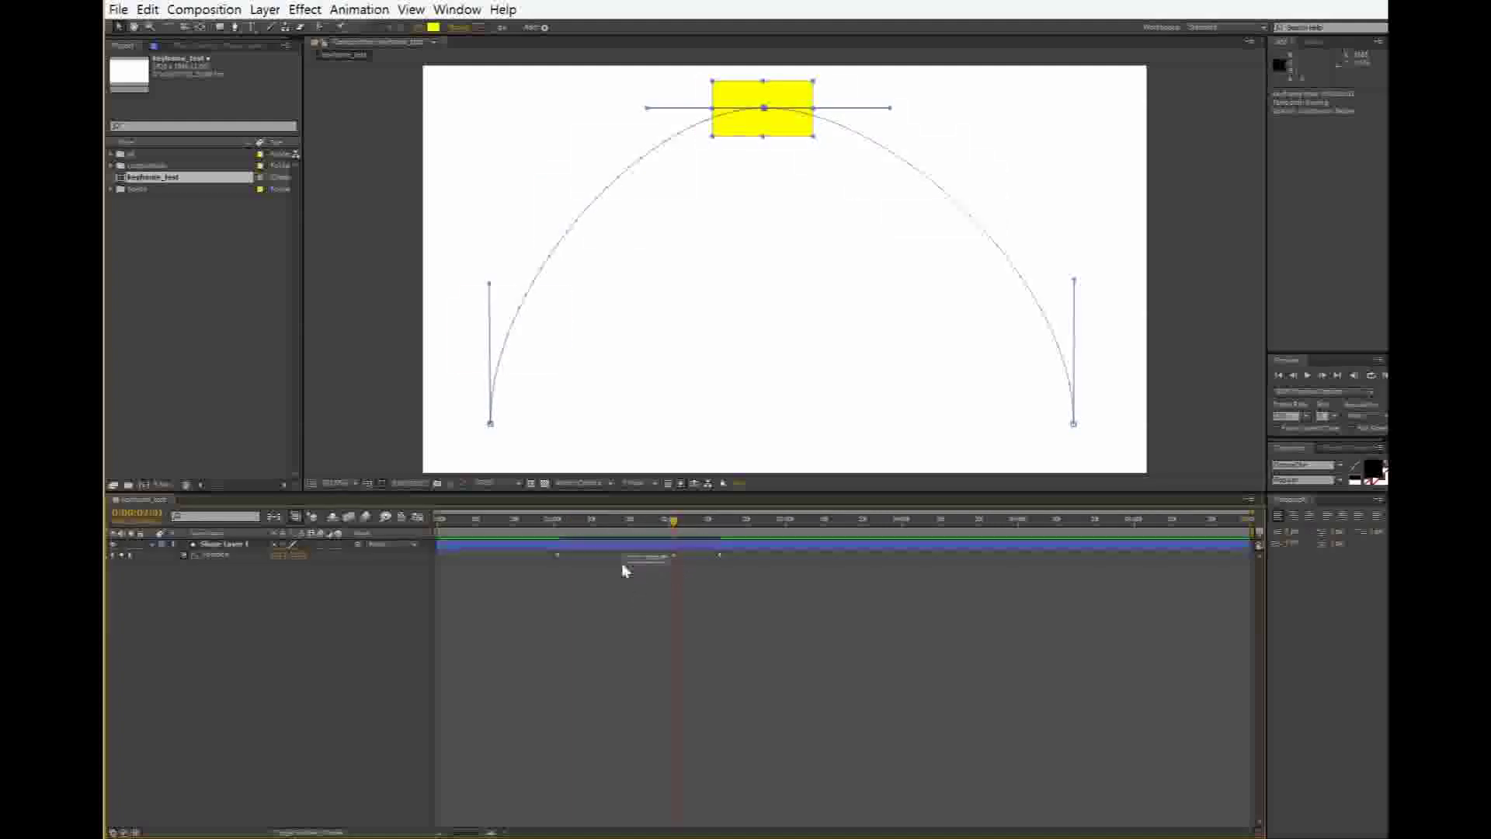
# Turn Rove Across Time on again for the middle Position keyframe and check that the option is enabled
pyautogui.rightClick(673, 556)
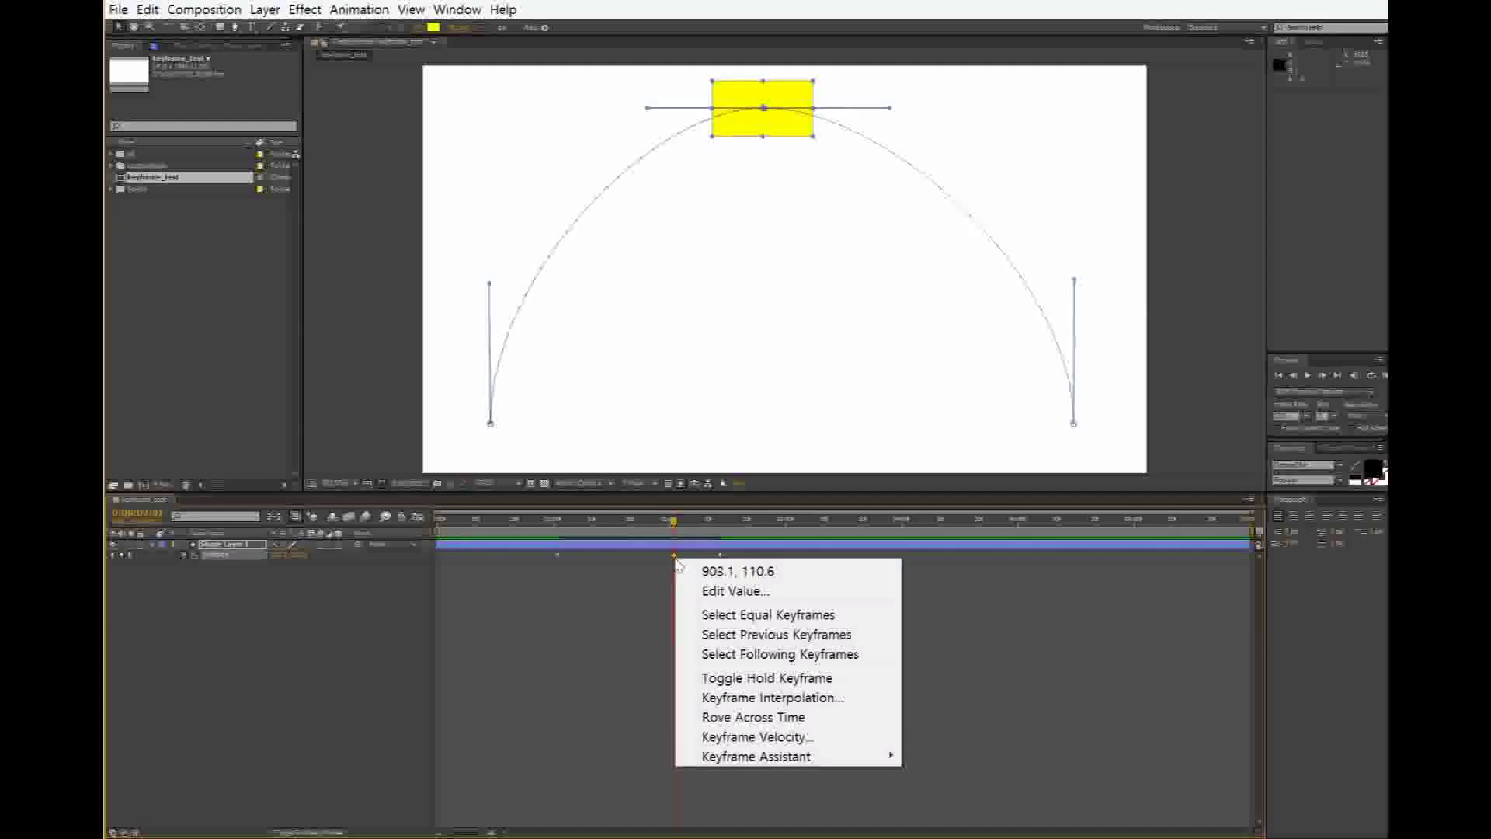
pyautogui.click(740, 711)
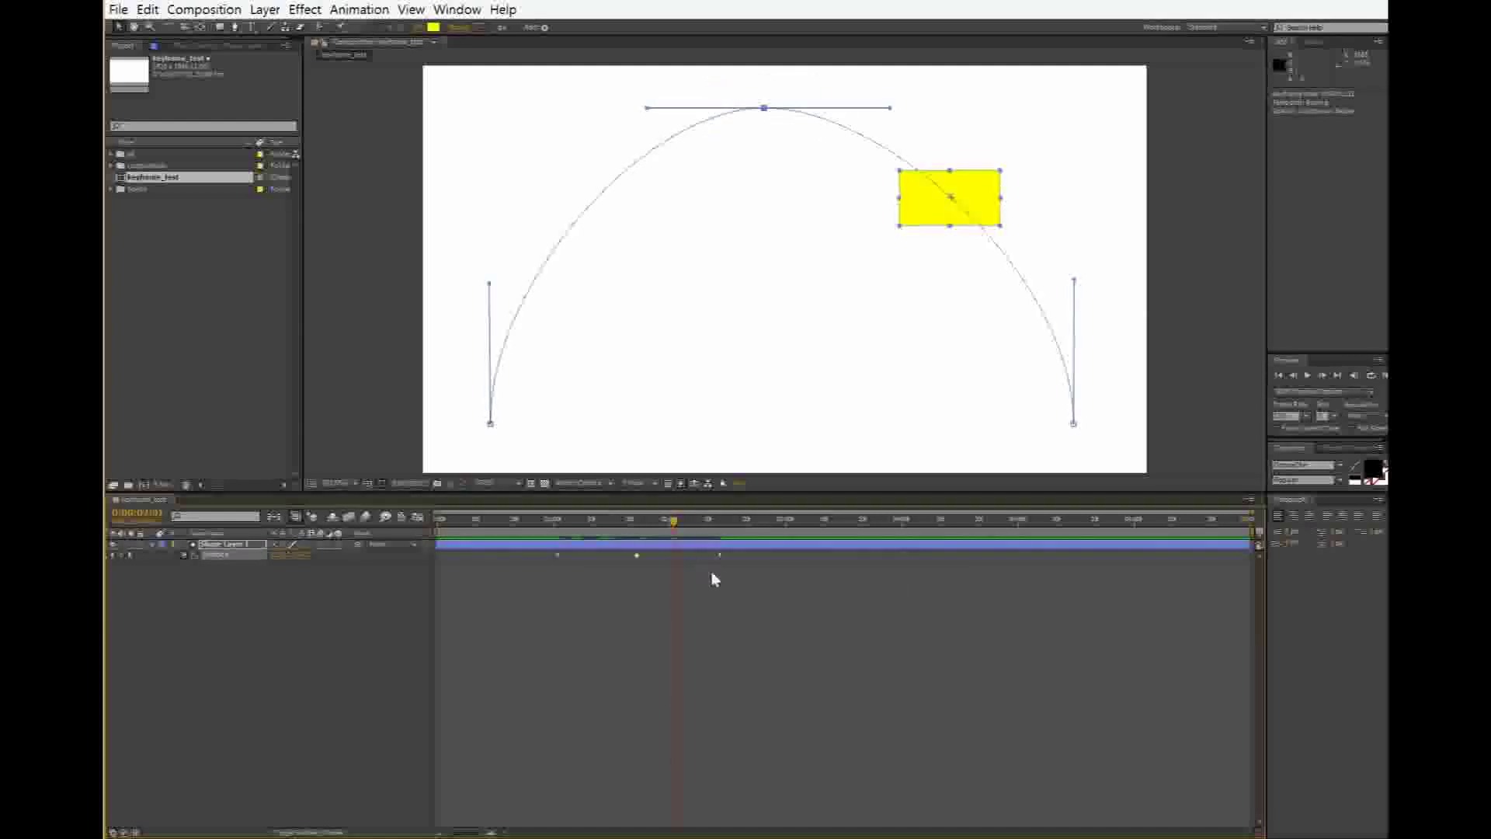
pyautogui.rightClick(636, 558)
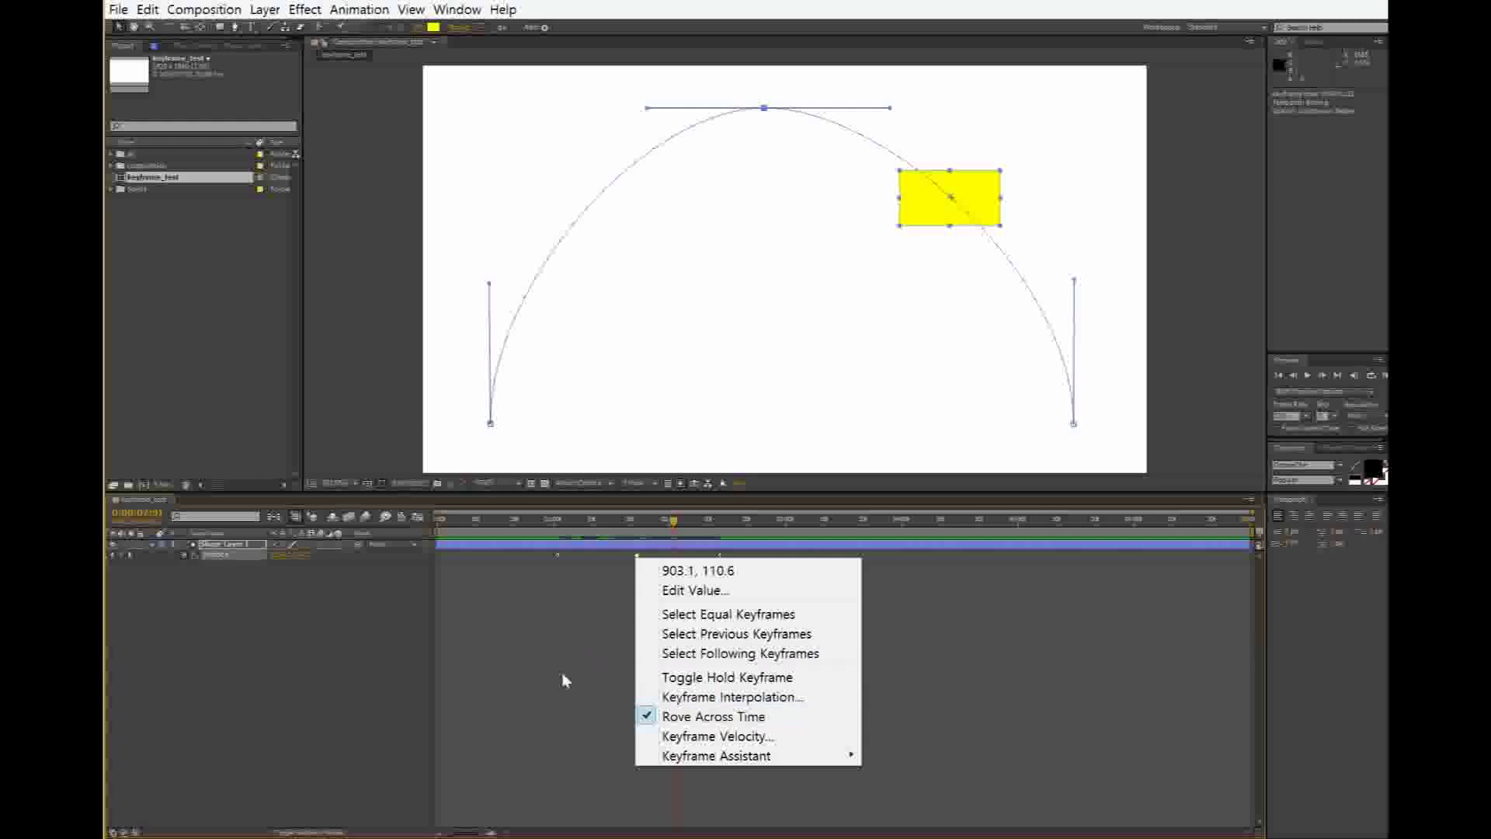
pyautogui.click(699, 553)
# Move the last Position keyframe to about 2.8 seconds with the middle keyframe roving, and preview the animation
pyautogui.moveTo(658, 523); pyautogui.dragTo(616, 536)
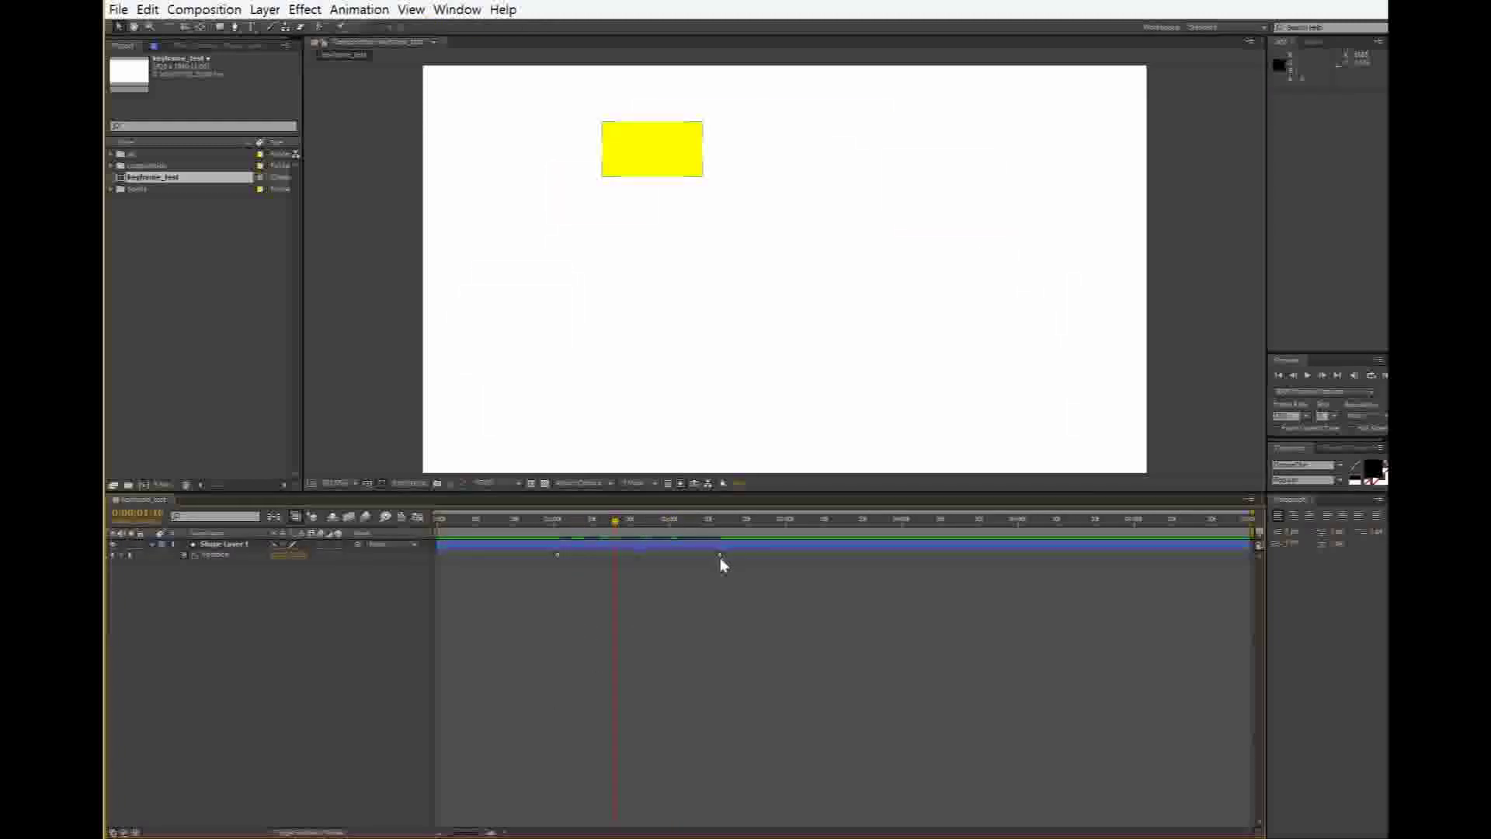
pyautogui.click(792, 556)
pyautogui.moveTo(925, 557); pyautogui.dragTo(750, 592)
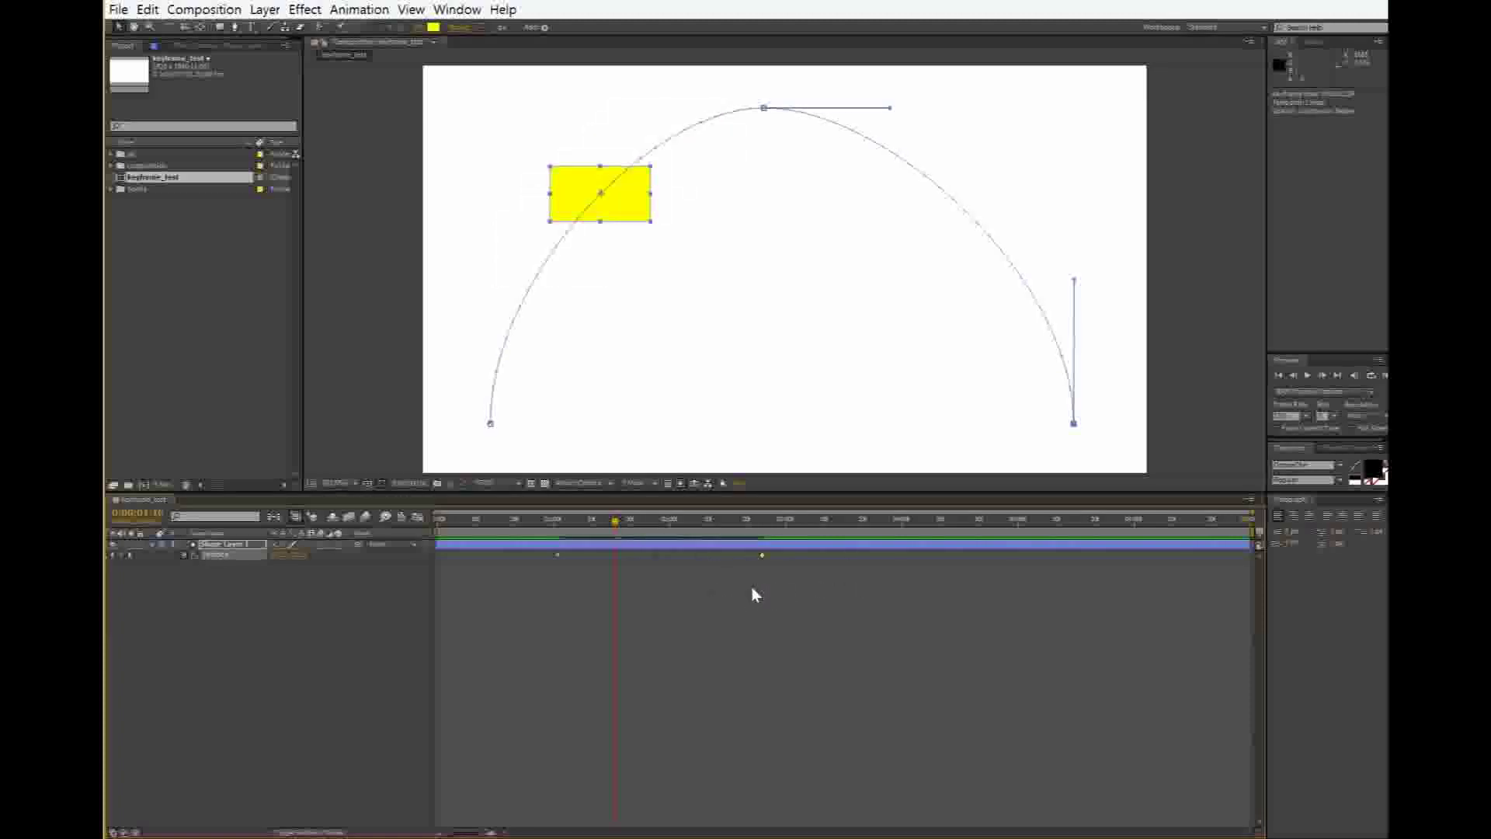
pyautogui.click(1385, 375)
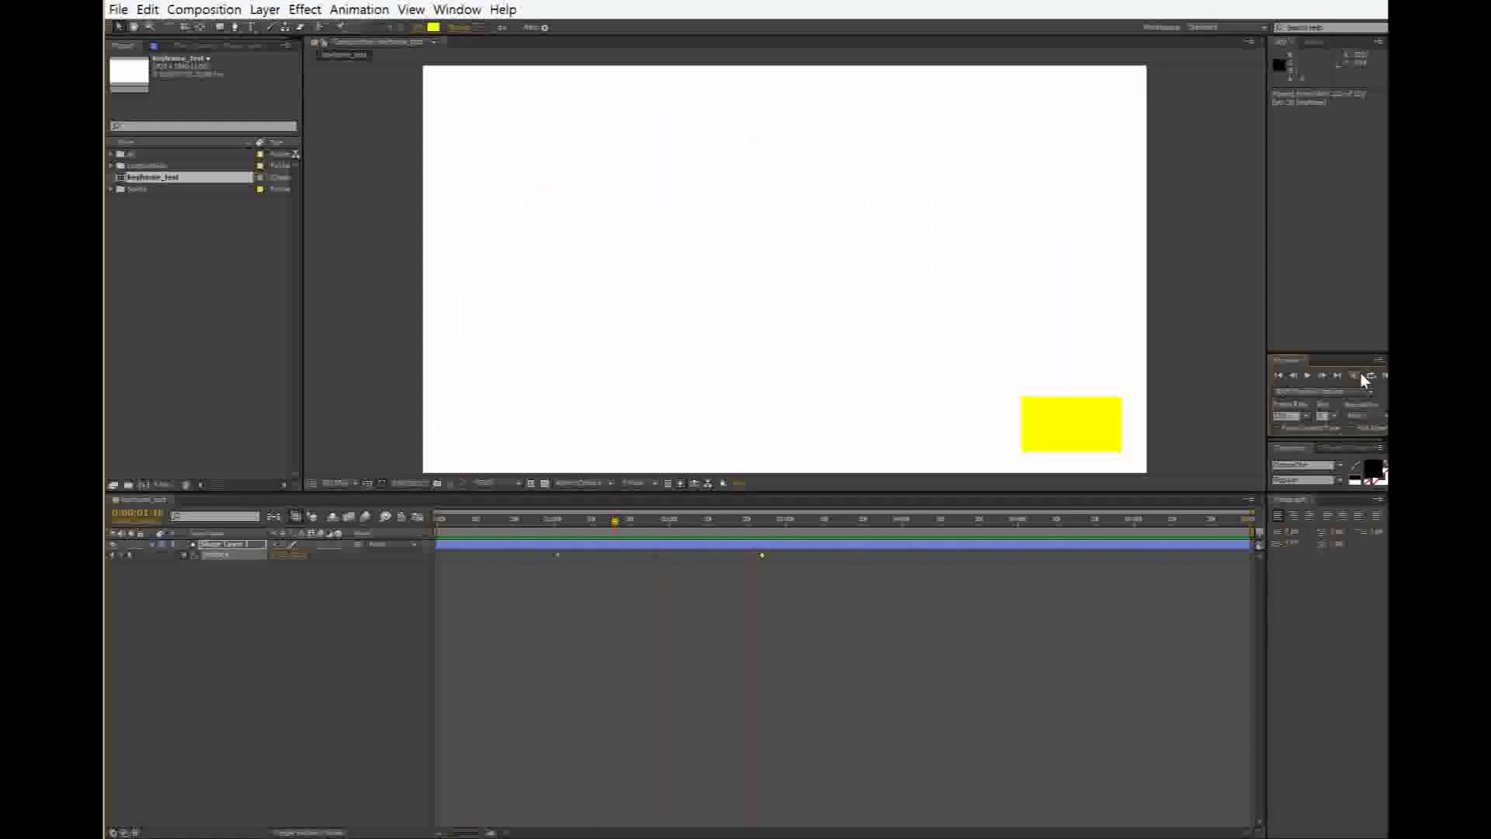
# Remove all Position keyframes, move the rectangle to the upper-left of the composition, and start new Position keyframing at about 0.5 seconds
pyautogui.click(1360, 372)
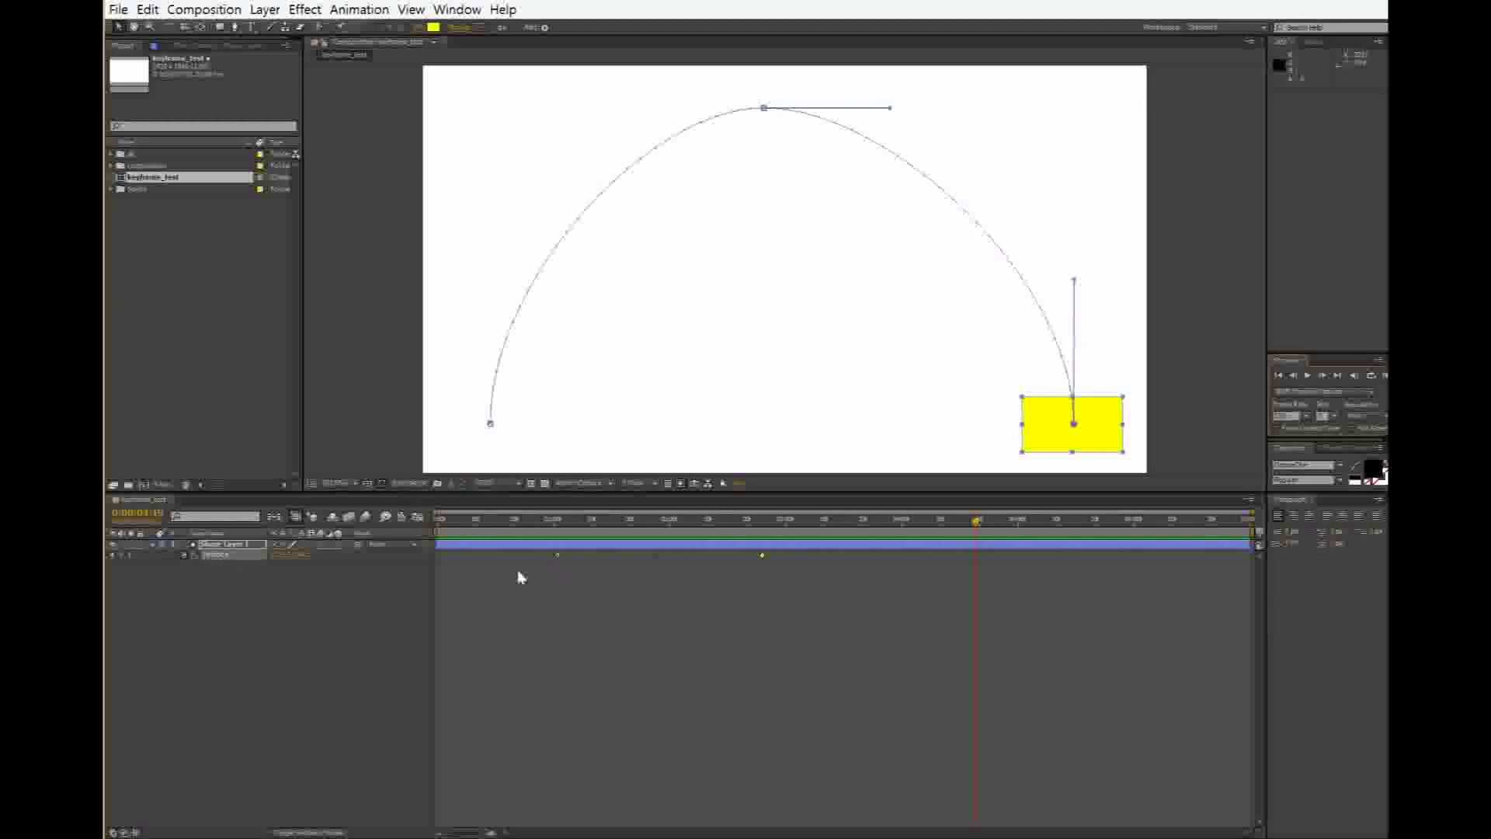
pyautogui.click(184, 555)
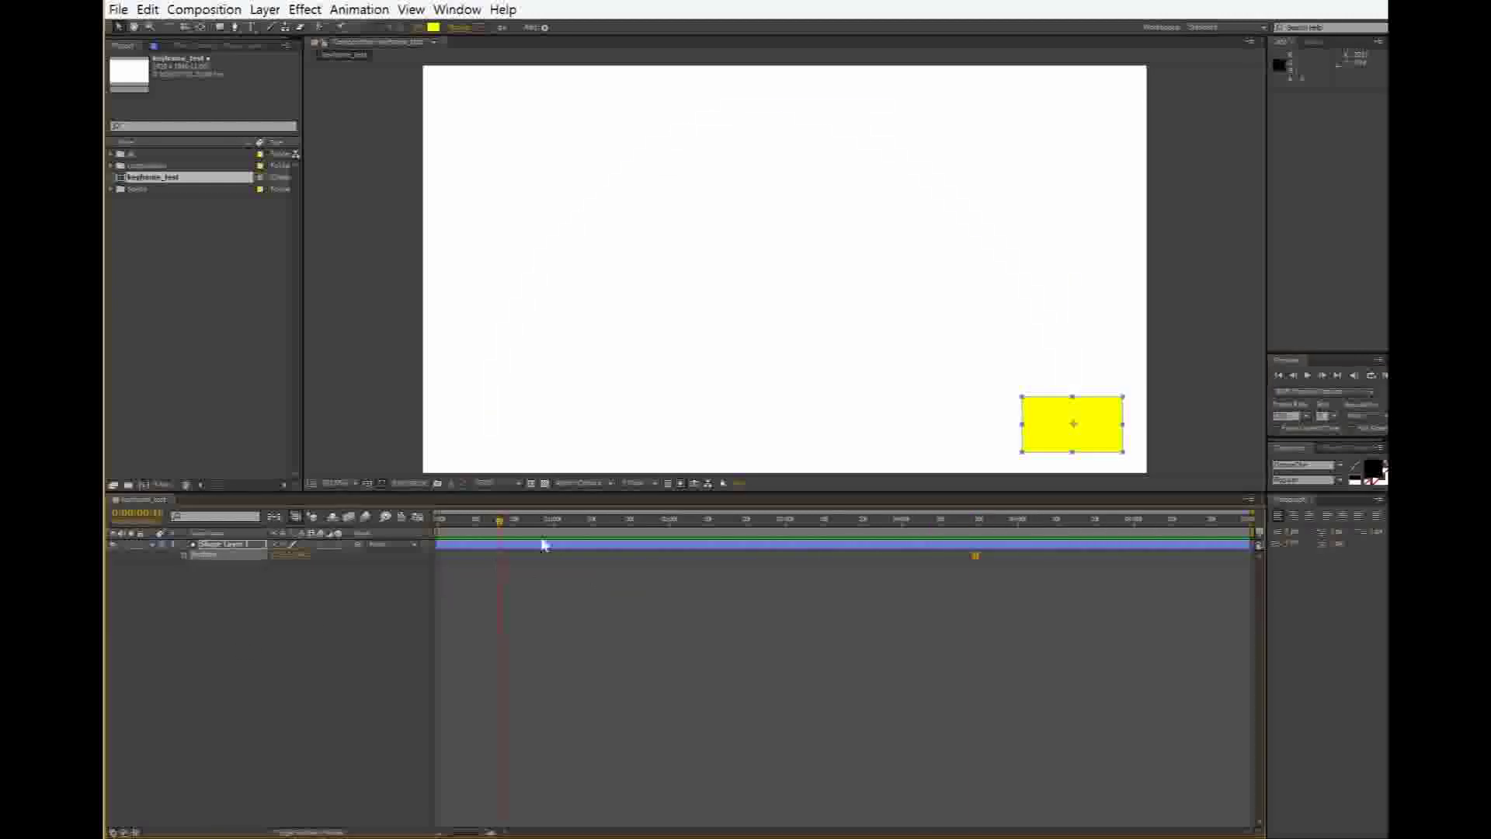
pyautogui.moveTo(1037, 431)
pyautogui.mouseDown()
pyautogui.moveTo(608, 378)
pyautogui.moveTo(533, 341)
pyautogui.moveTo(533, 192)
pyautogui.mouseUp()
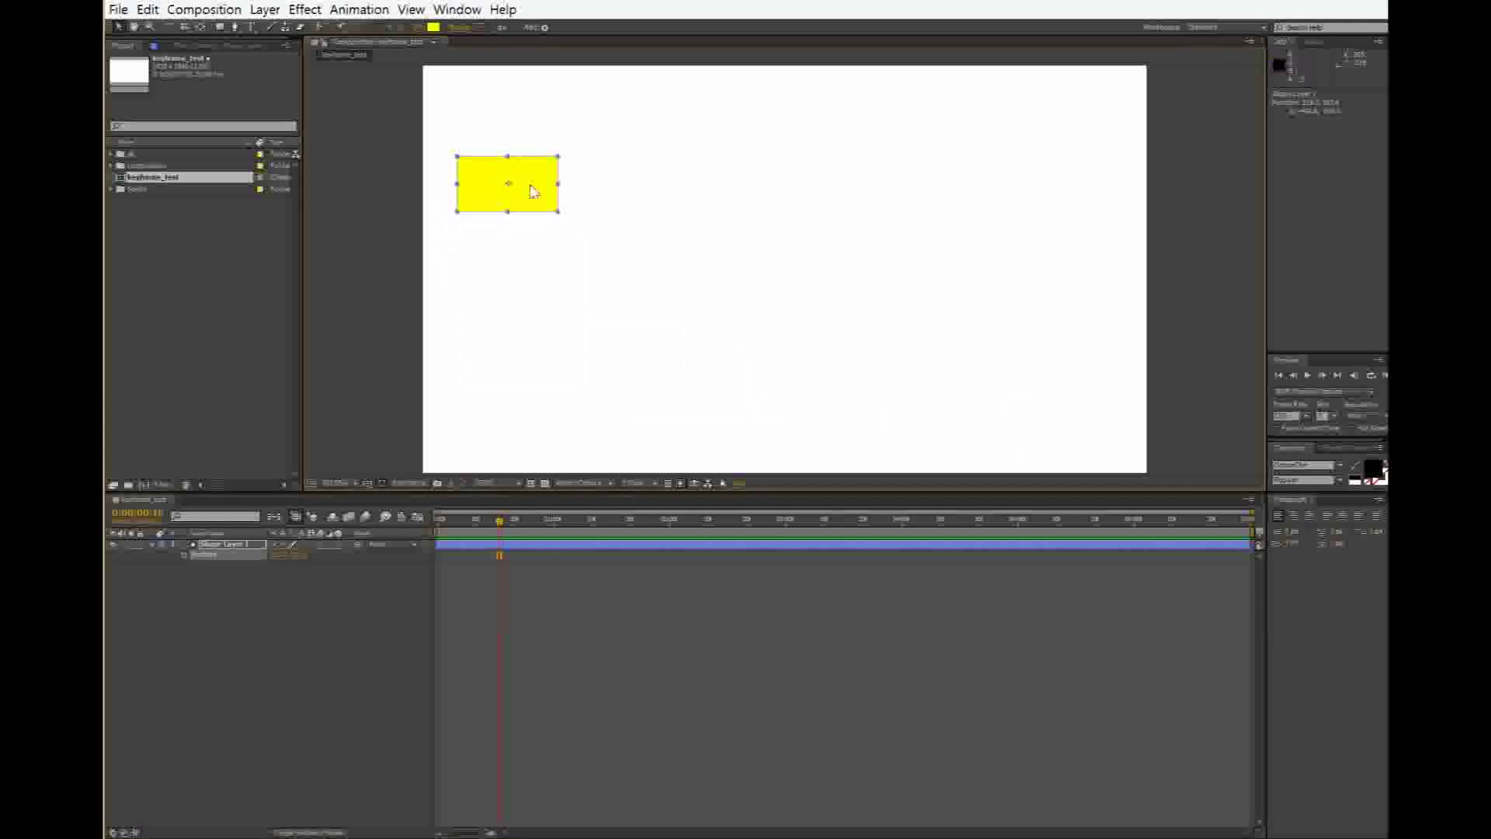
pyautogui.click(183, 554)
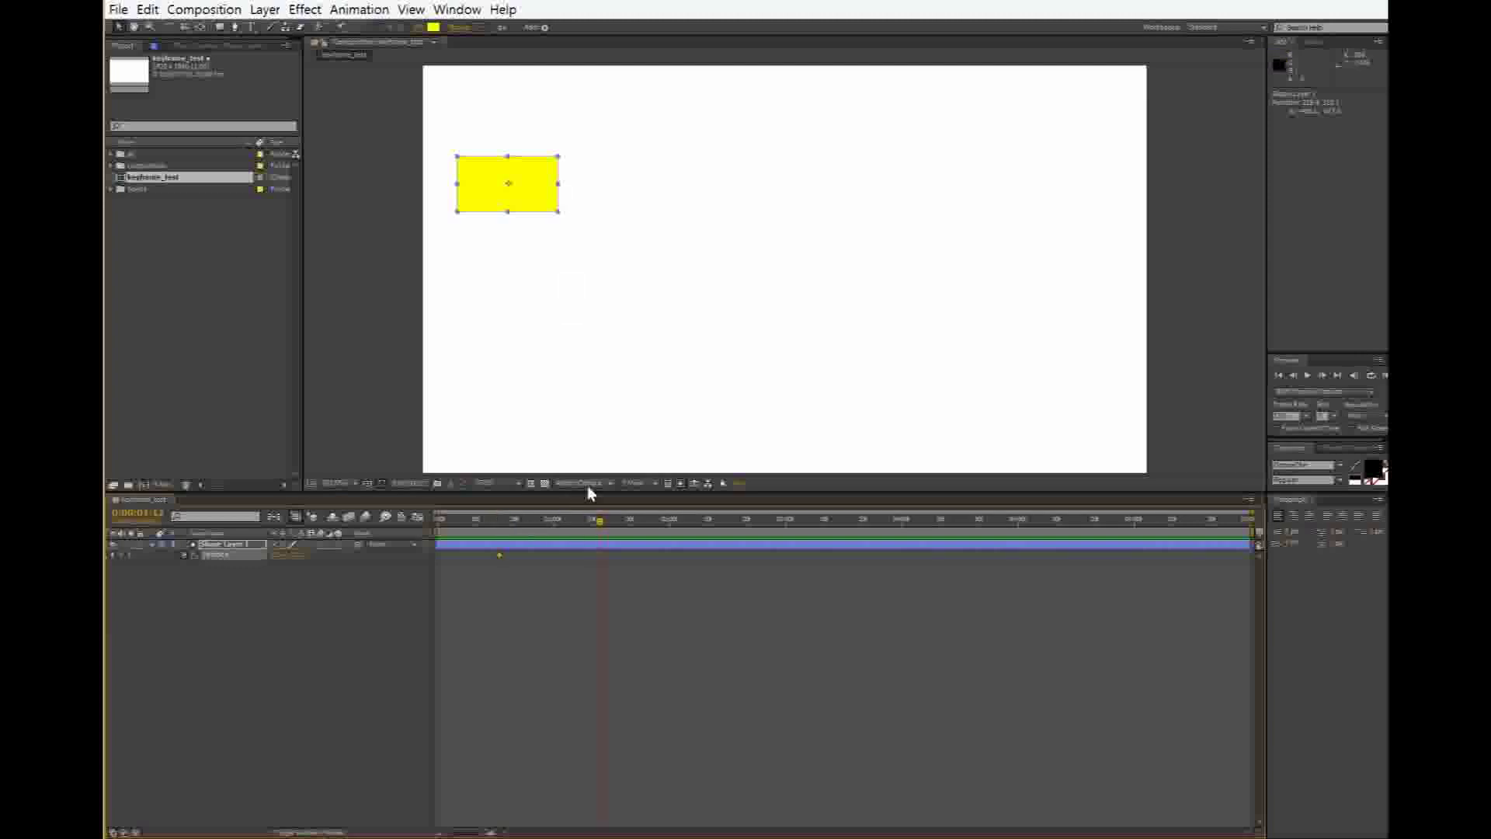
# Add Position keyframes at about 1.4, 2.2, 3.4 and 4.8 seconds to carry the rectangle along a winding path, and scrub through it
pyautogui.moveTo(539, 197); pyautogui.dragTo(1064, 155)
pyautogui.click(688, 527)
pyautogui.click(828, 522)
pyautogui.click(995, 522)
pyautogui.moveTo(980, 528); pyautogui.dragTo(817, 579)
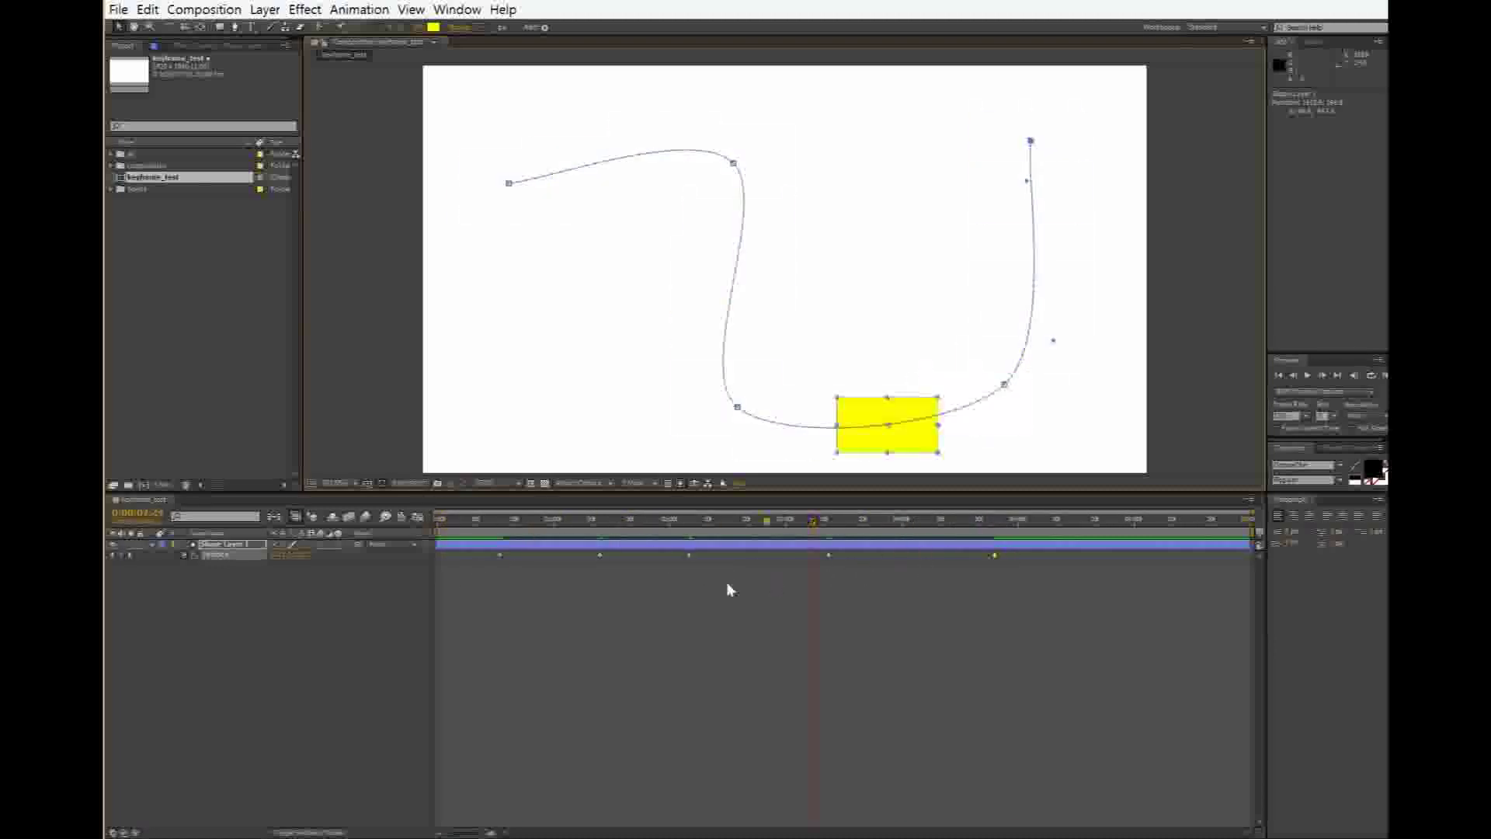
# Show the shape layer's Position and Rotation properties together and return to the start of the composition
pyautogui.moveTo(727, 584); pyautogui.dragTo(578, 581)
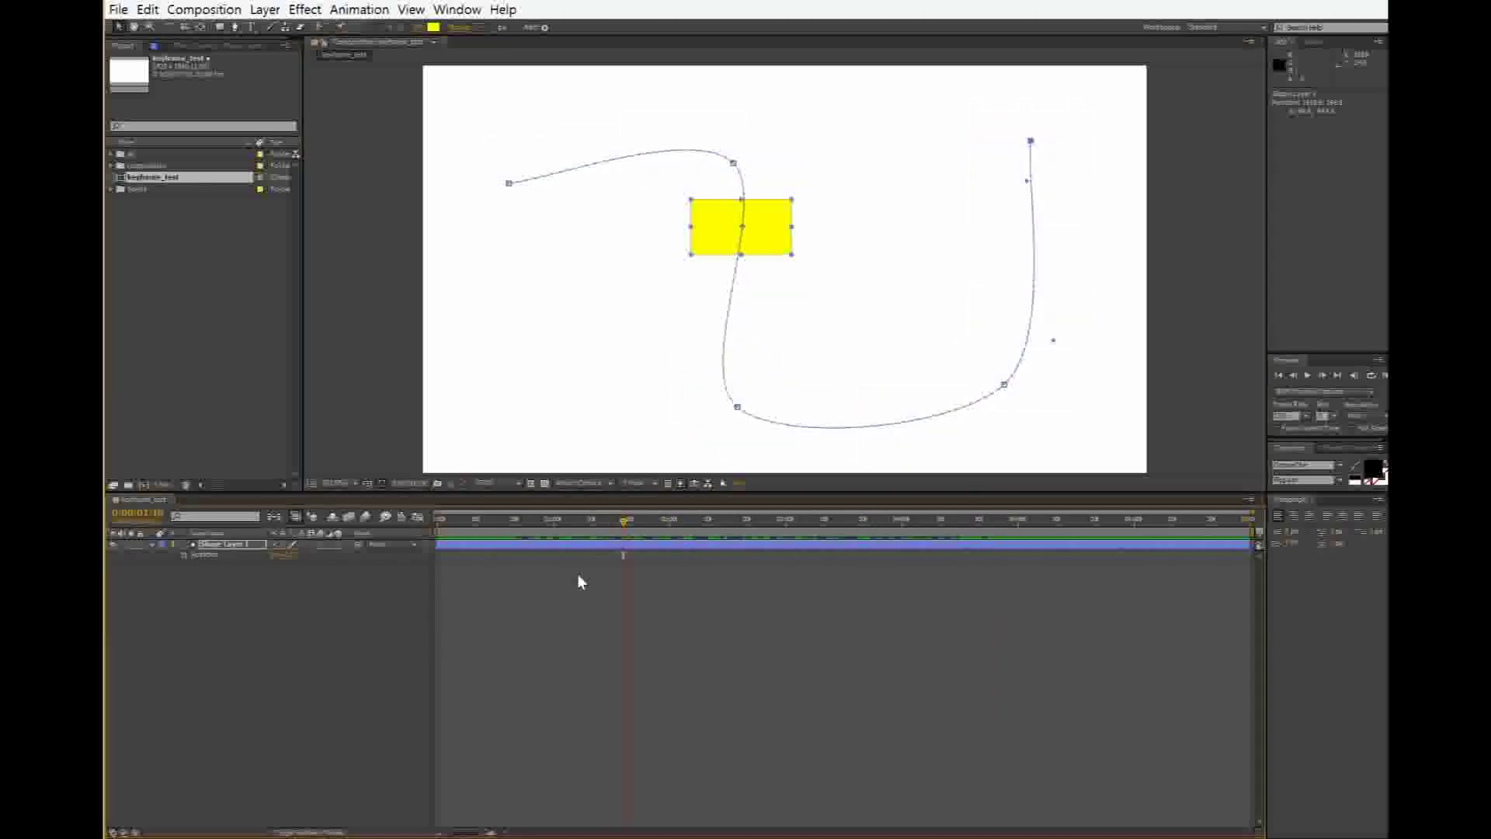
pyautogui.press('p')
pyautogui.press('p')
pyautogui.hotkey('alt', 'shift', 'r')
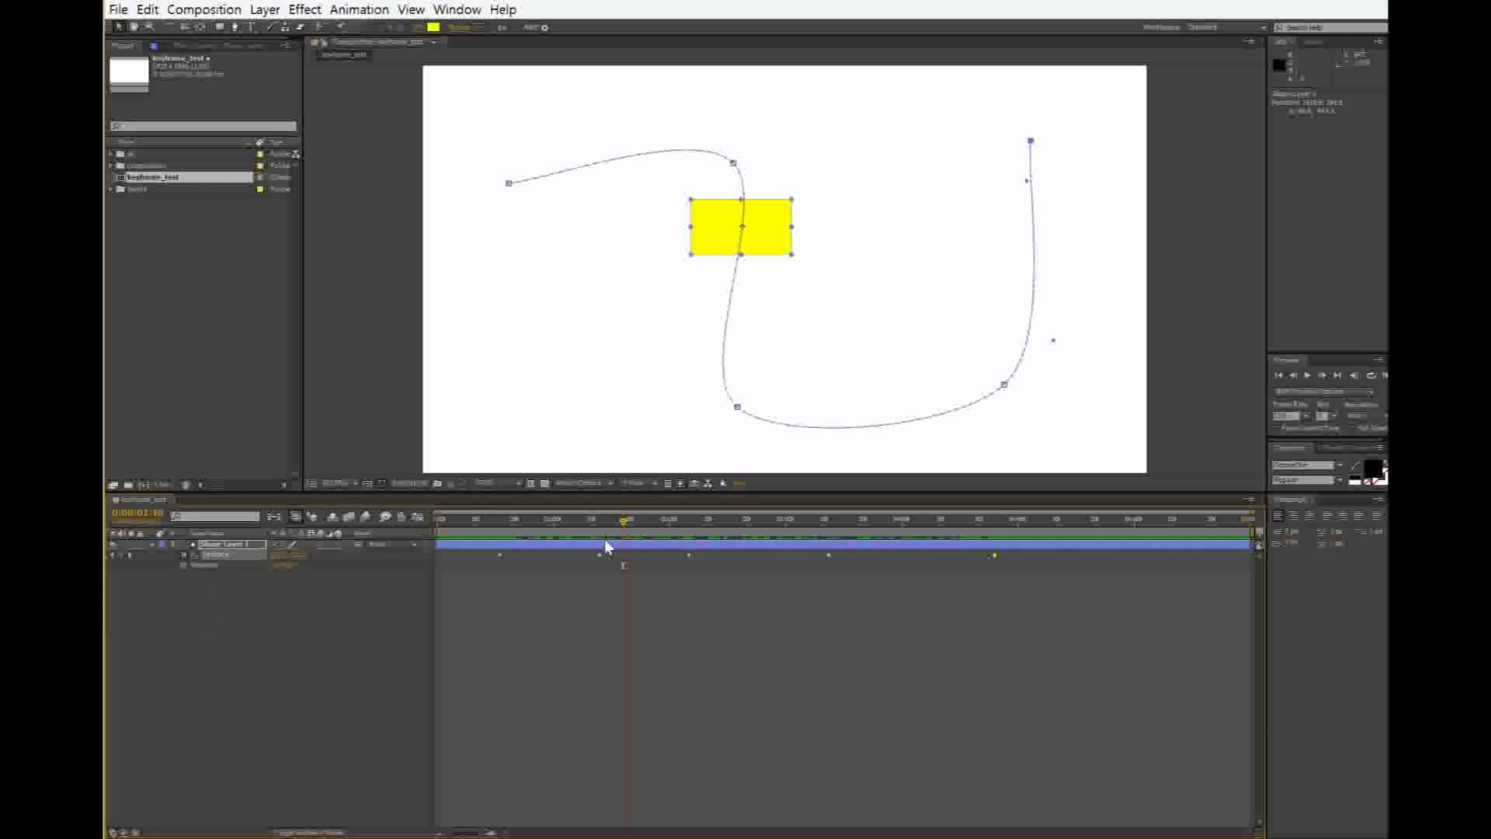
pyautogui.moveTo(623, 531); pyautogui.dragTo(410, 584)
# Set the shape layer's Auto-Orientation to Orient Along Path
pyautogui.click(369, 14)
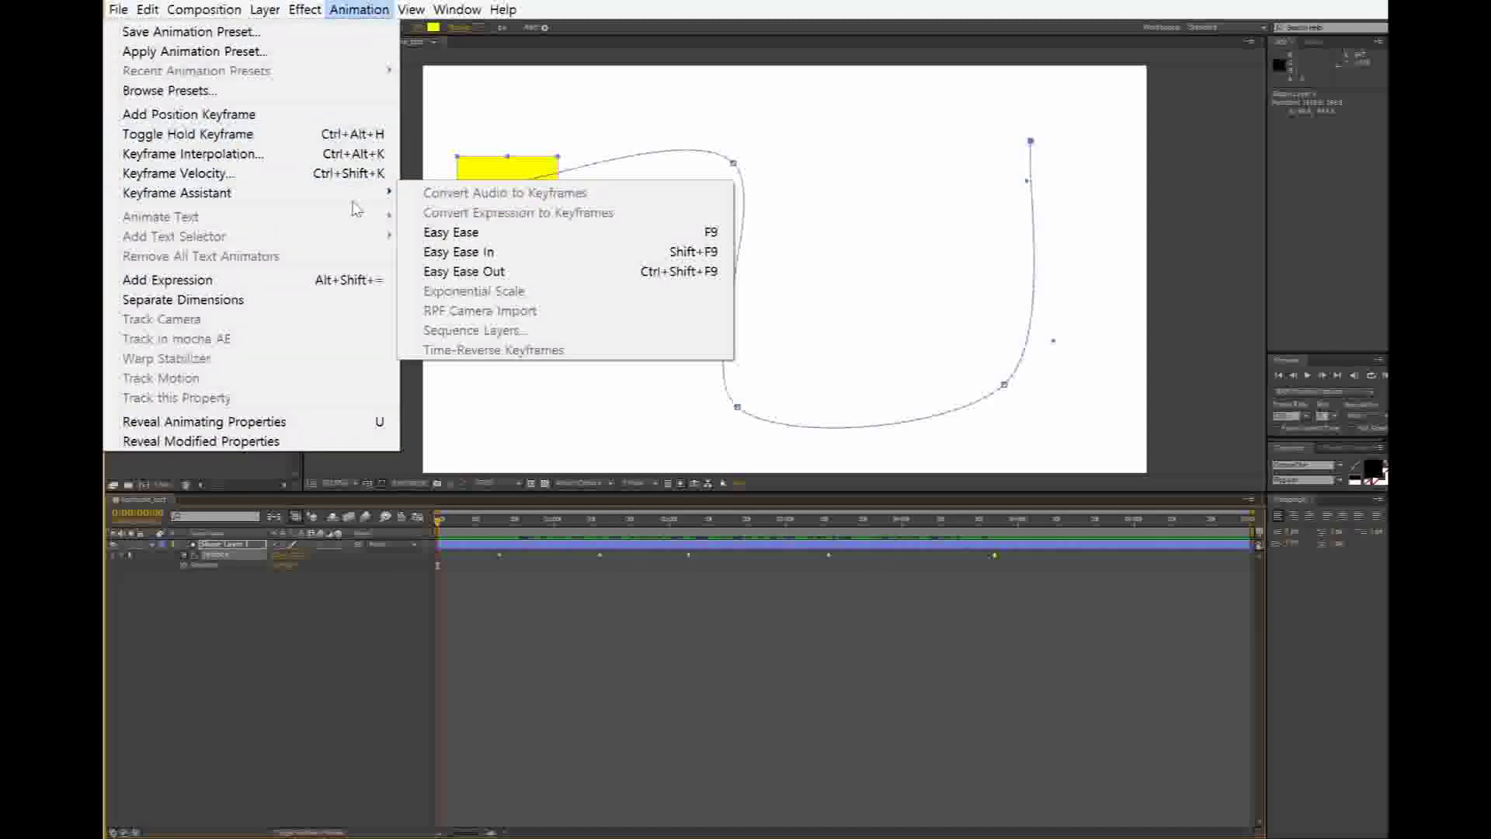
pyautogui.click(381, 51)
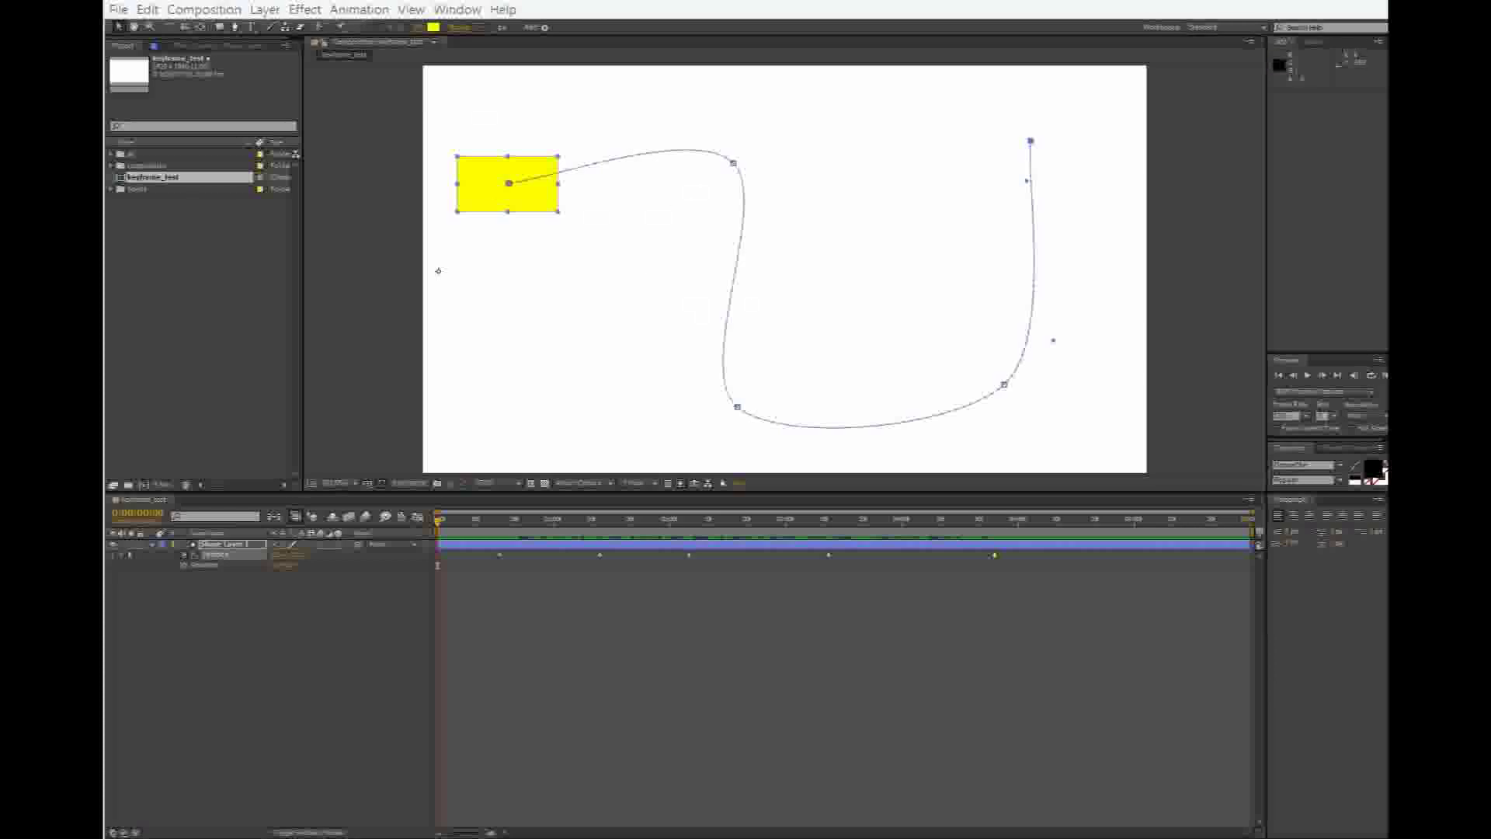
pyautogui.click(241, 640)
pyautogui.click(222, 552)
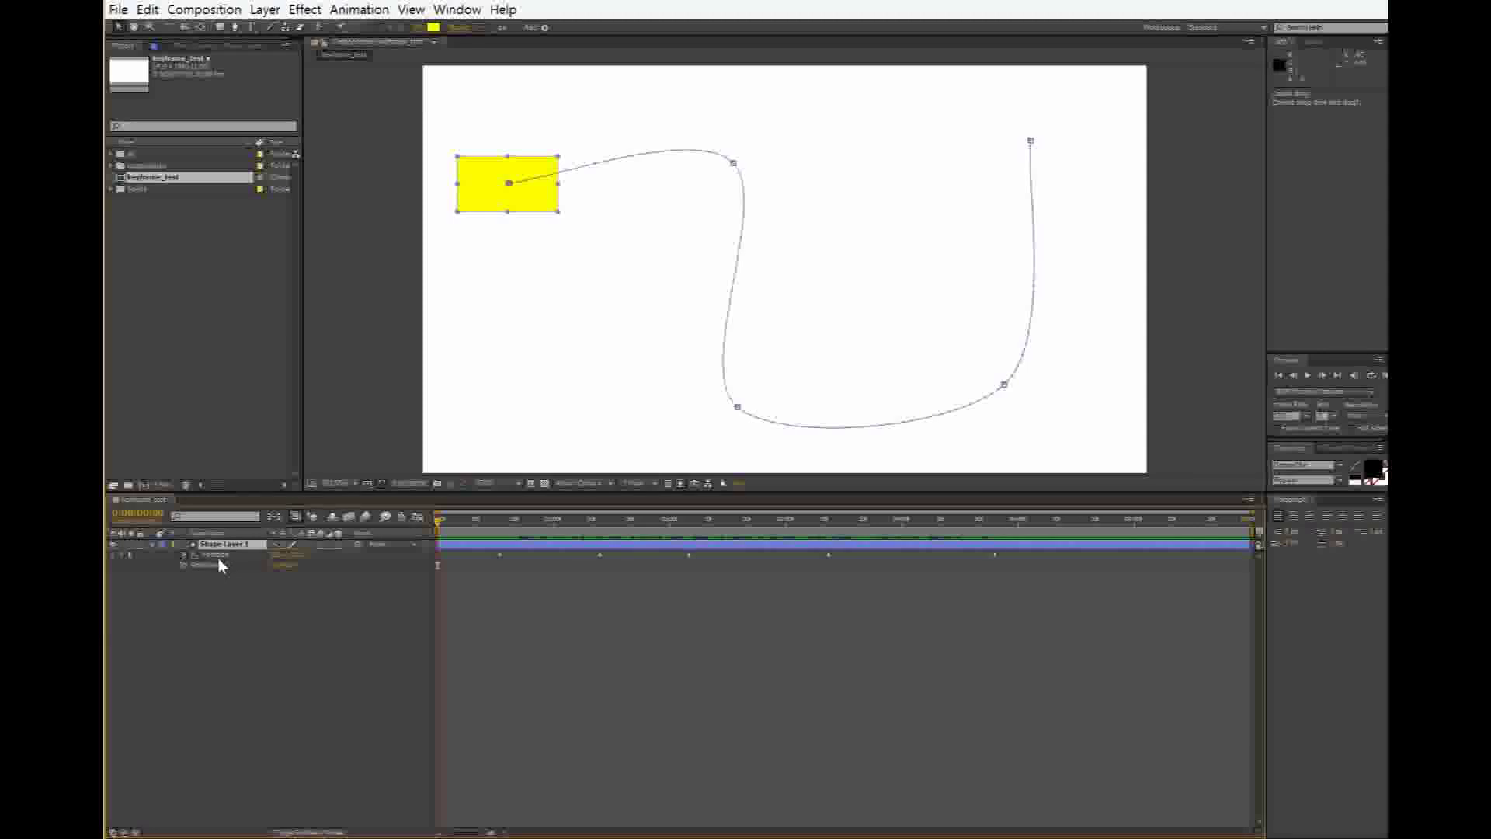
pyautogui.click(263, 9)
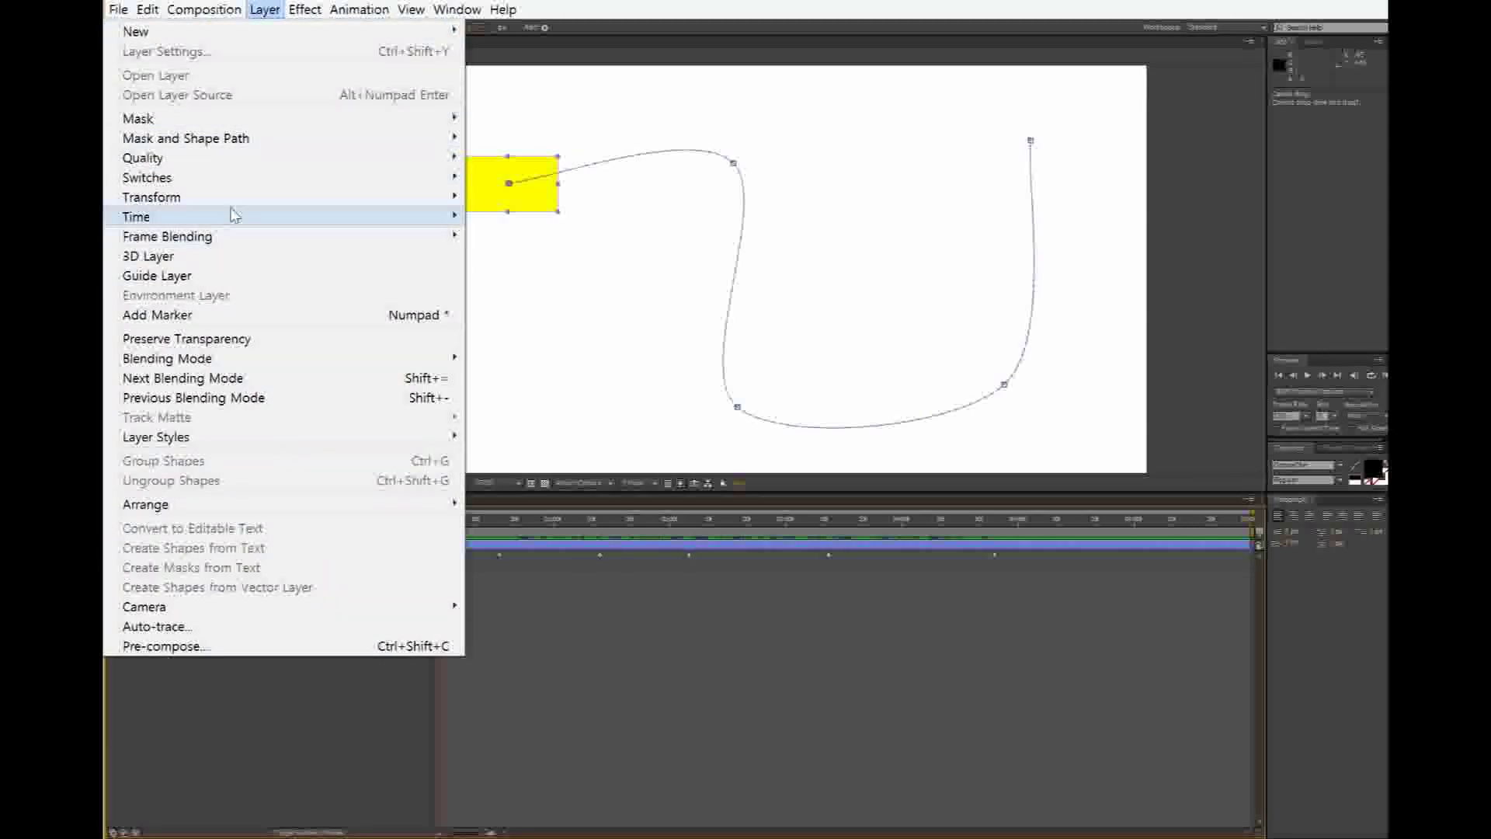
pyautogui.moveTo(237, 201)
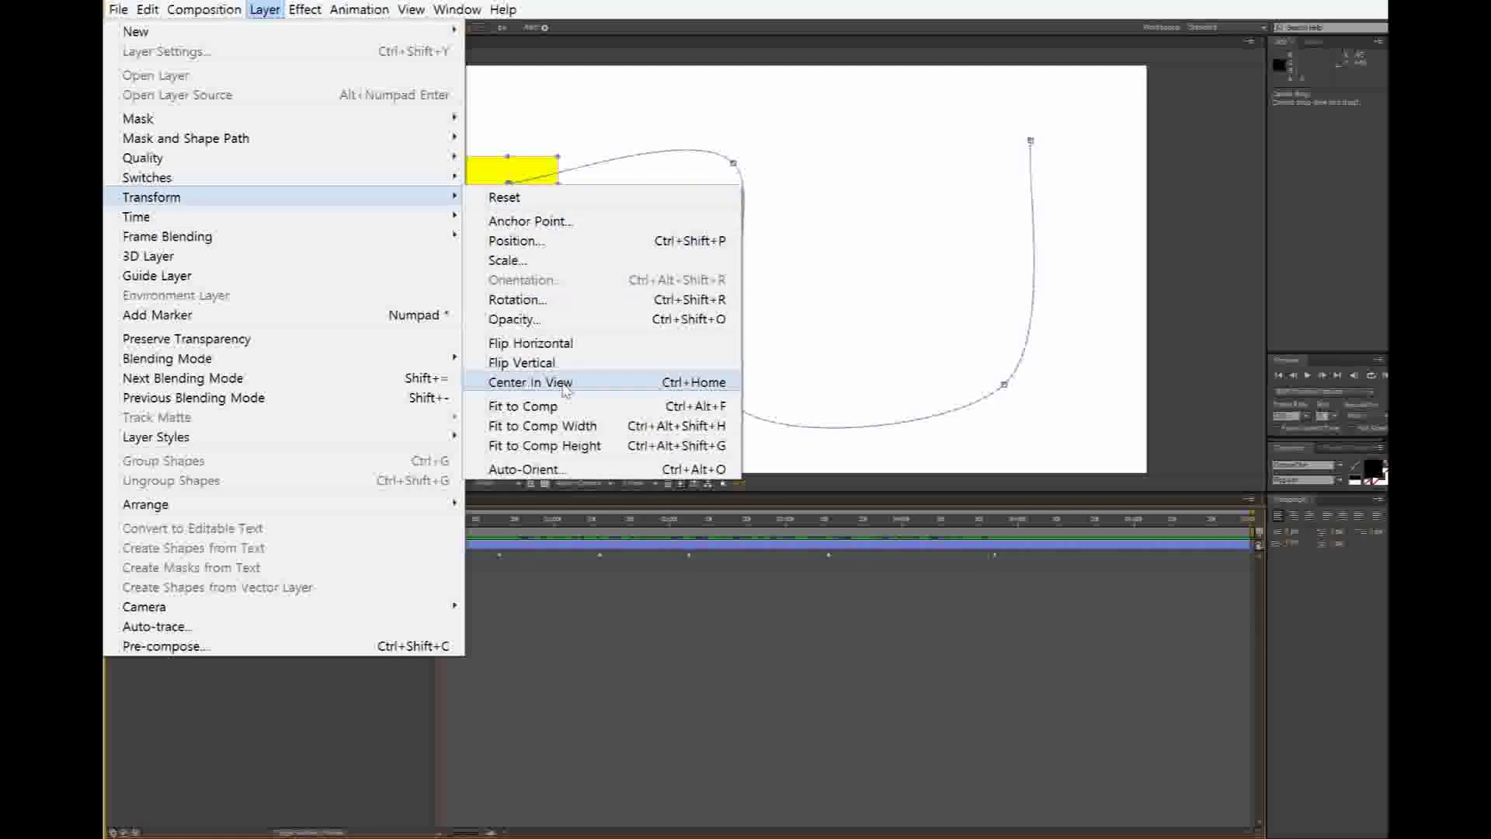
pyautogui.click(557, 471)
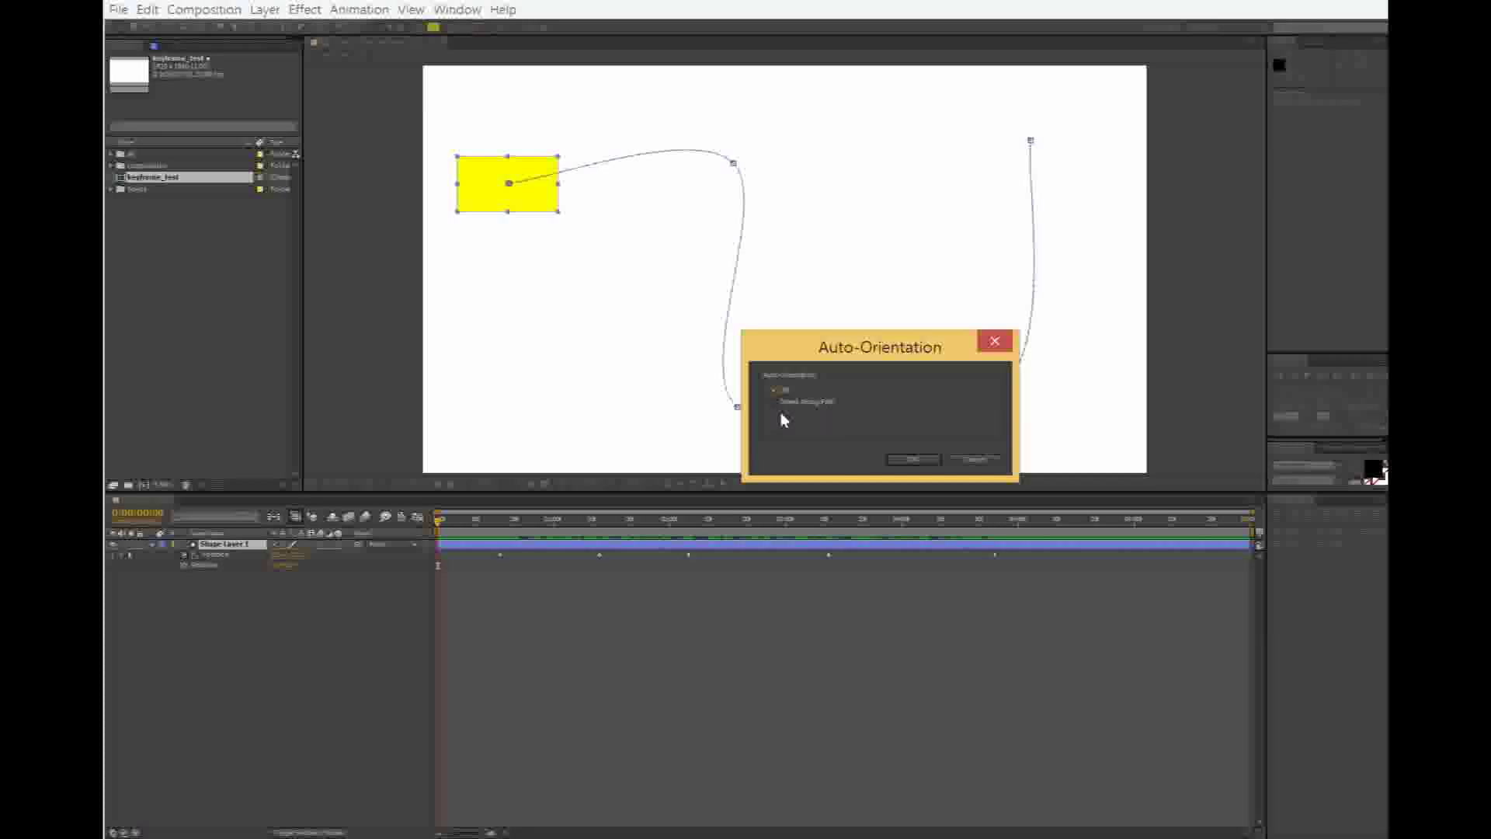
pyautogui.click(917, 459)
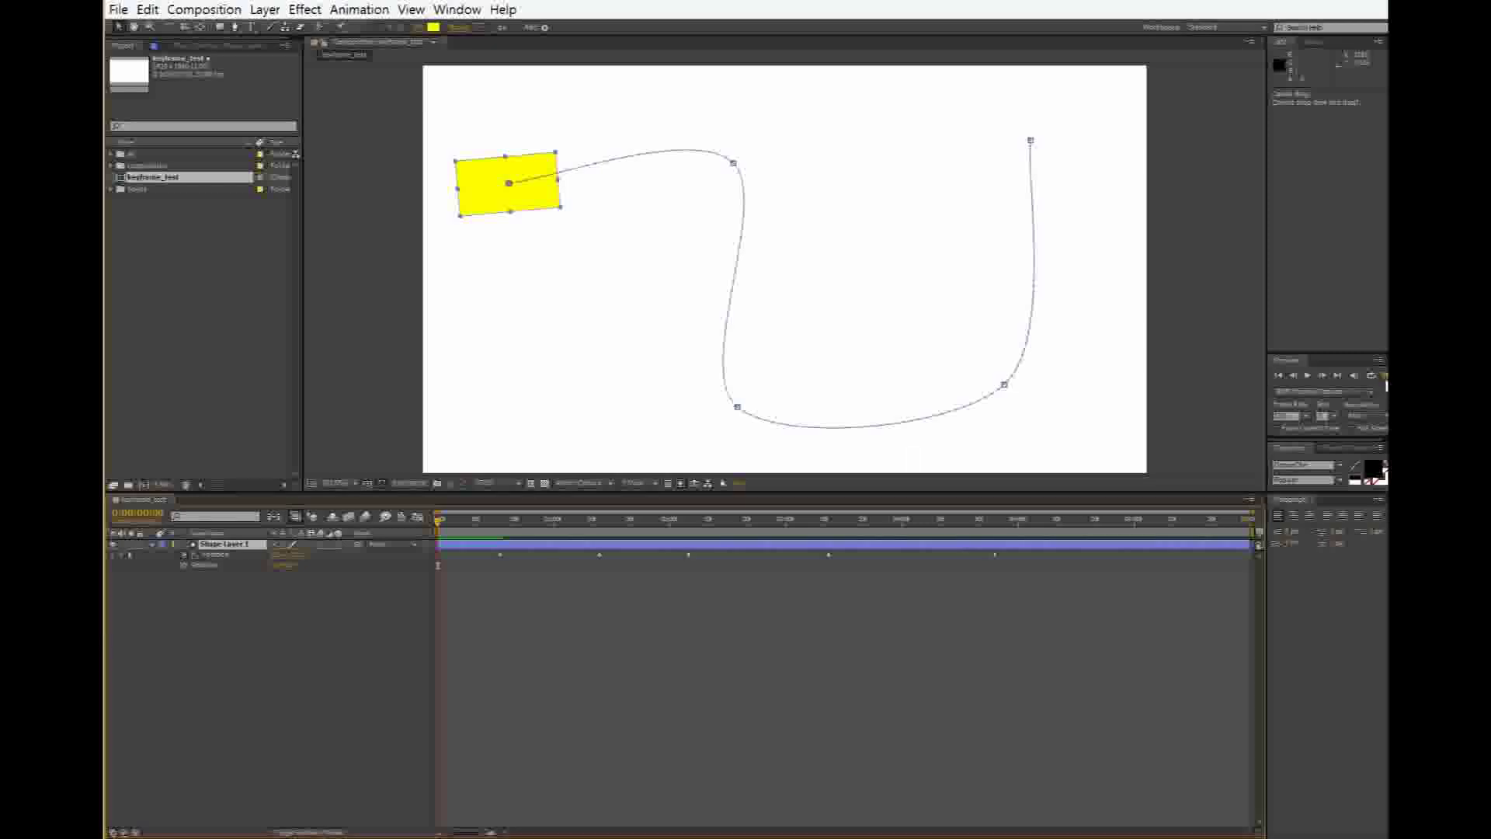
# Preview the rectangle turning along its motion path and scrub through the first segment
pyautogui.click(1385, 375)
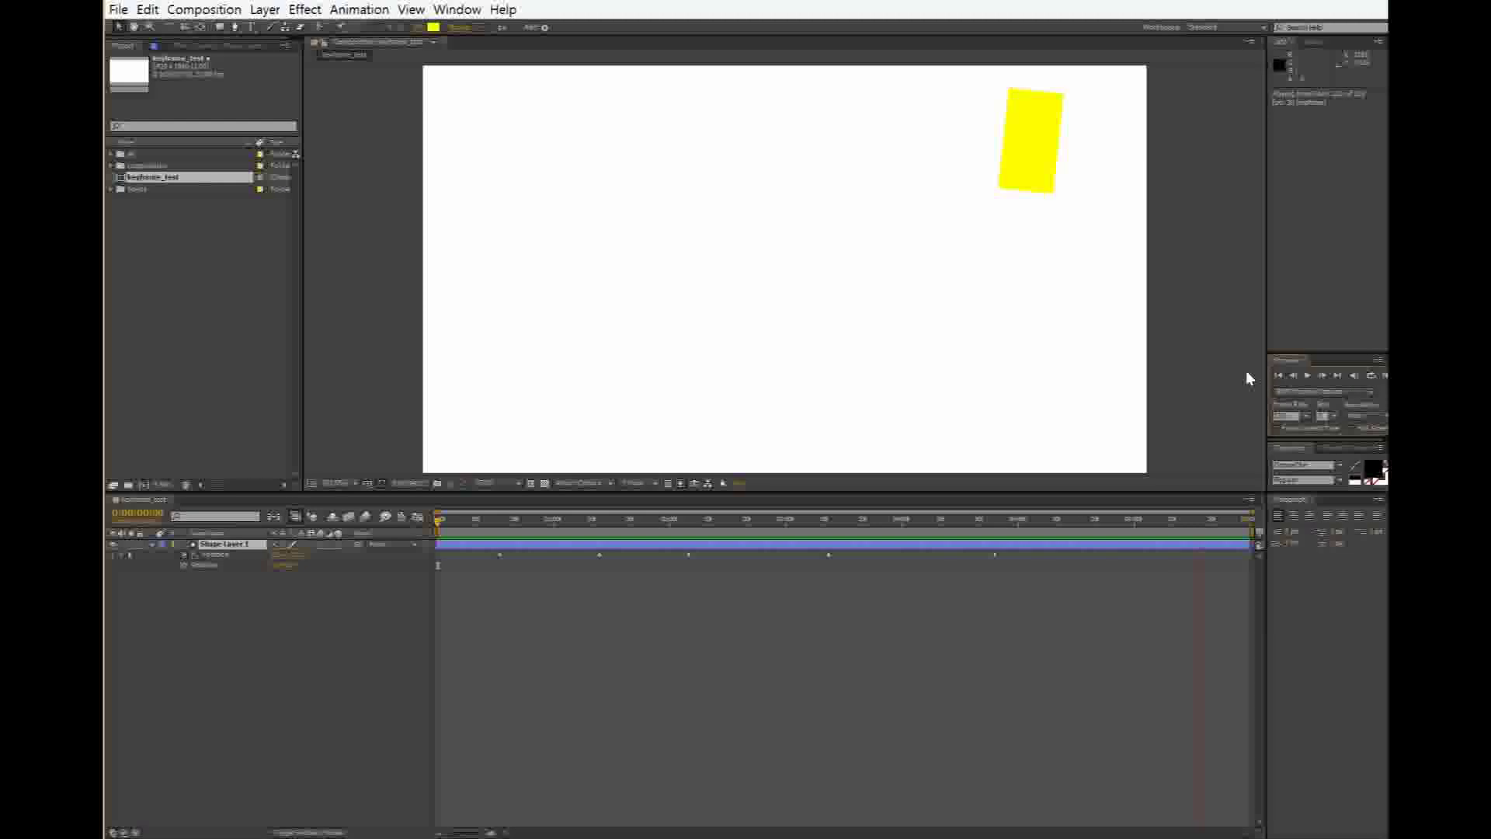
pyautogui.click(682, 577)
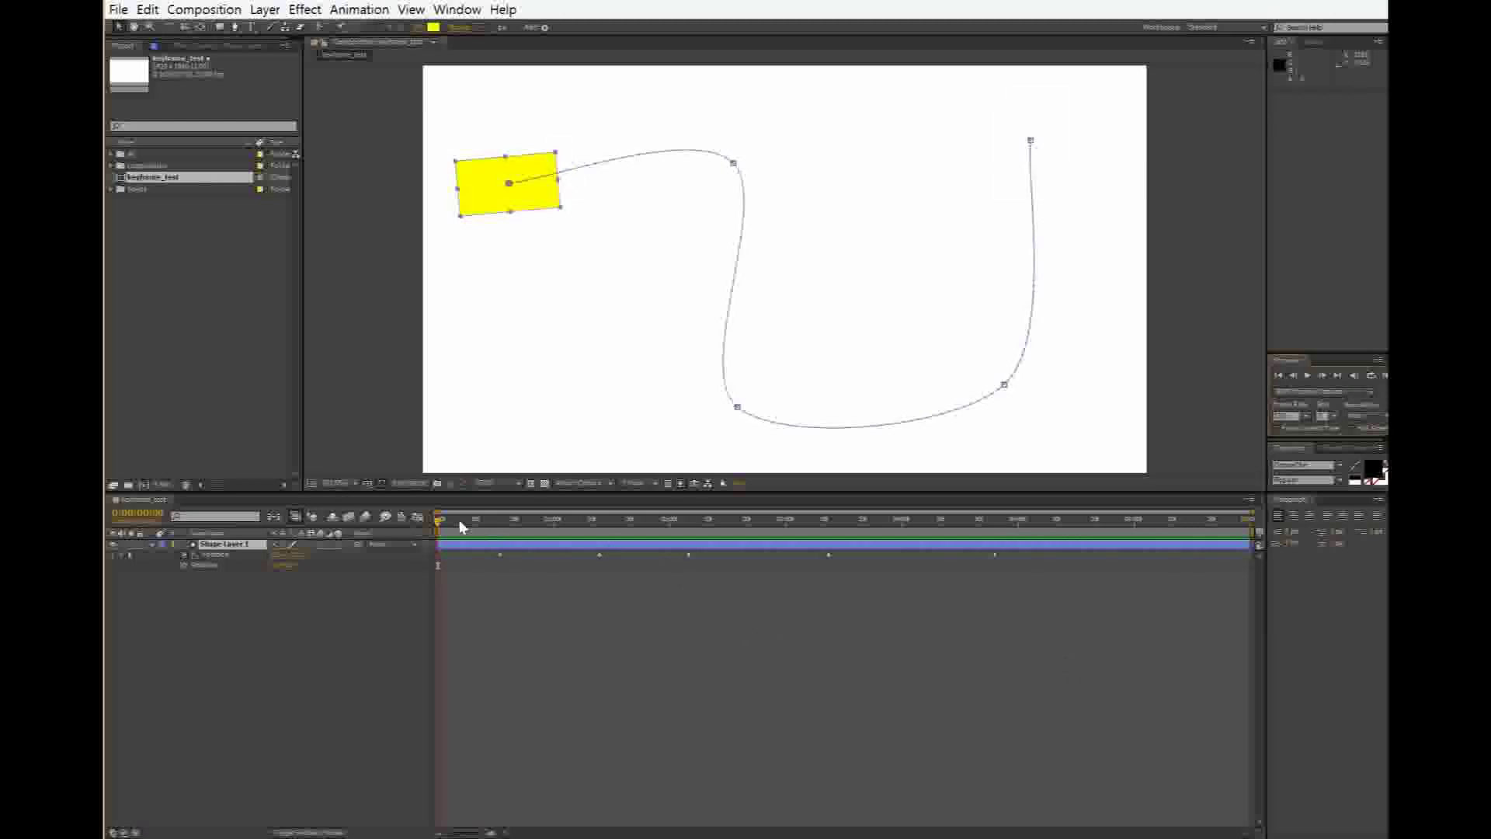
pyautogui.moveTo(515, 538)
pyautogui.mouseDown()
pyautogui.moveTo(967, 521)
pyautogui.moveTo(526, 529)
pyautogui.mouseUp()
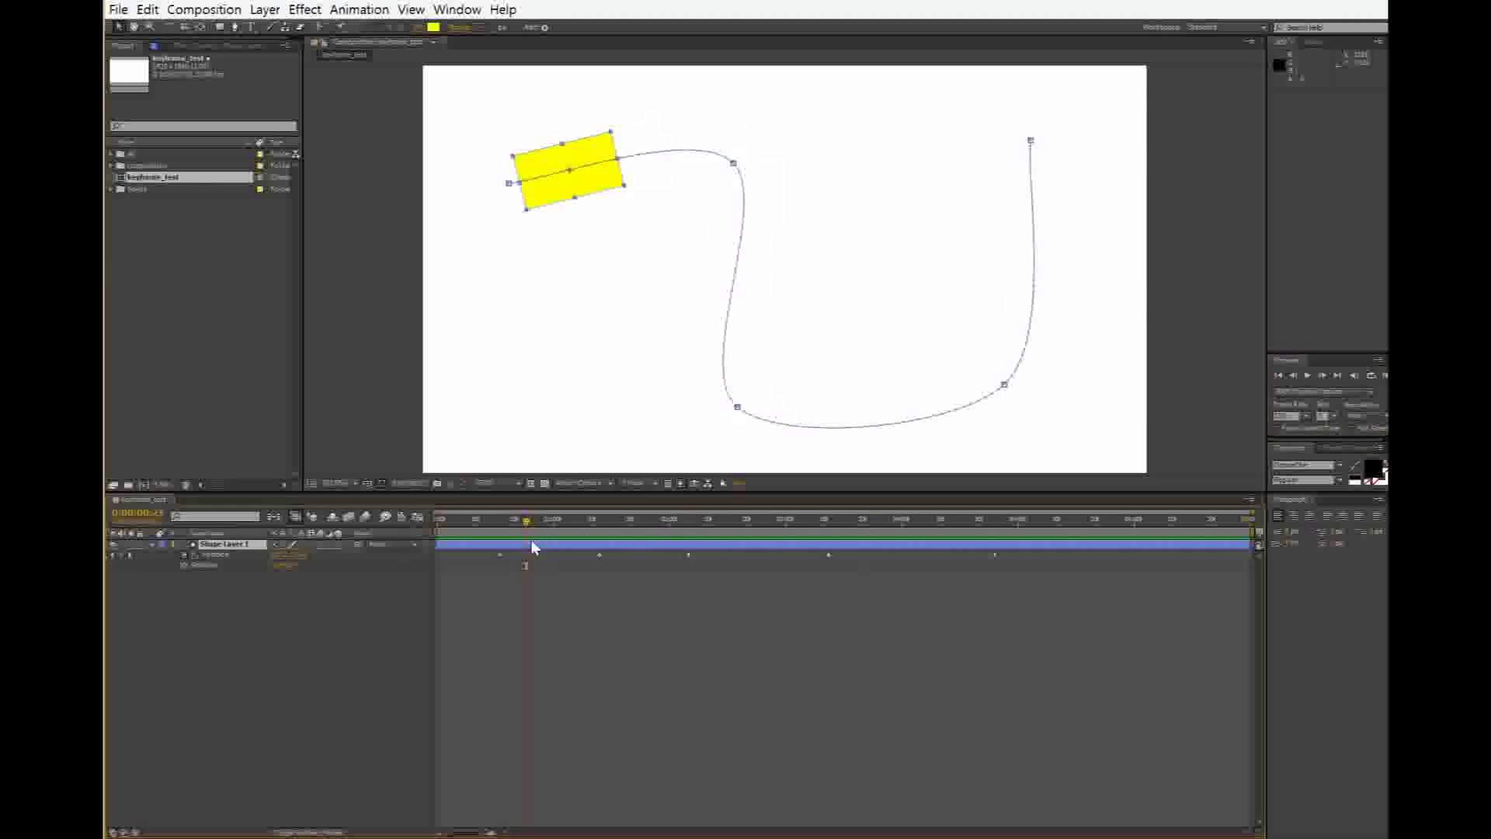
# Reshape the Position speed curve around the first two keyframes in the Graph Editor, scrub through the motion and return to the layer view
pyautogui.click(417, 517)
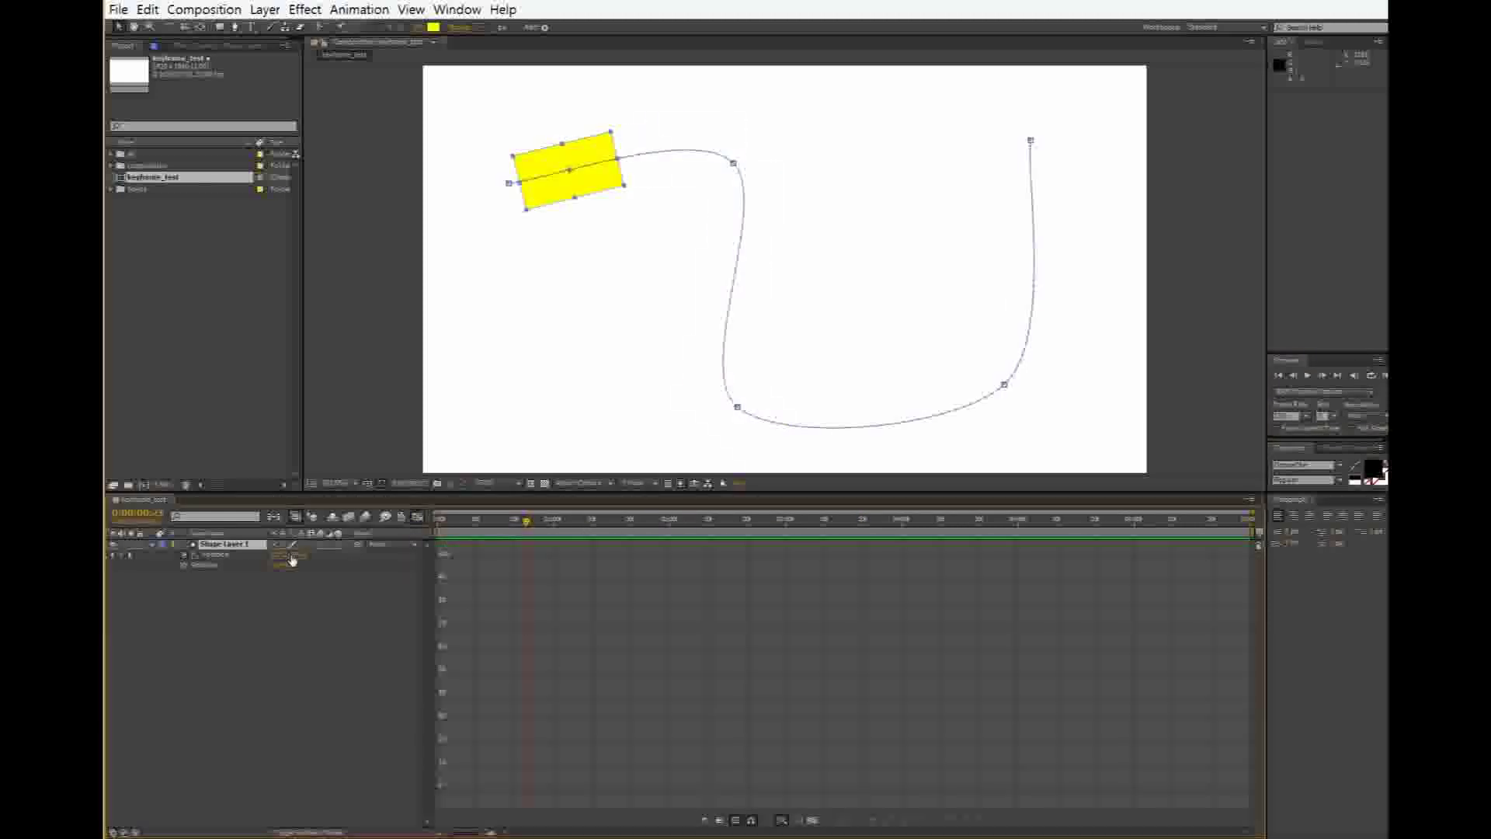
pyautogui.click(225, 555)
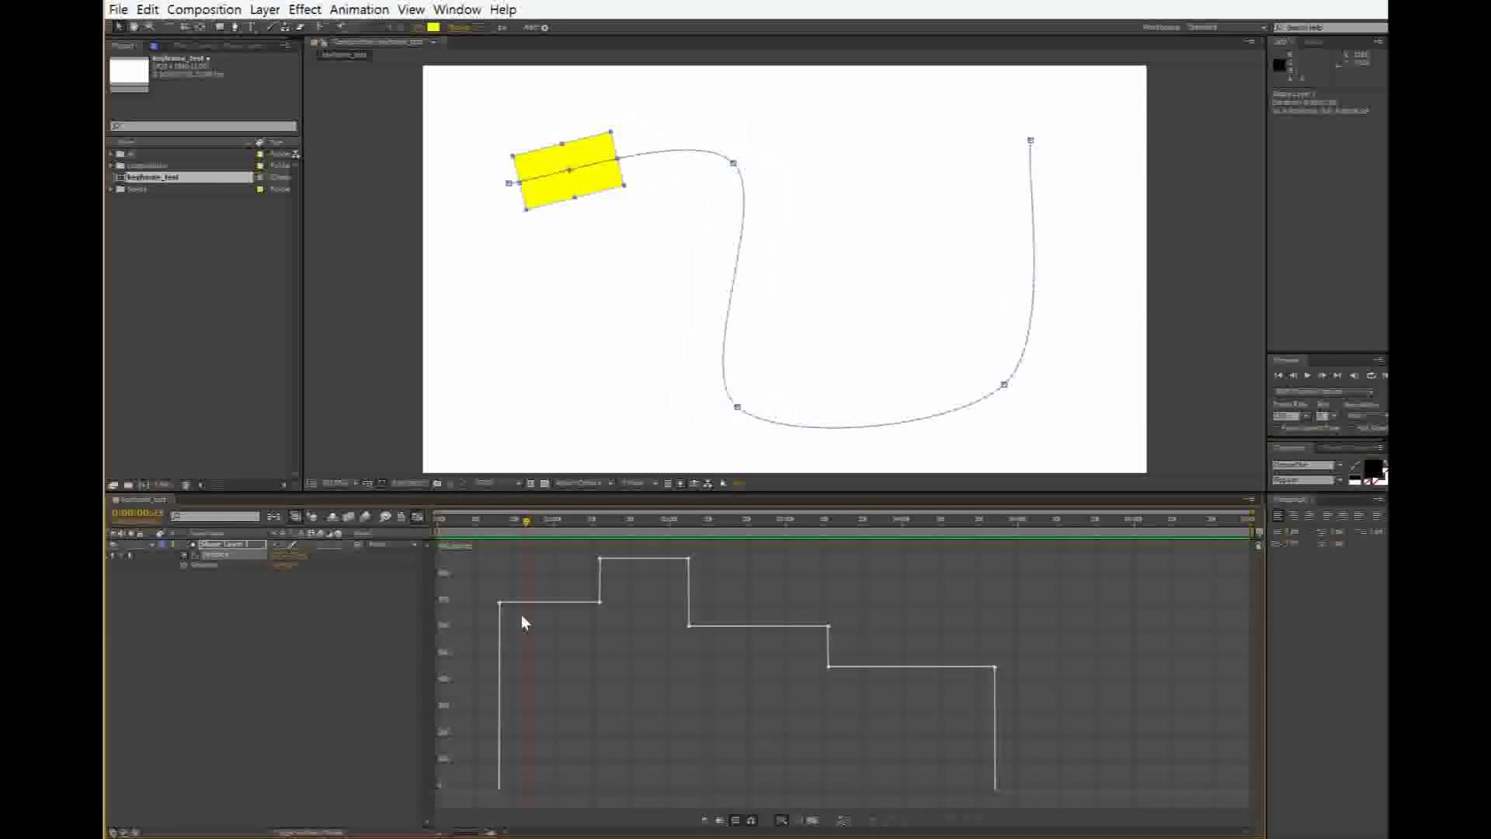
pyautogui.moveTo(501, 608); pyautogui.dragTo(546, 674)
pyautogui.moveTo(532, 533); pyautogui.dragTo(805, 546)
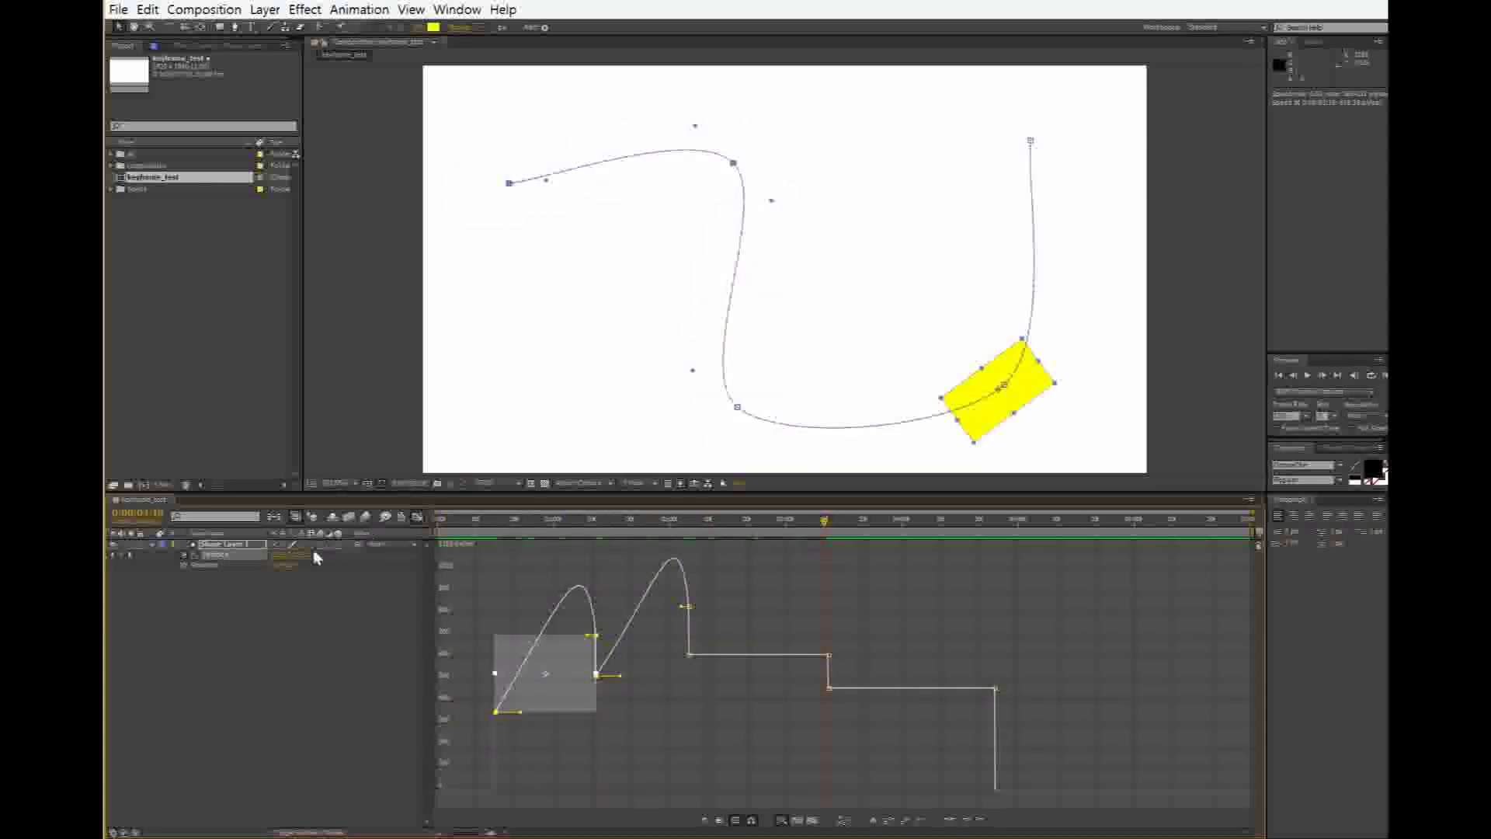
pyautogui.click(417, 516)
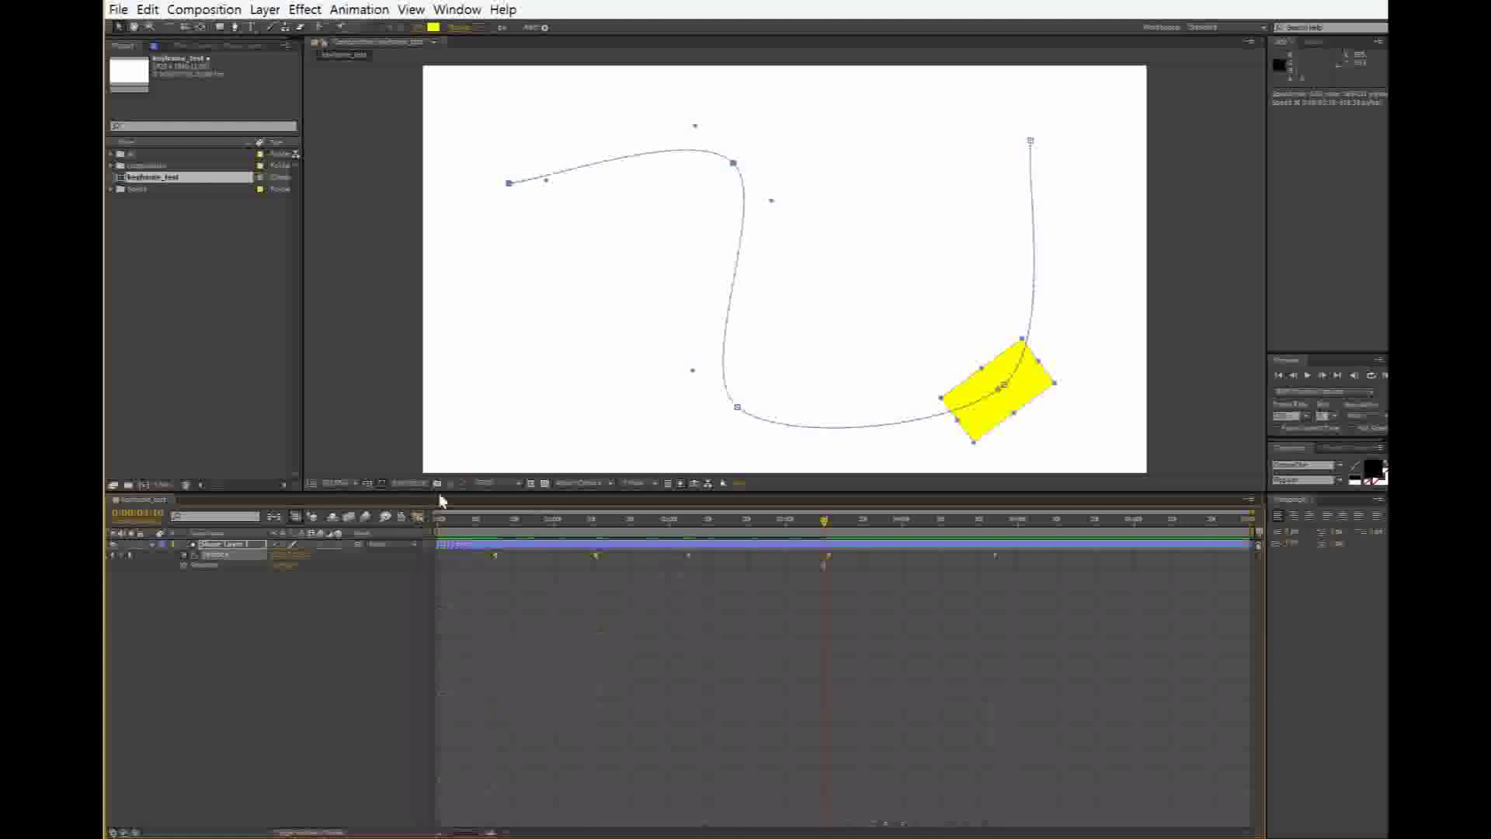
# Reshape the opening of the motion path by lowering its first point, extending that point's tangent handle and shifting the second point up and left
pyautogui.click(744, 171)
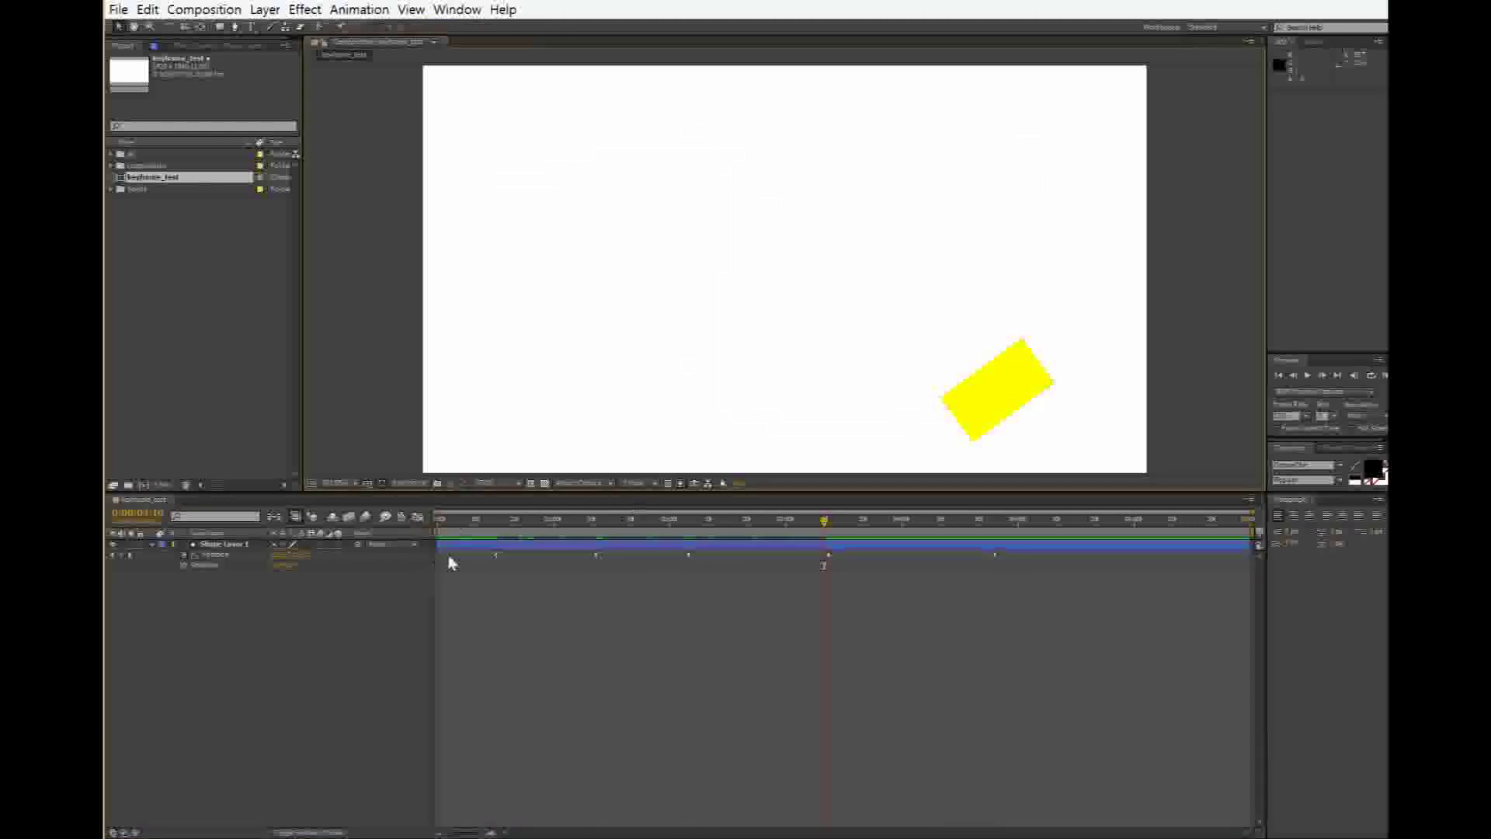
pyautogui.click(452, 563)
pyautogui.moveTo(733, 165); pyautogui.dragTo(684, 177)
pyautogui.click(546, 187)
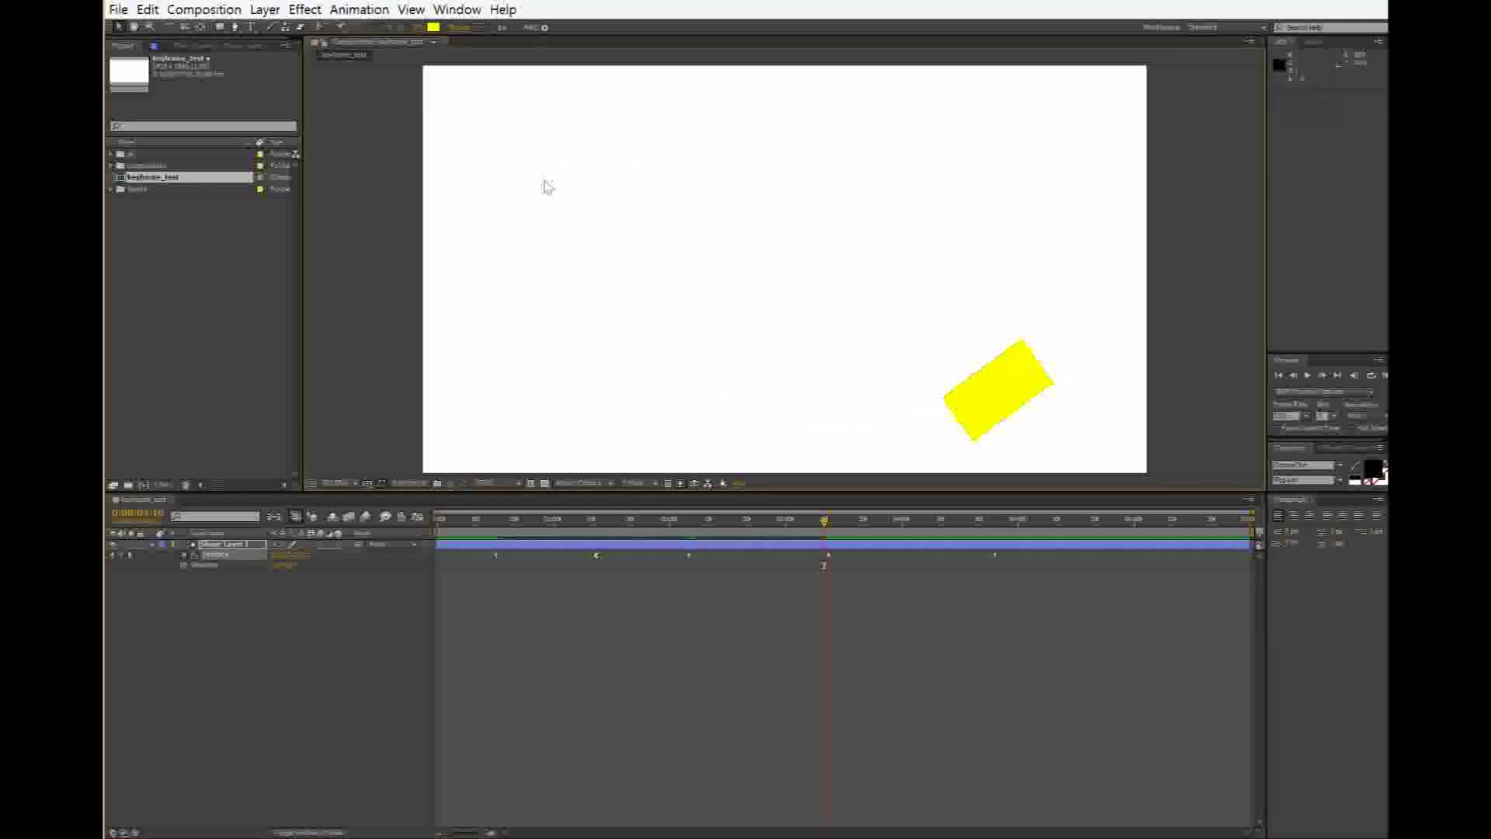
pyautogui.click(660, 544)
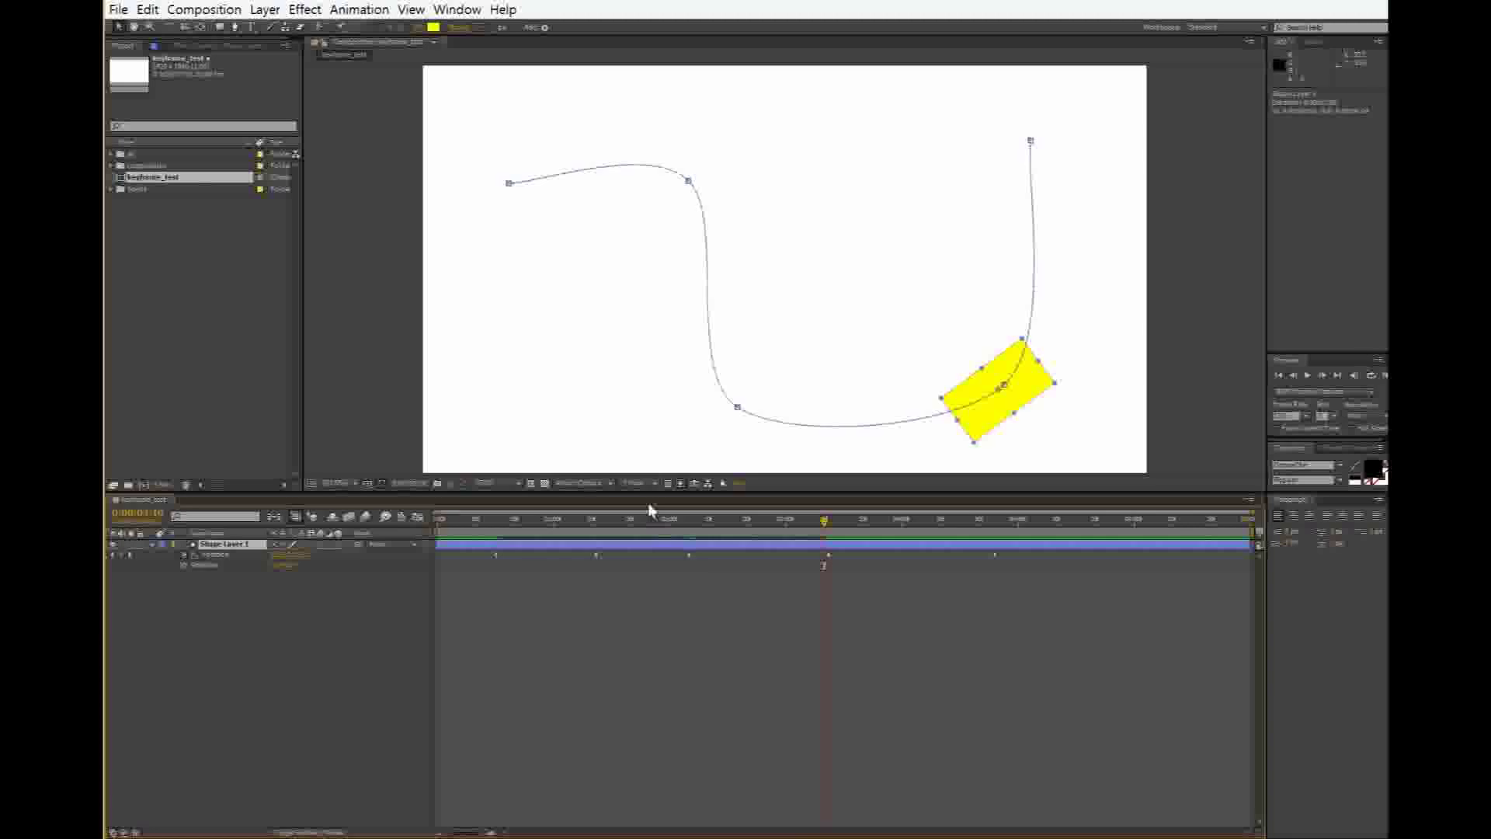
pyautogui.click(510, 186)
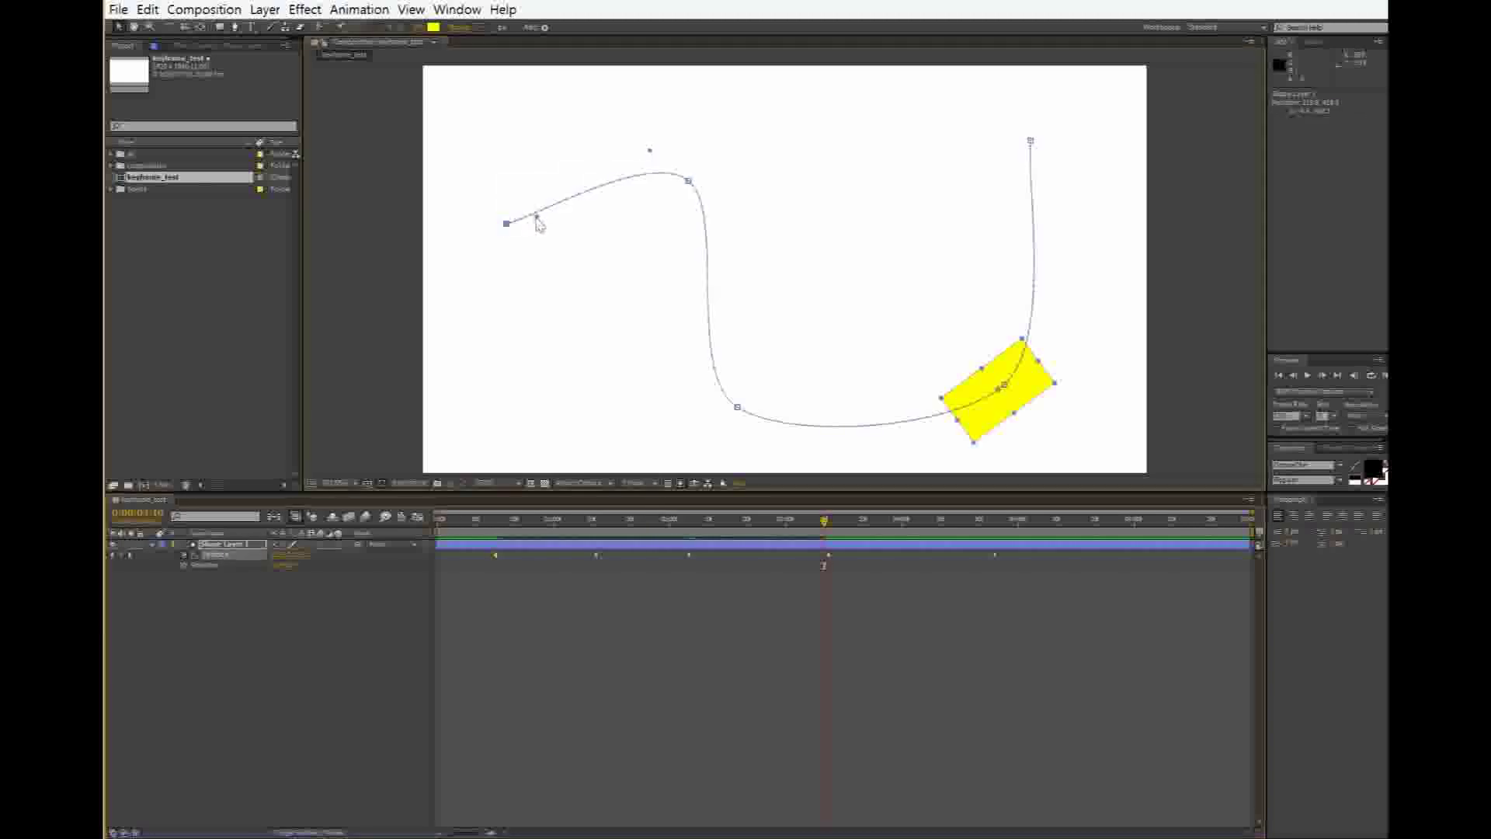
pyautogui.moveTo(537, 216)
pyautogui.mouseDown()
pyautogui.moveTo(529, 183)
pyautogui.moveTo(551, 200)
pyautogui.mouseUp()
pyautogui.moveTo(689, 185); pyautogui.dragTo(702, 160)
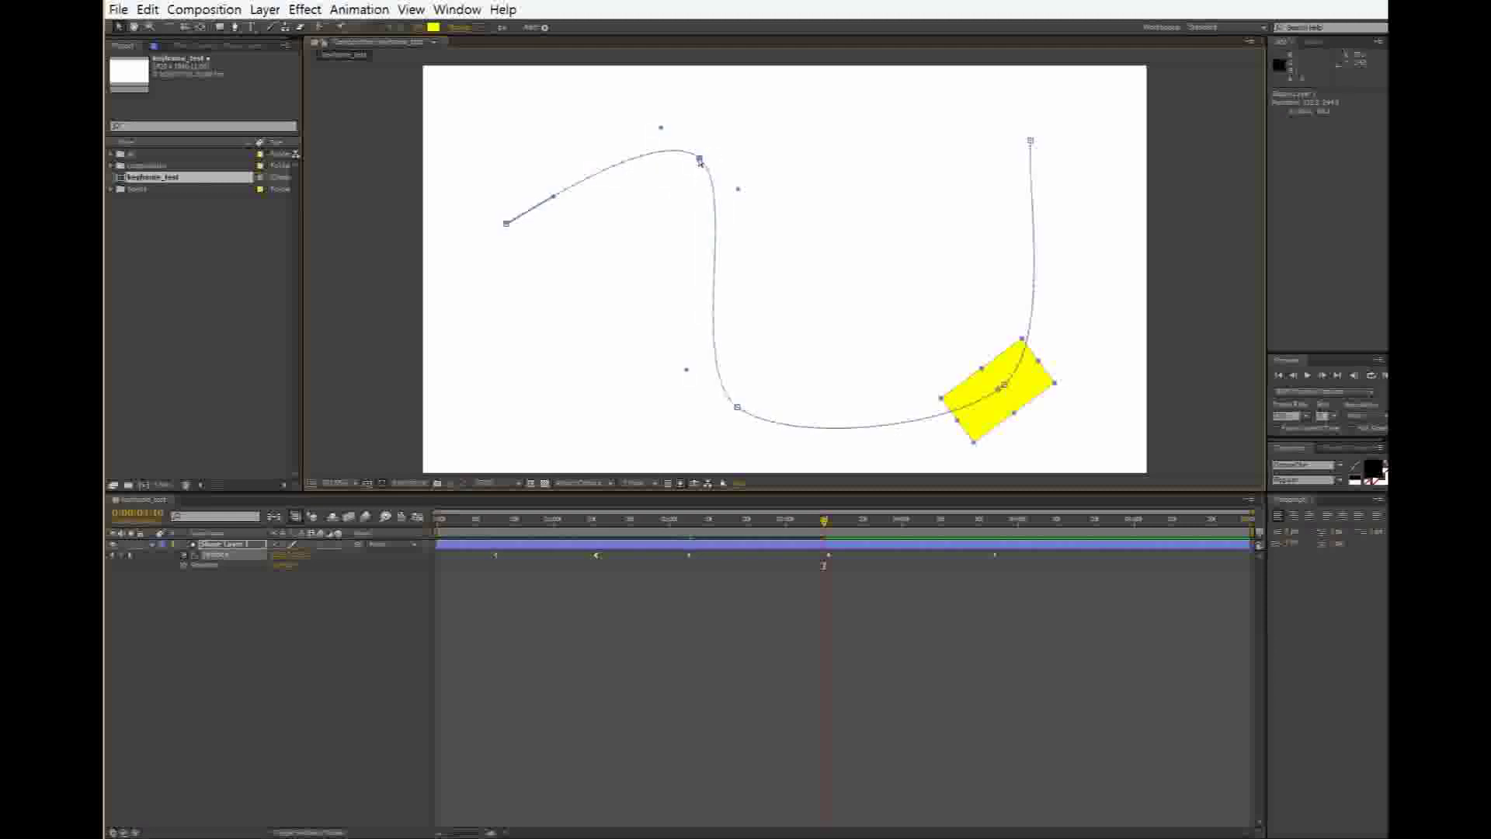
pyautogui.moveTo(700, 159); pyautogui.dragTo(705, 148)
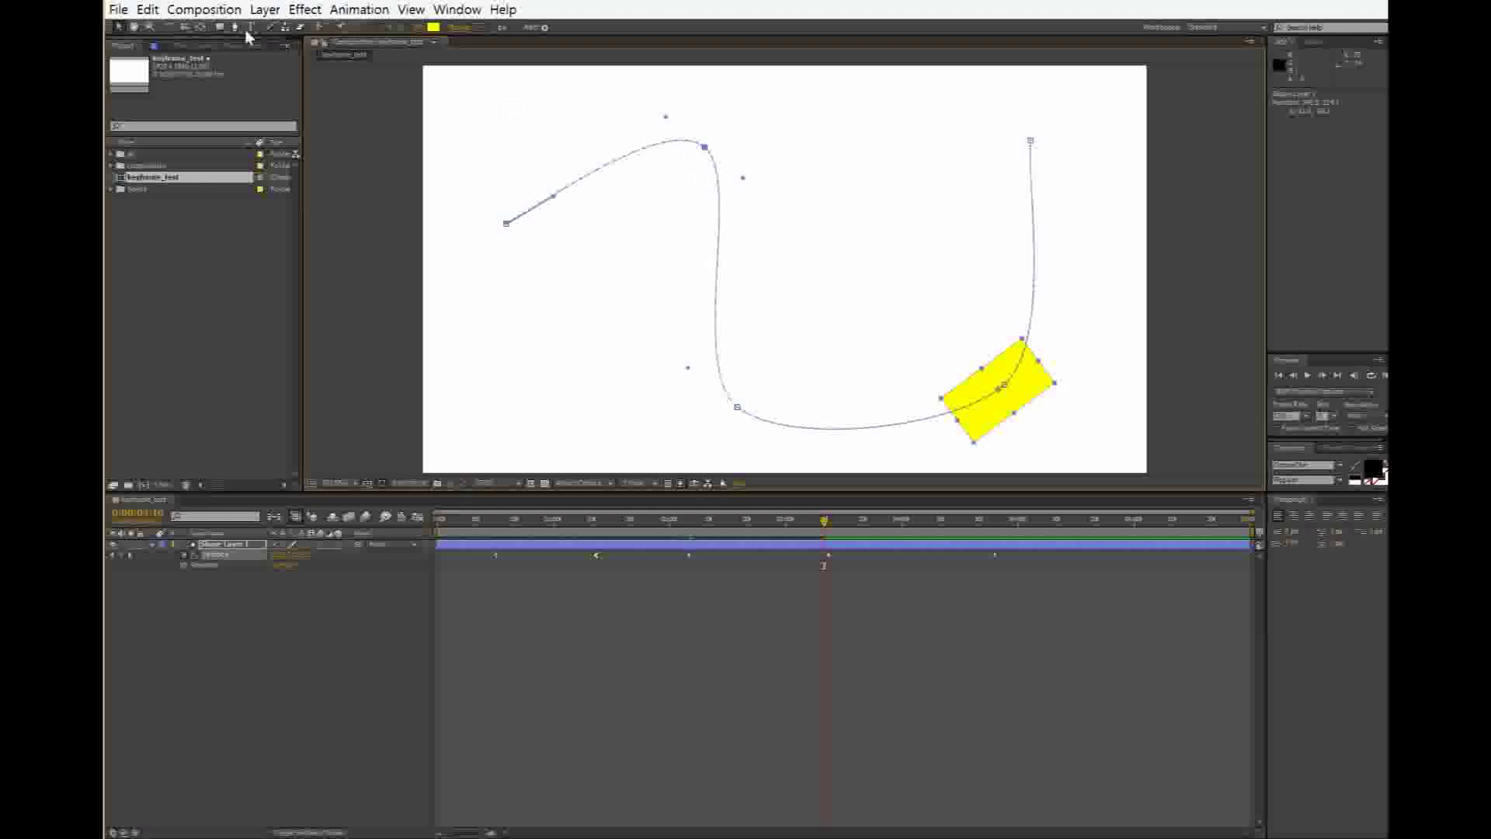
# Convert the three middle motion path points to corner points with the Convert Vertex tool and preview the animation
pyautogui.moveTo(236, 28); pyautogui.dragTo(290, 71)
pyautogui.click(705, 147)
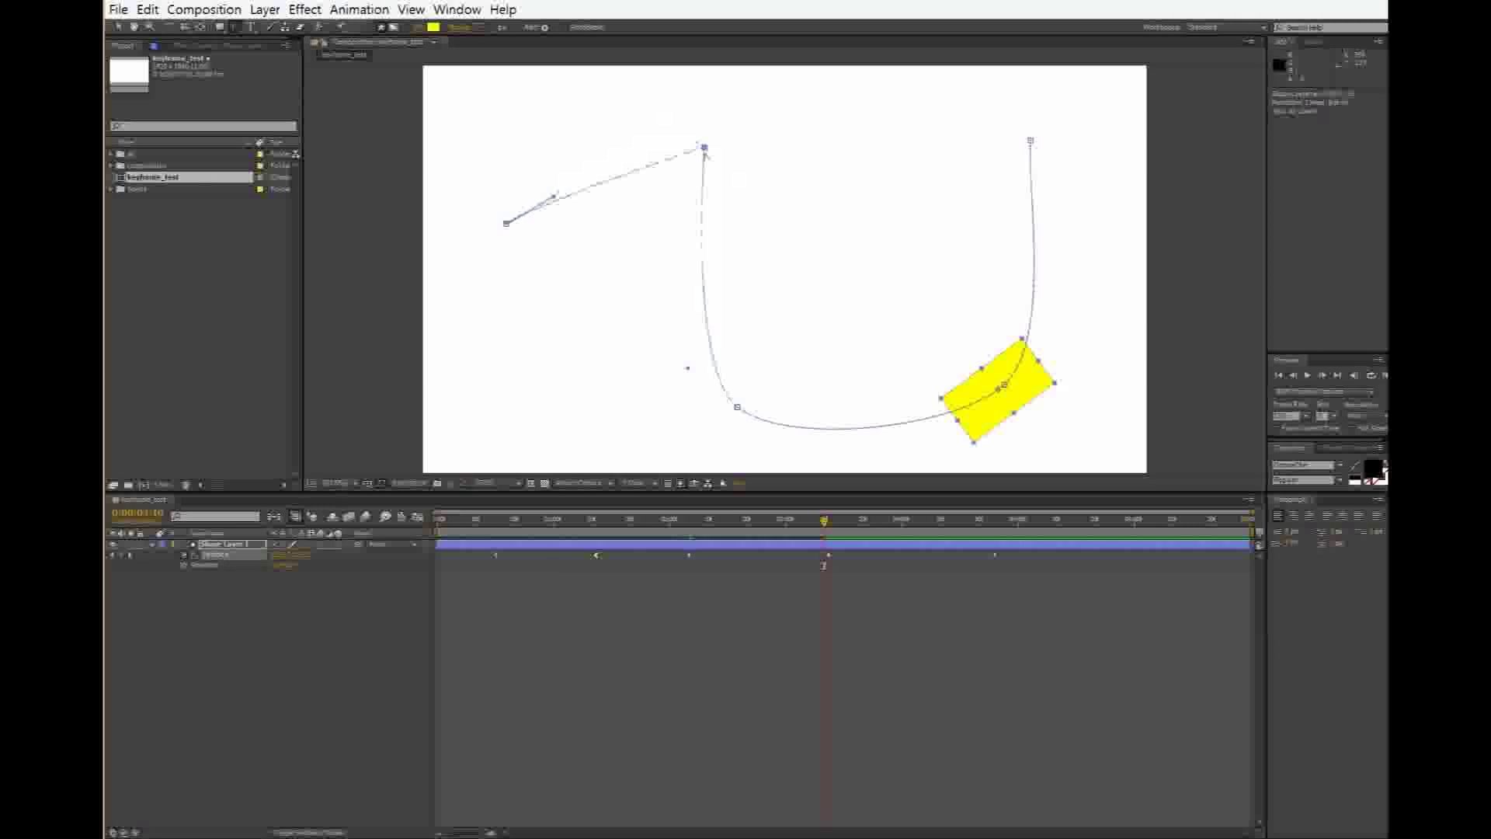
pyautogui.click(738, 407)
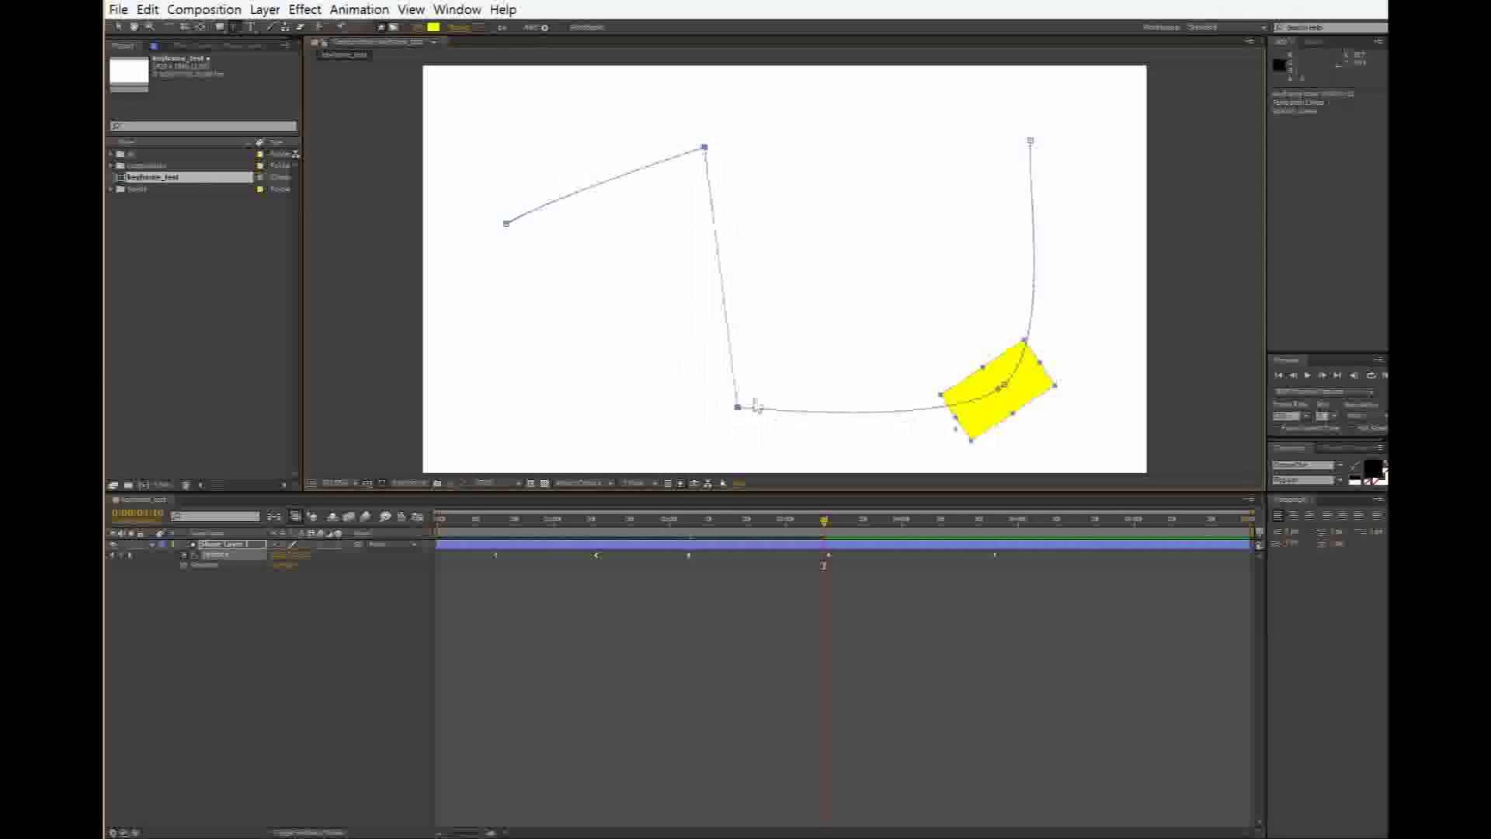
pyautogui.click(1004, 384)
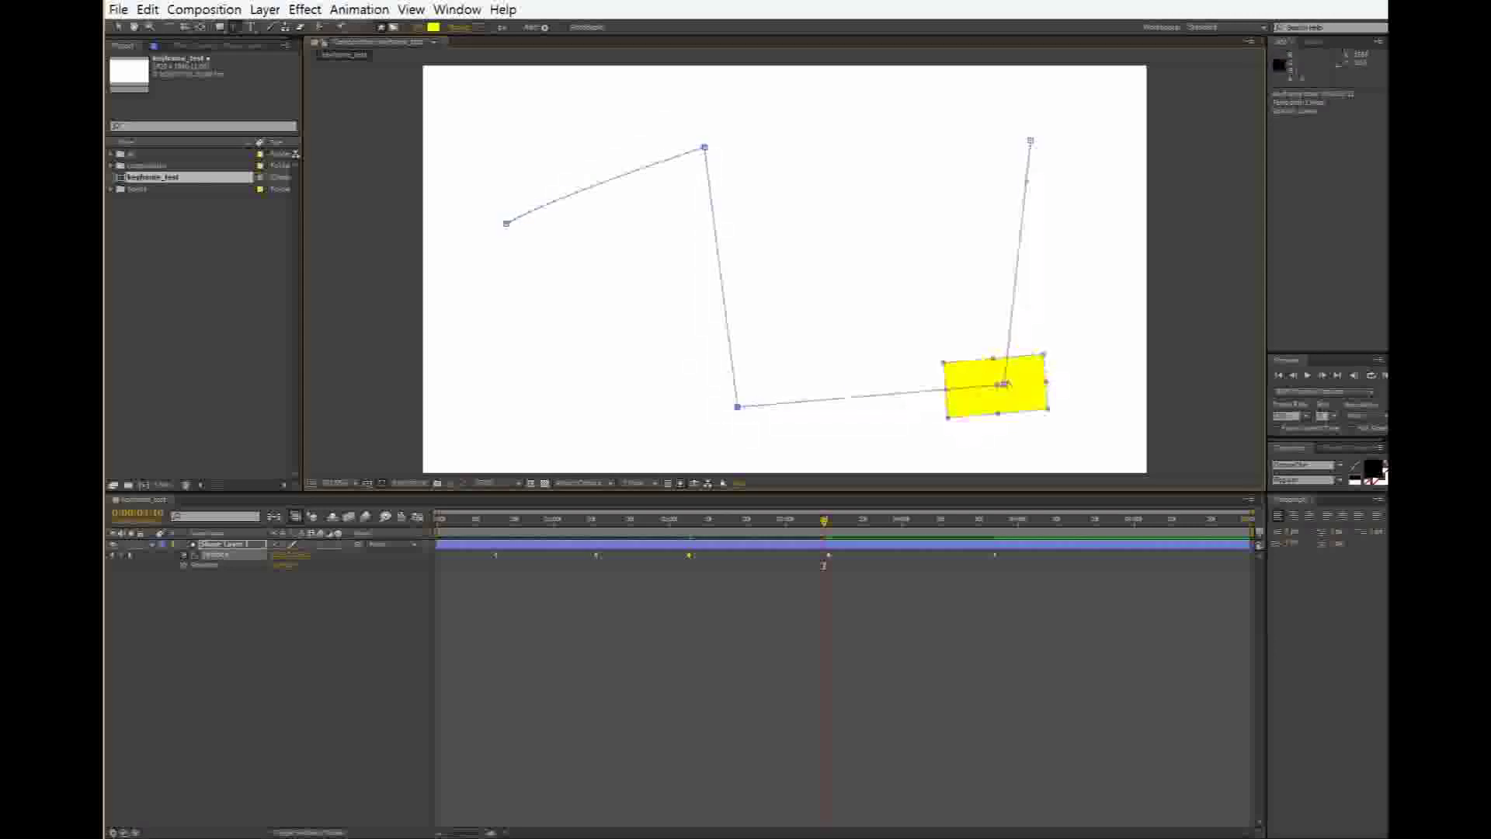
pyautogui.click(1373, 376)
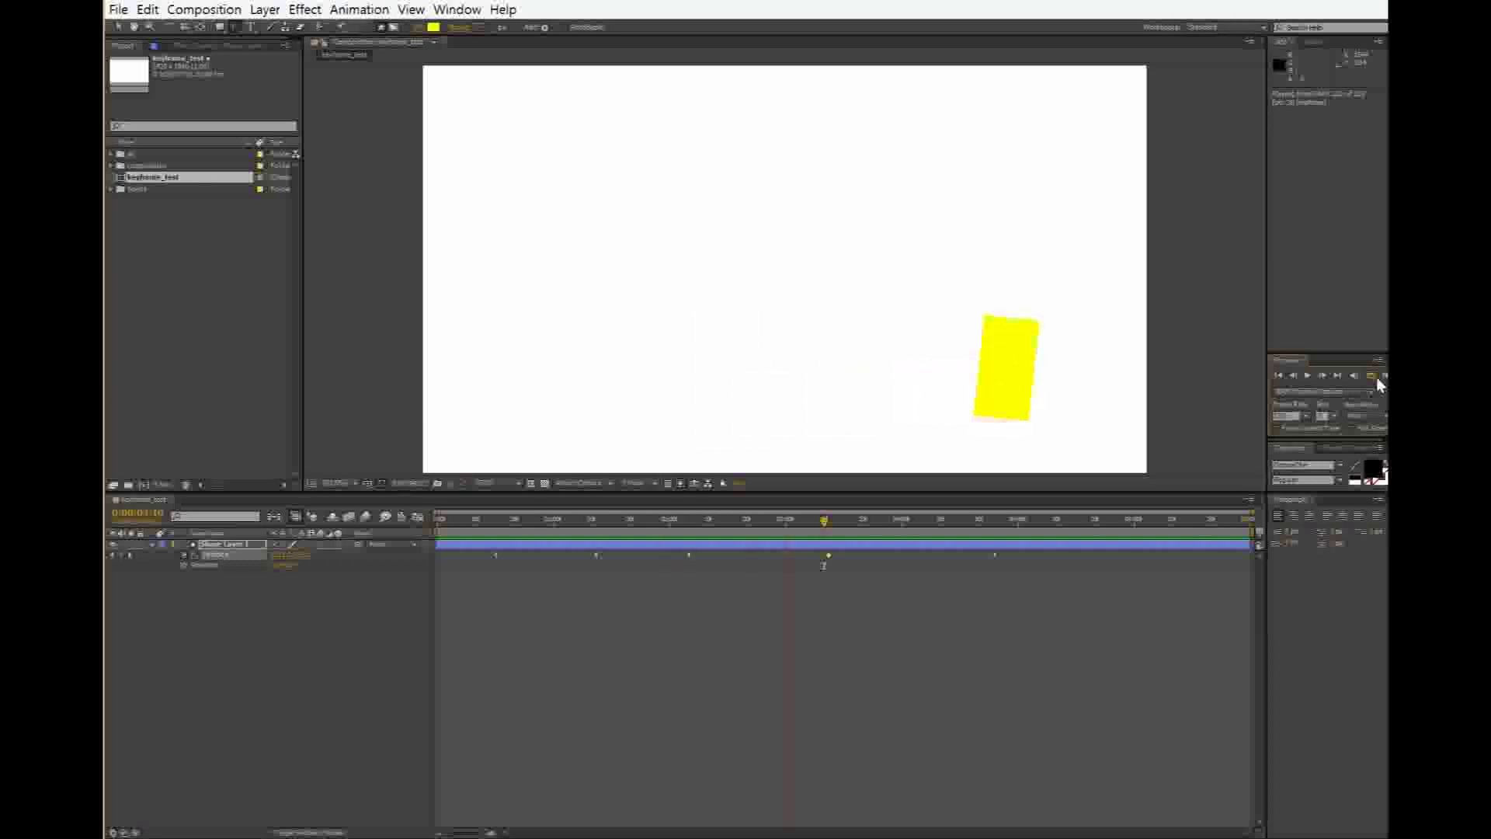
pyautogui.click(1377, 376)
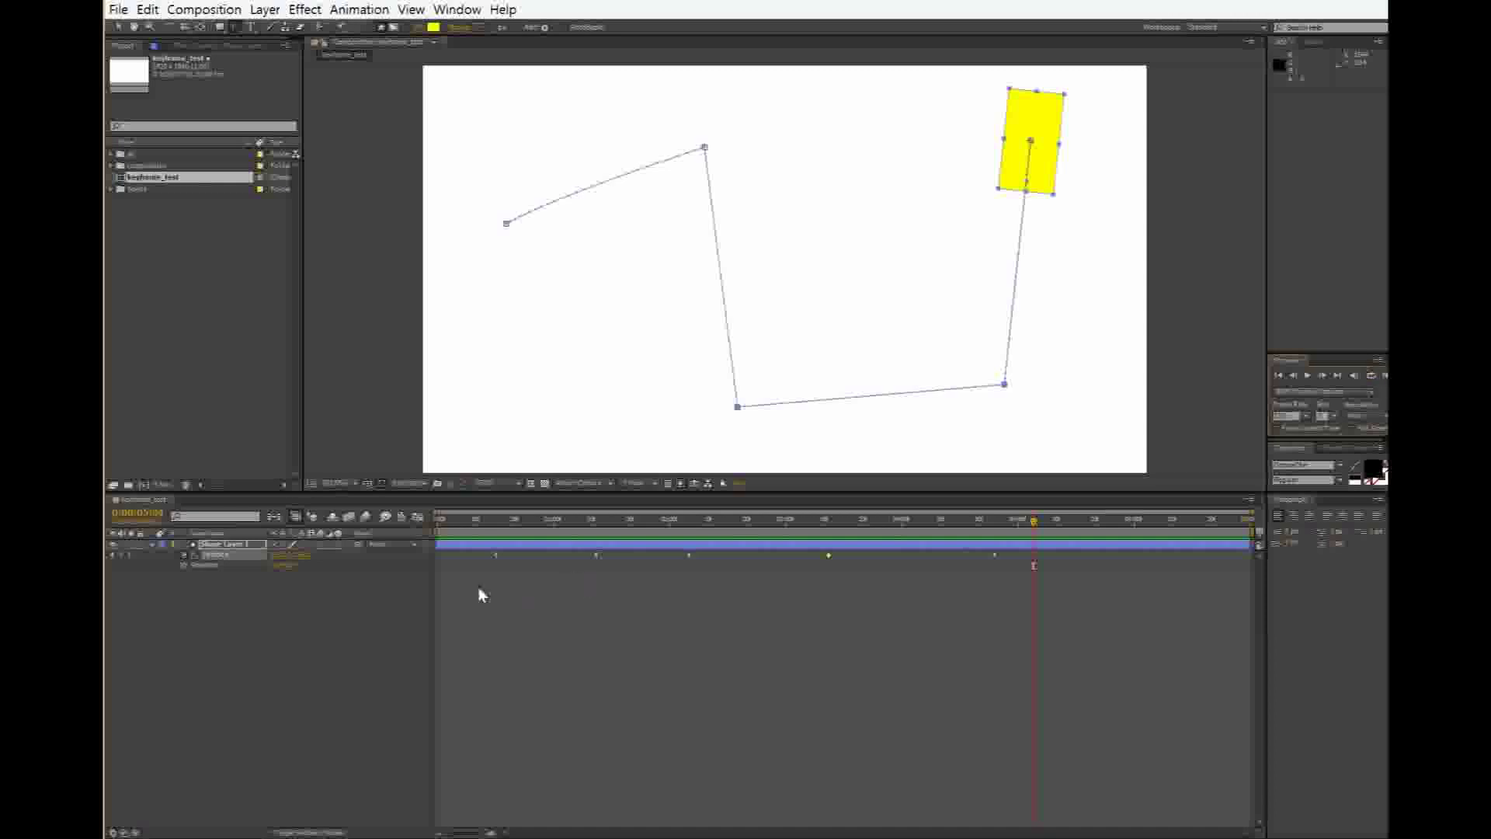
# Turn the second and fourth Position keyframes of the rectangle into hold keyframes, scrubbing the motion between them
pyautogui.moveTo(547, 528); pyautogui.dragTo(594, 537)
pyautogui.rightClick(596, 555)
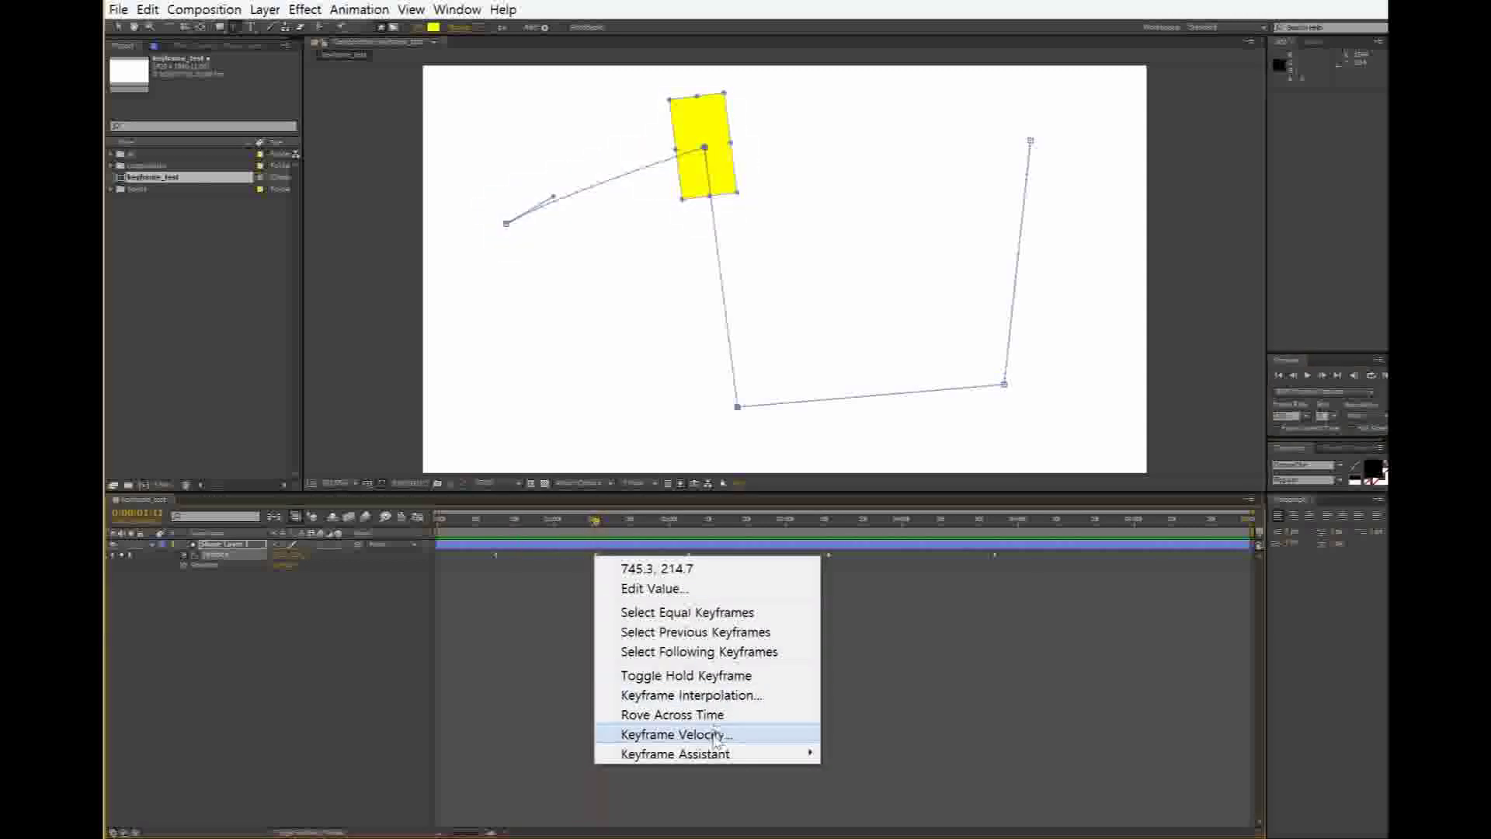
pyautogui.click(715, 676)
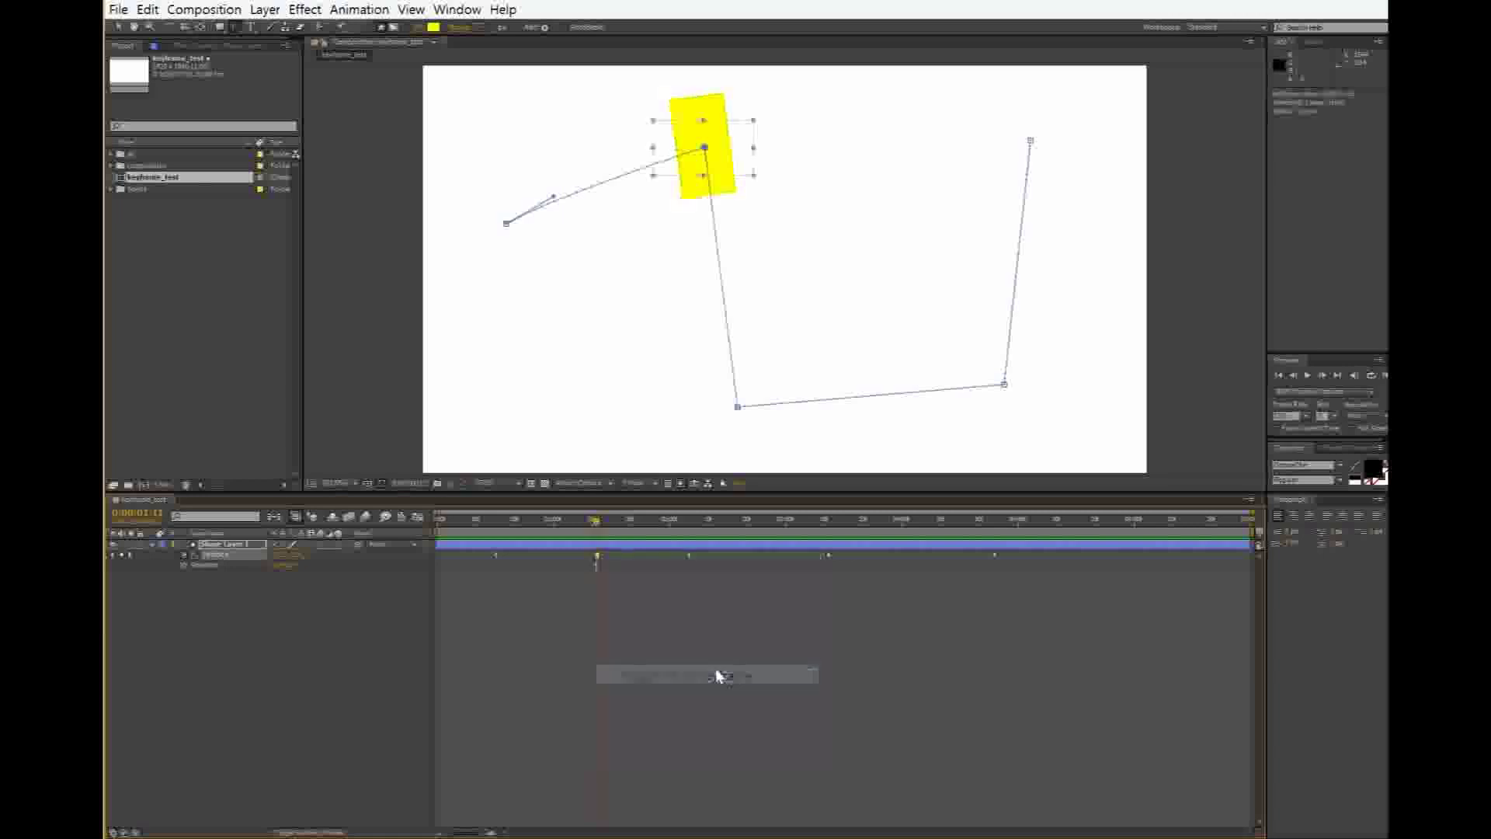
pyautogui.moveTo(596, 532); pyautogui.dragTo(777, 535)
pyautogui.rightClick(828, 556)
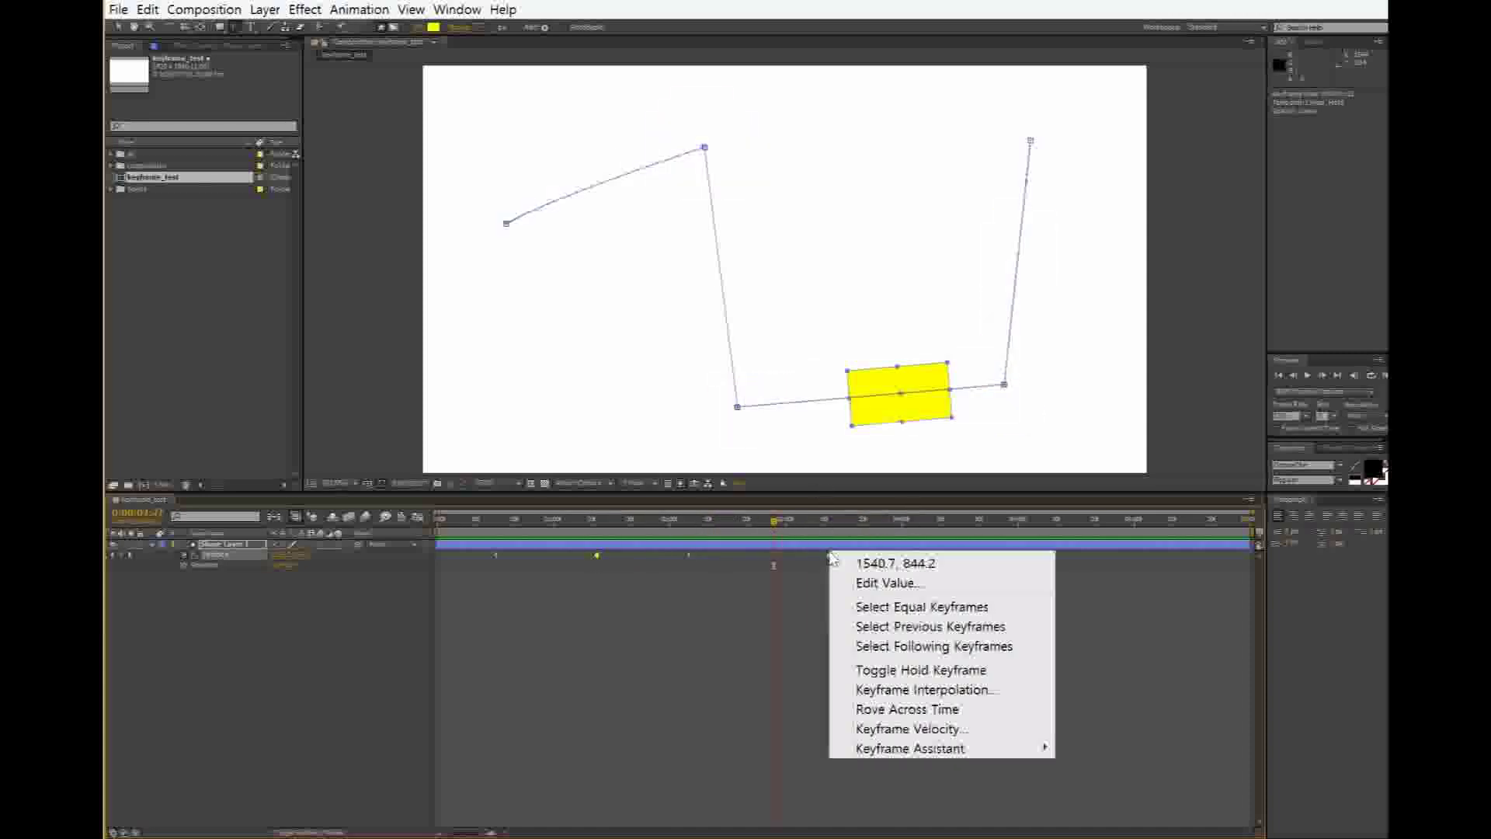
pyautogui.click(956, 675)
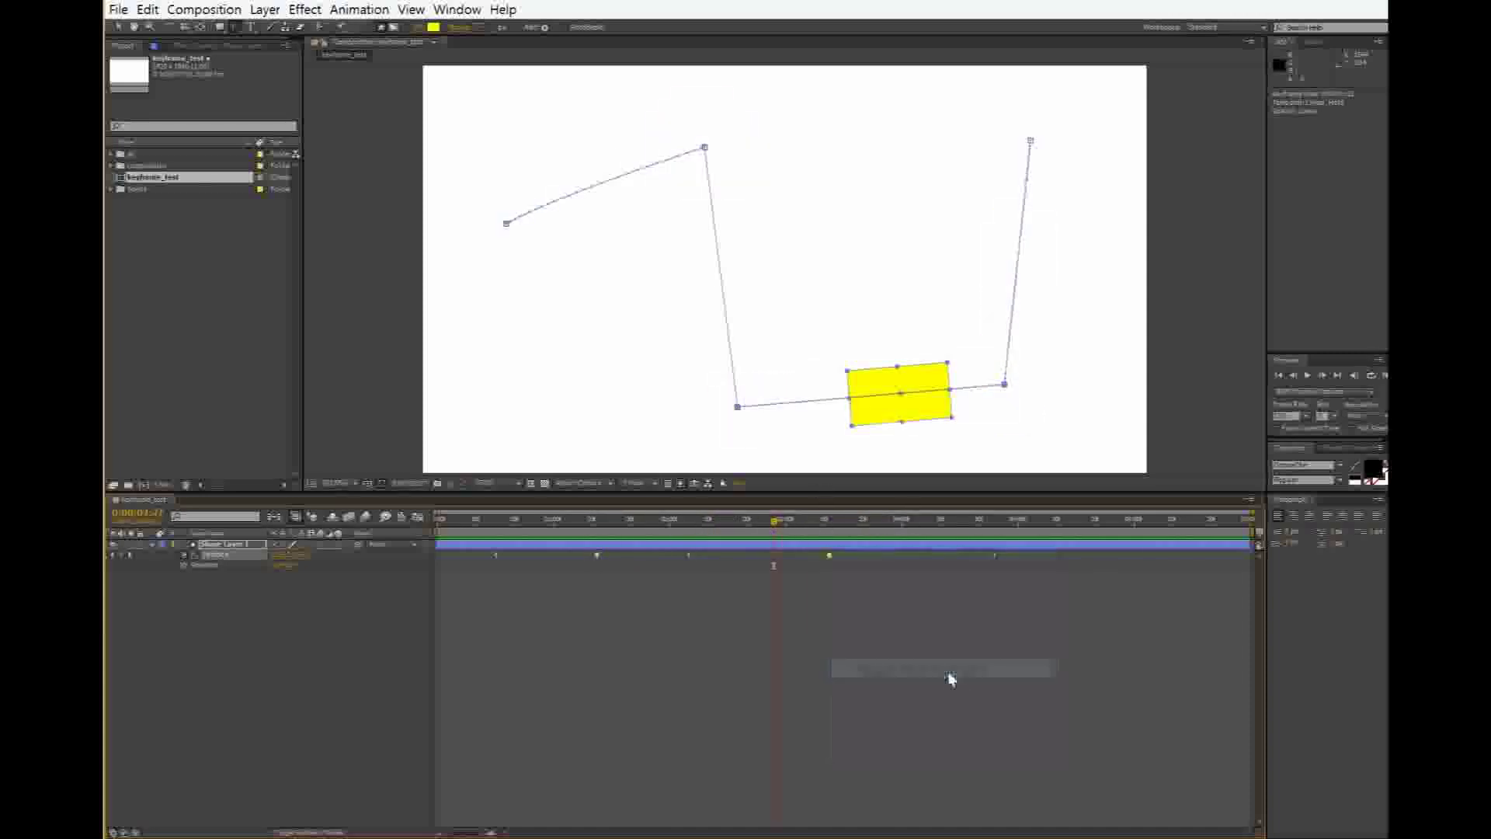
# Return to the start of the timeline and preview the animation with the hold keyframes
pyautogui.moveTo(774, 526); pyautogui.dragTo(447, 588)
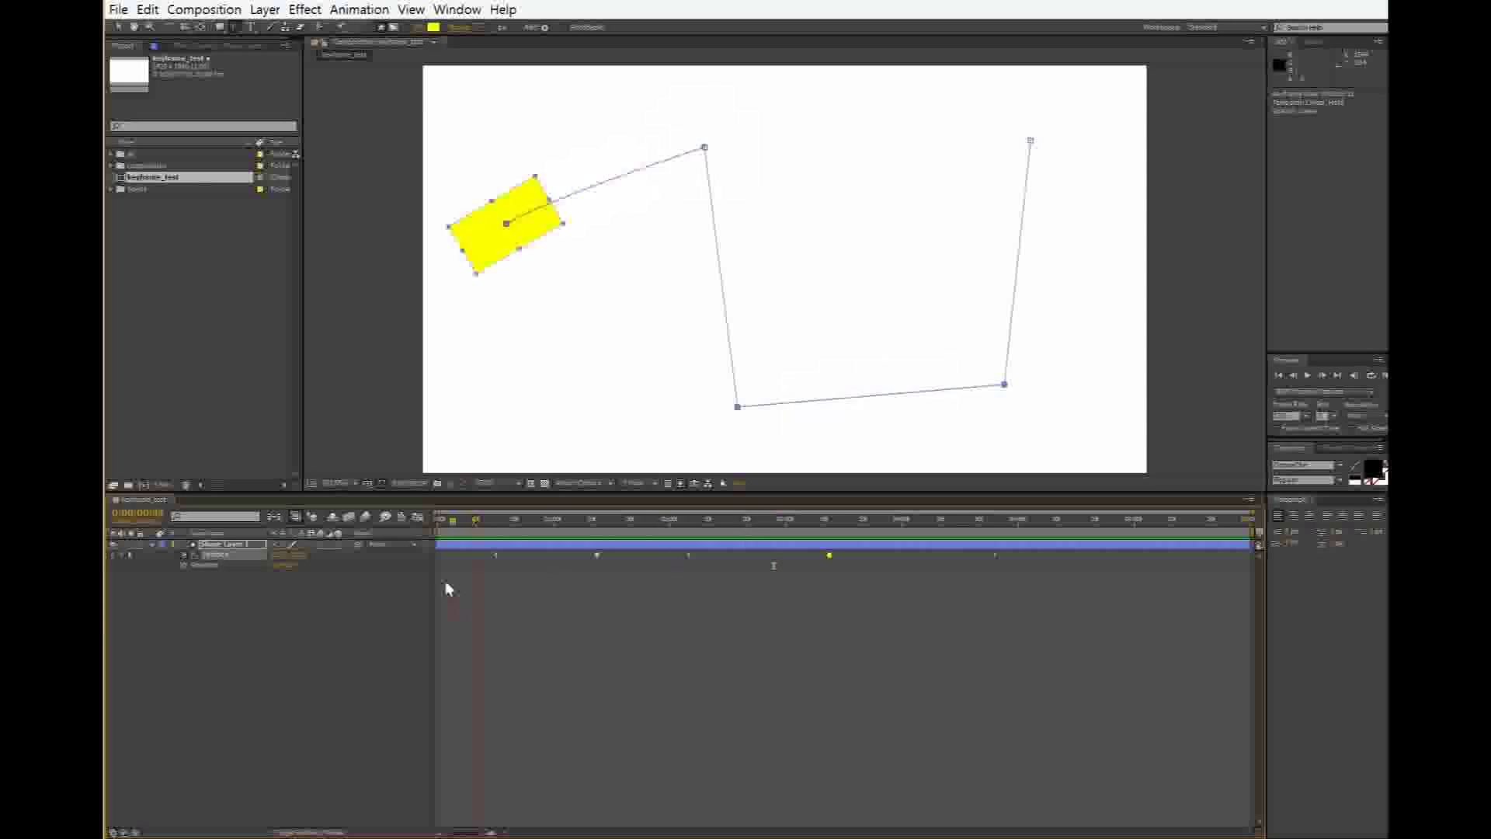
pyautogui.click(1371, 376)
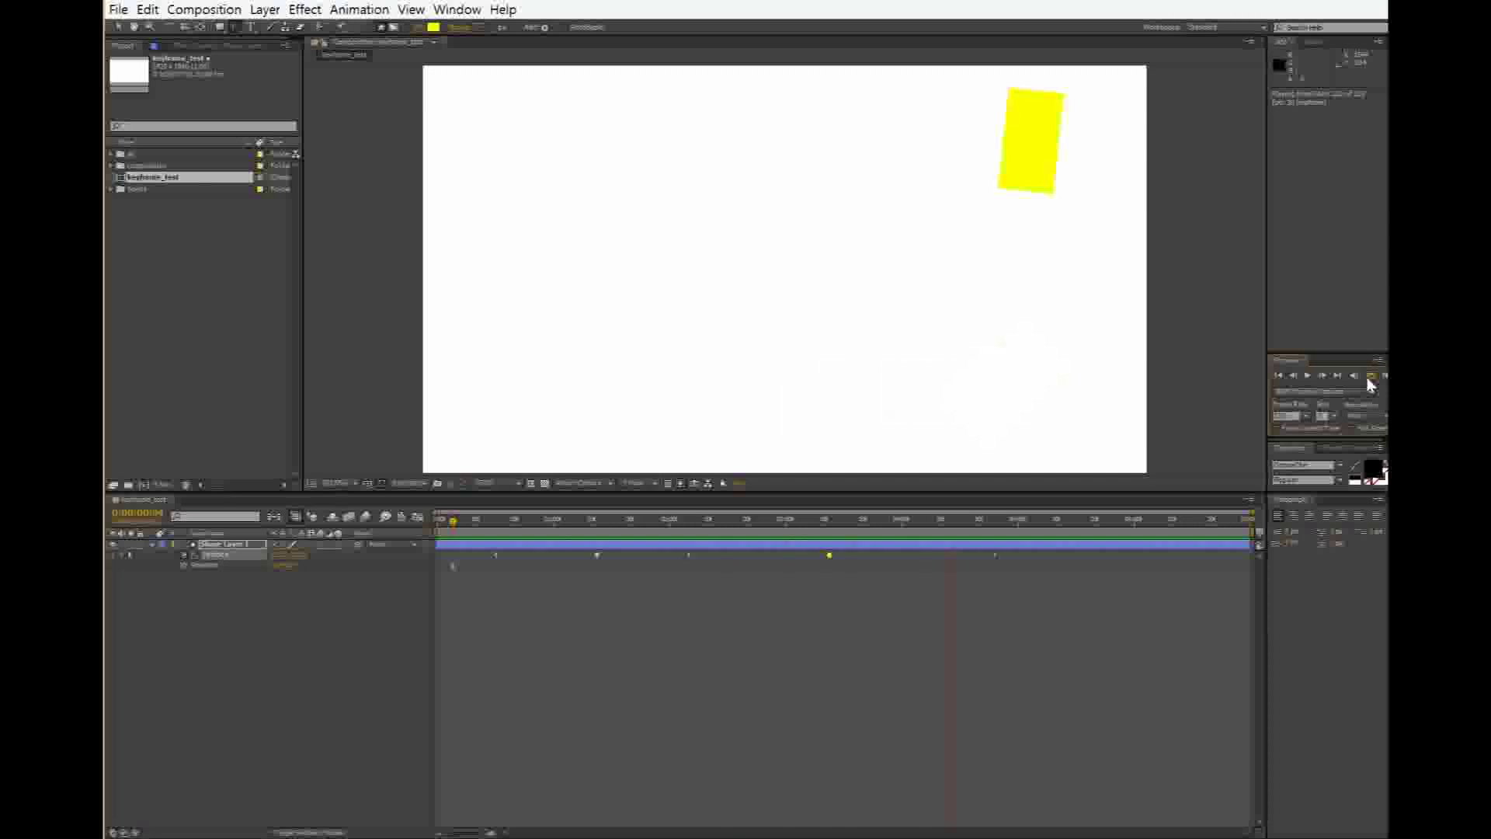
pyautogui.click(1371, 377)
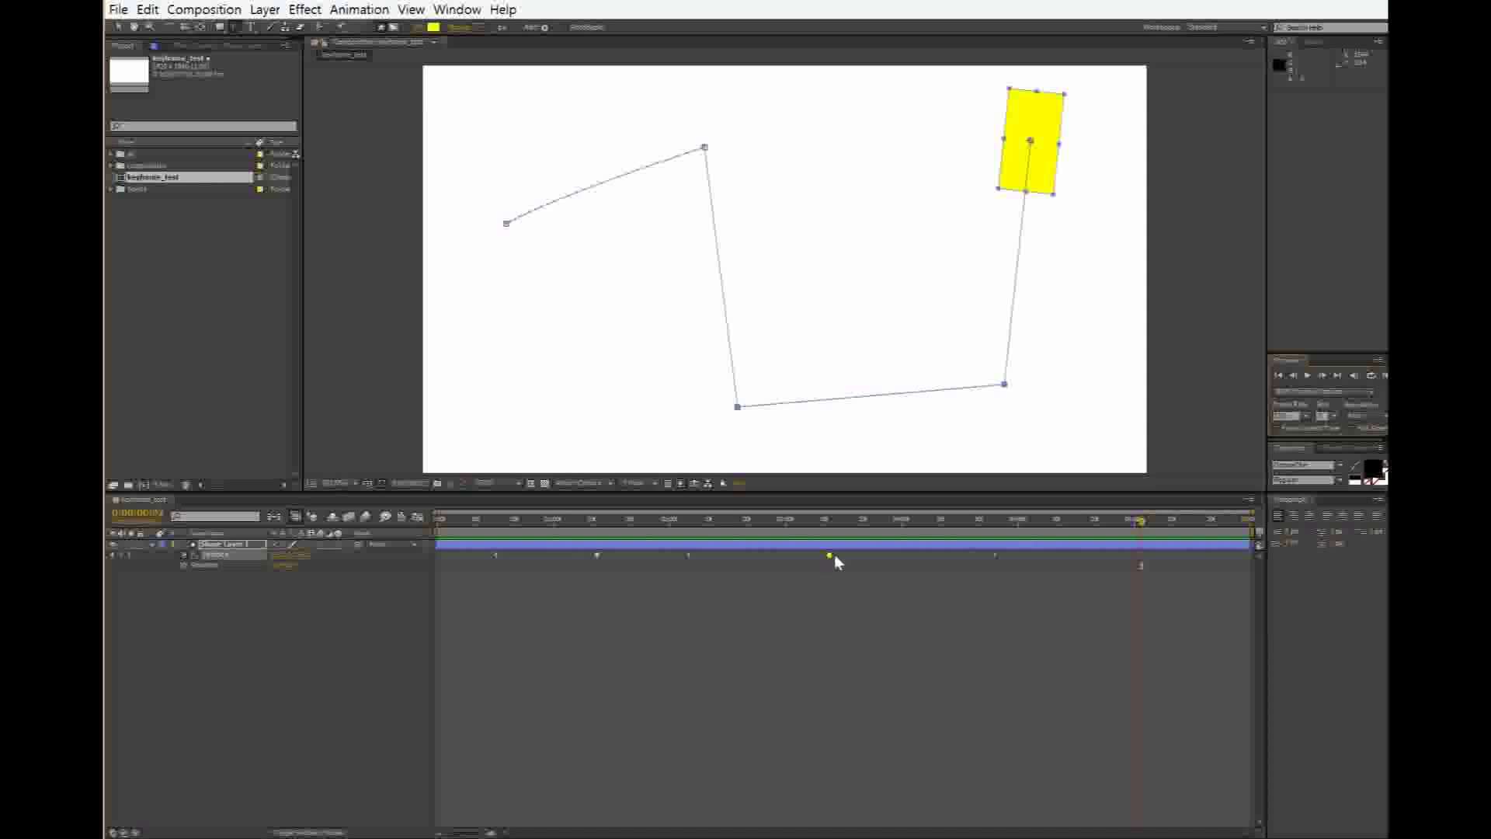
# Clear the hold from the second and fourth Position keyframes, scrub the motion and check the speed curve in the Graph Editor
pyautogui.click(597, 556)
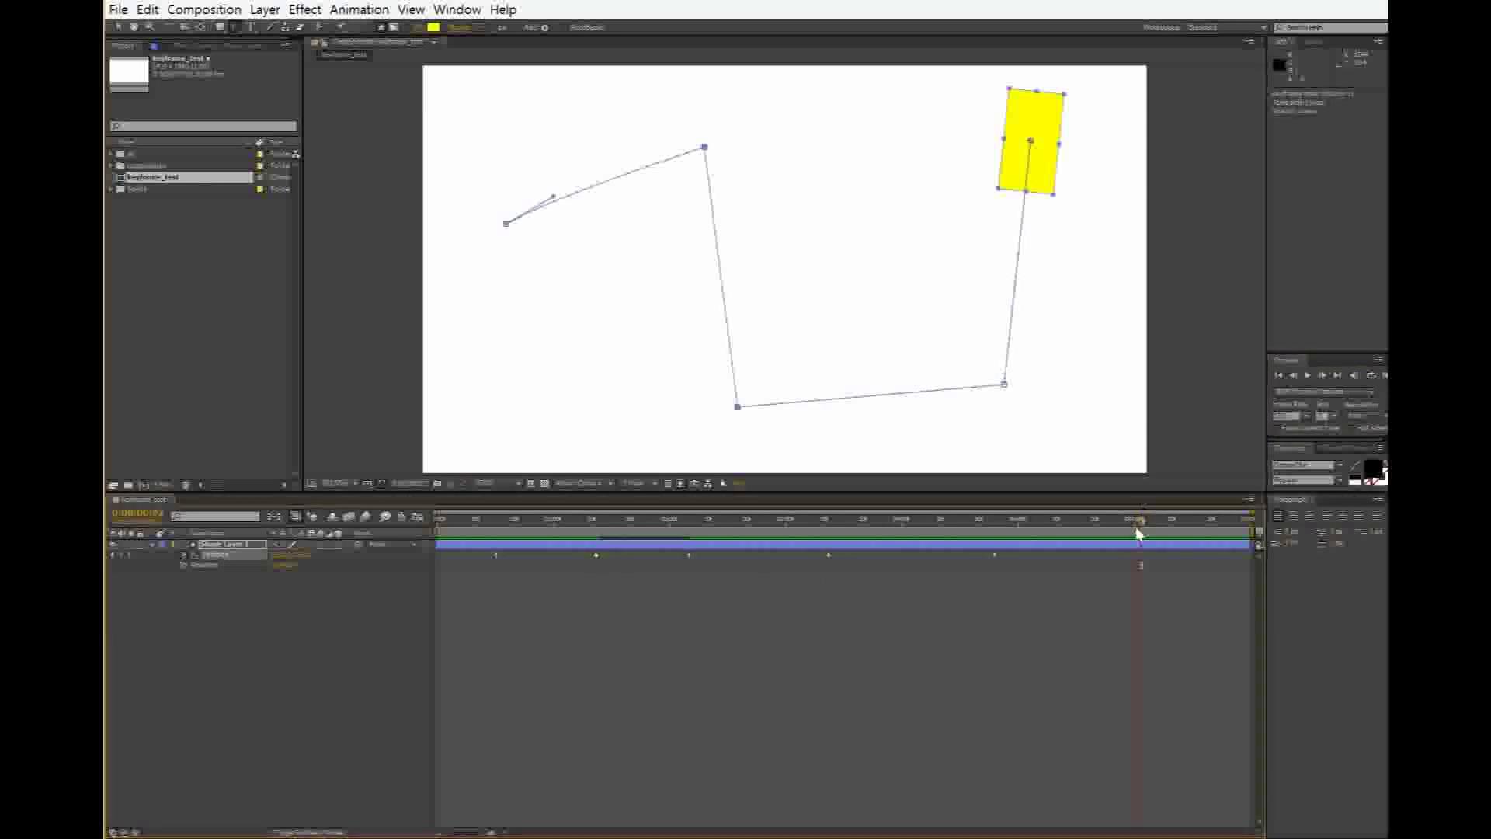
pyautogui.moveTo(881, 546); pyautogui.dragTo(662, 550)
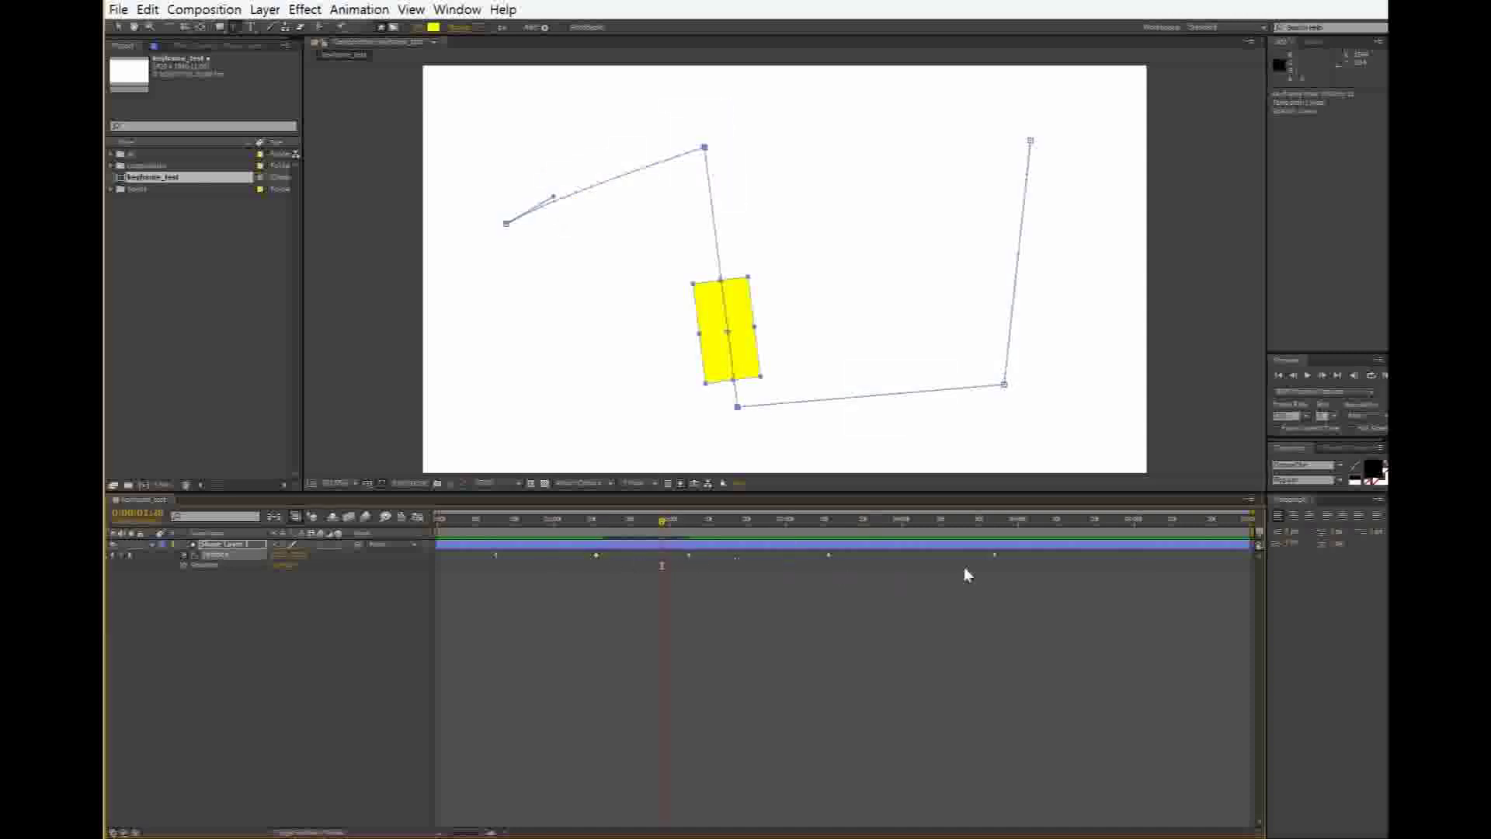
pyautogui.click(417, 518)
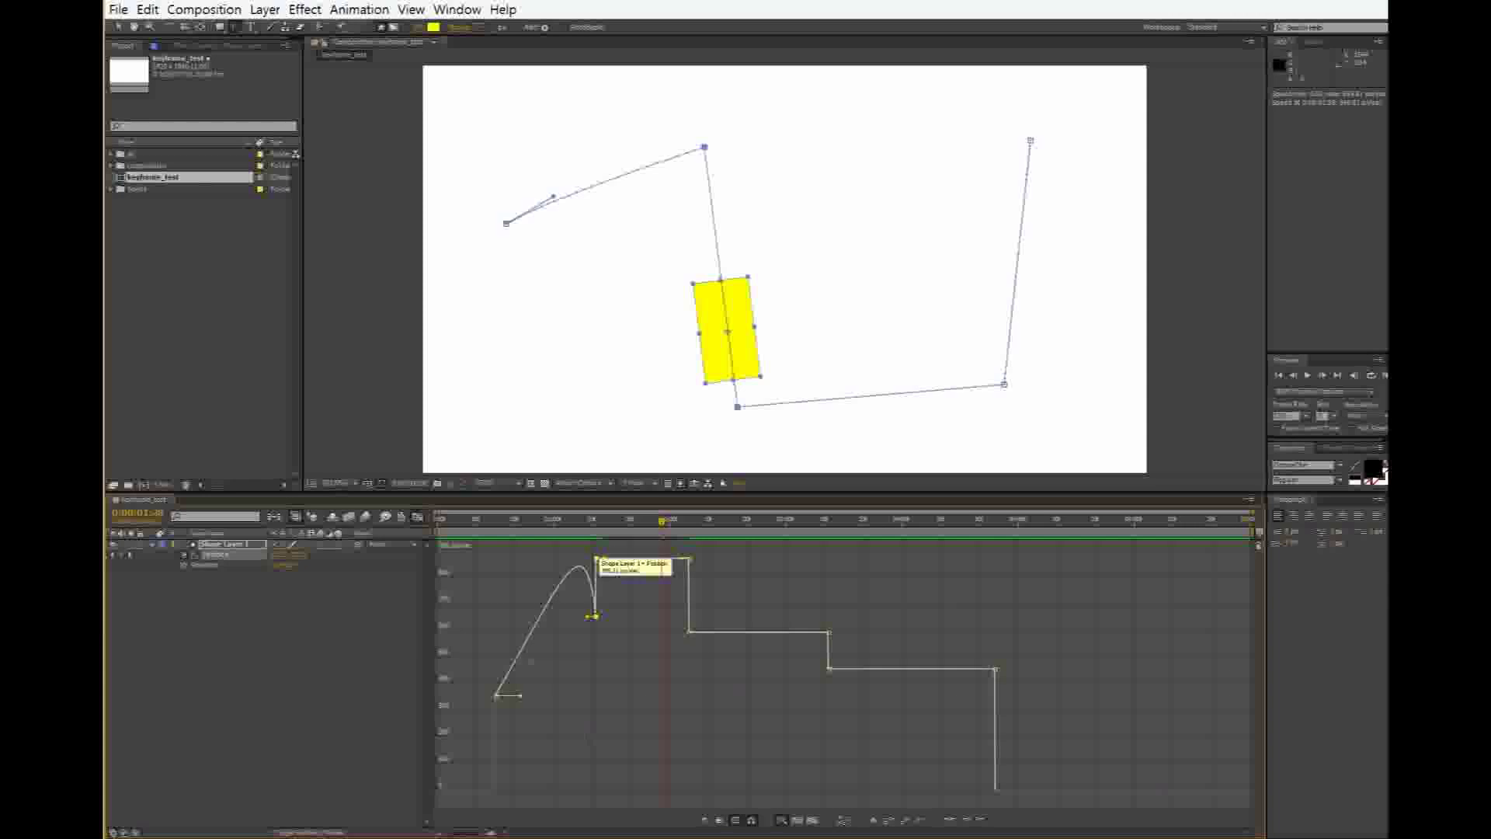
pyautogui.click(417, 518)
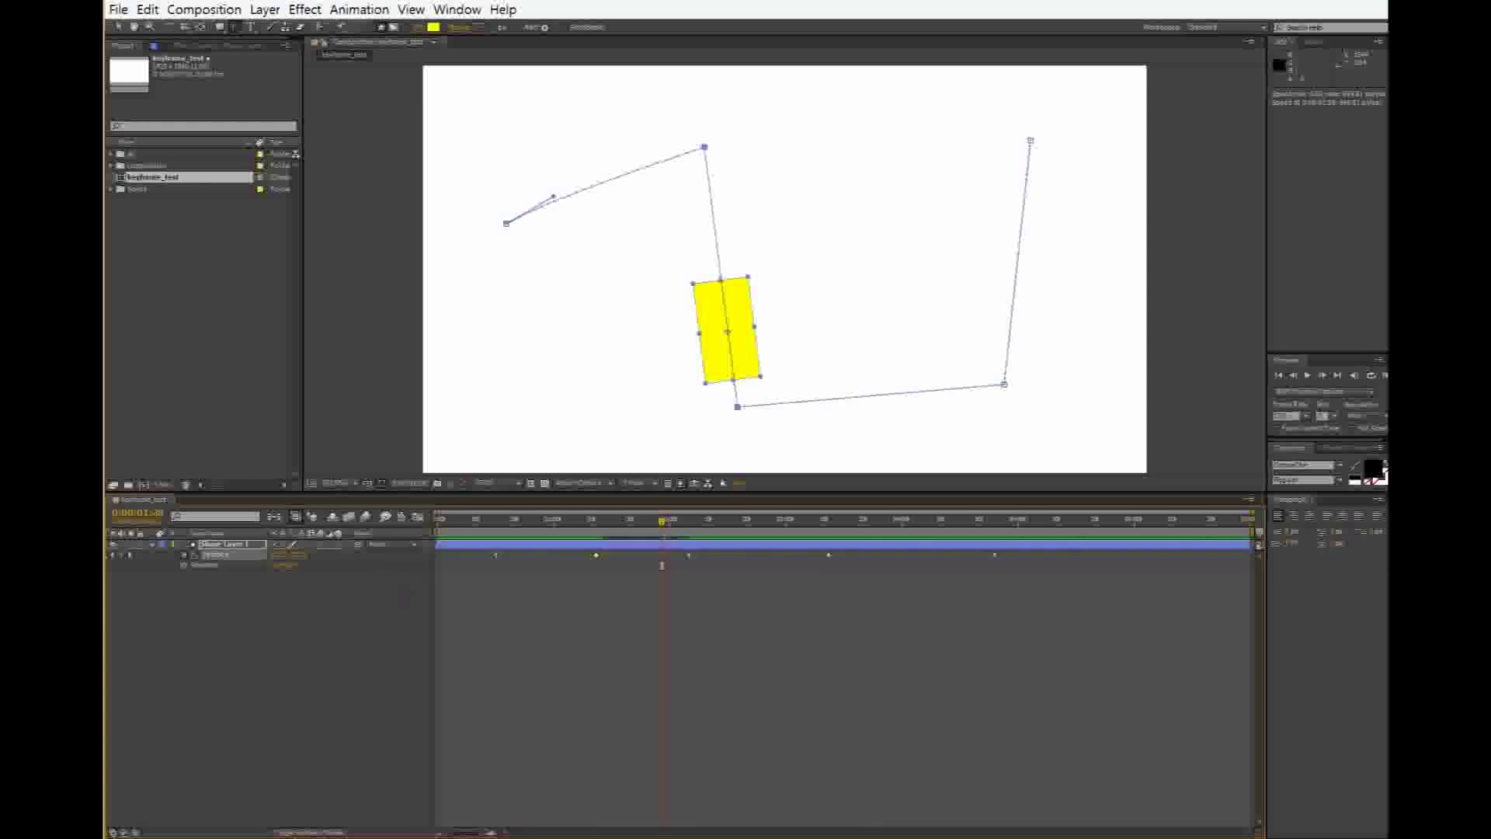
# Convert the three middle motion path points back to smooth points by pulling out tangent handles so the path curves through them
pyautogui.moveTo(705, 146); pyautogui.dragTo(777, 174)
pyautogui.moveTo(738, 407); pyautogui.dragTo(813, 441)
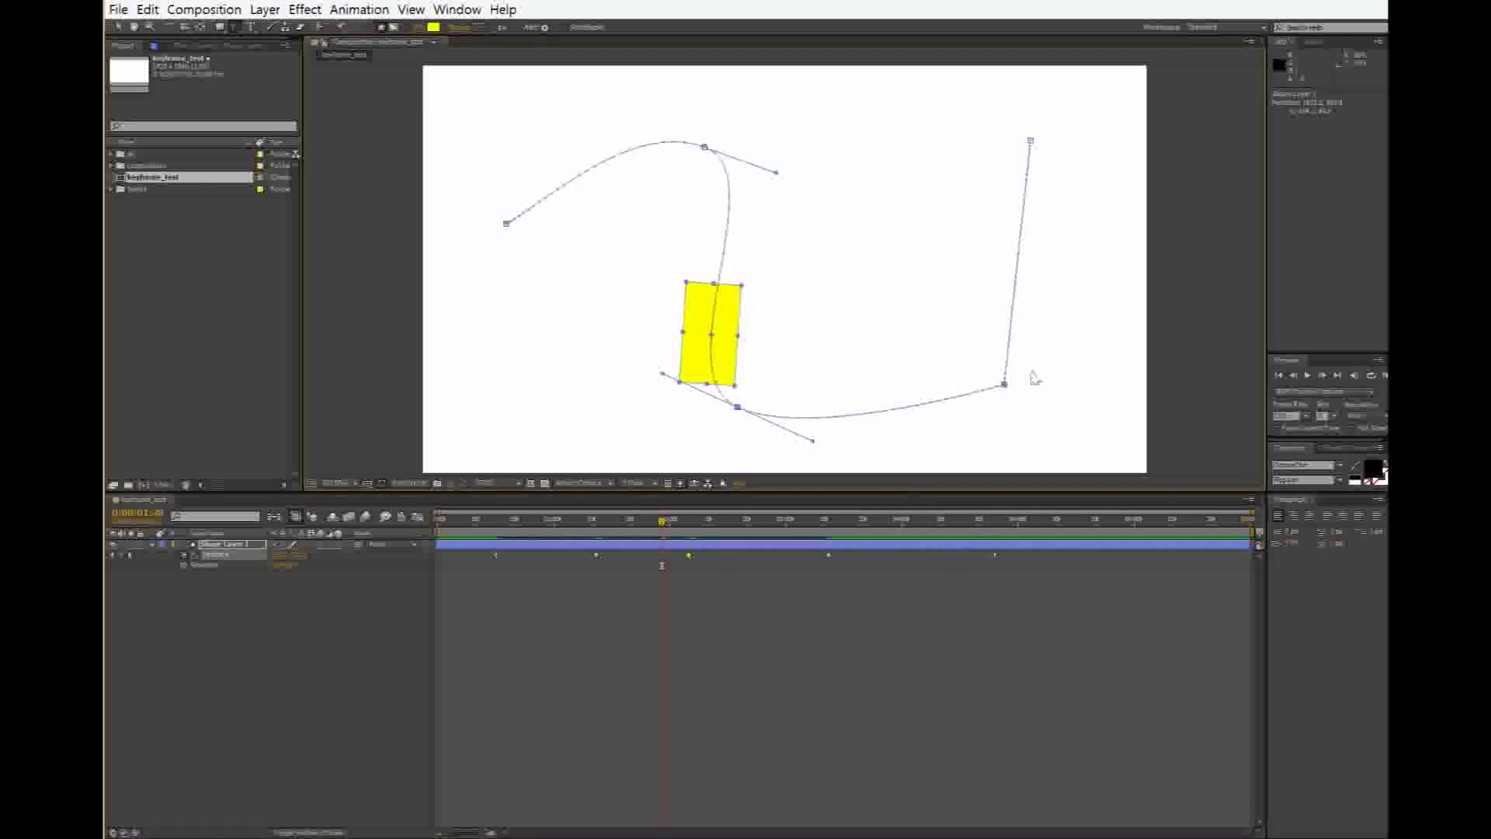
pyautogui.moveTo(1005, 385); pyautogui.dragTo(1050, 357)
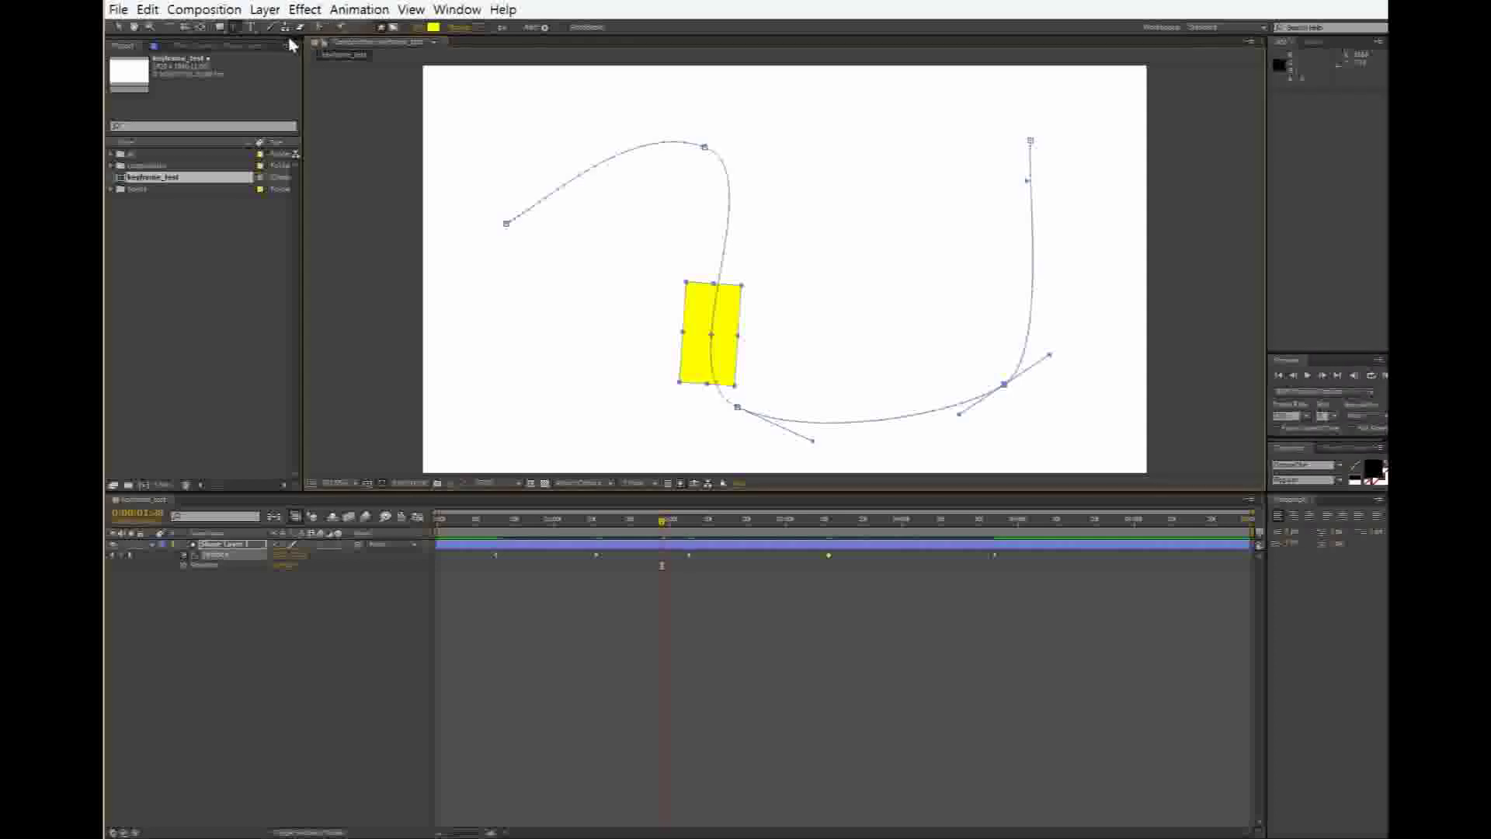
# Draw a yellow ellipse on a new shape layer in the composition's upper left area with the Ellipse tool
pyautogui.moveTo(240, 29); pyautogui.dragTo(264, 61)
pyautogui.click(289, 699)
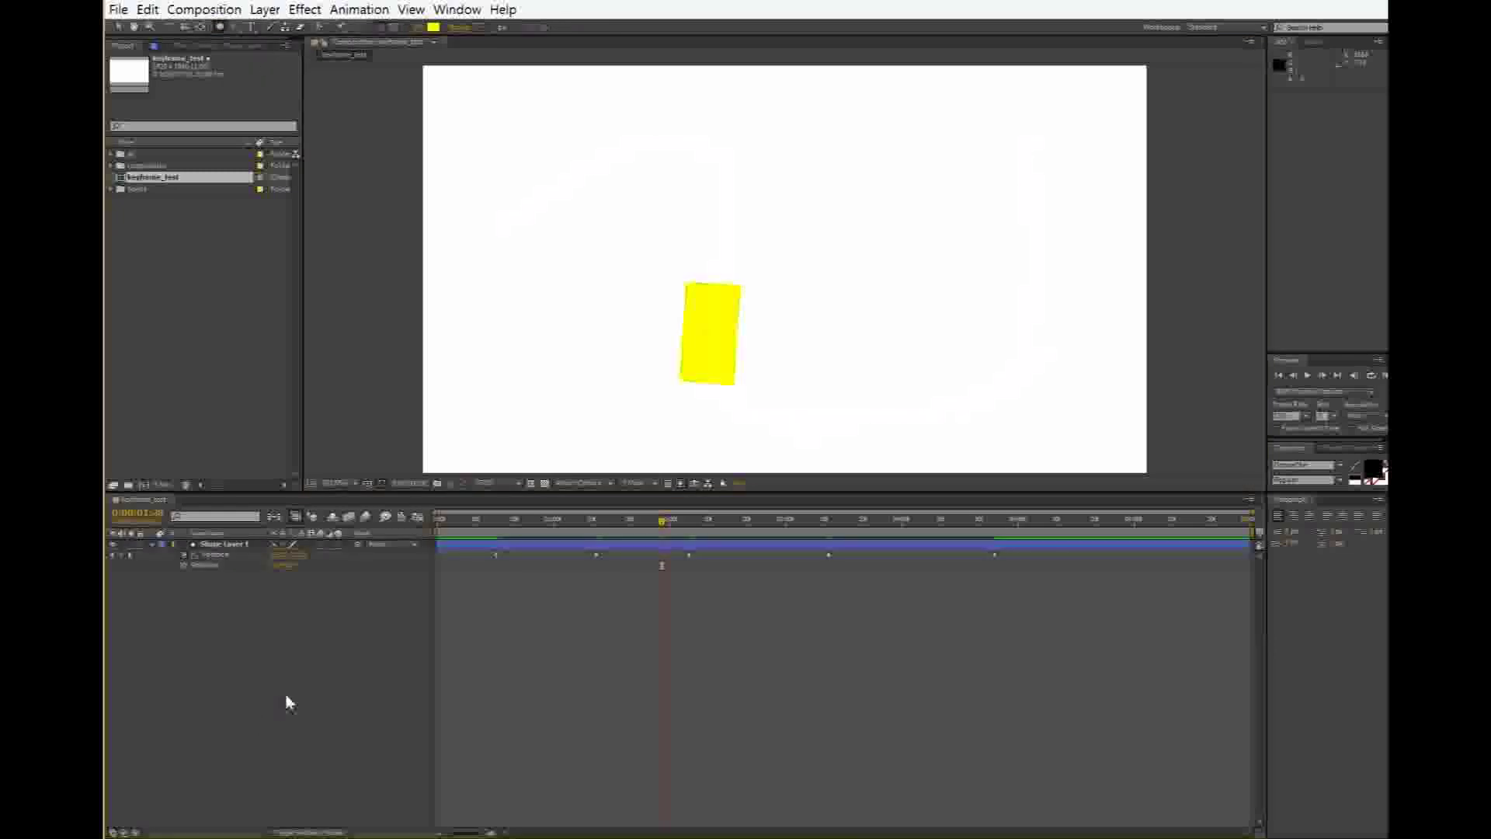
pyautogui.moveTo(546, 131)
pyautogui.mouseDown()
pyautogui.moveTo(598, 167)
pyautogui.moveTo(621, 225)
pyautogui.mouseUp()
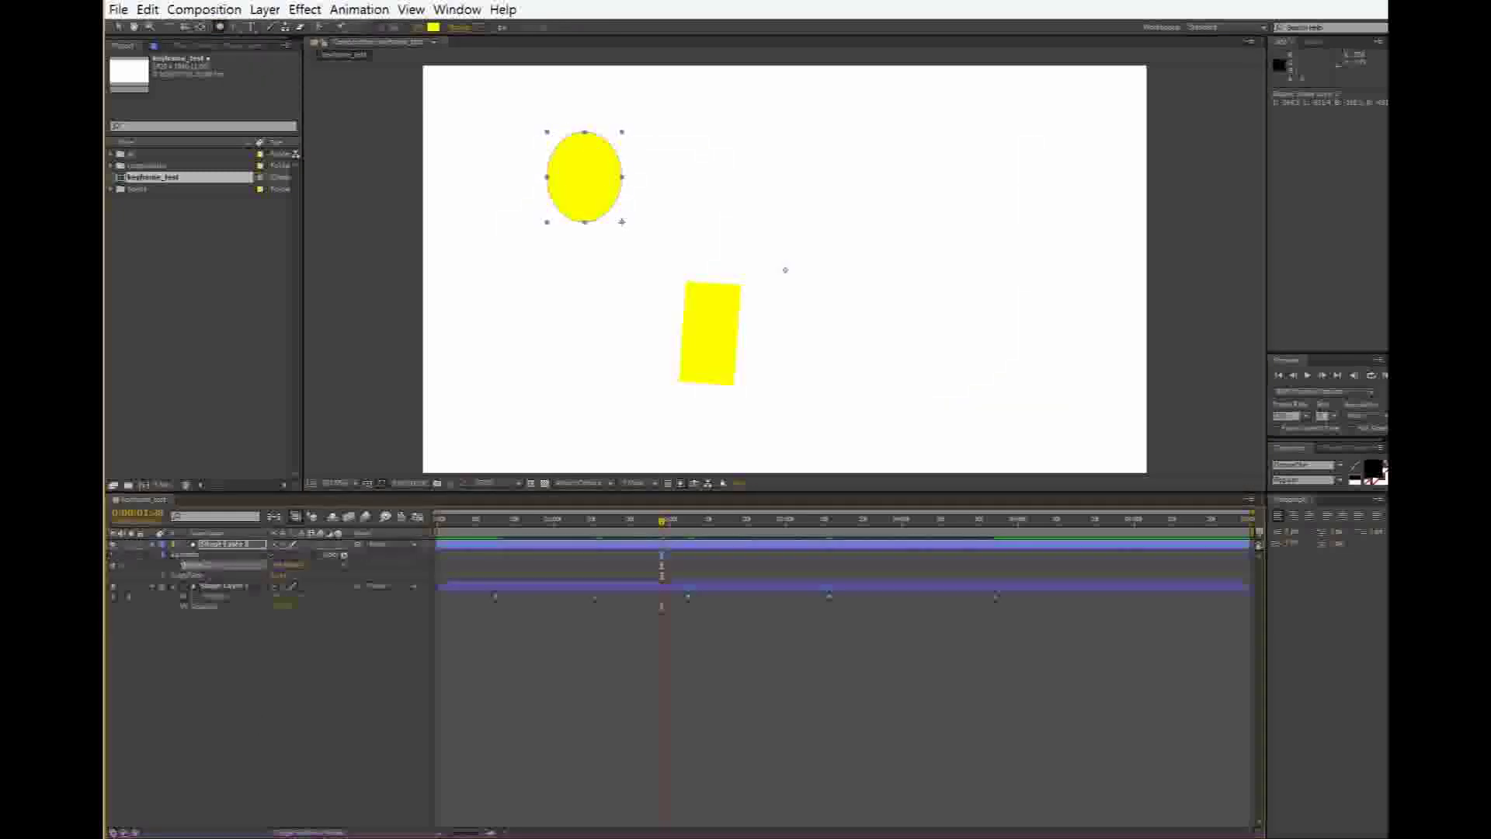
# Move the ellipse to the lower right area of the composition and slightly reduce its height
pyautogui.click(123, 28)
pyautogui.moveTo(596, 194); pyautogui.dragTo(1042, 391)
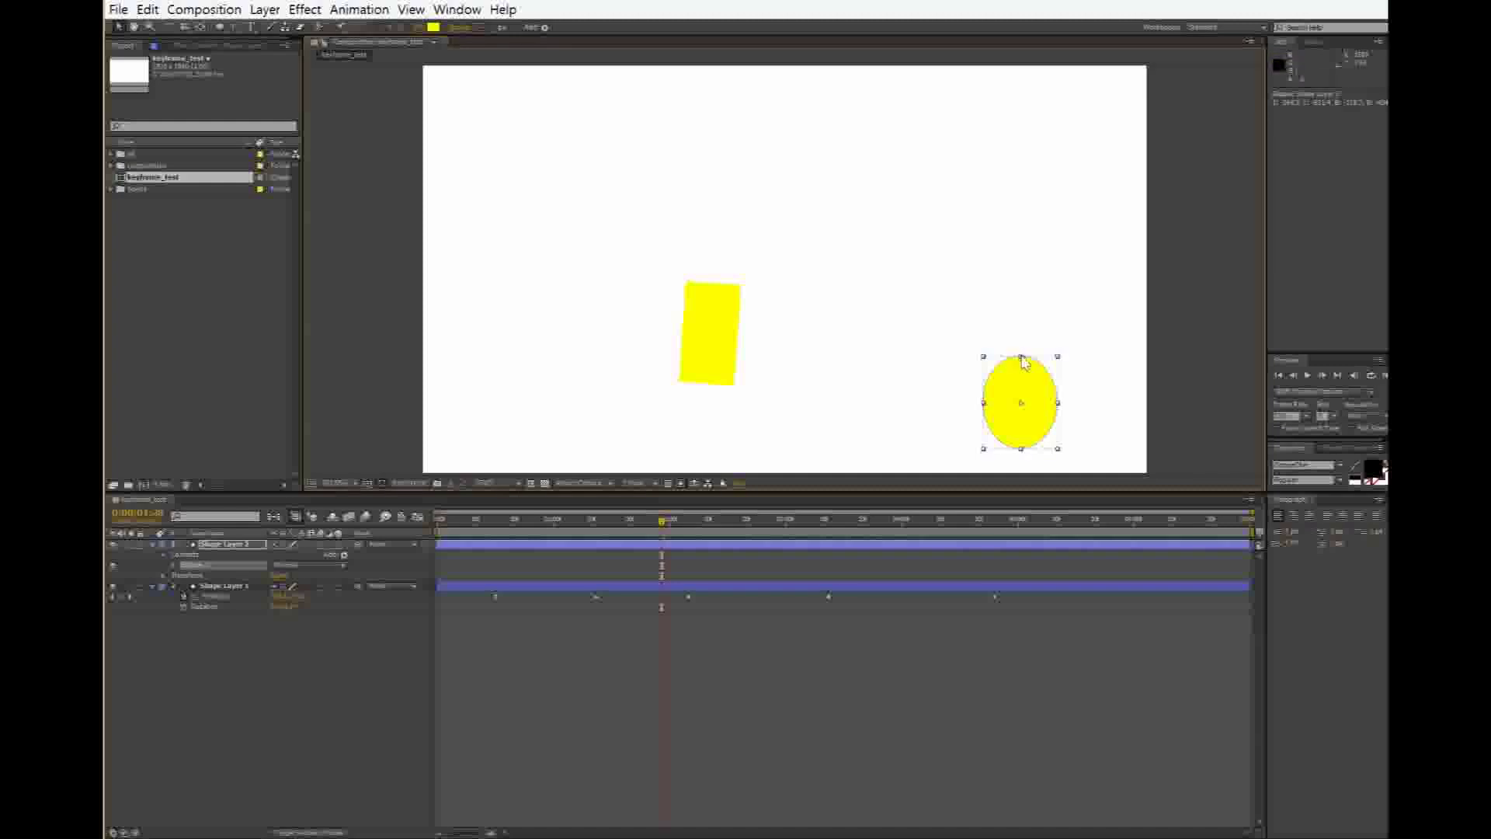
pyautogui.moveTo(1024, 365)
pyautogui.mouseDown()
pyautogui.moveTo(1022, 401)
pyautogui.moveTo(1021, 332)
pyautogui.moveTo(1021, 382)
pyautogui.moveTo(1020, 339)
pyautogui.moveTo(1019, 361)
pyautogui.mouseUp()
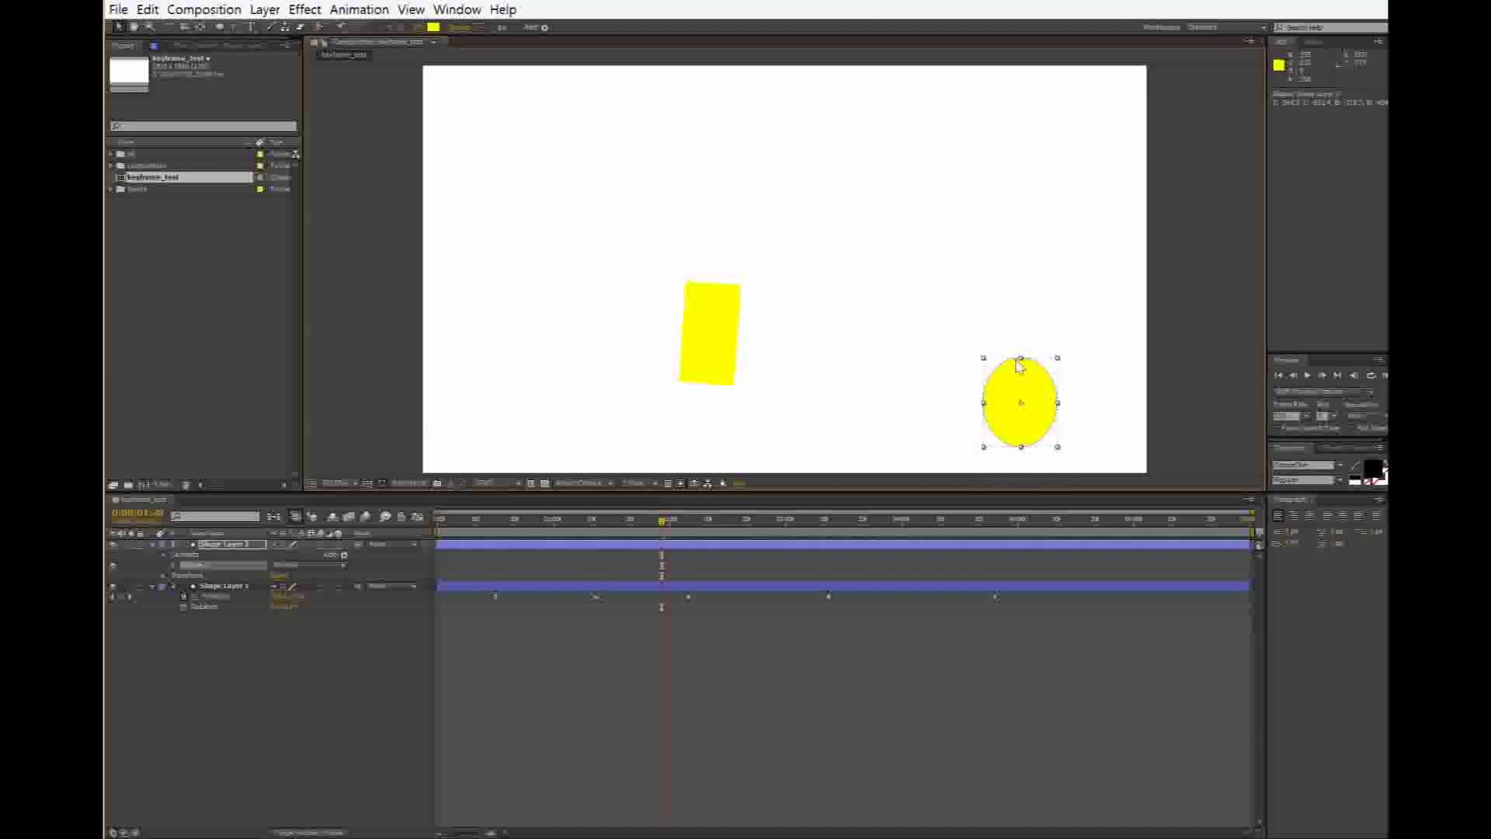